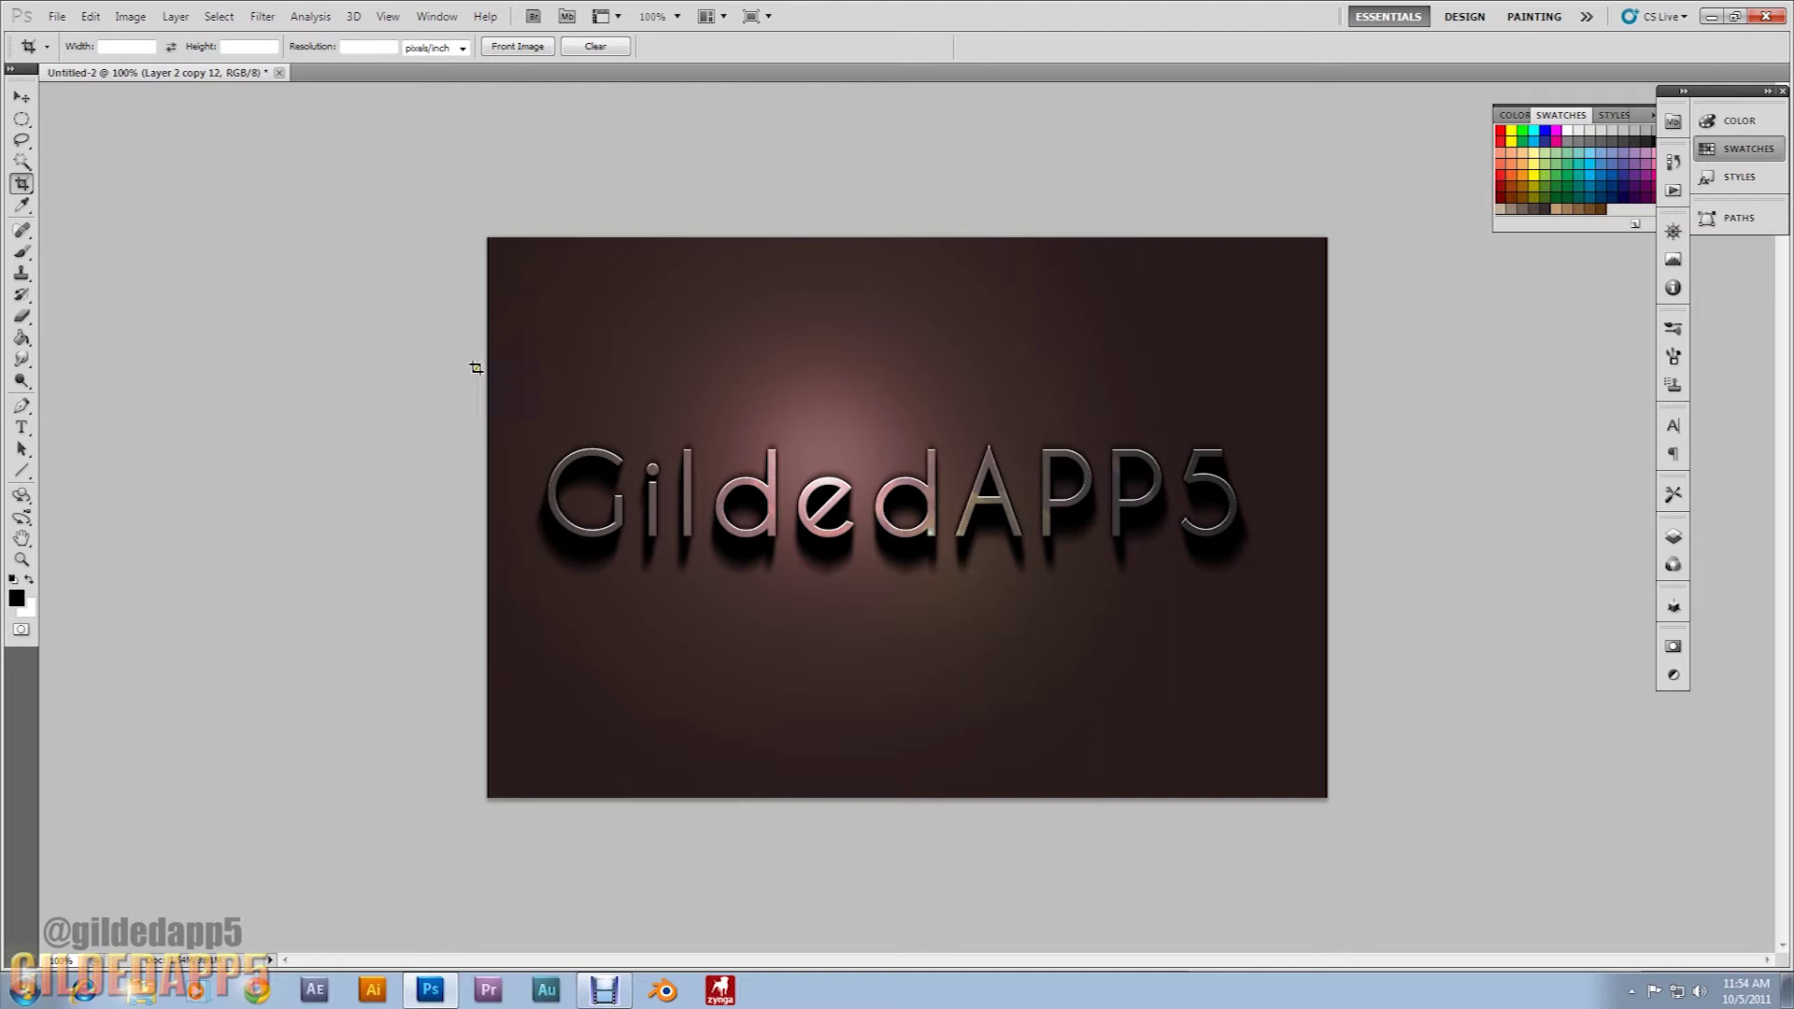
Create a new 900×600 px document at 300 ppi.
{"action": "left_click", "coordinate": [57, 16]}
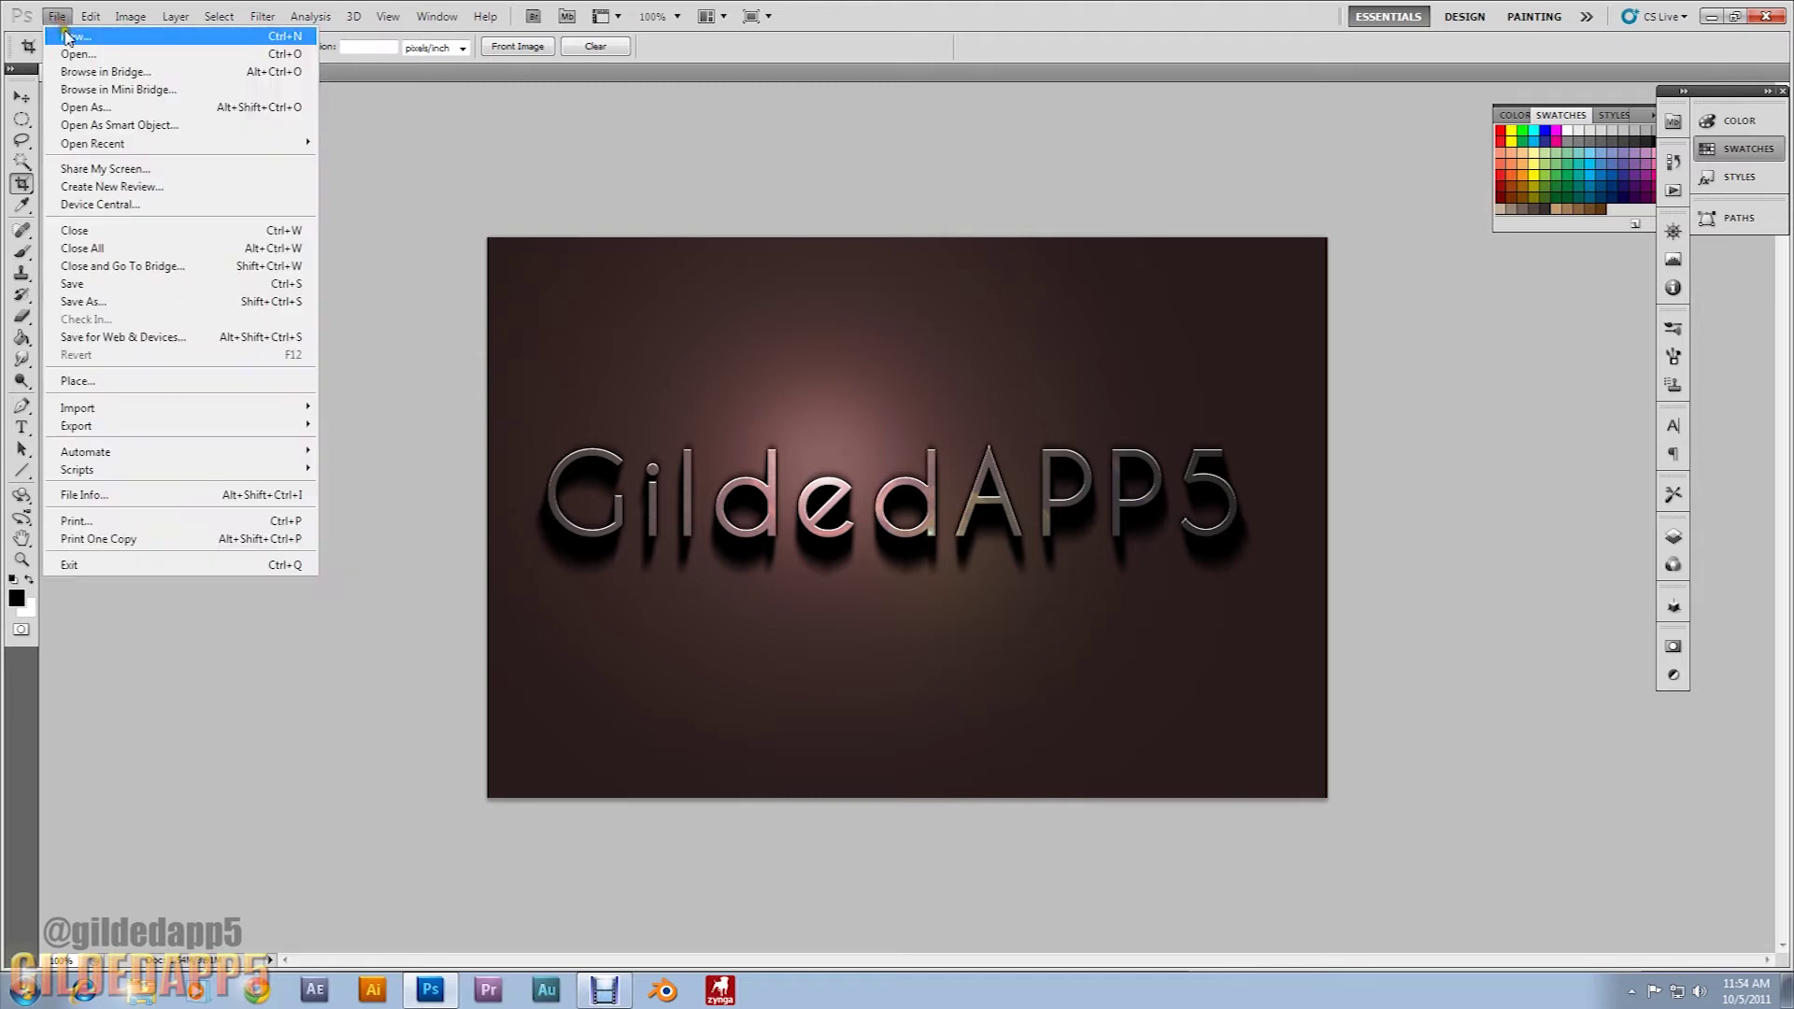
{"action": "left_click", "coordinate": [65, 36]}
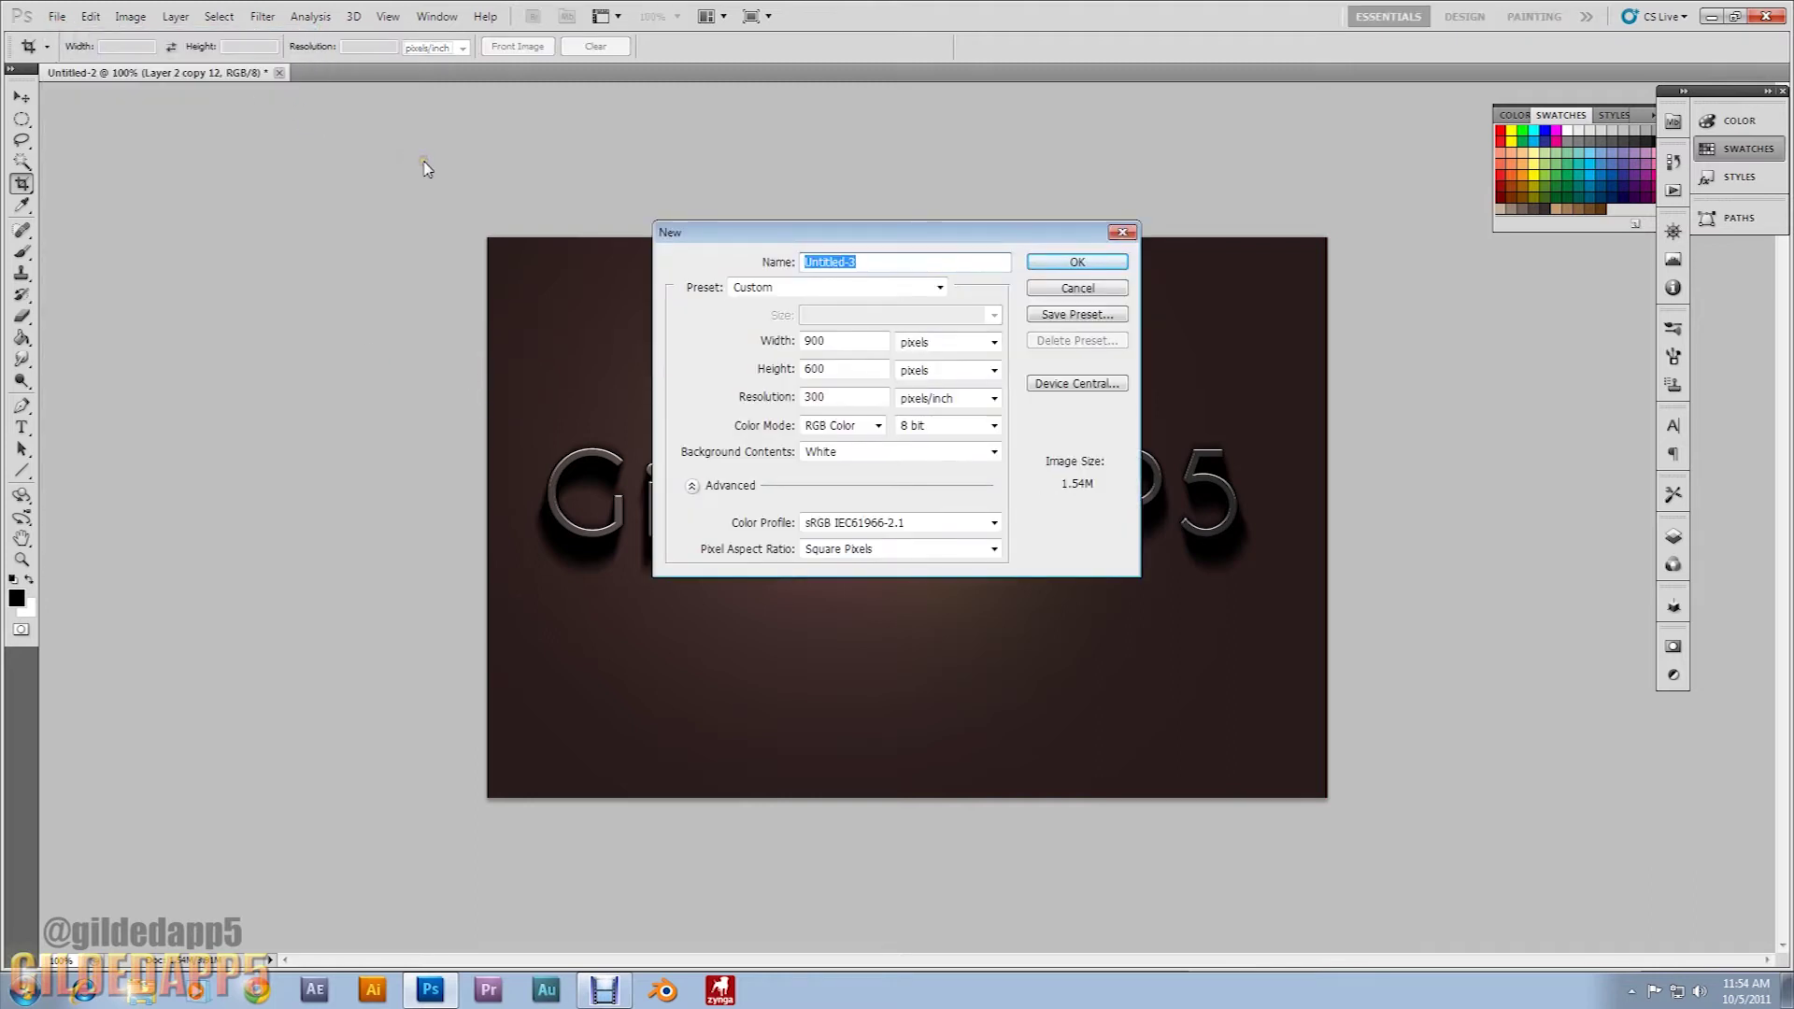
{"action": "double_click", "coordinate": [845, 341]}
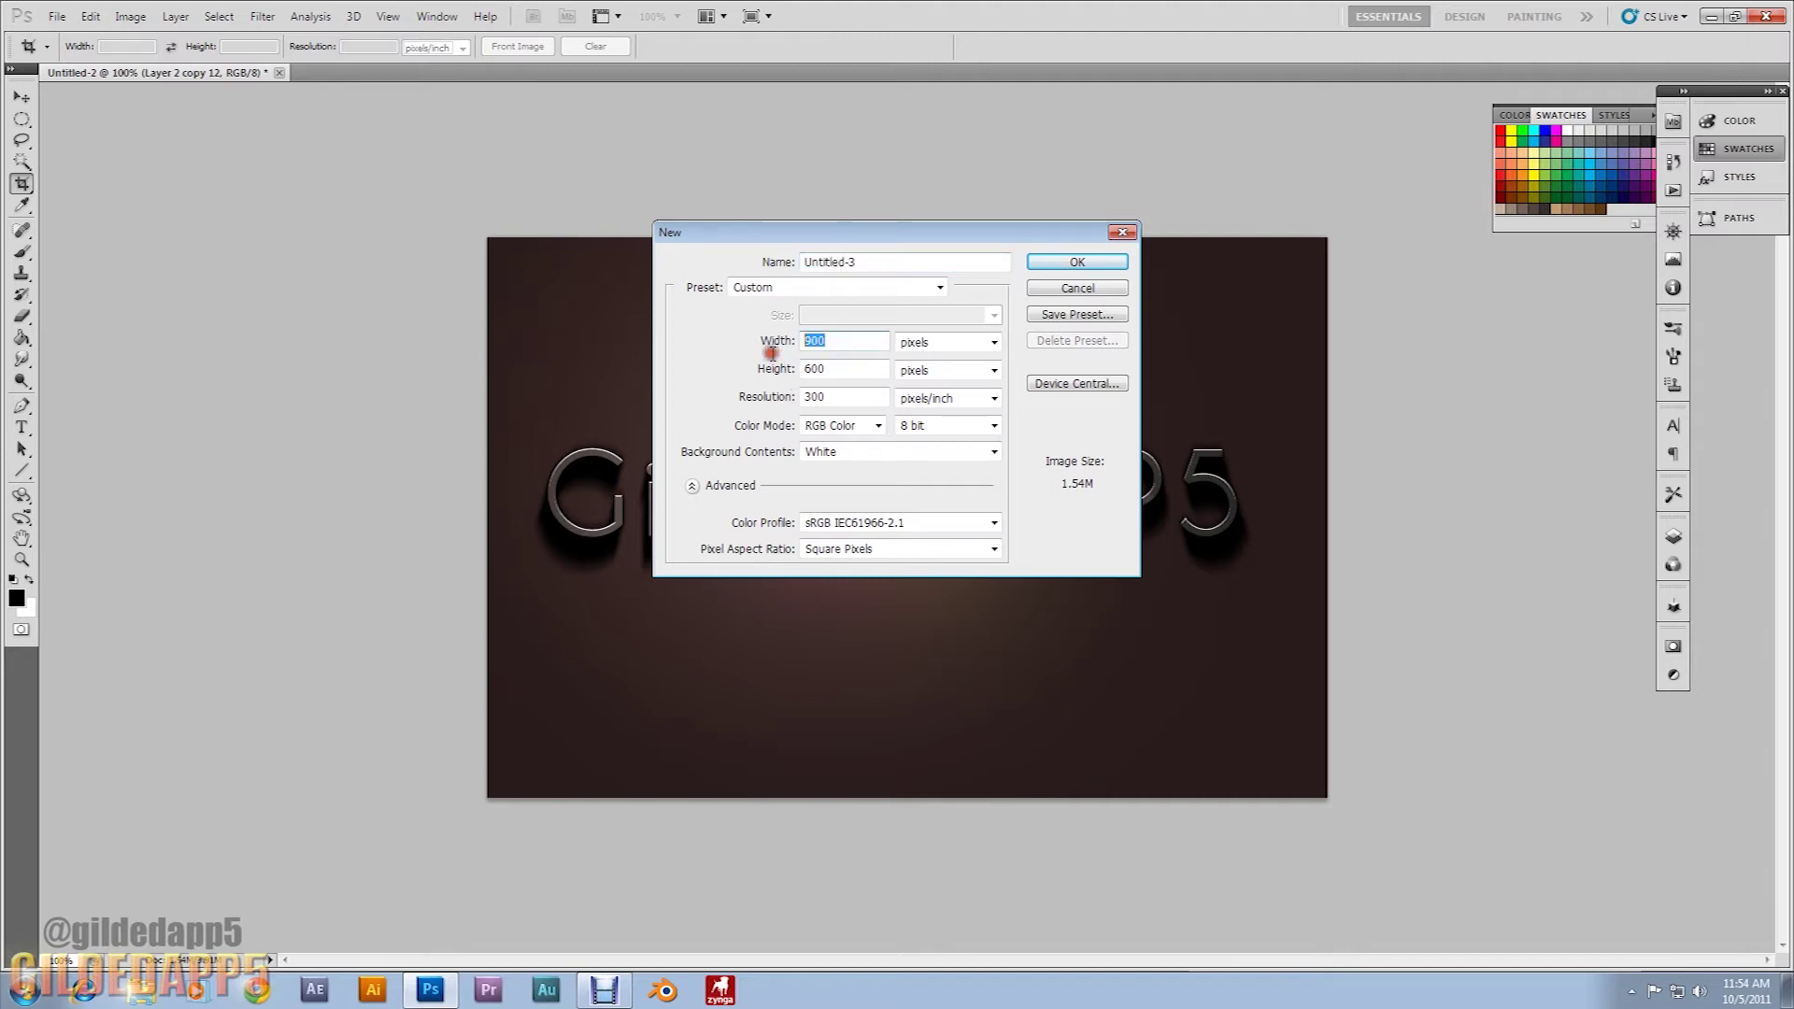
{"action": "double_click", "coordinate": [841, 369]}
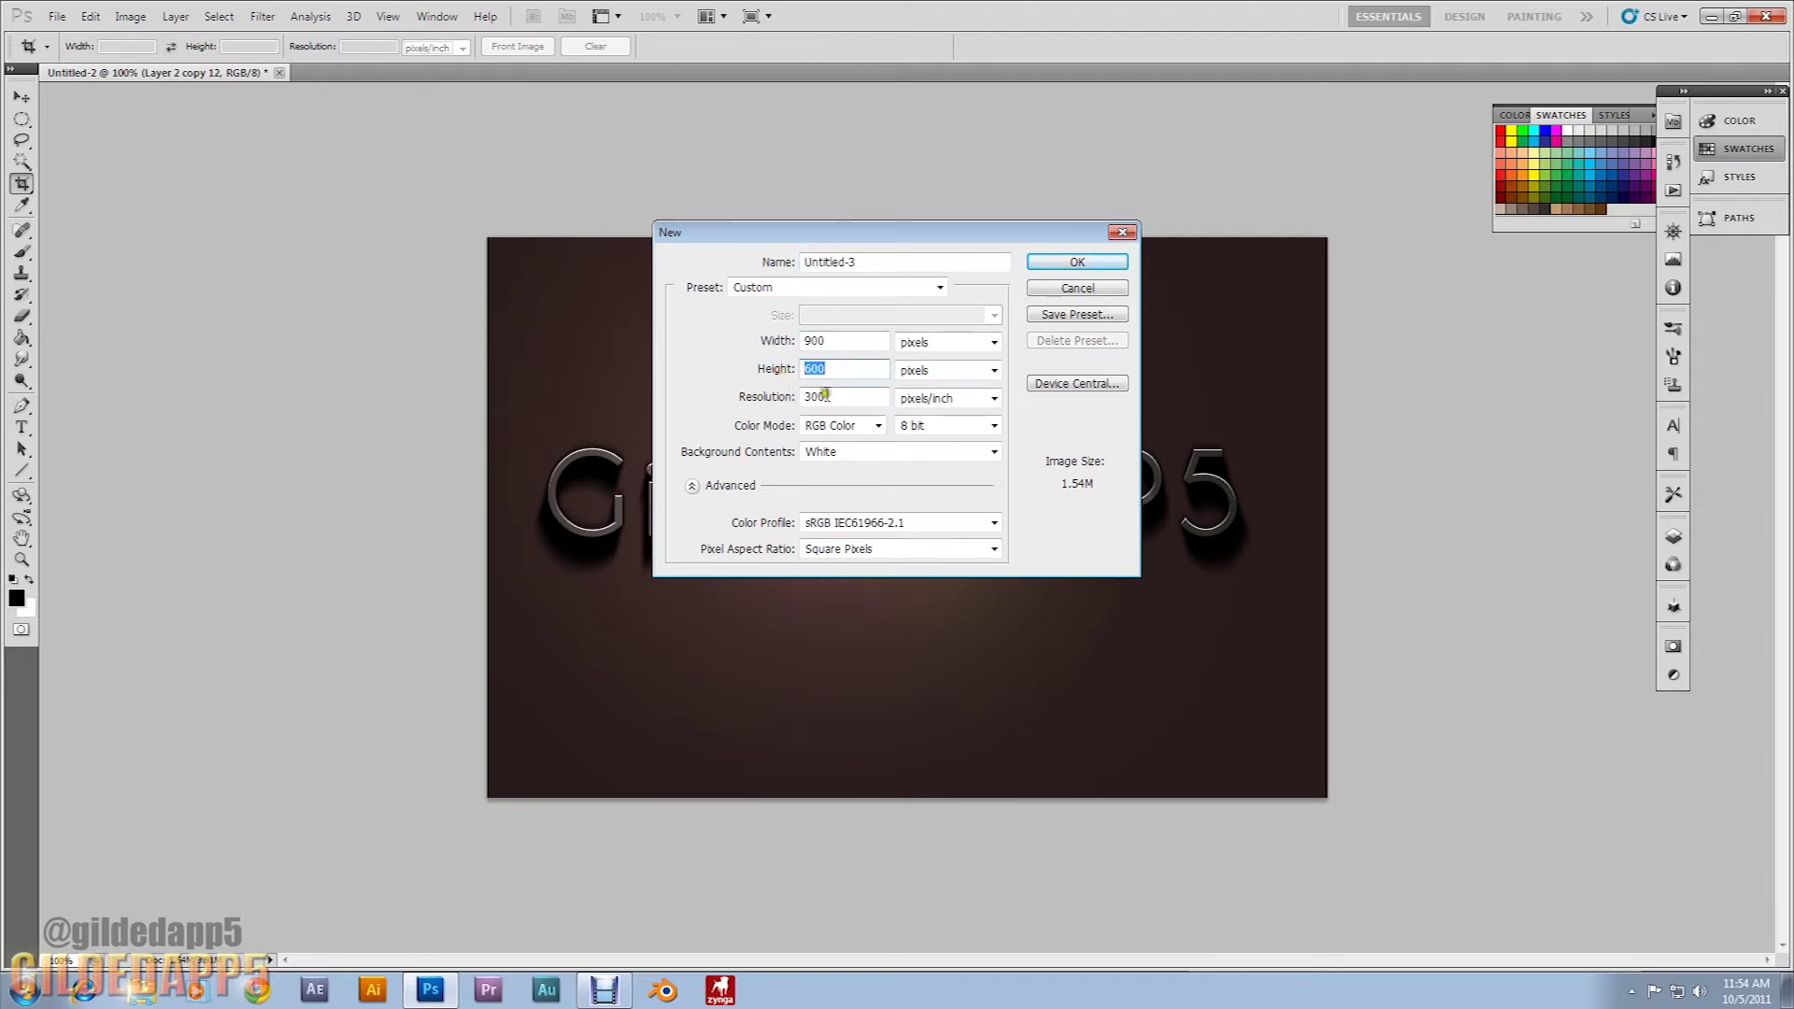
{"action": "double_click", "coordinate": [834, 398]}
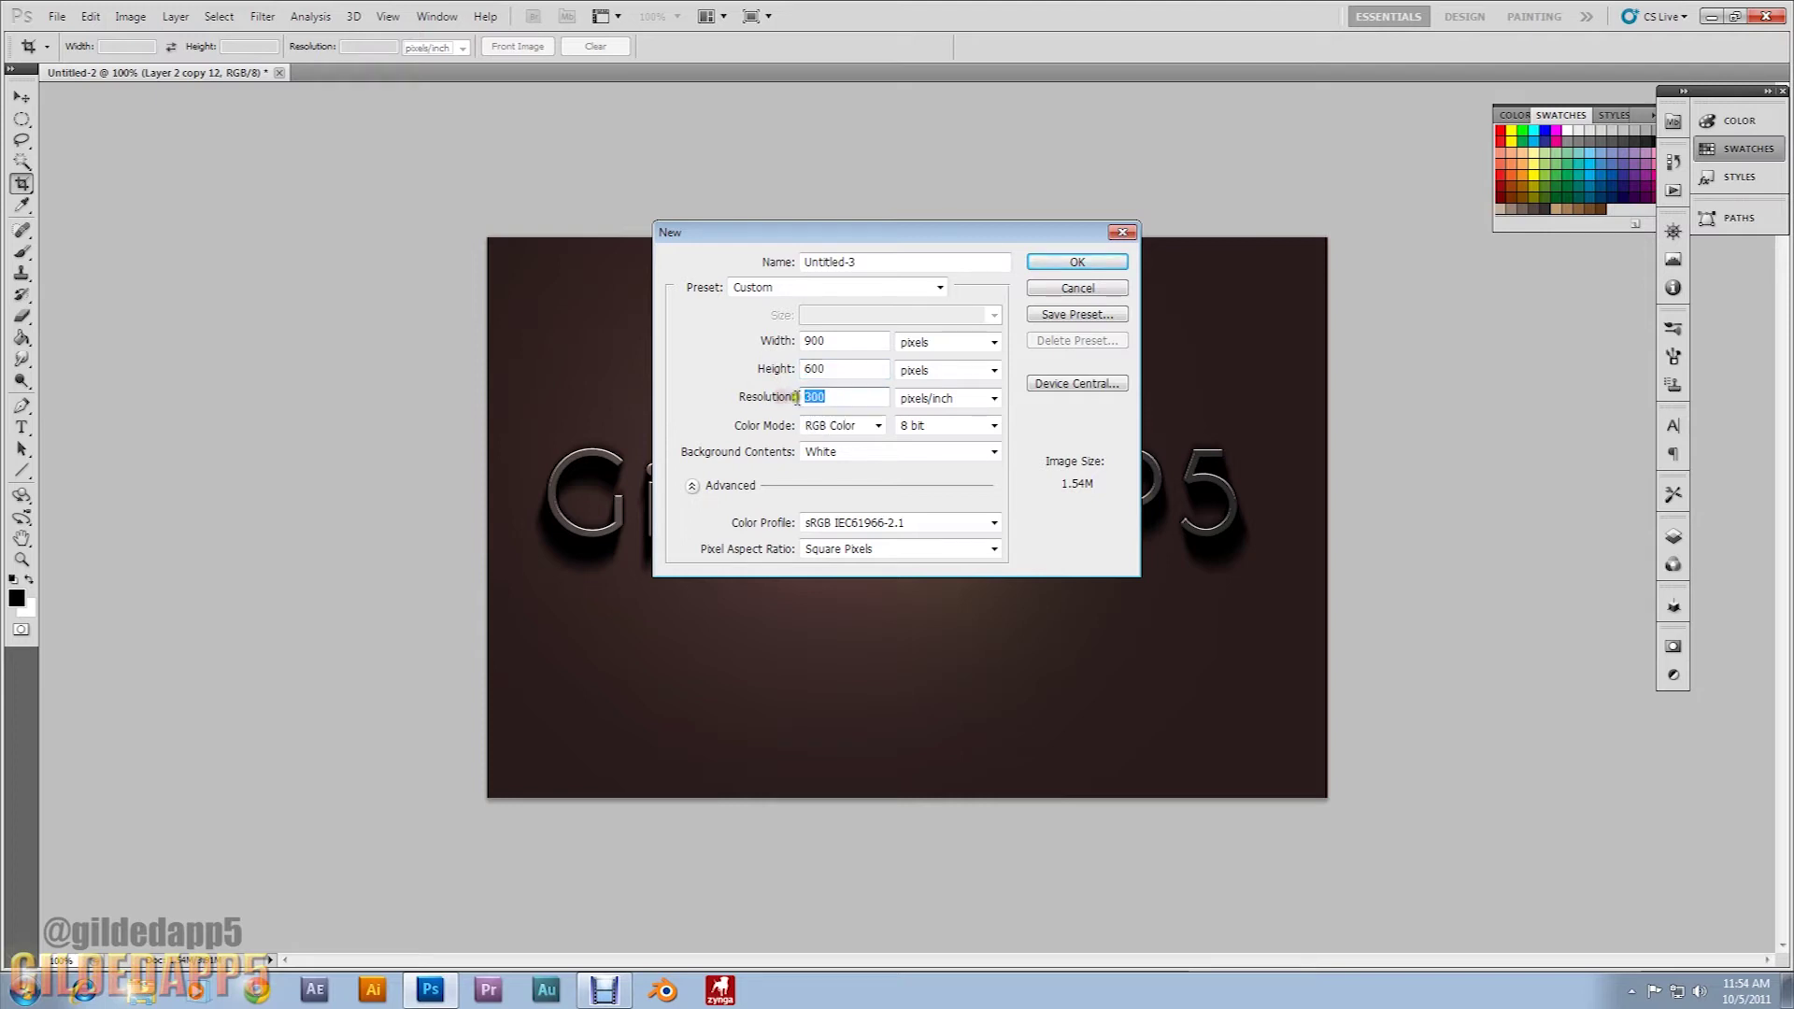
{"action": "left_click", "coordinate": [1055, 261]}
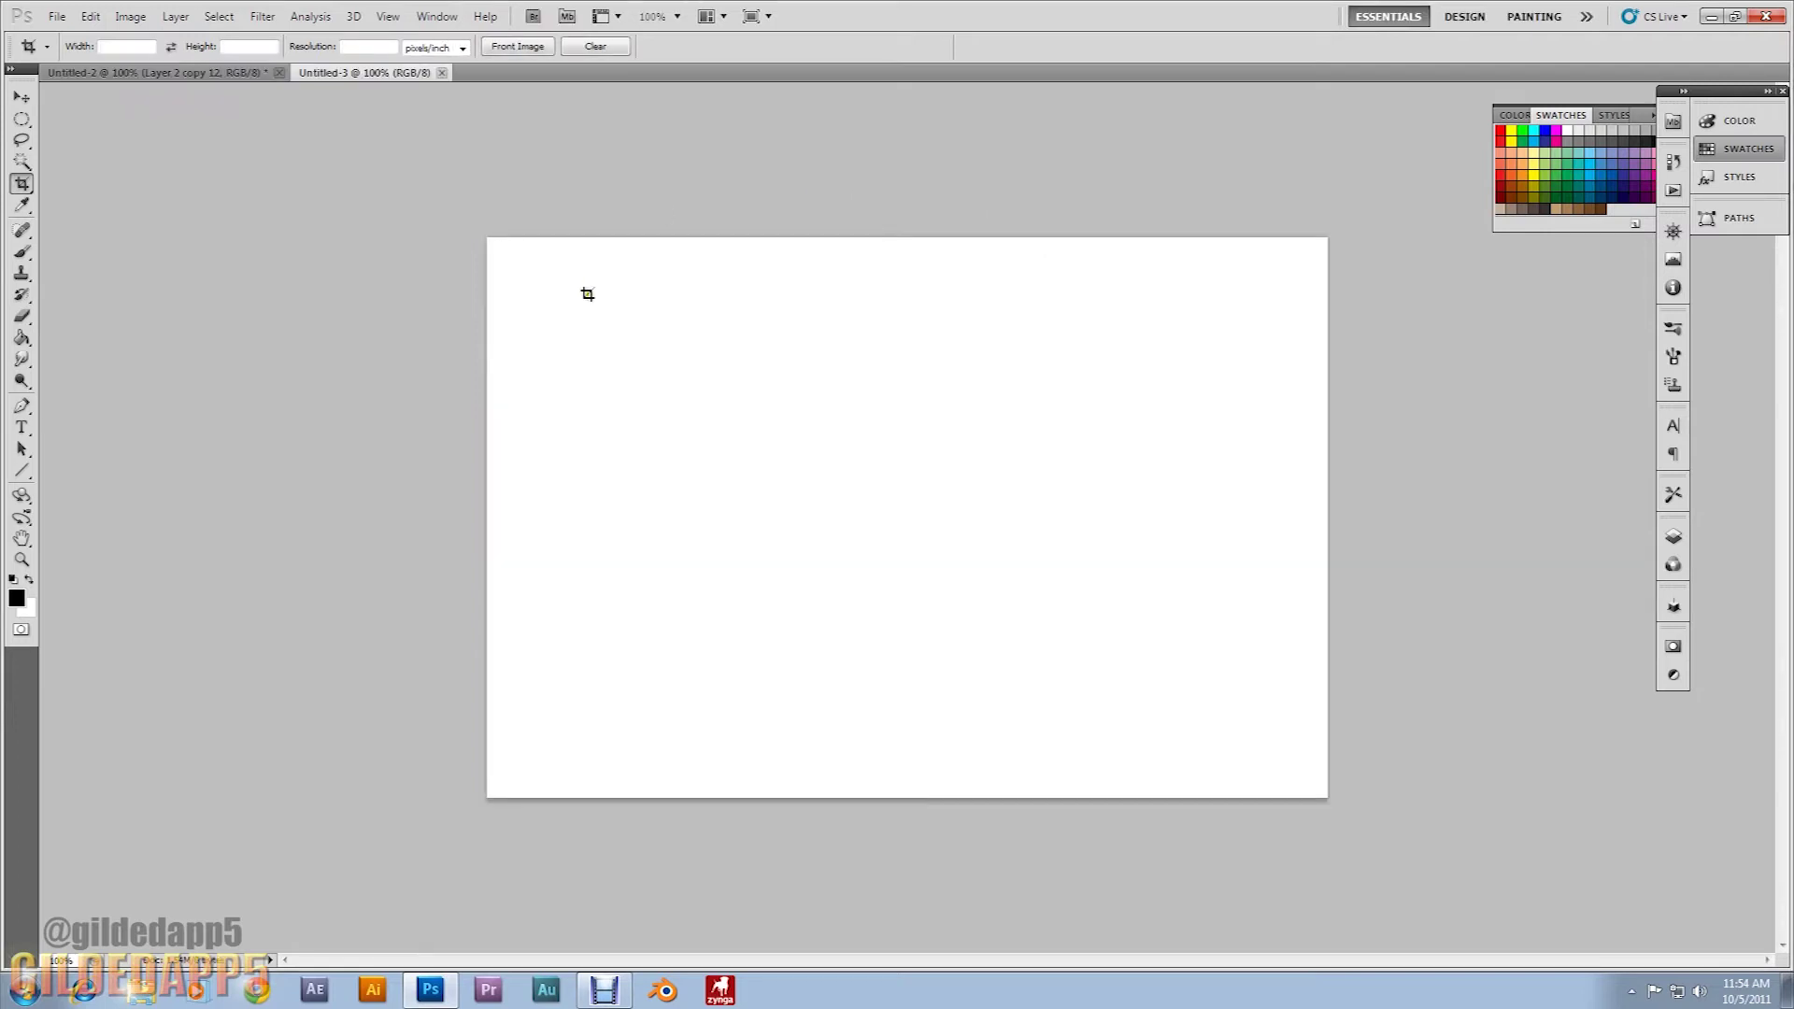
Set the foreground colour to #332222 and fill the canvas with it using the Paint Bucket.
{"action": "left_click", "coordinate": [19, 598]}
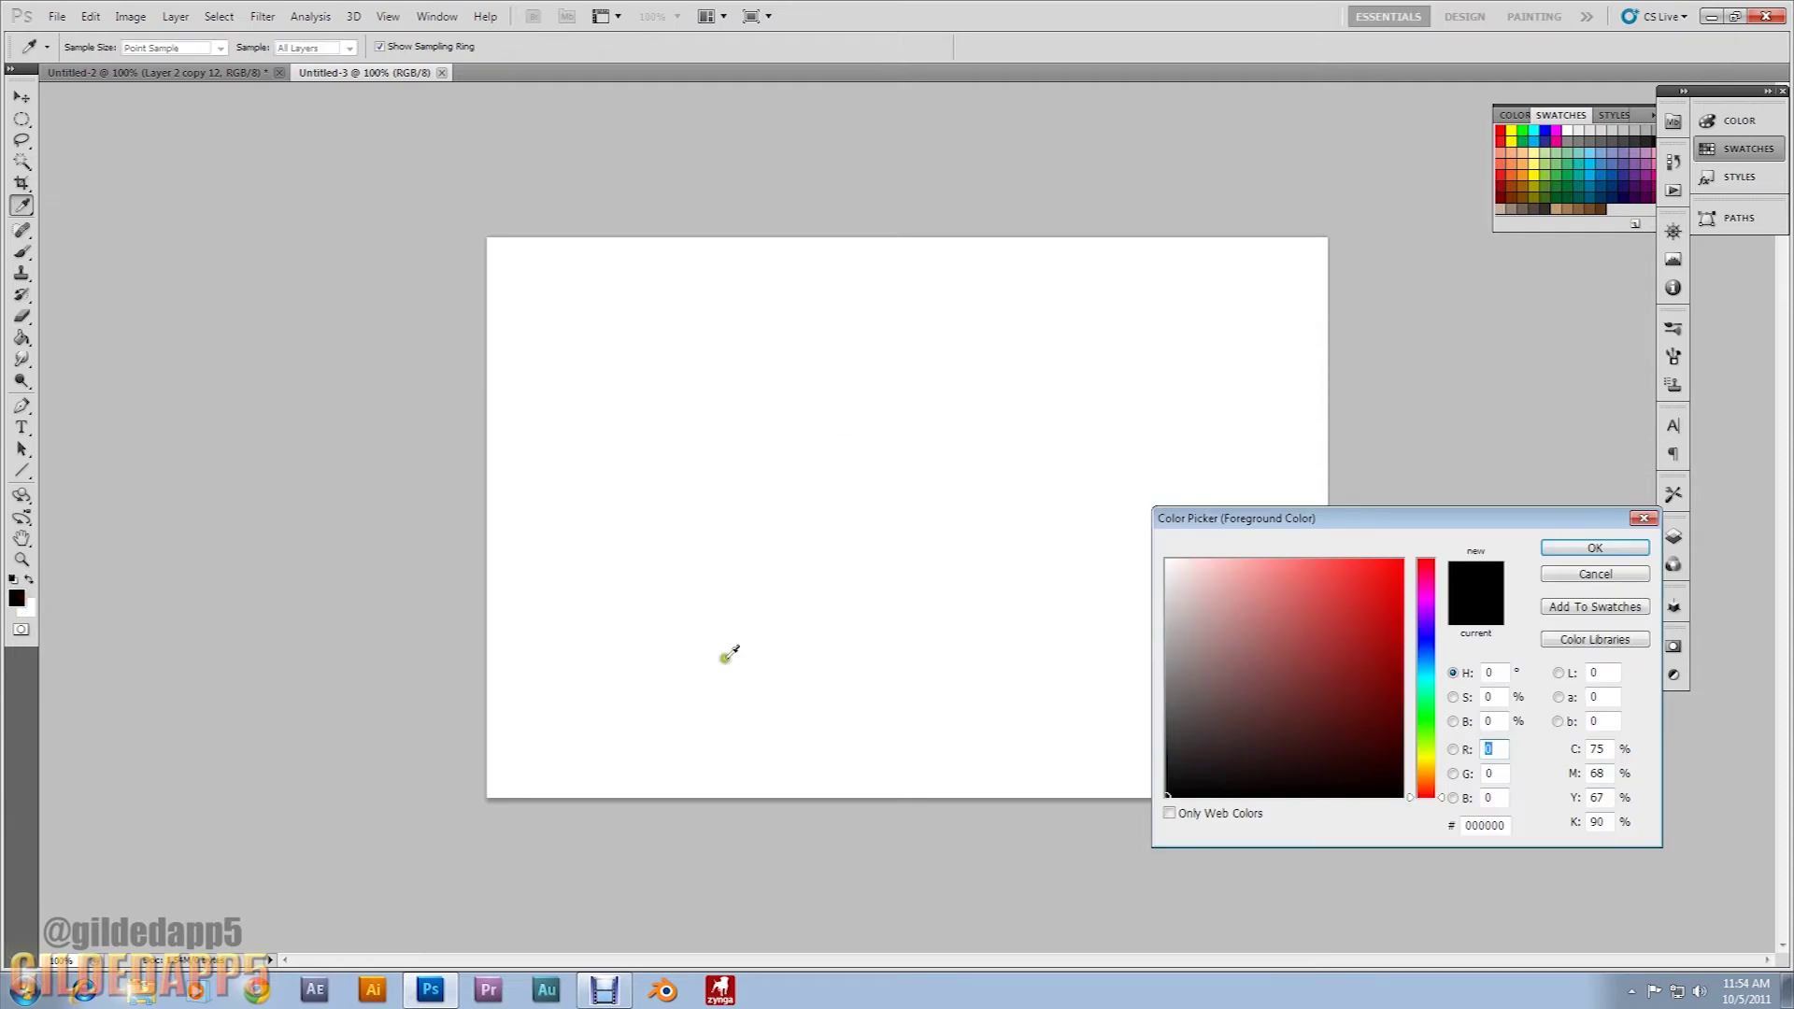
{"action": "left_click", "coordinate": [1501, 822]}
{"action": "type", "text": "33"}
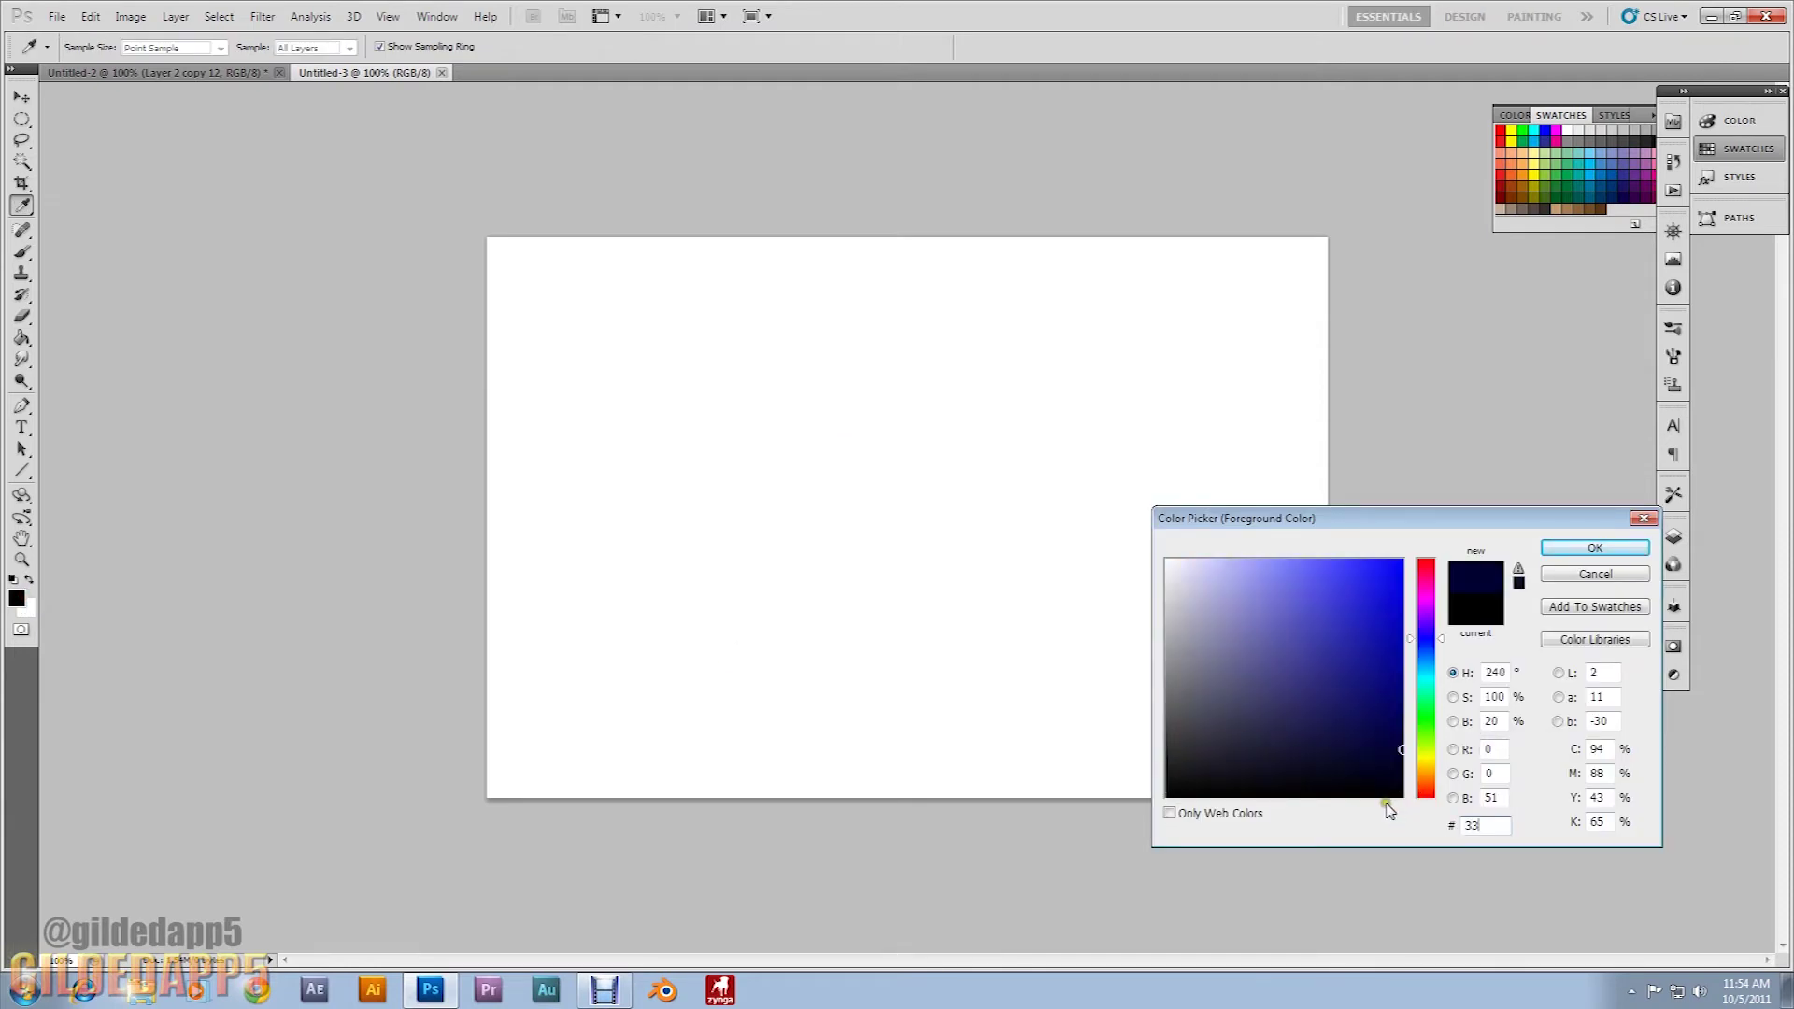
{"action": "type", "text": "2222"}
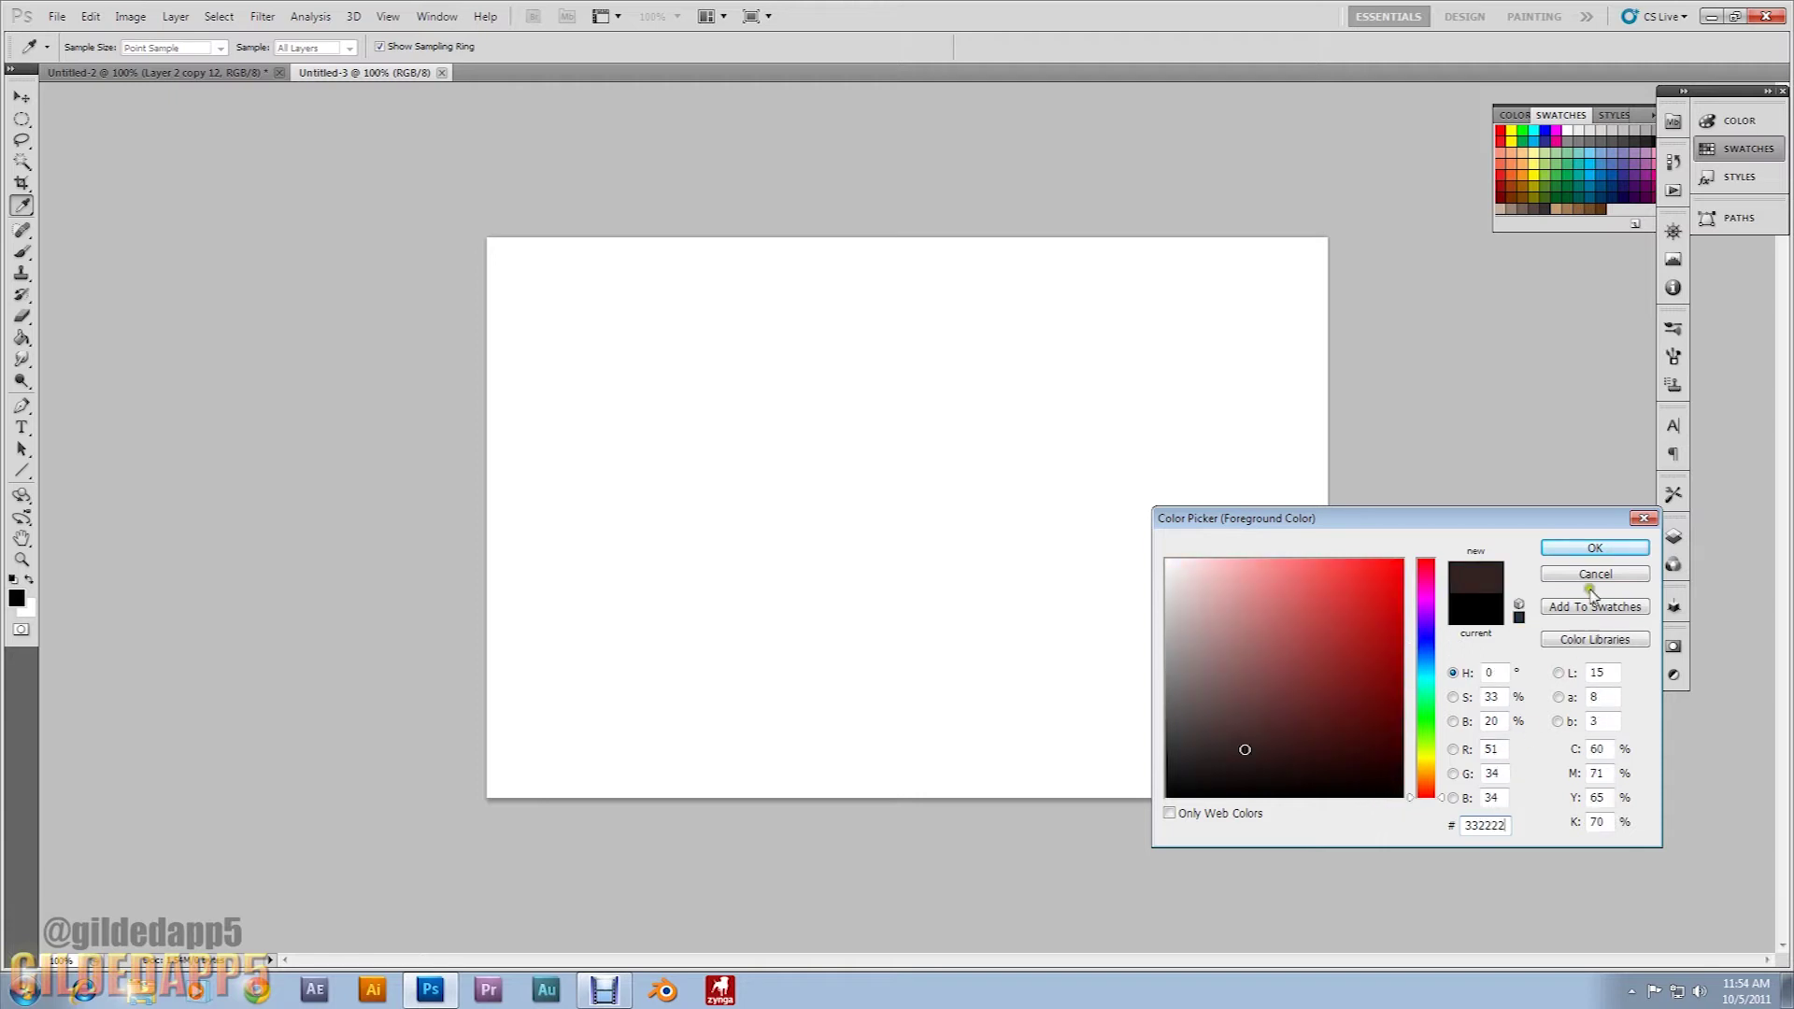
{"action": "left_click", "coordinate": [1590, 549]}
{"action": "key", "text": "c"}
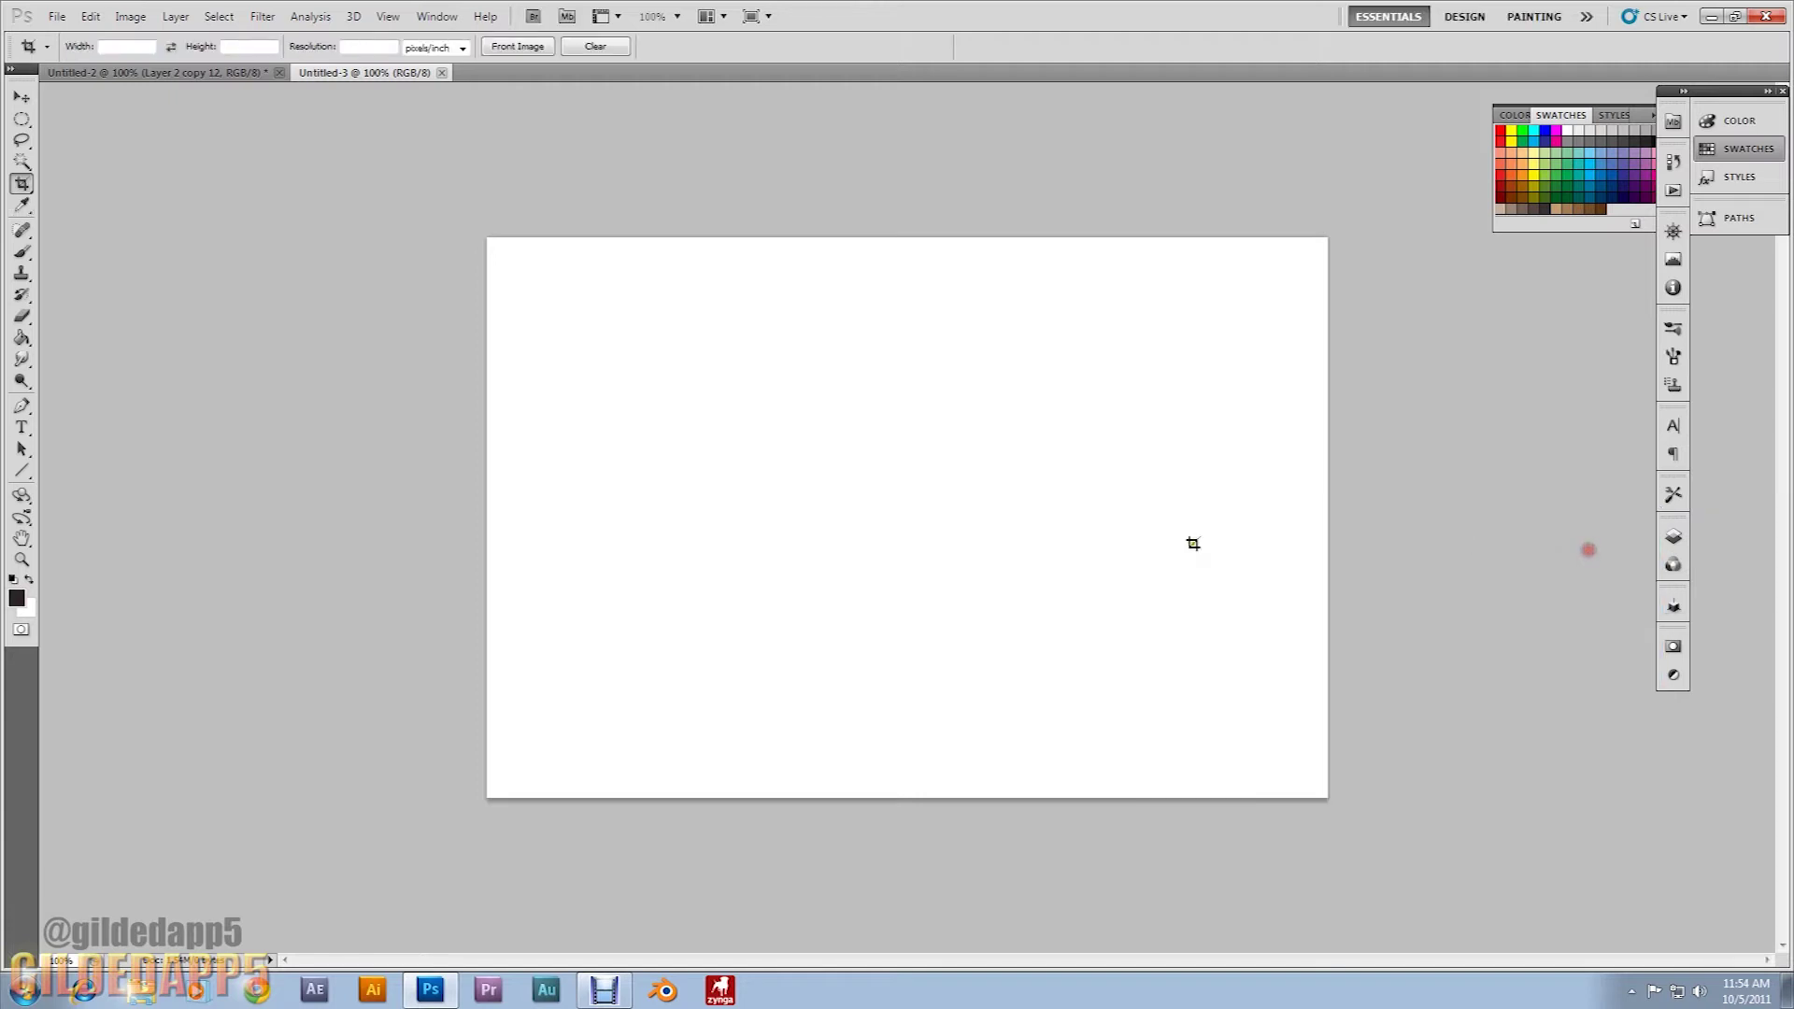
{"action": "left_click", "coordinate": [21, 338]}
{"action": "left_click", "coordinate": [826, 463]}
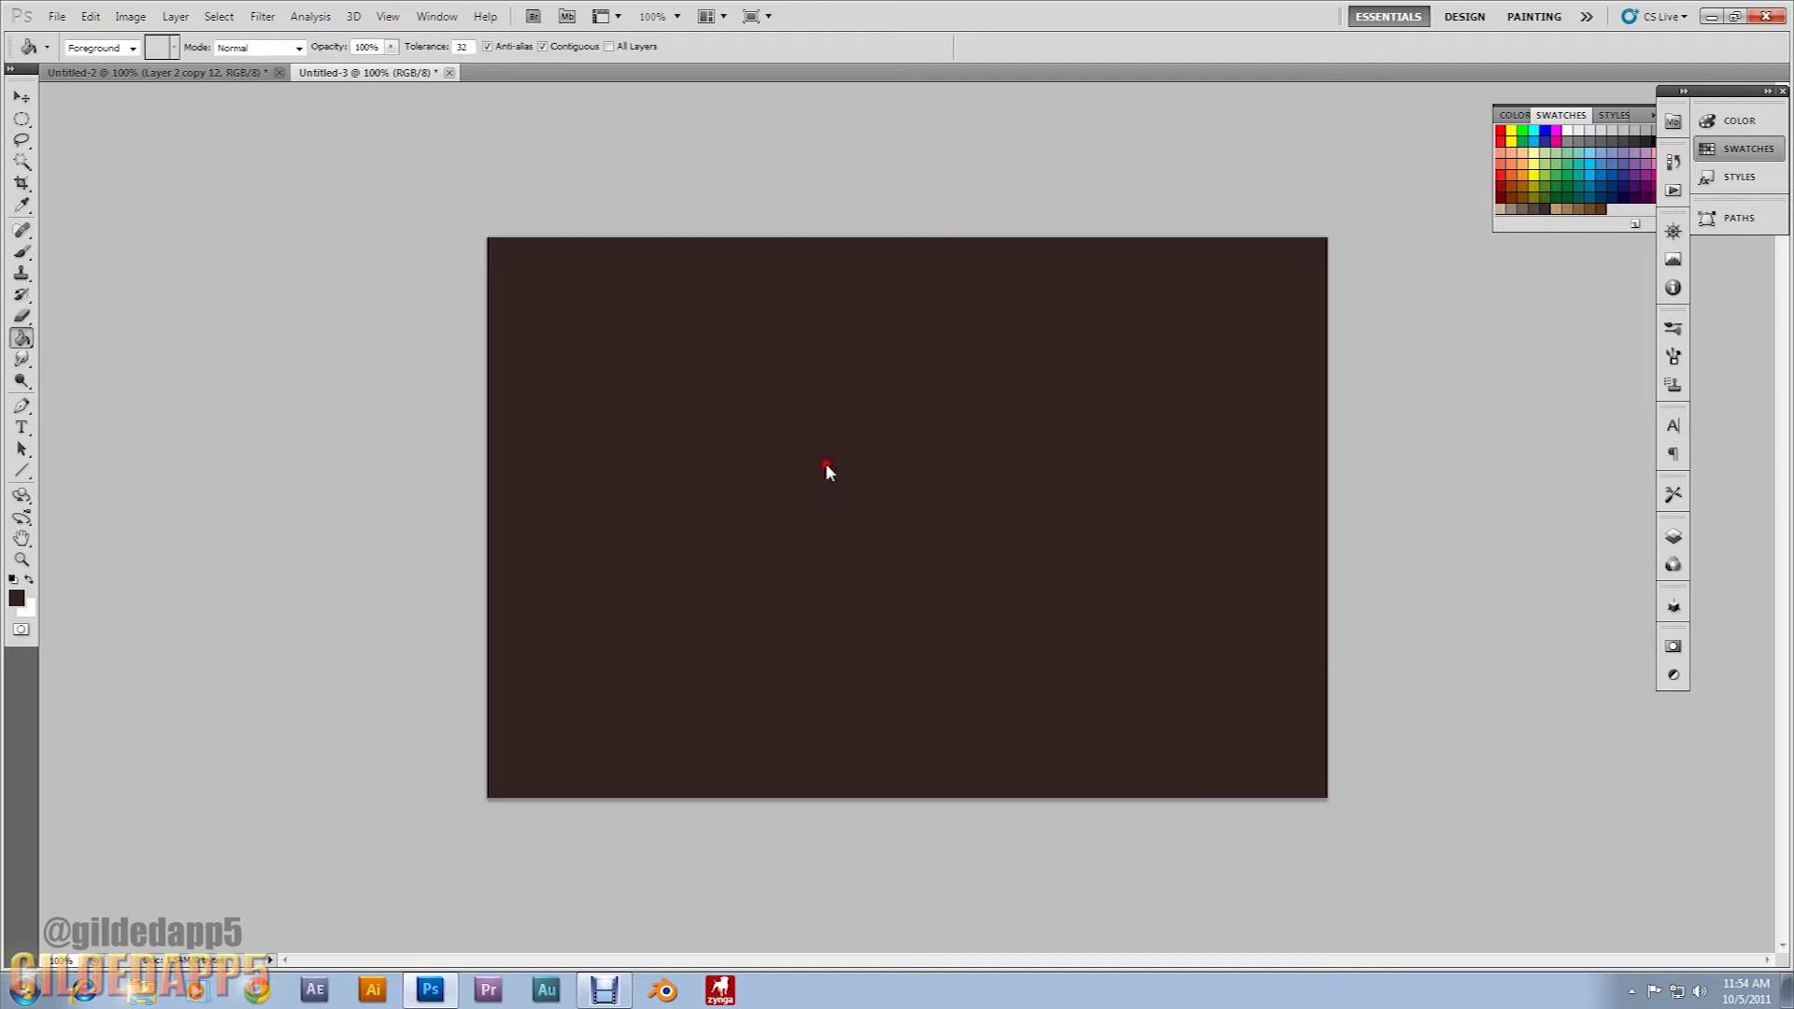
Show the Layers panel and draw a wide text box in Caviar Dreams Bold.
{"action": "left_click", "coordinate": [1672, 536]}
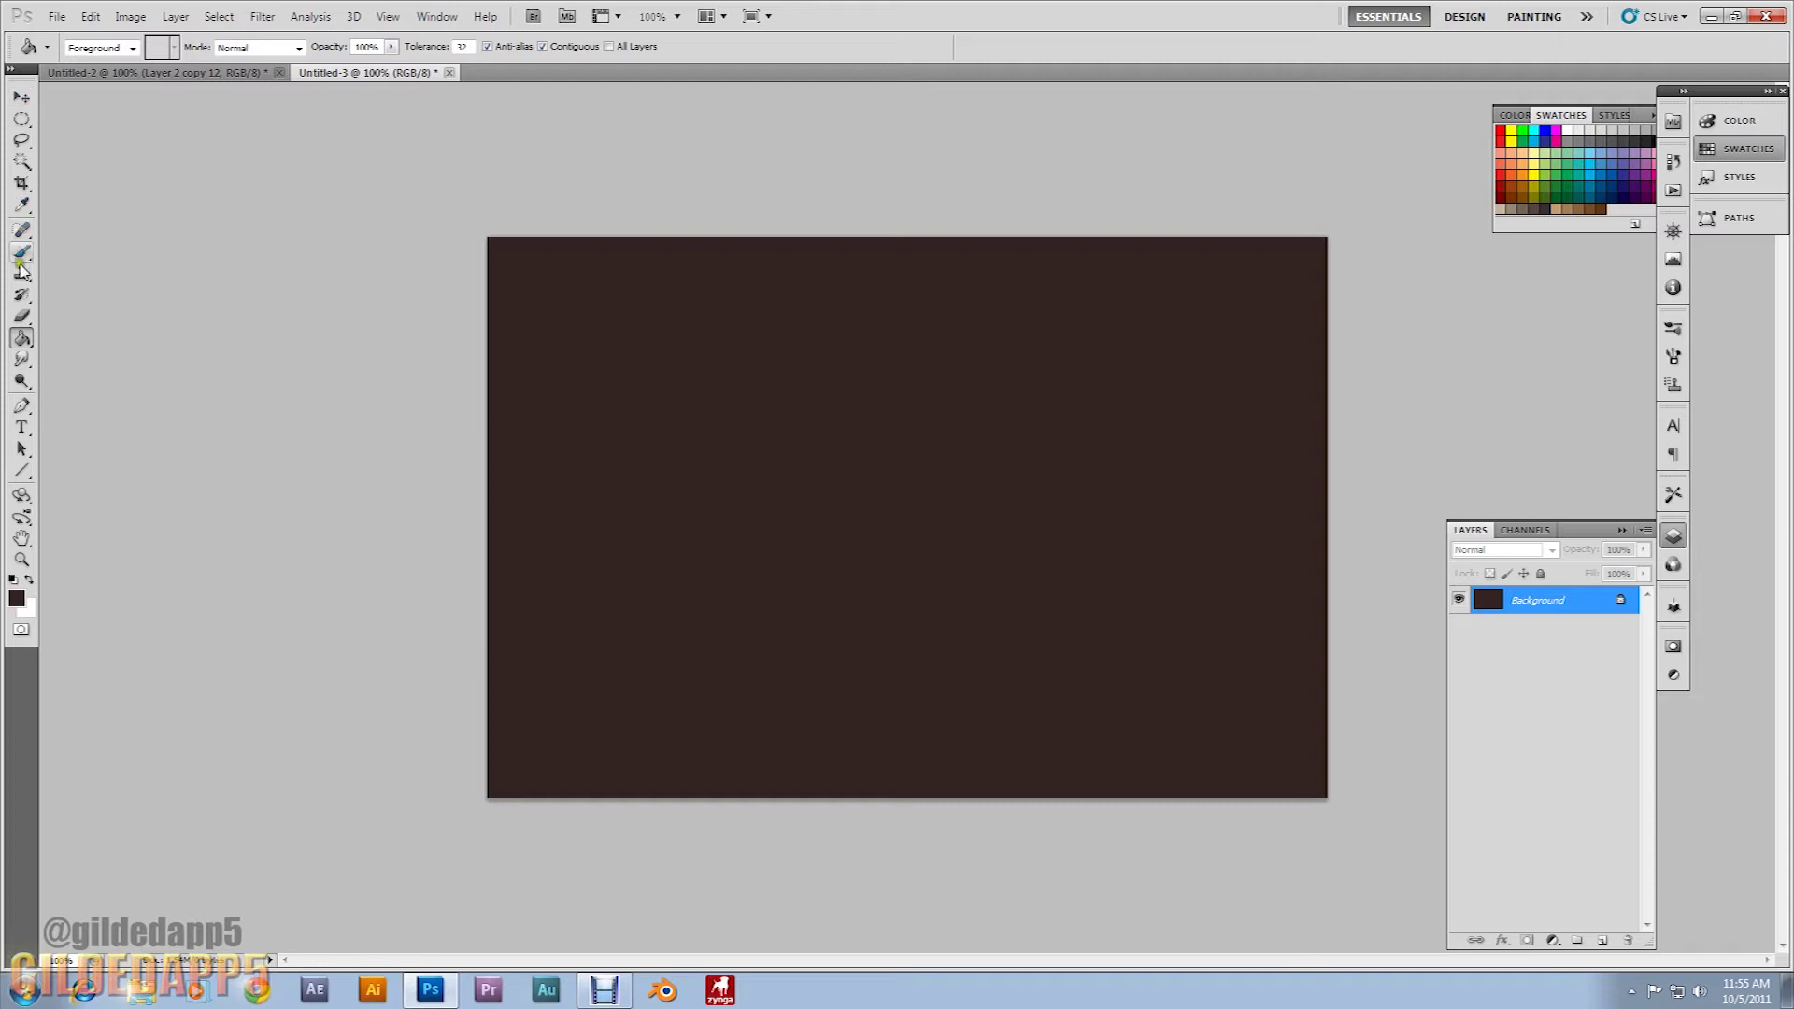
{"action": "left_click", "coordinate": [21, 427]}
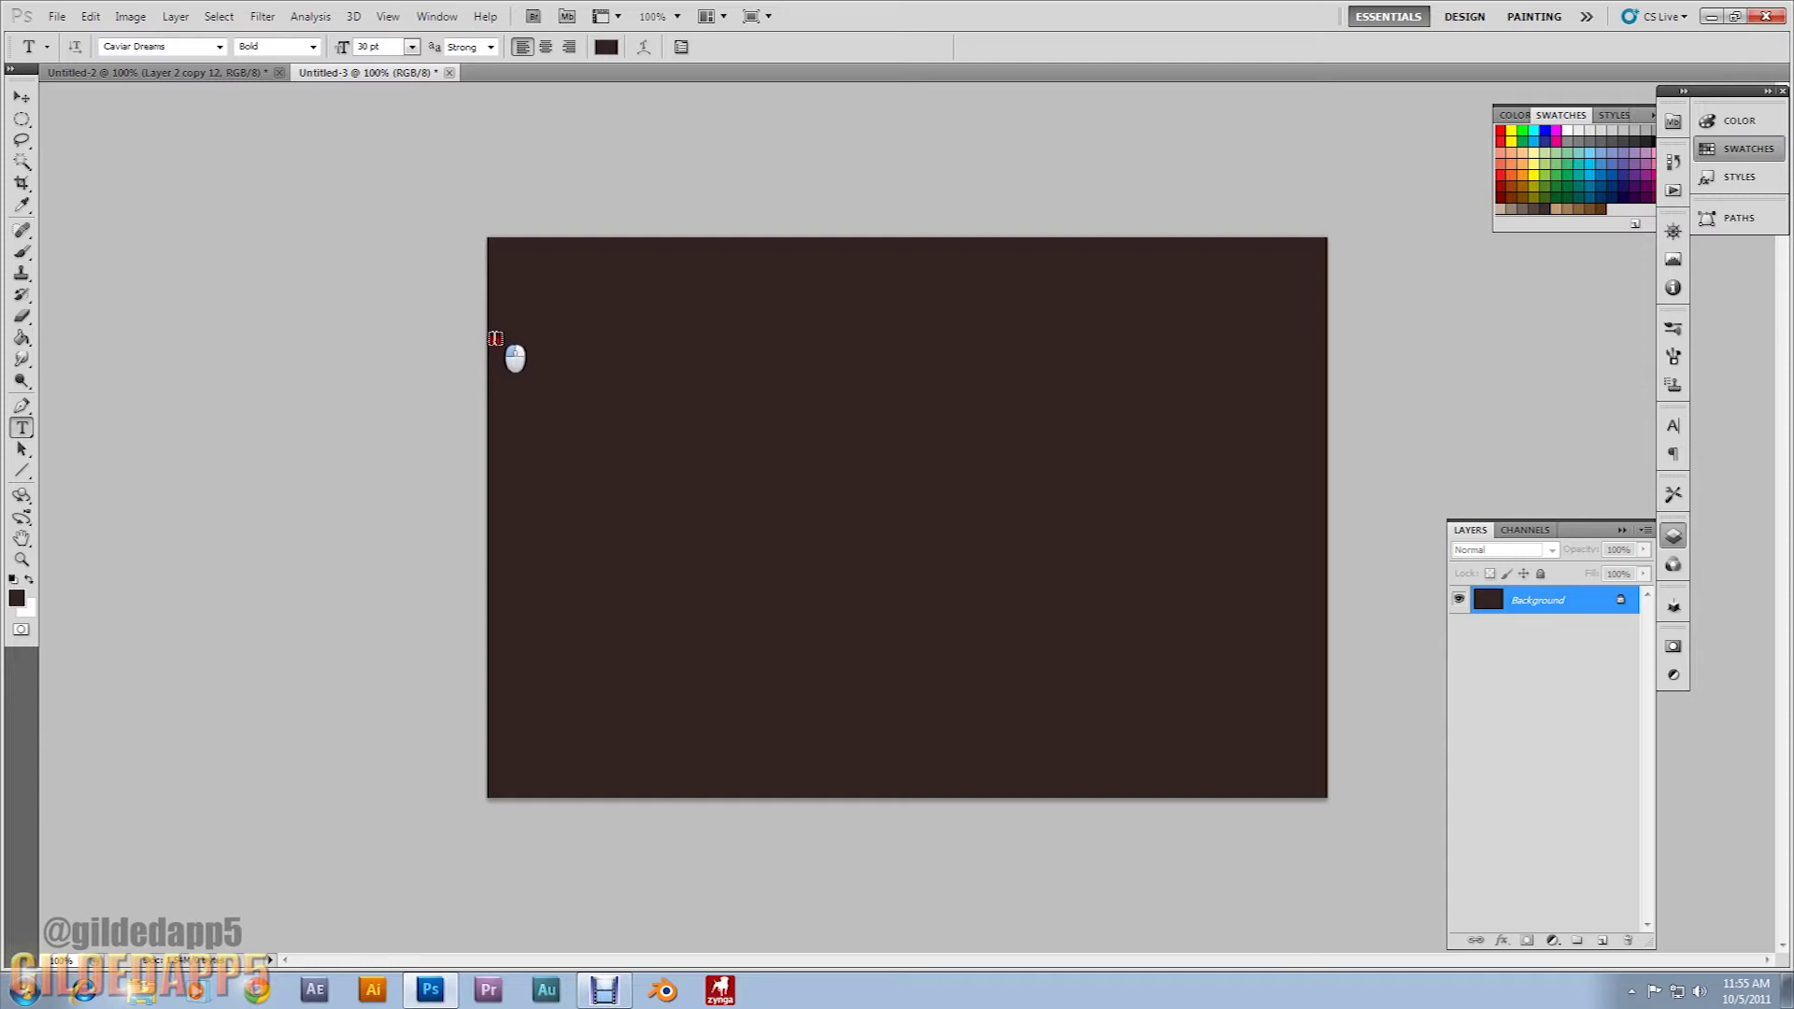
{"action": "left_click_drag", "start_coordinate": [489, 342], "coordinate": [1320, 638]}
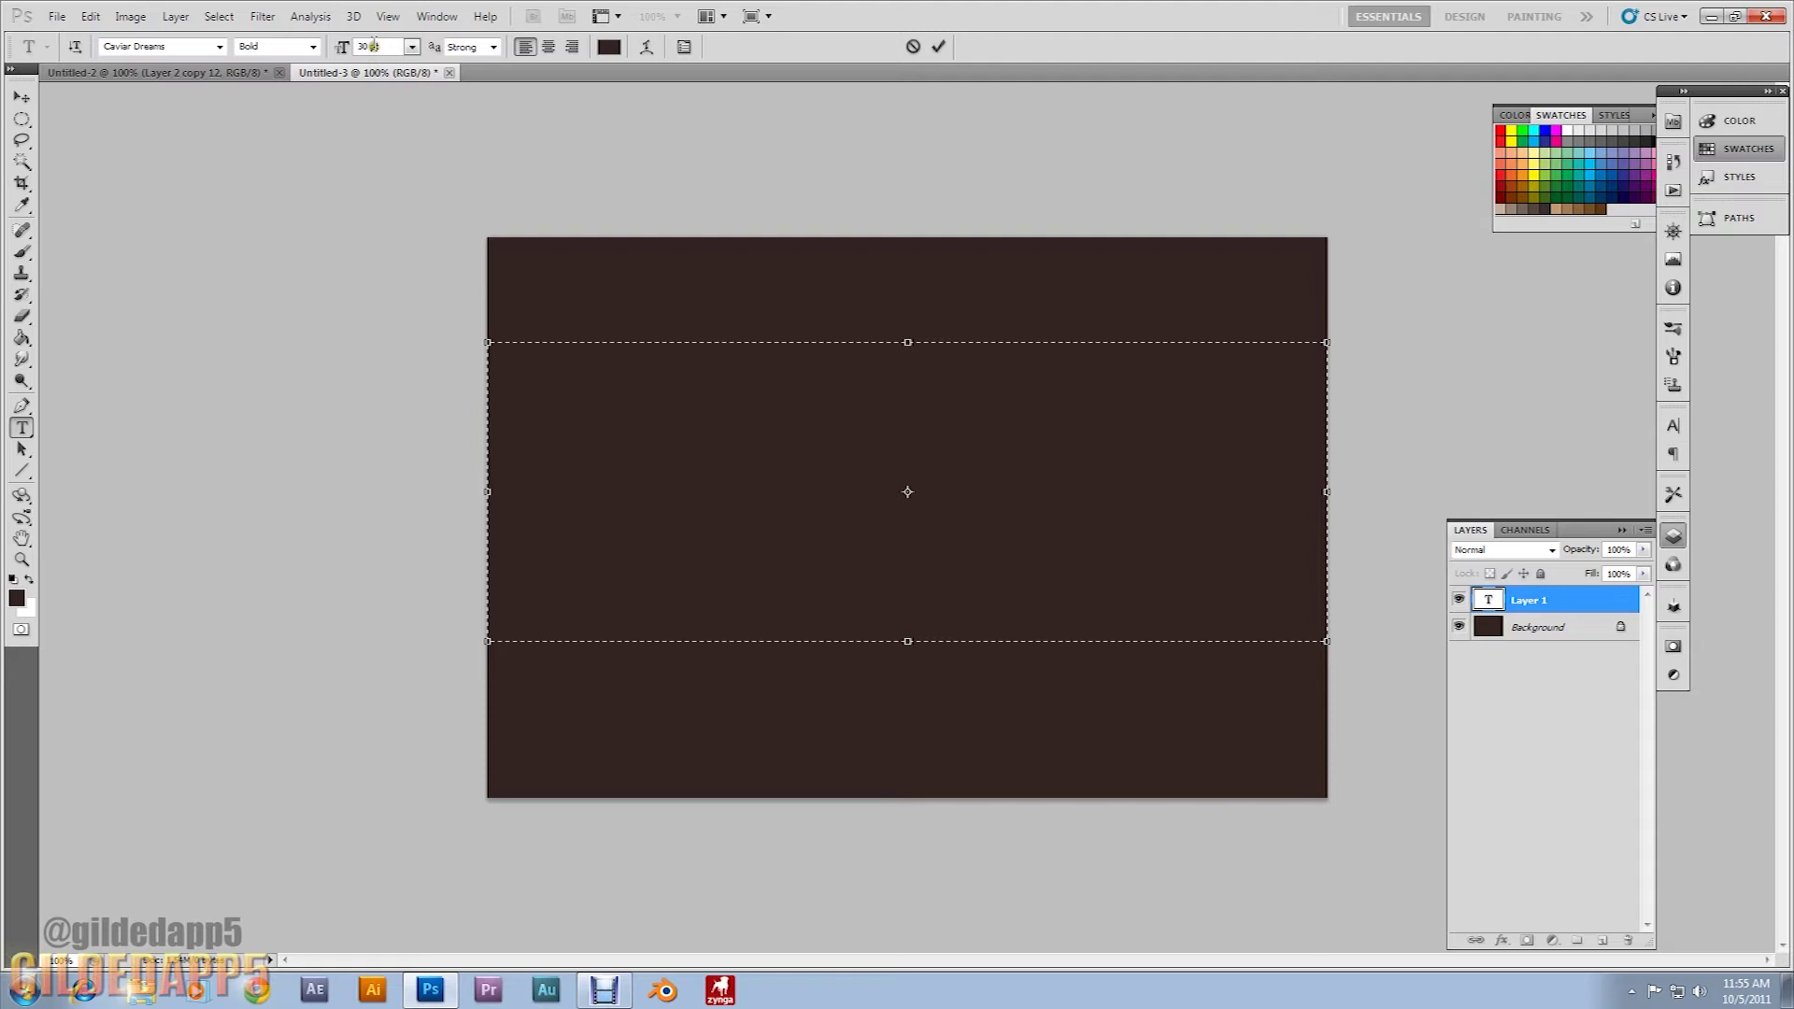
{"action": "left_click", "coordinate": [312, 47]}
{"action": "left_click", "coordinate": [312, 46]}
{"action": "left_click", "coordinate": [312, 47]}
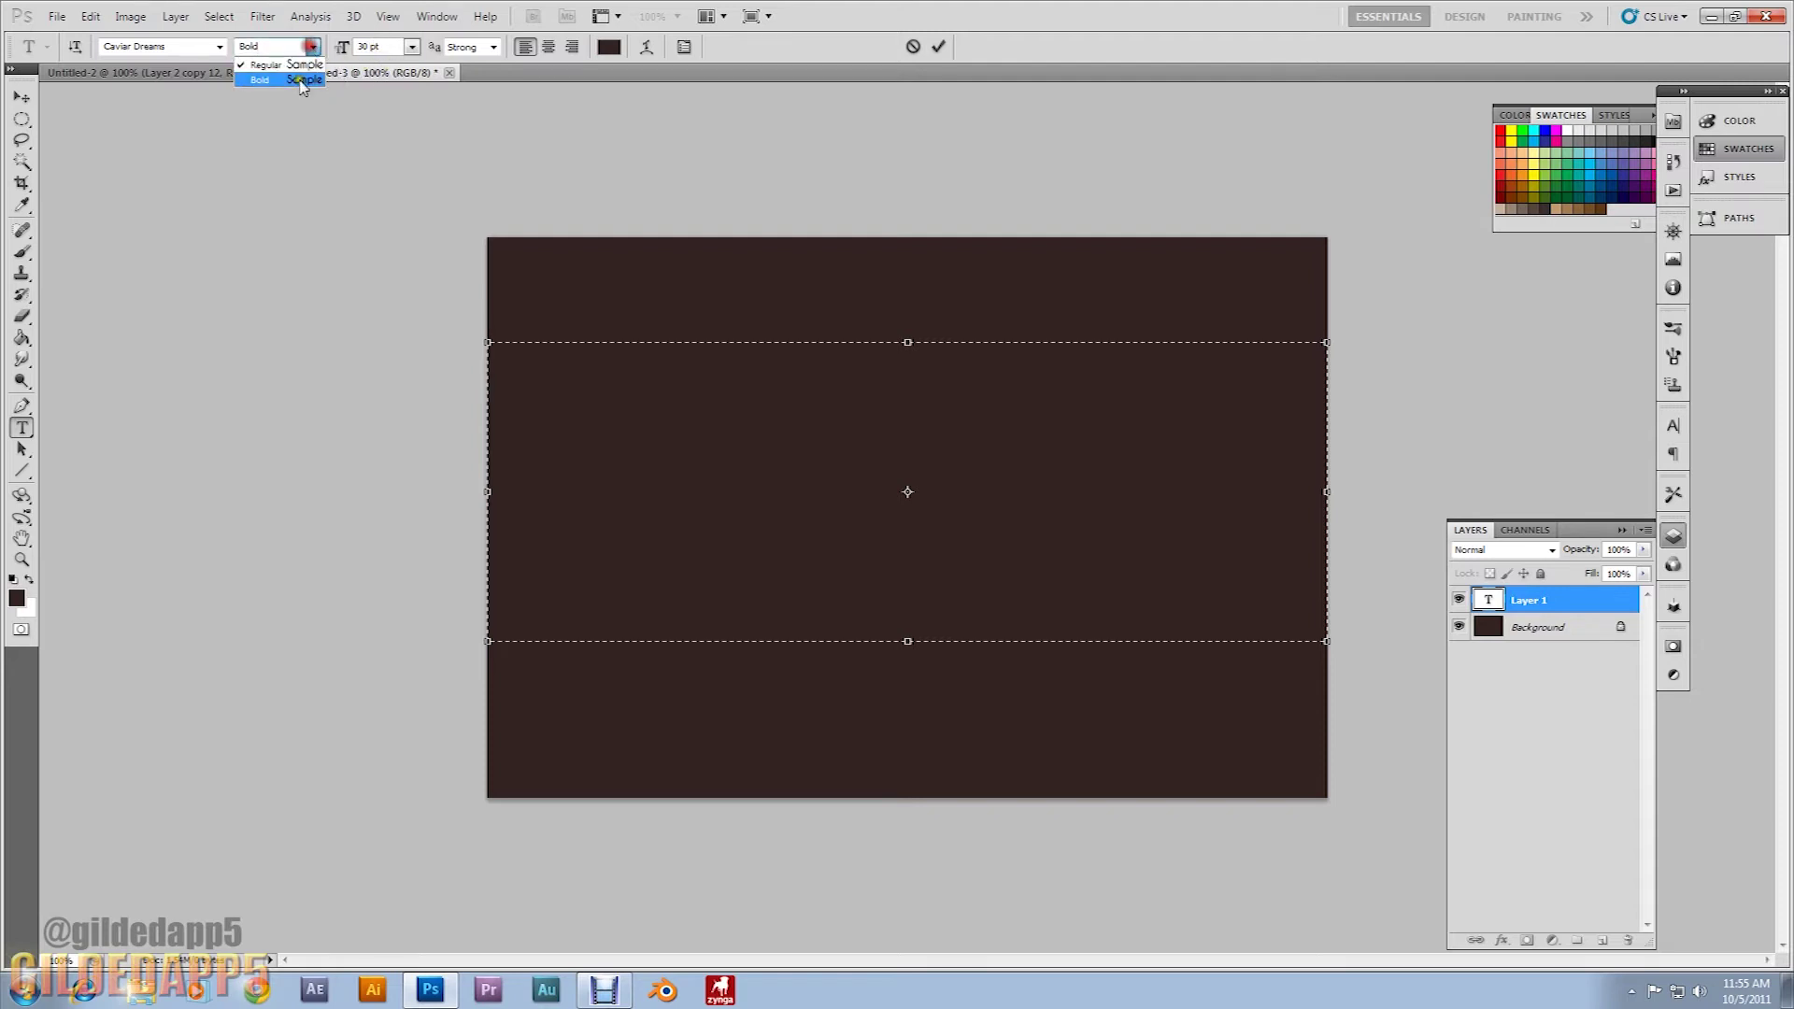
{"action": "left_click", "coordinate": [312, 46]}
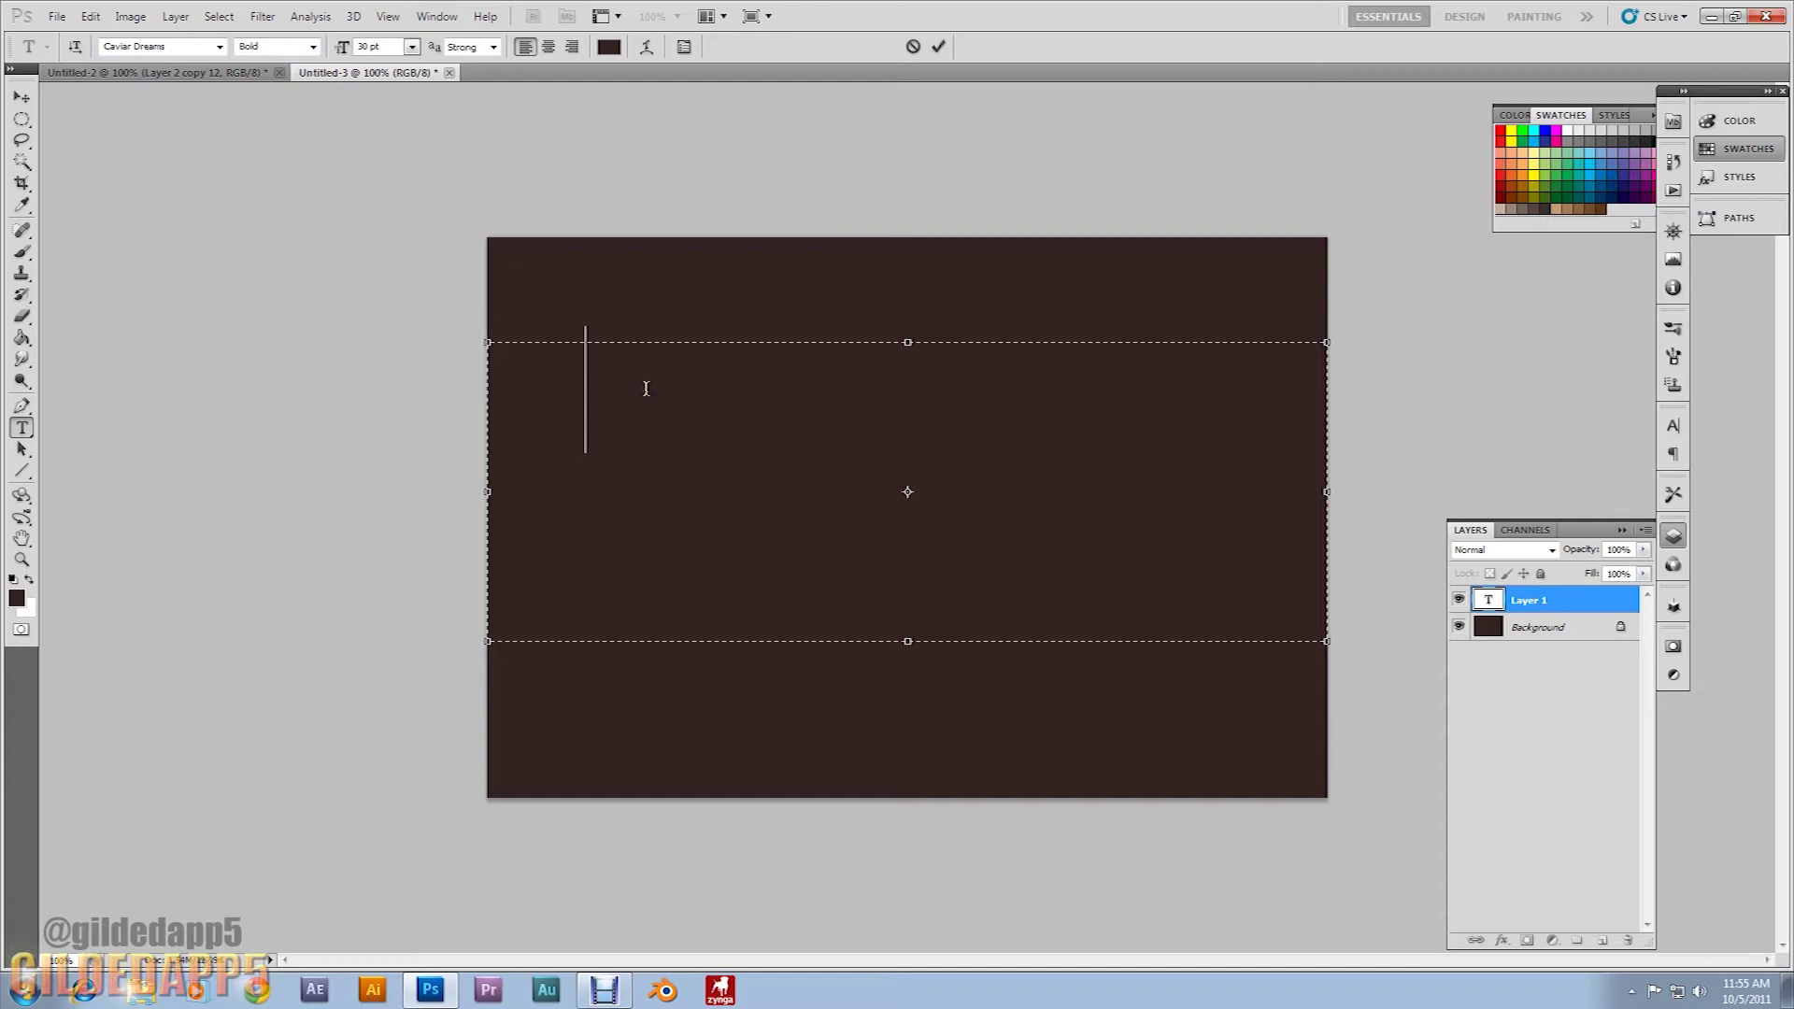
Type 'GildedAPP5' in white, commit it, and move it to the canvas centre.
{"action": "left_click", "coordinate": [609, 47]}
{"action": "left_click", "coordinate": [1251, 597]}
{"action": "left_click_drag", "start_coordinate": [1272, 616], "coordinate": [1142, 549]}
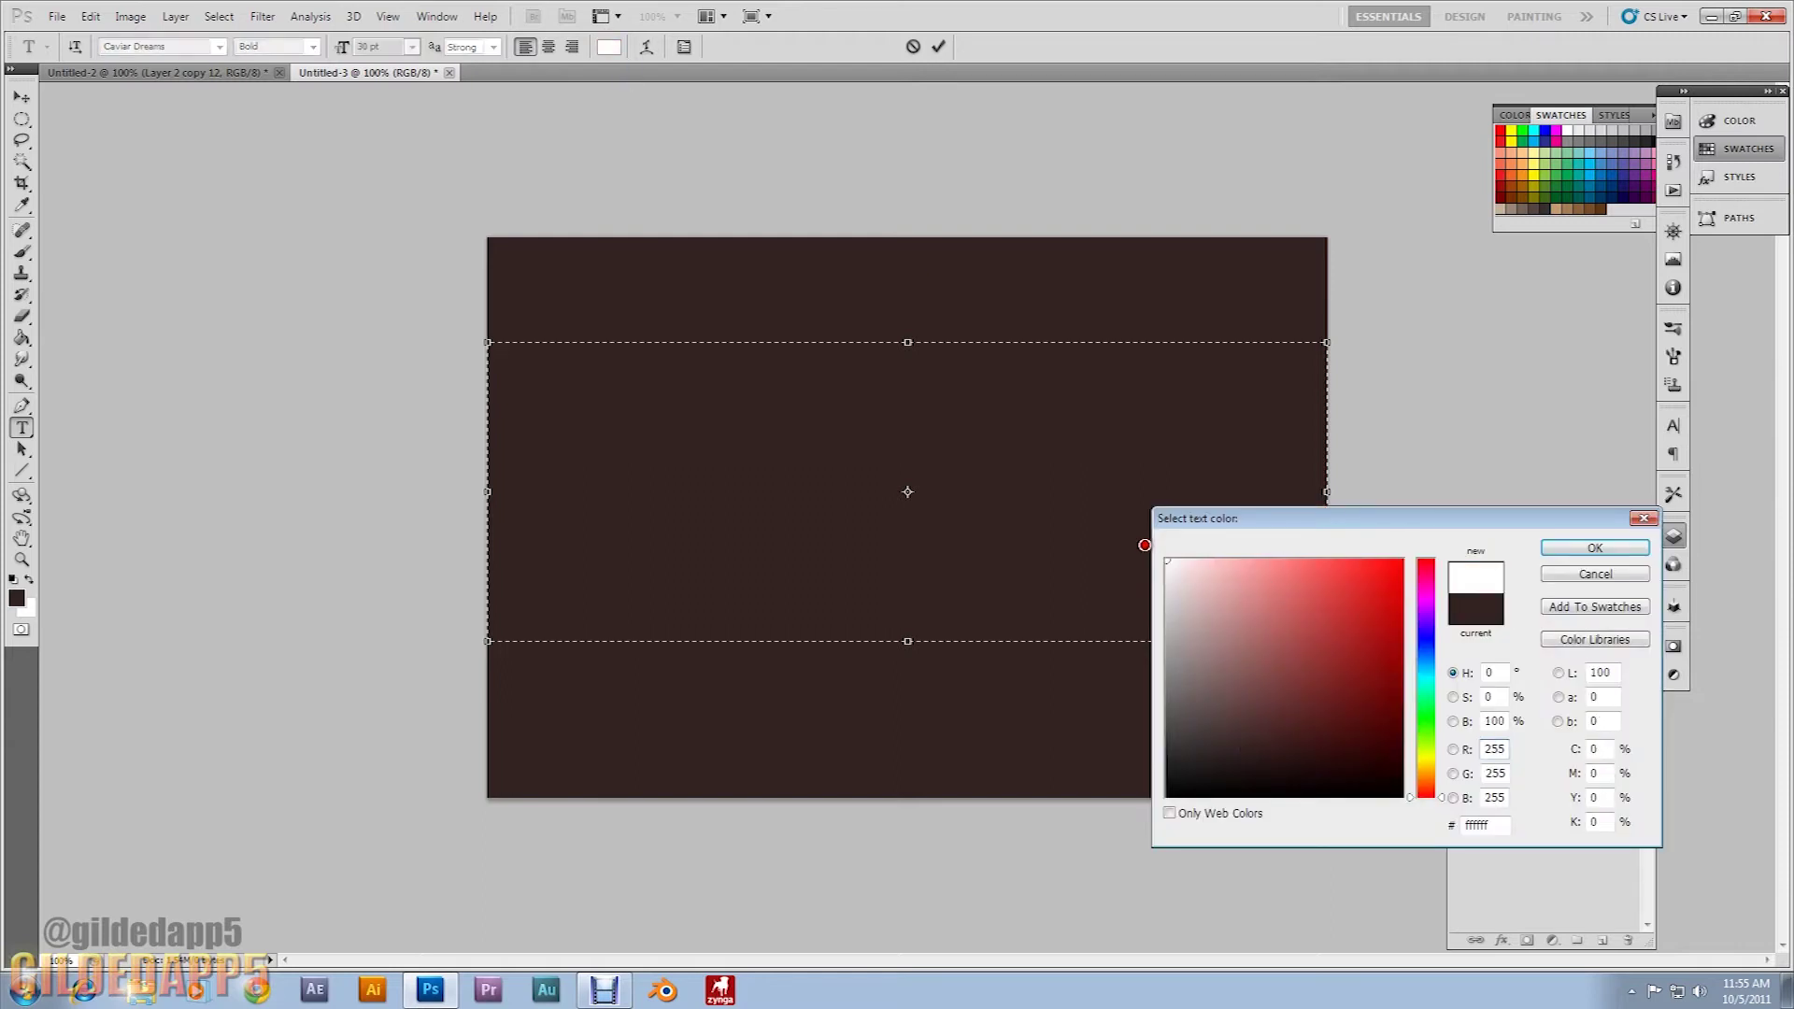
{"action": "left_click", "coordinate": [1593, 549]}
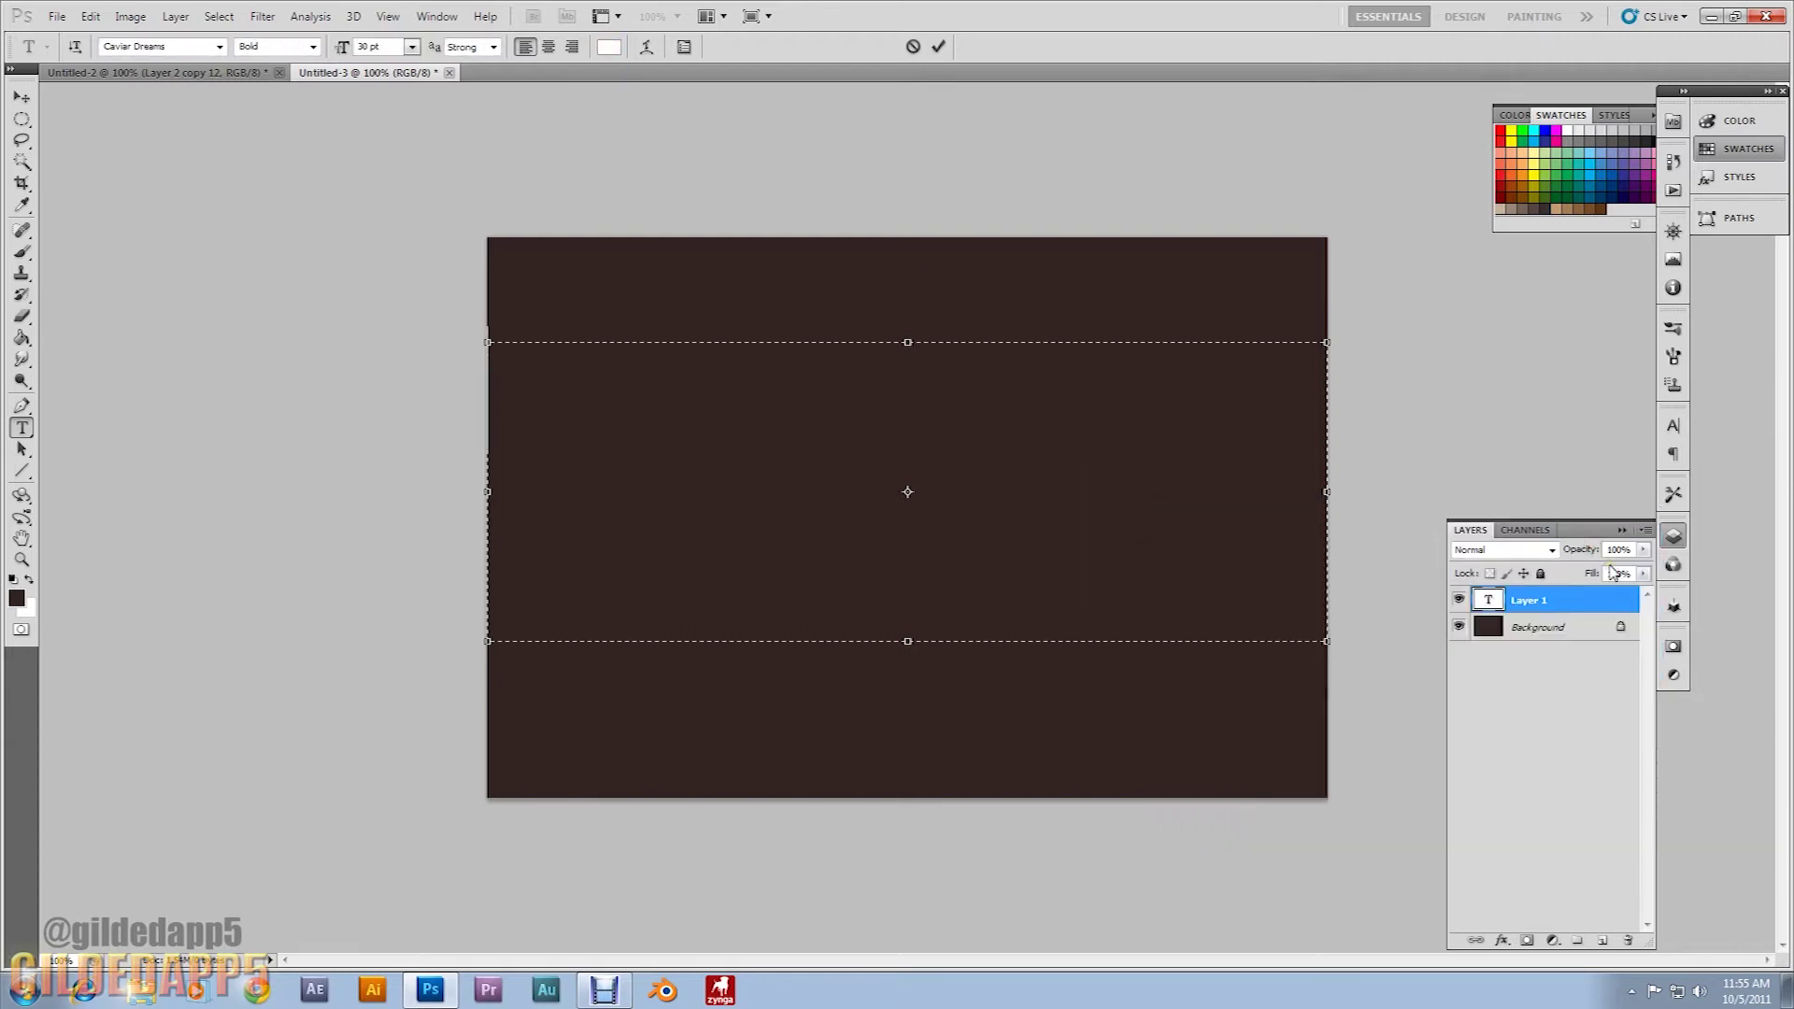
{"action": "type", "text": "Gild"}
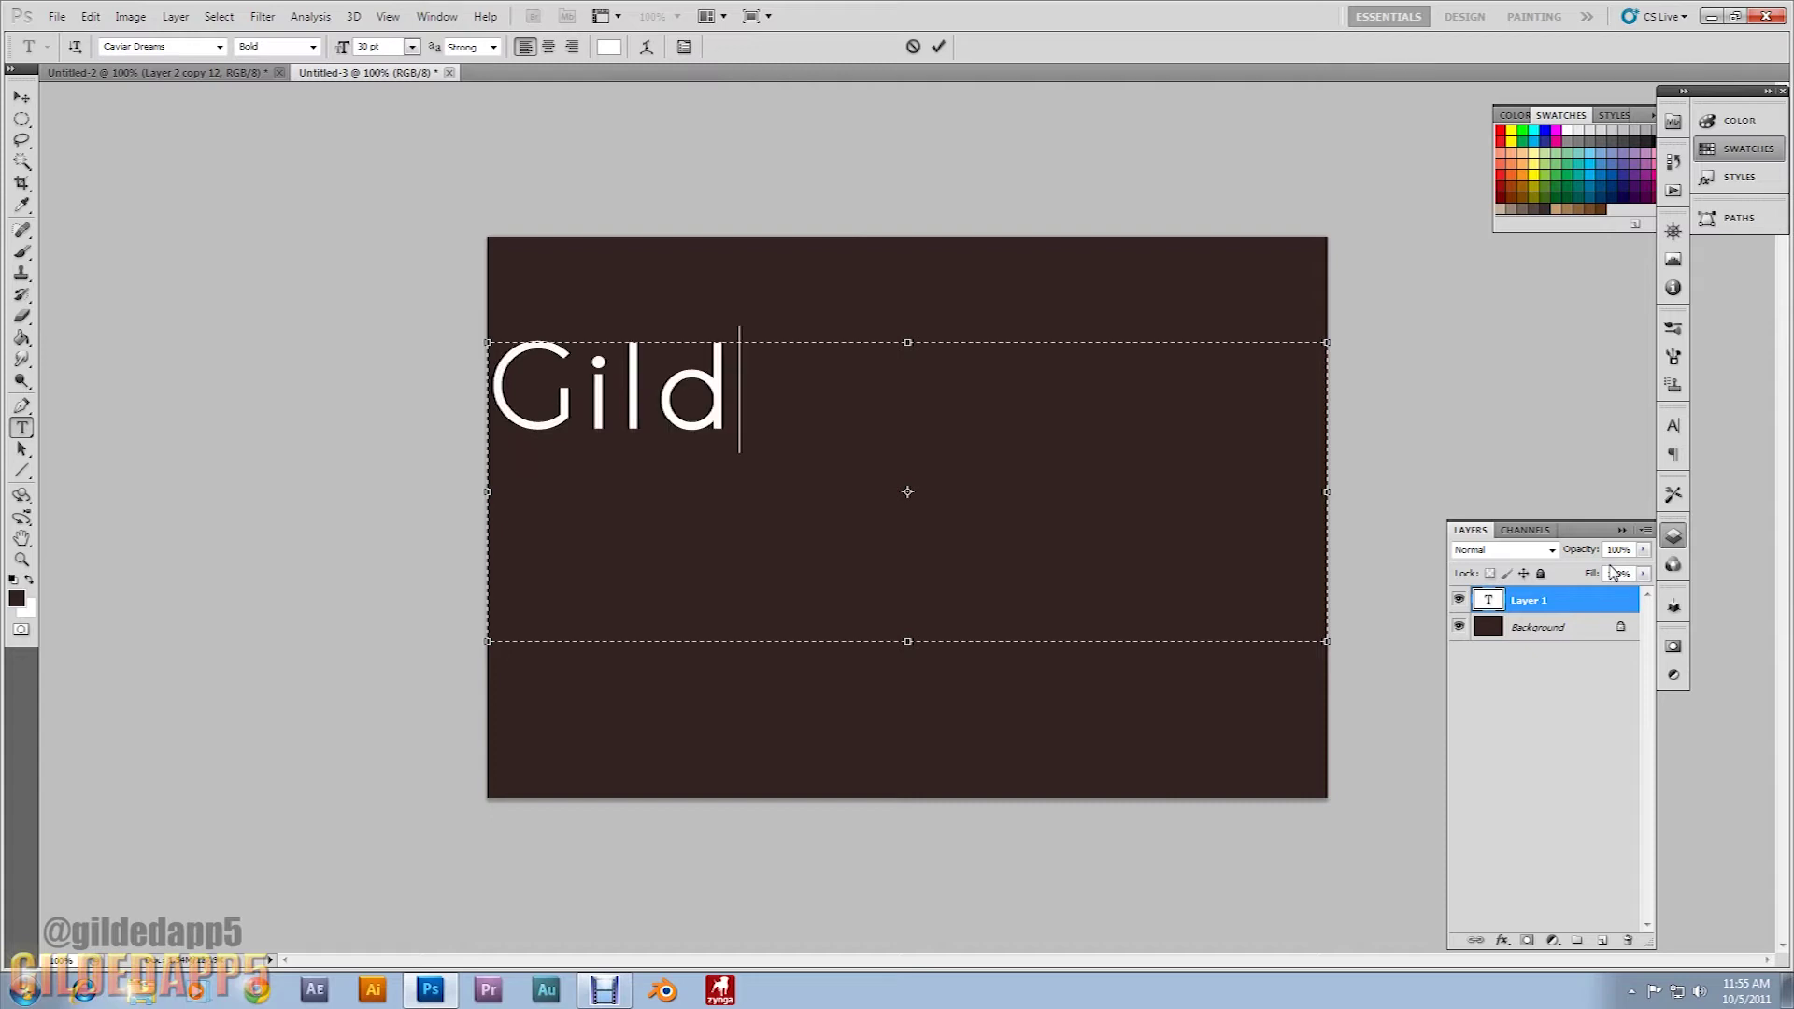
{"action": "type", "text": "edAPP"}
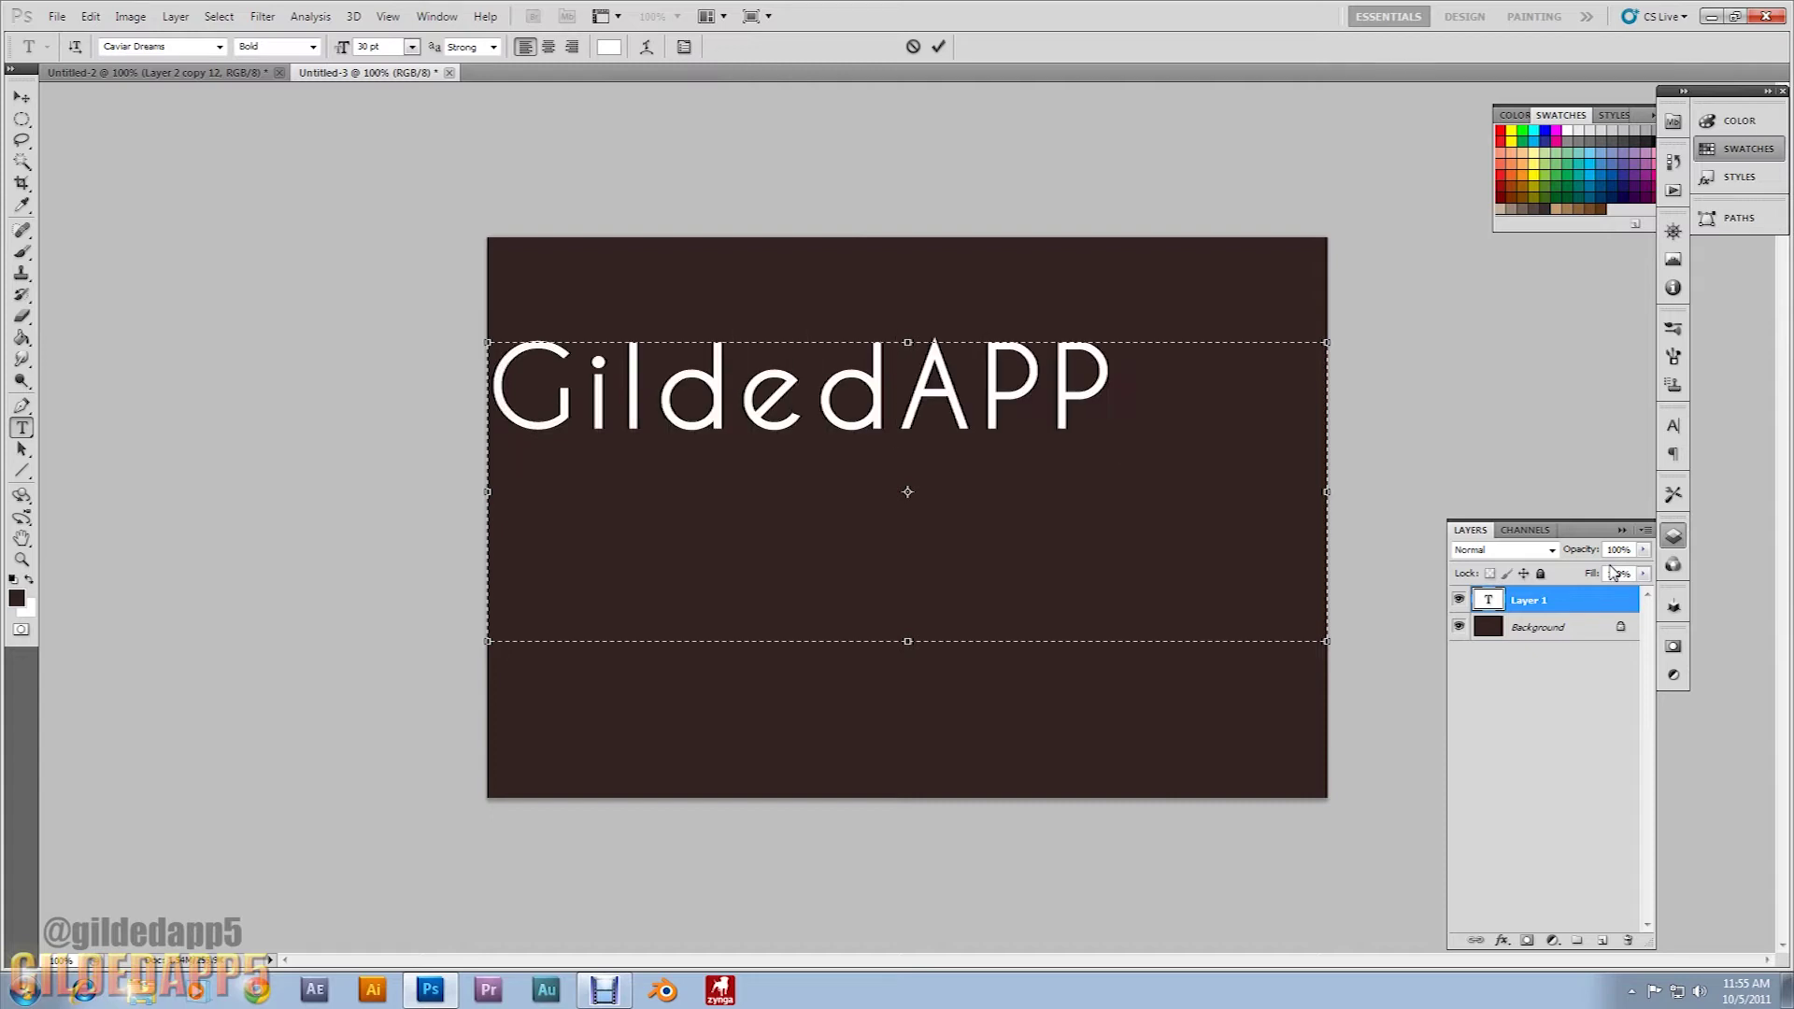
{"action": "type", "text": "5"}
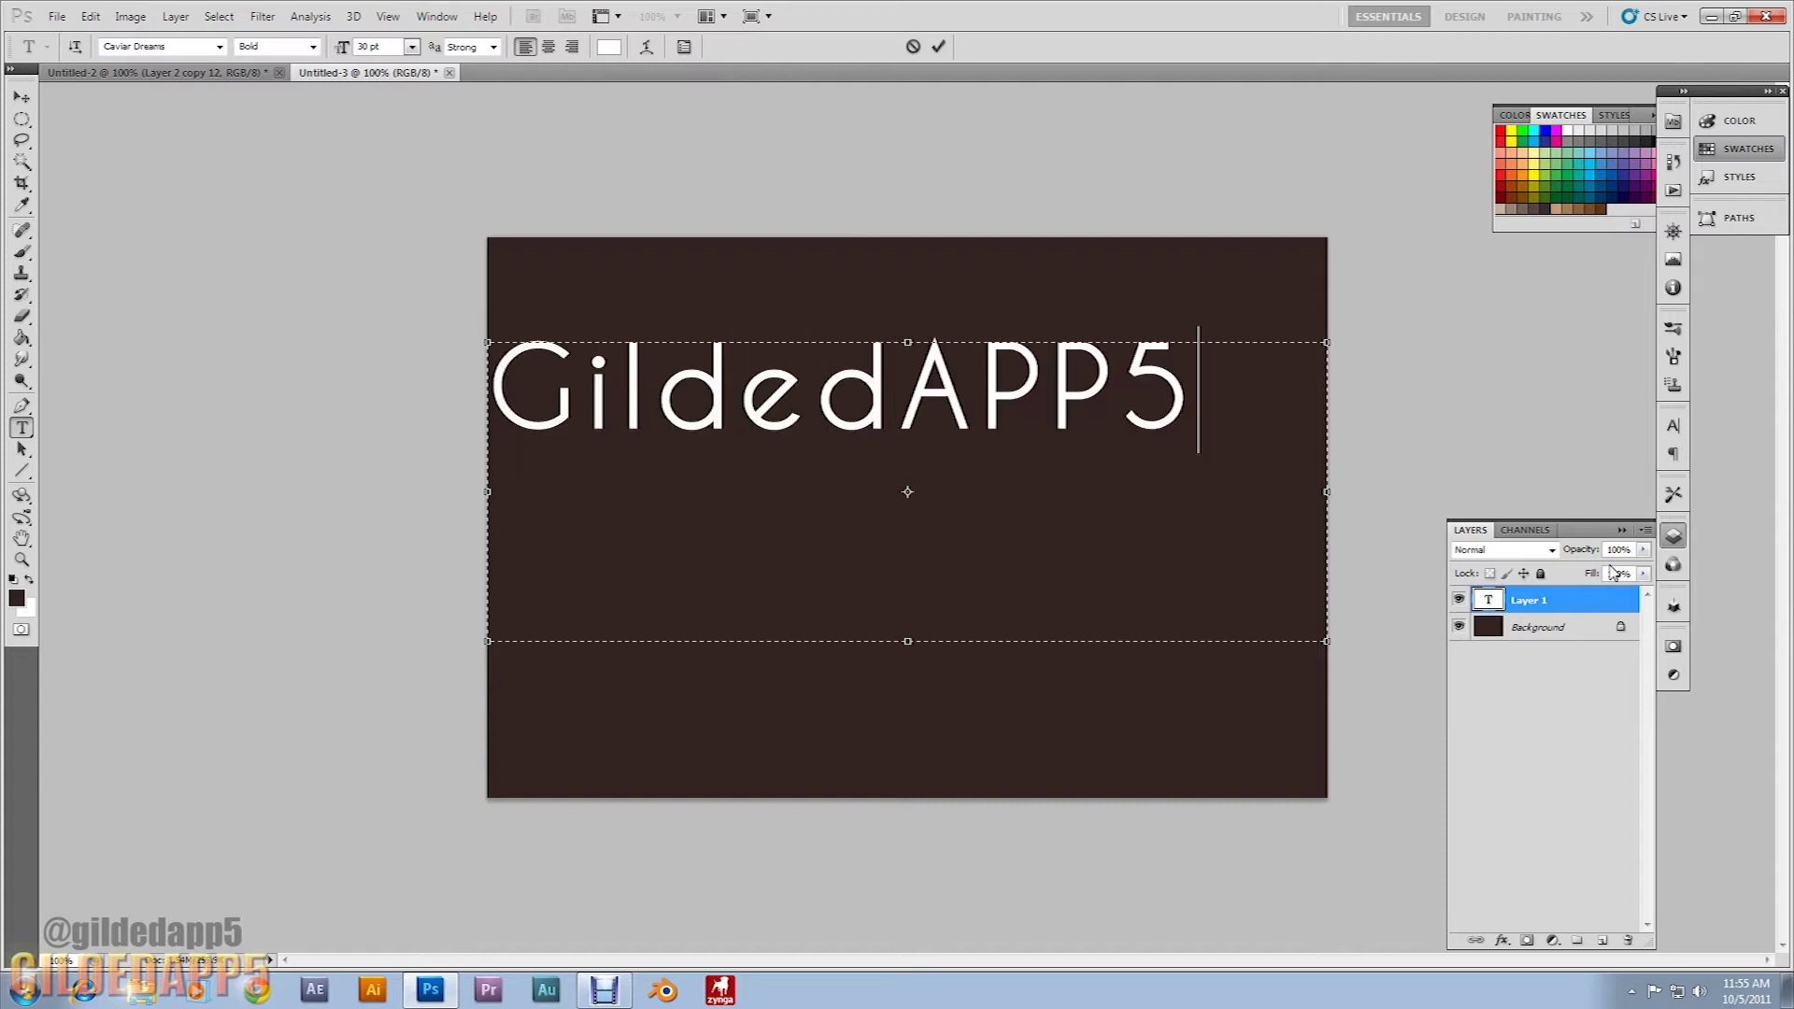
{"action": "left_click", "coordinate": [25, 88]}
{"action": "left_click_drag", "start_coordinate": [827, 398], "coordinate": [887, 497]}
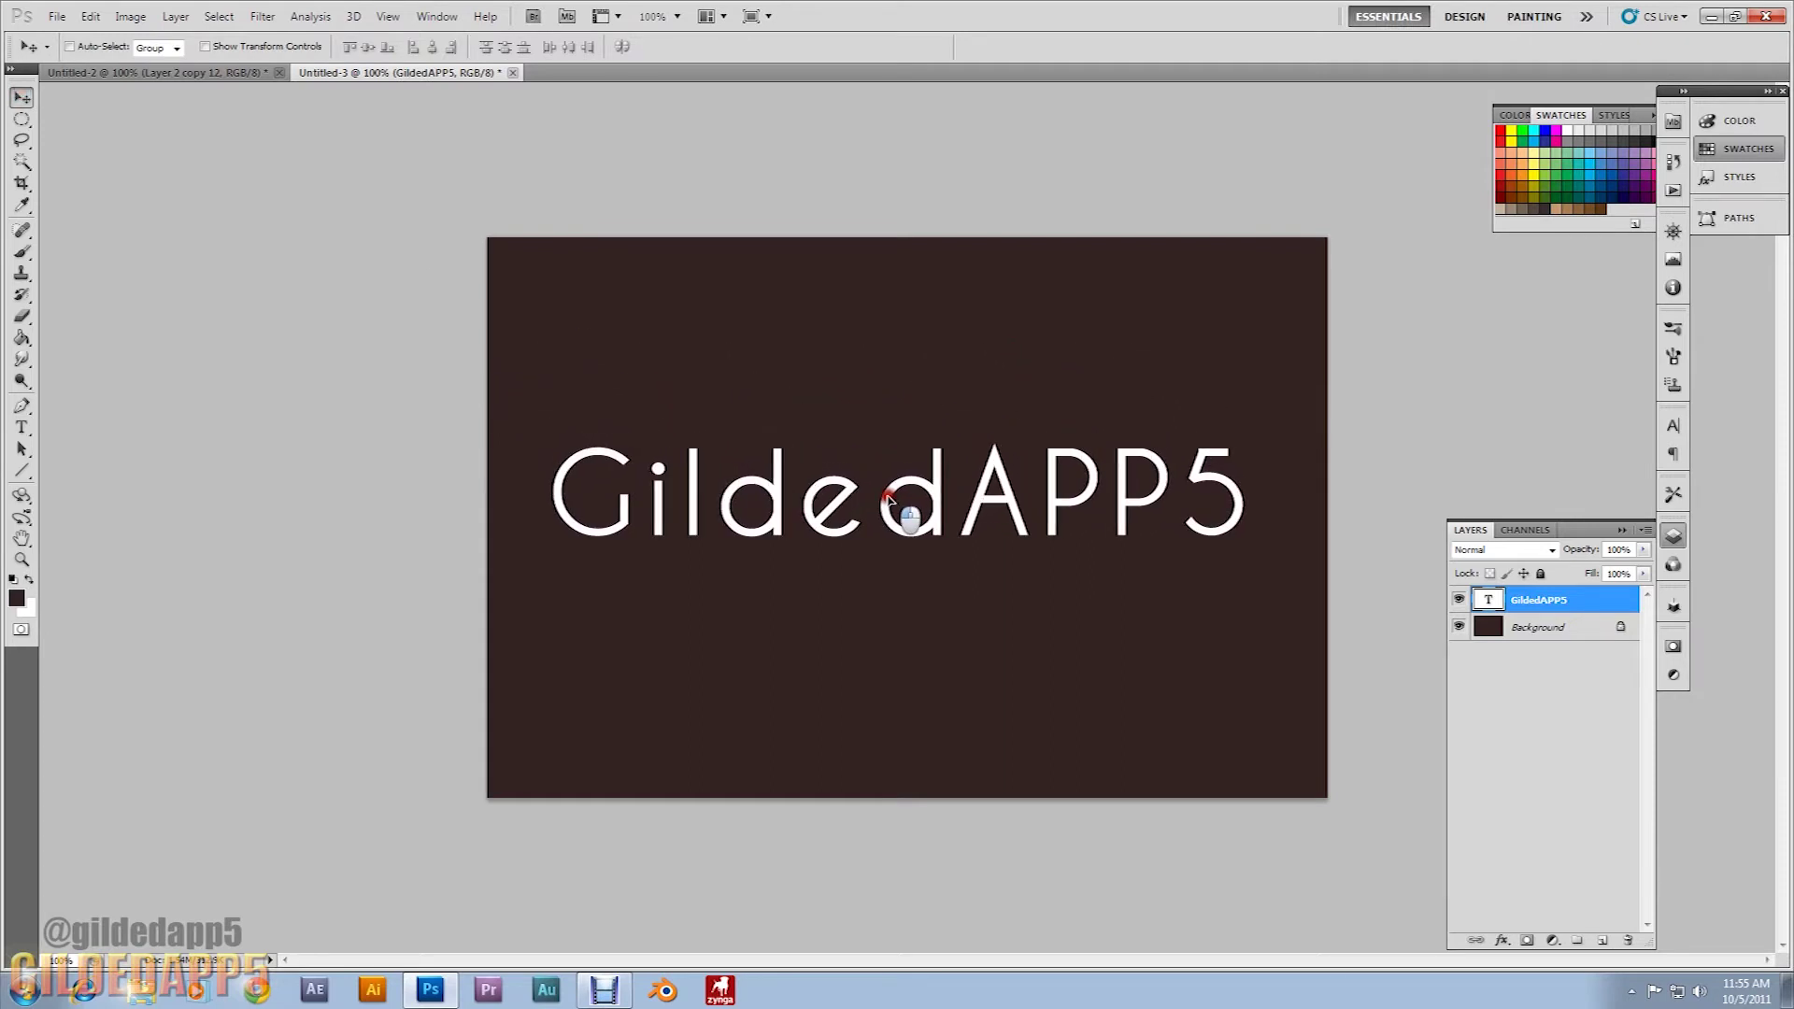
Add a new layer above the text and fill it with dark gray.
{"action": "left_click", "coordinate": [1601, 940]}
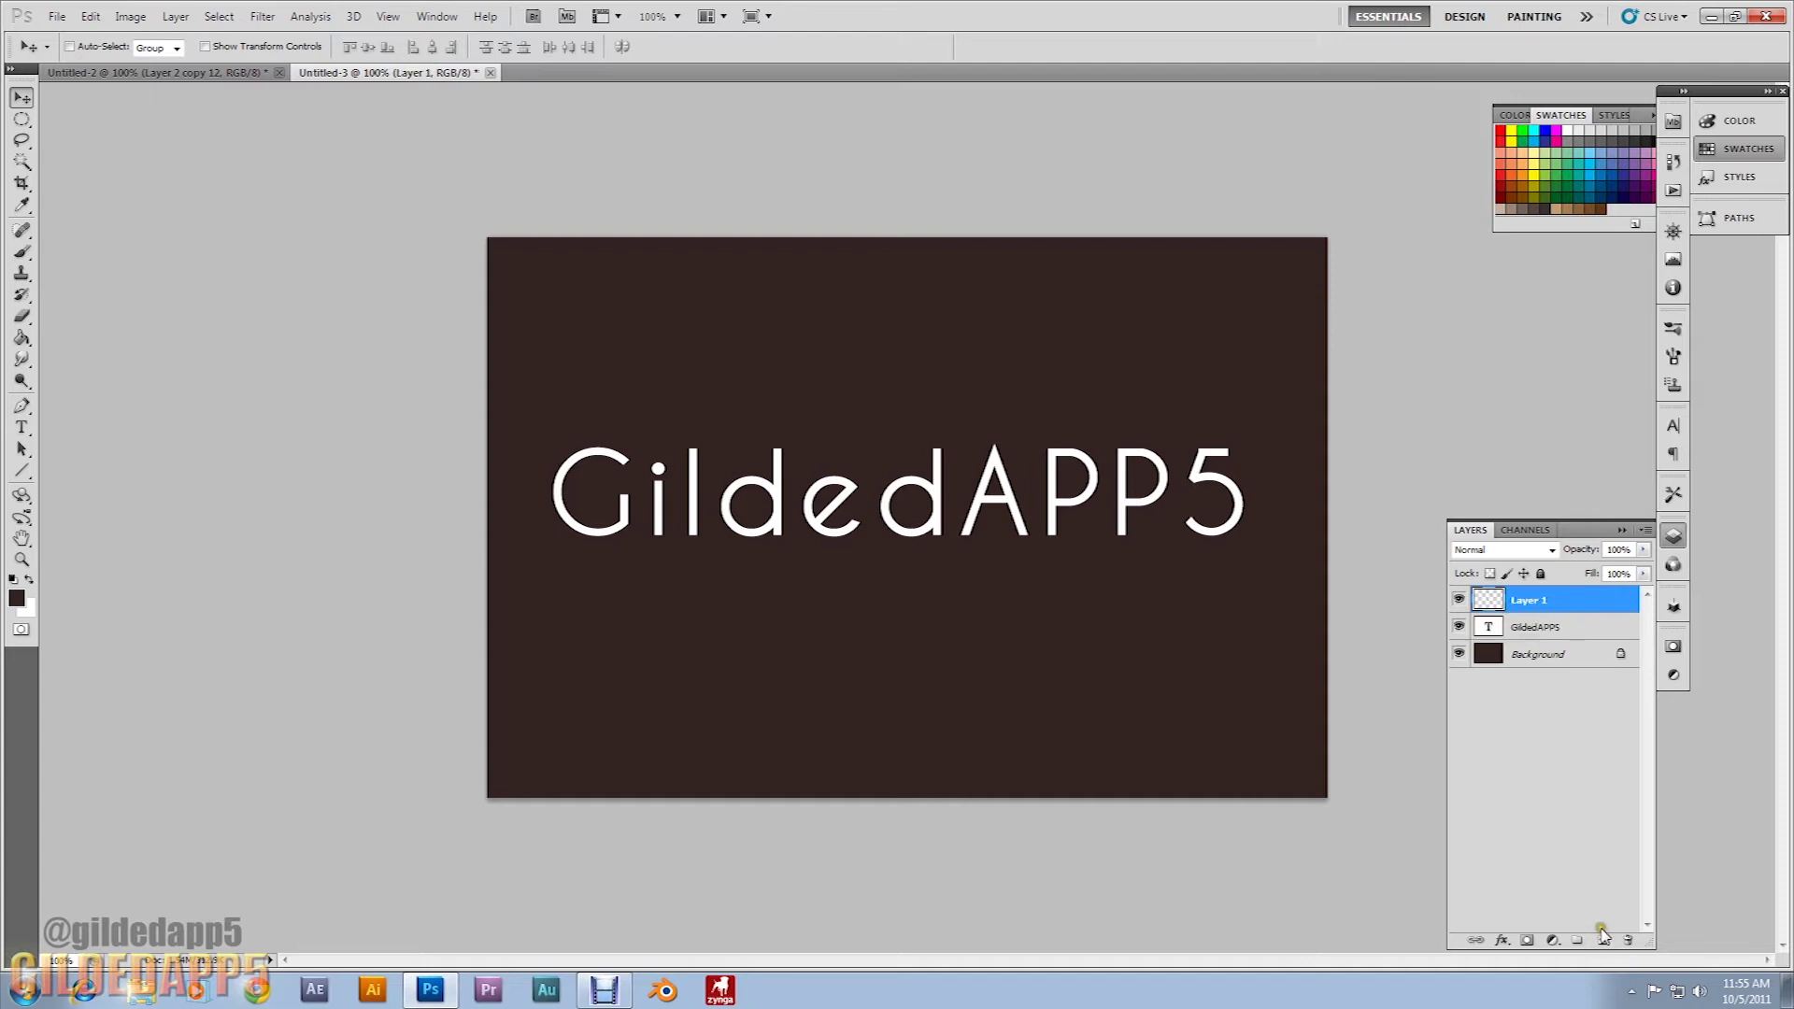
{"action": "left_click", "coordinate": [1649, 134]}
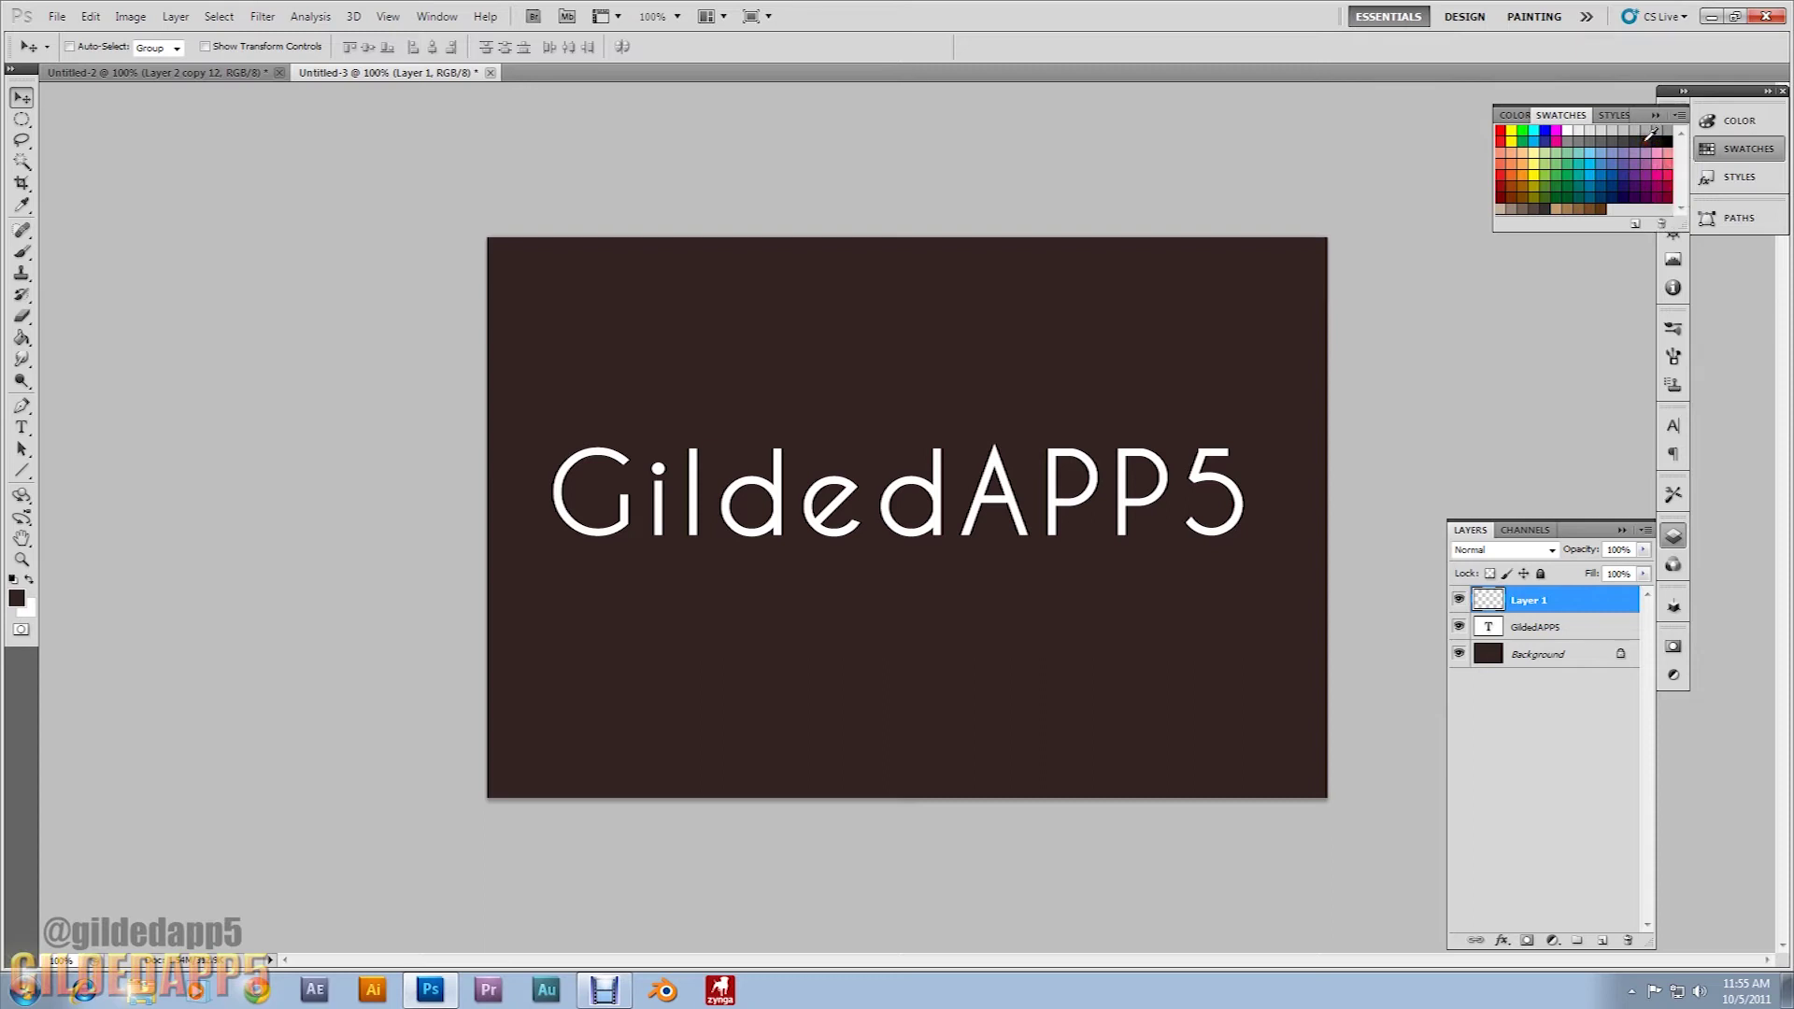
{"action": "left_click", "coordinate": [22, 337]}
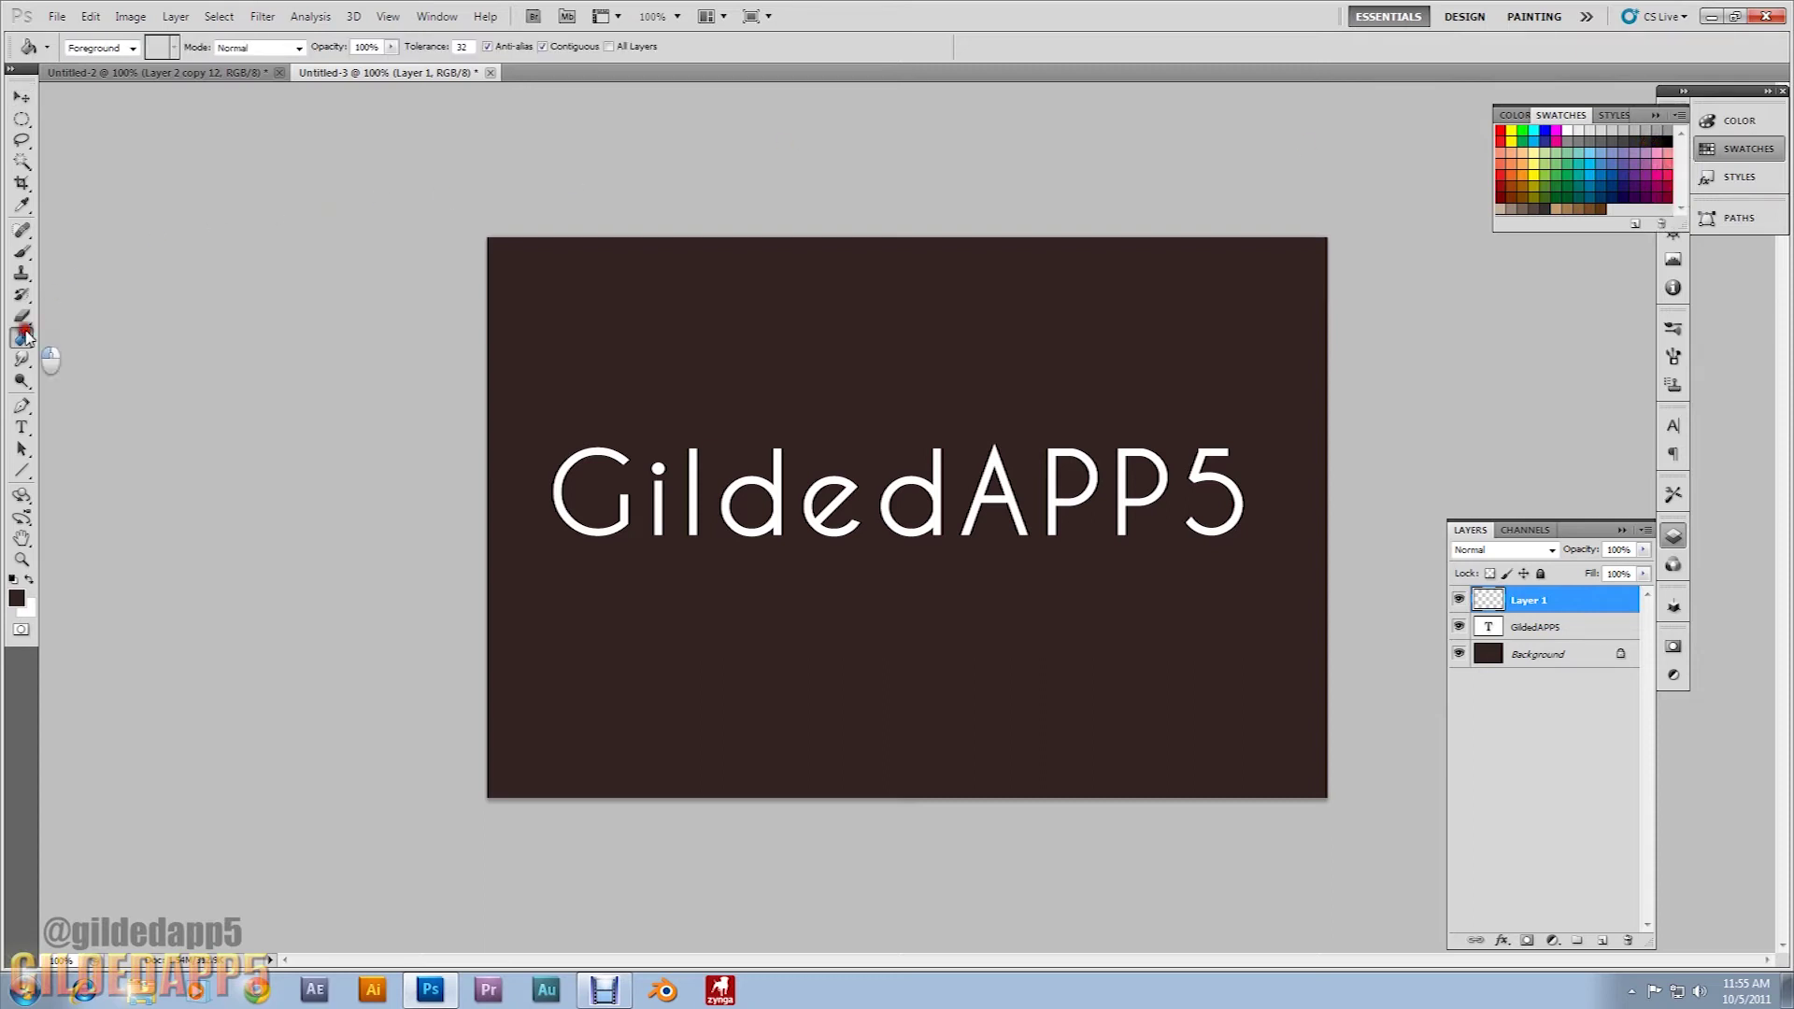
{"action": "left_click", "coordinate": [798, 486]}
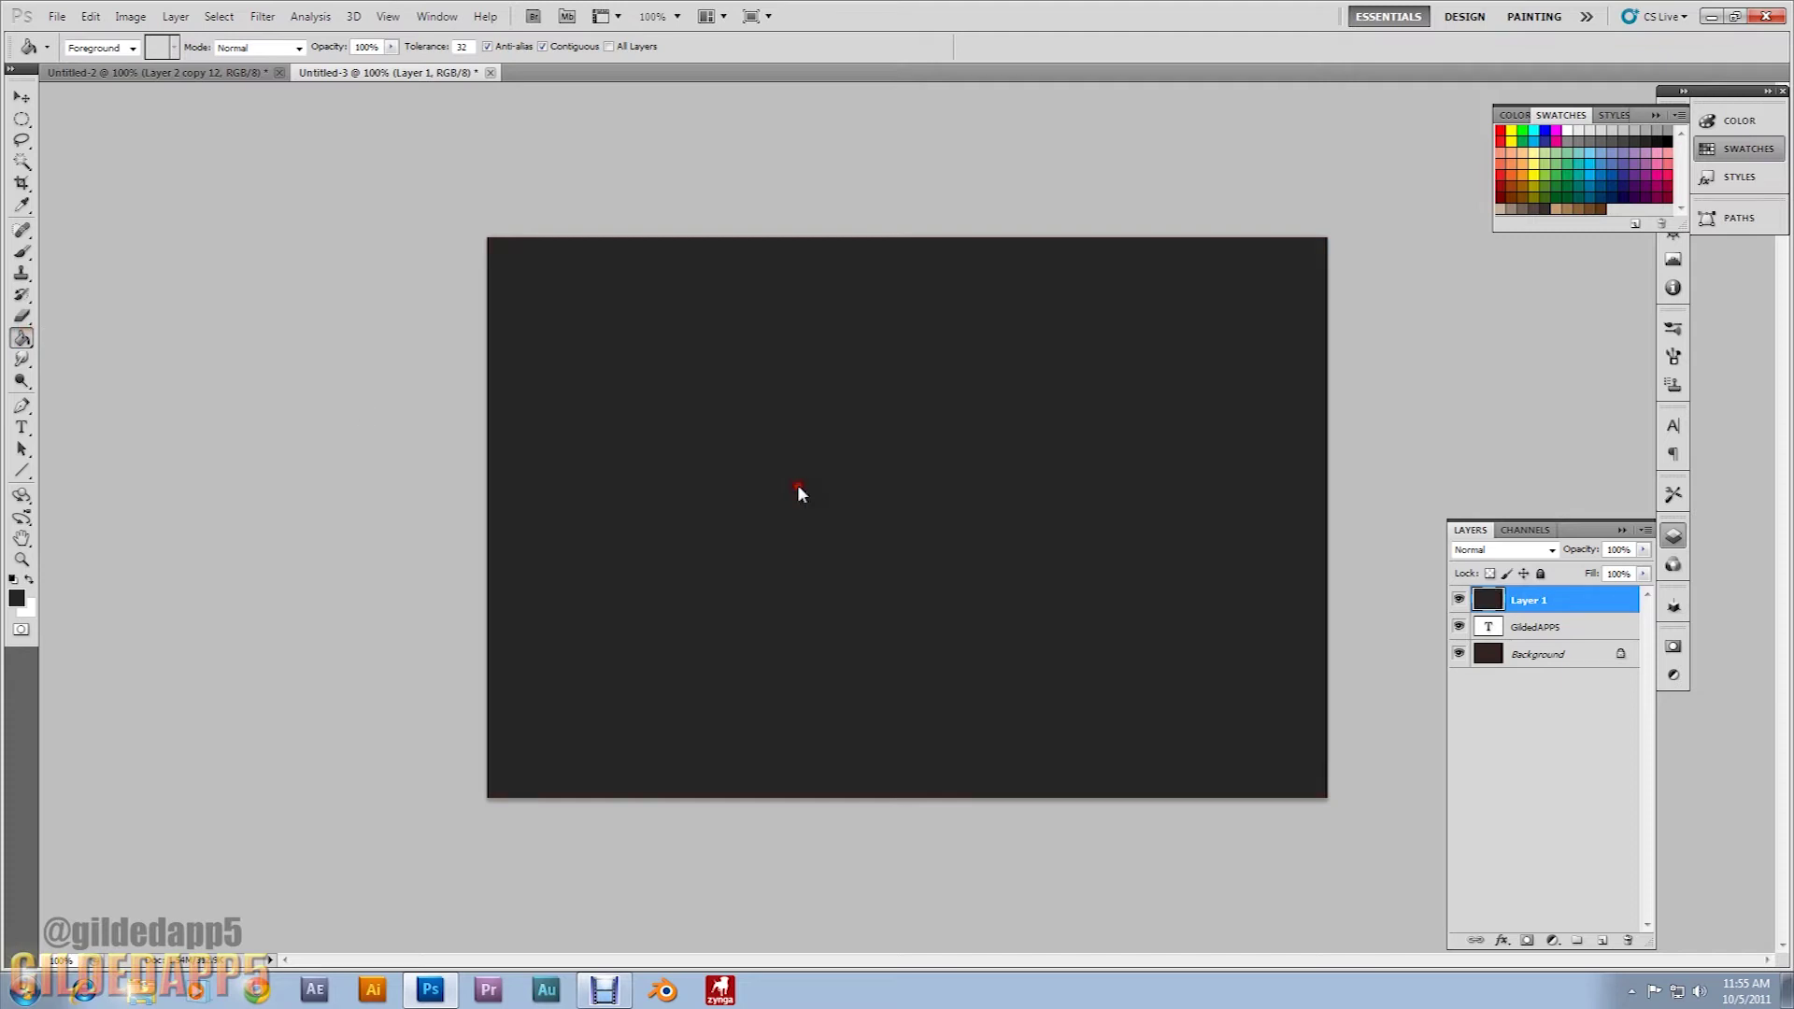
Render a 125% brightness lens flare on Layer 1, clip it to the GildedAPP5 text layer, and select the text layer.
{"action": "left_click", "coordinate": [261, 17]}
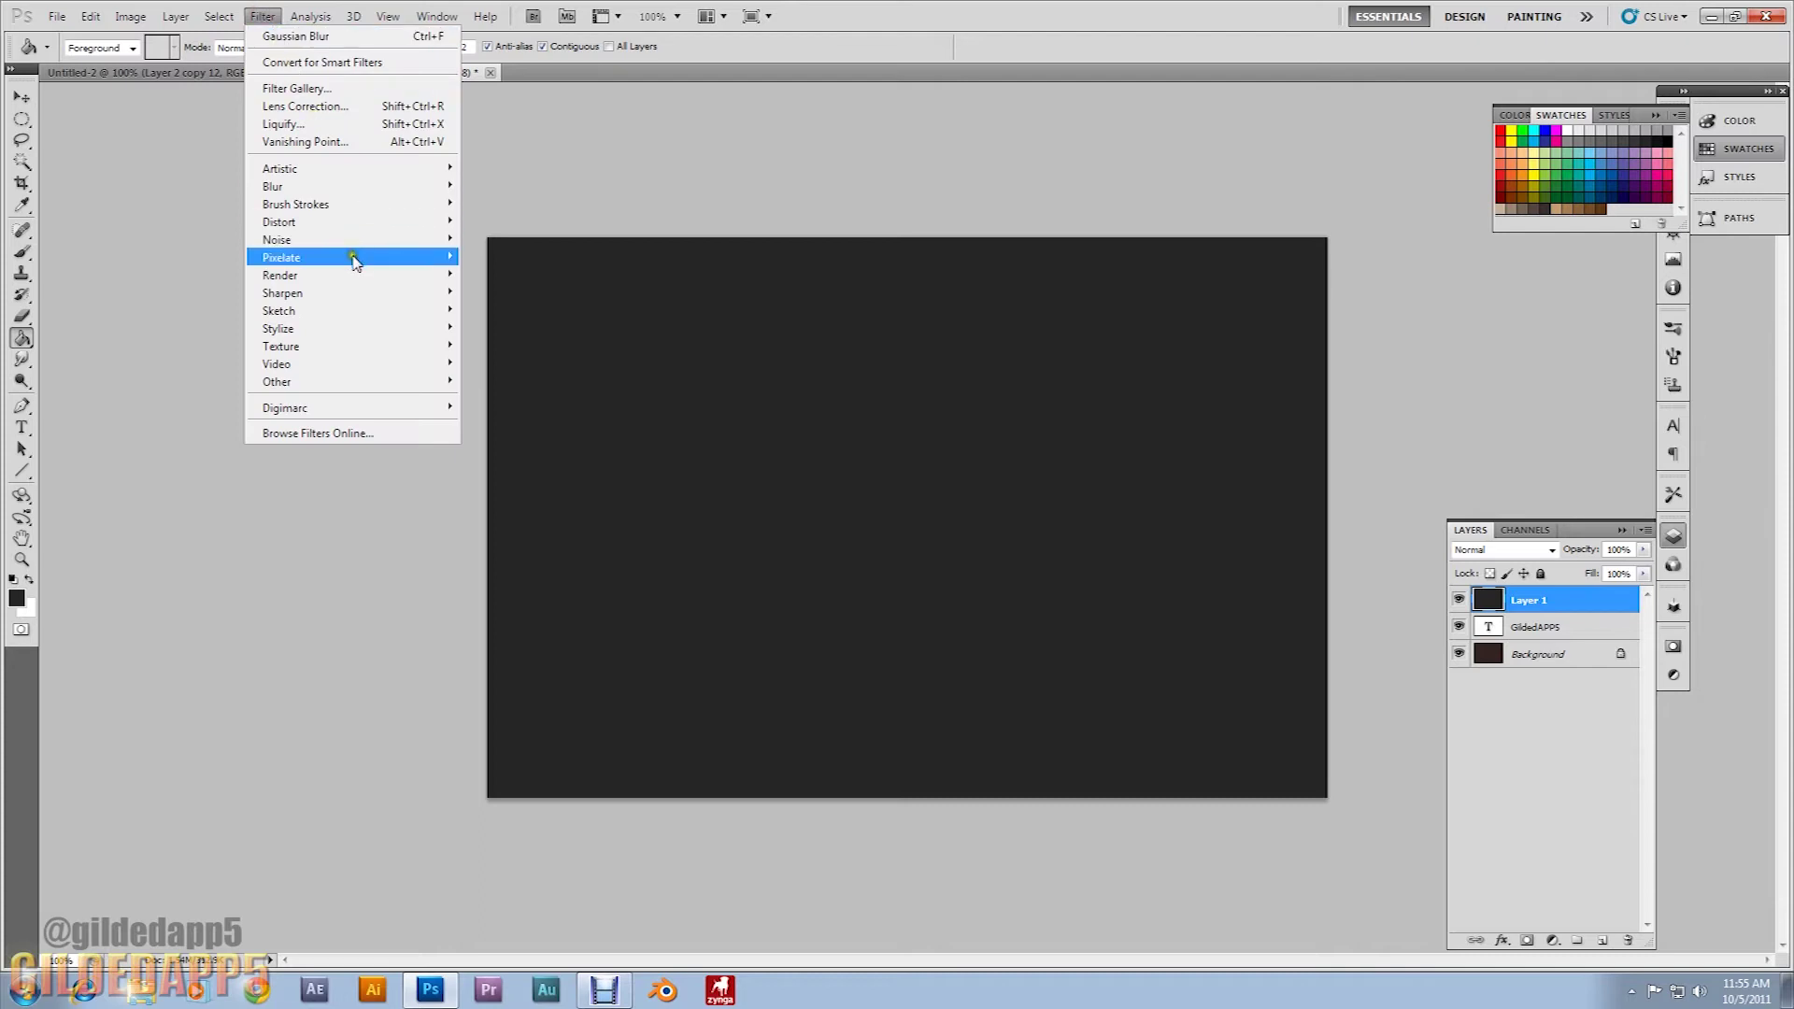
{"action": "mouse_move", "coordinate": [356, 276]}
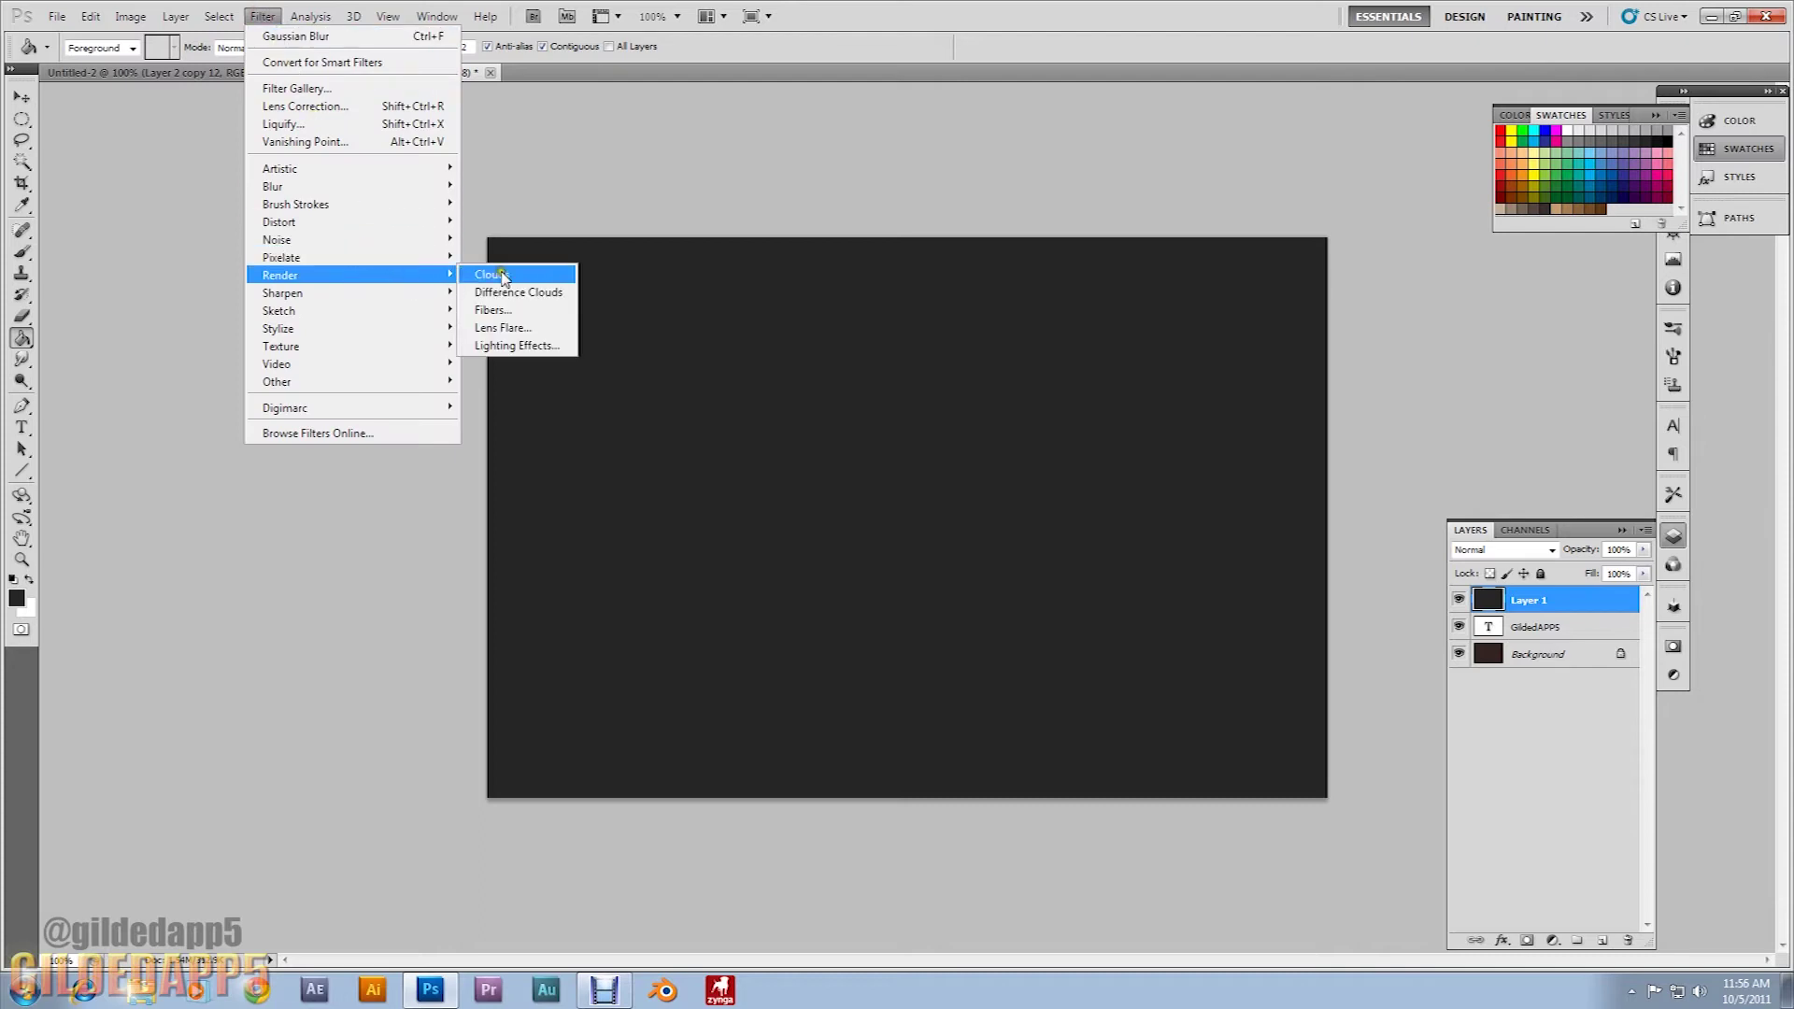
{"action": "left_click", "coordinate": [505, 327]}
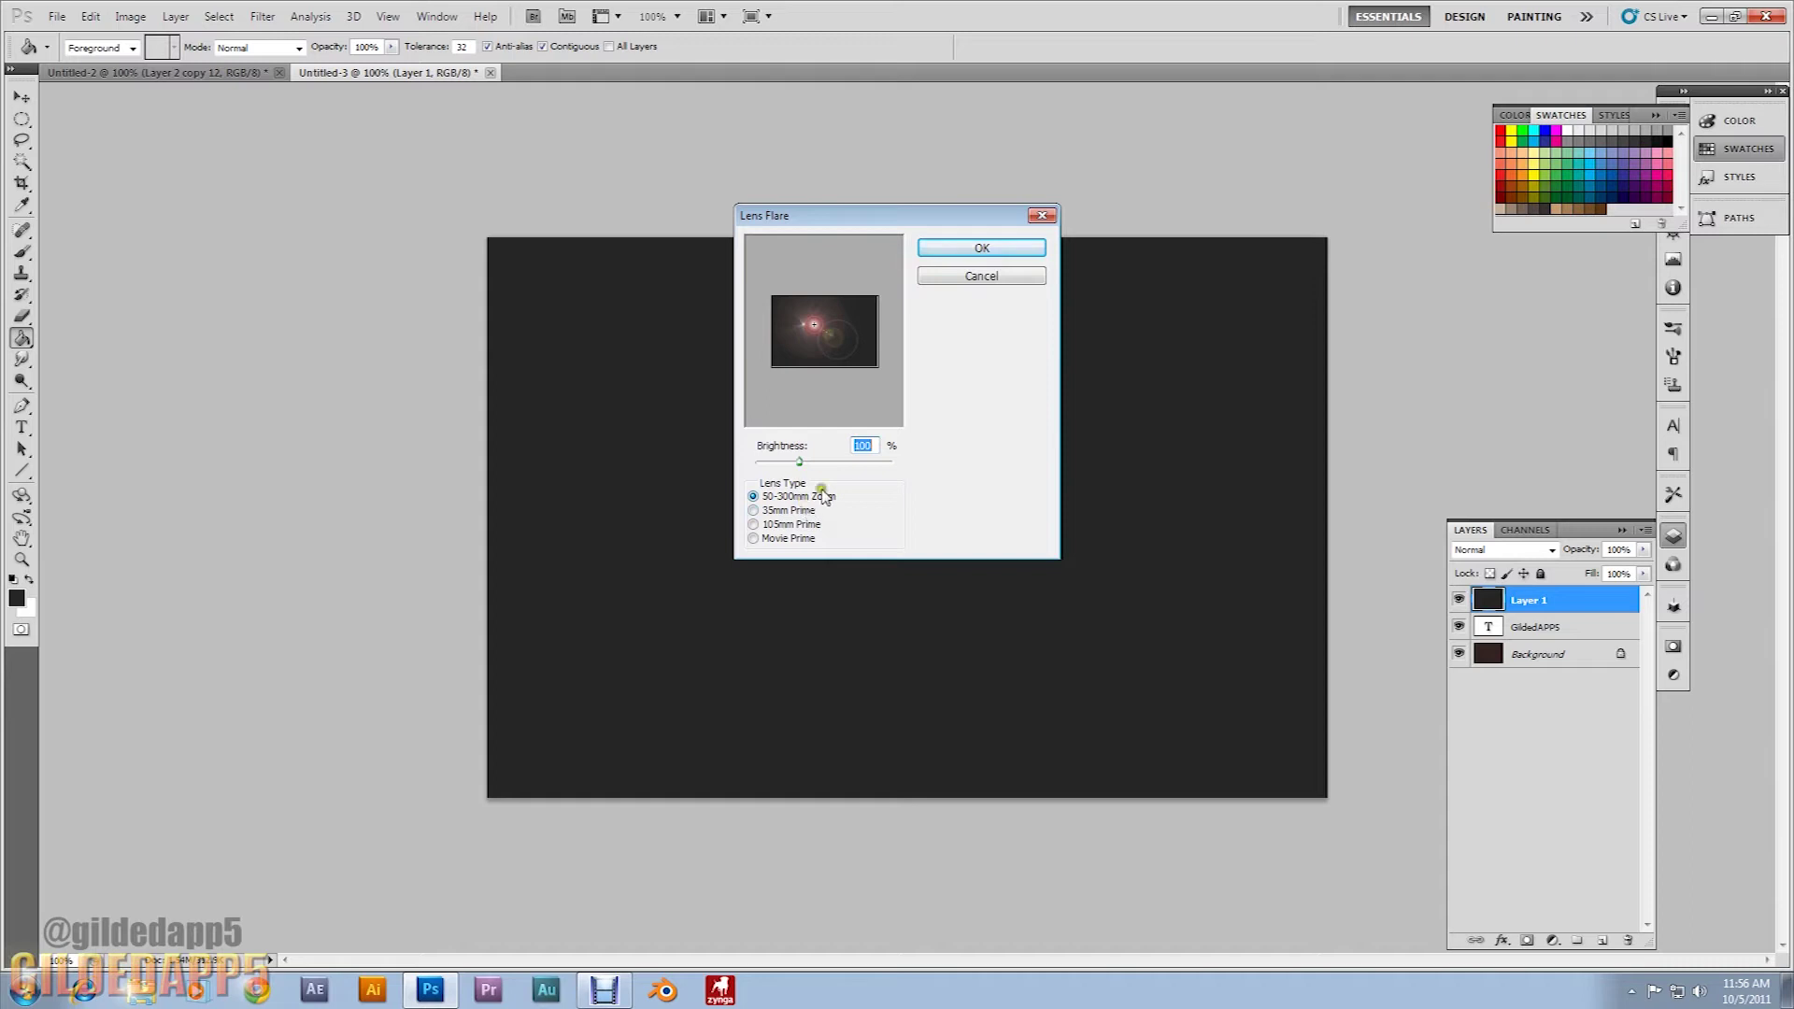
{"action": "type", "text": "125"}
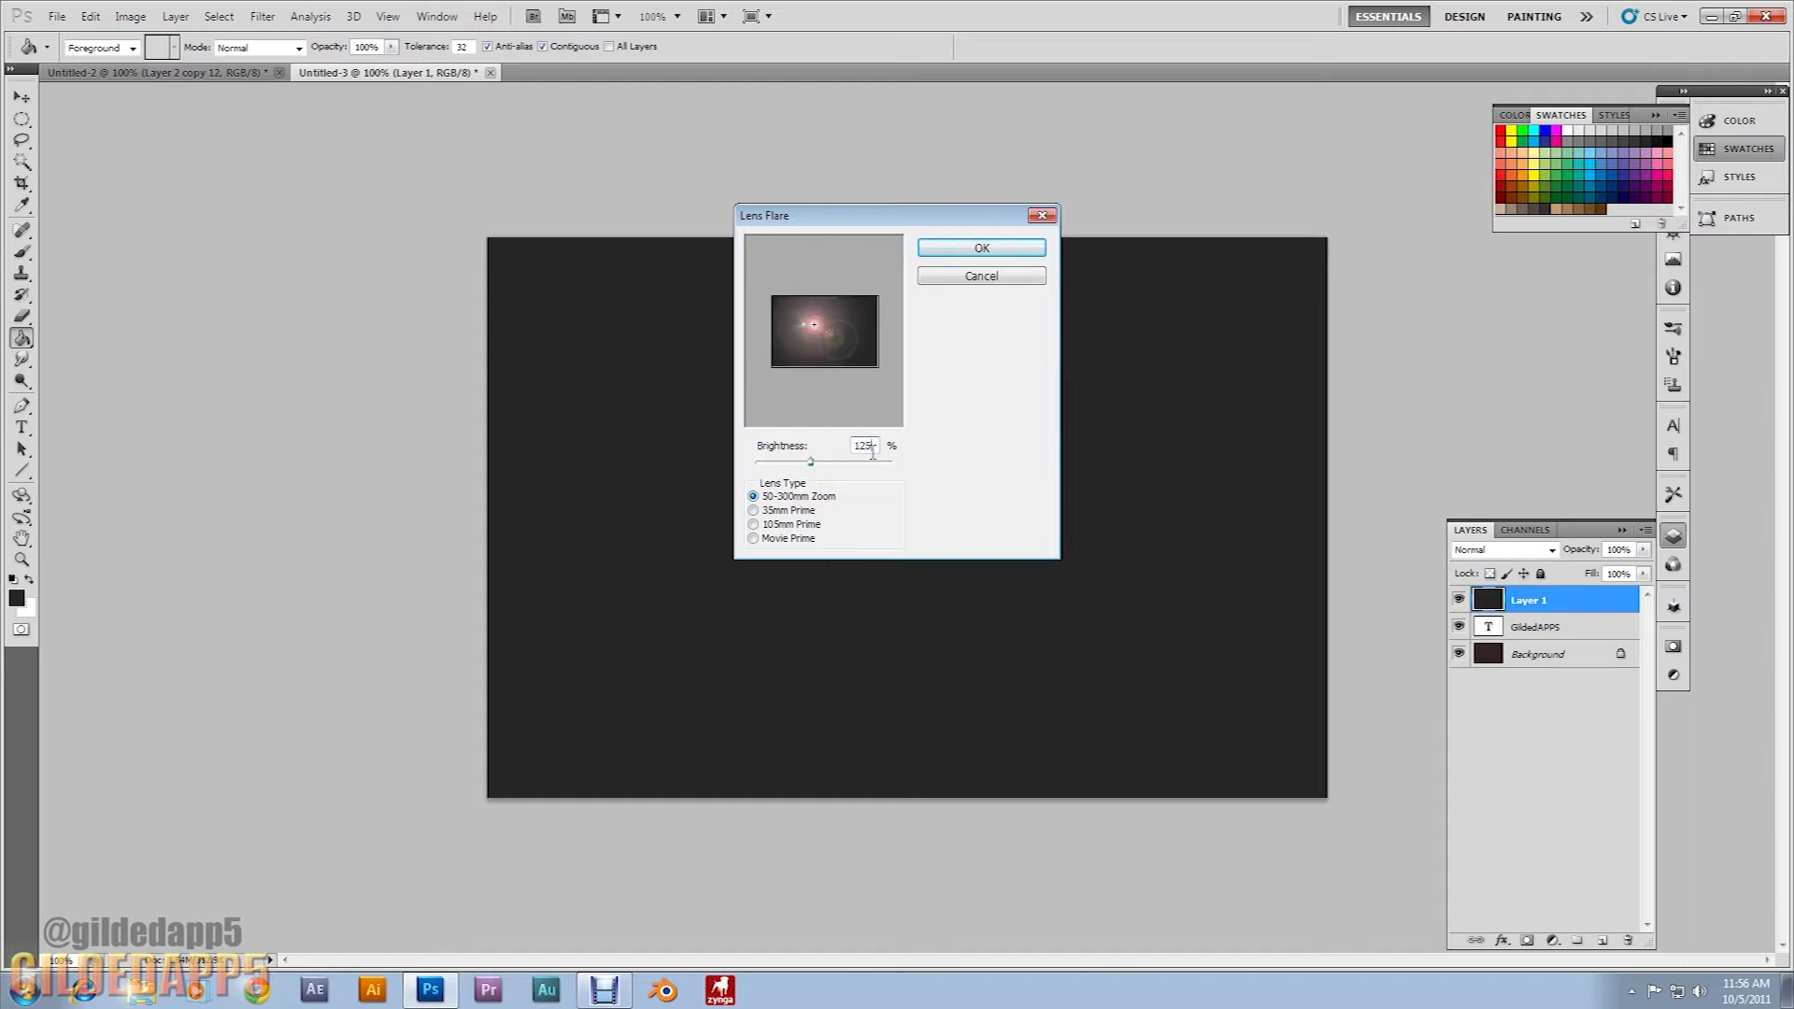
{"action": "left_click", "coordinate": [980, 252]}
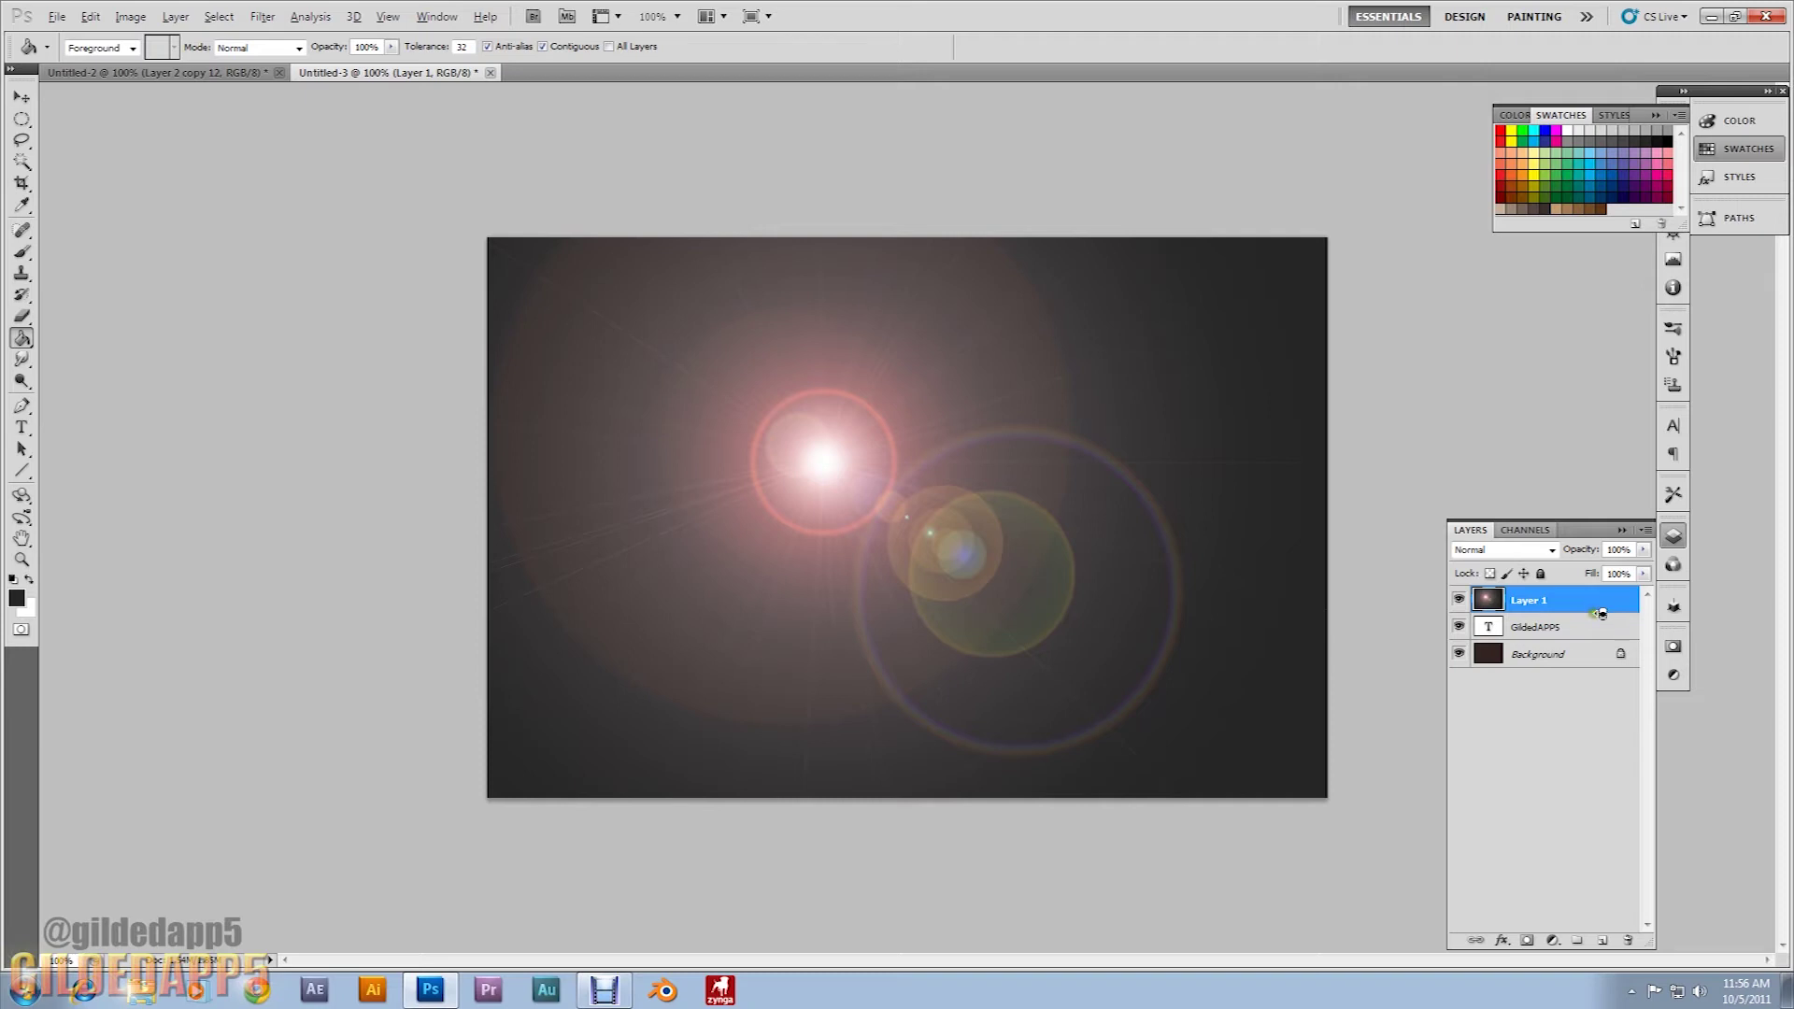
{"action": "left_click", "coordinate": [1600, 613], "text": "alt"}
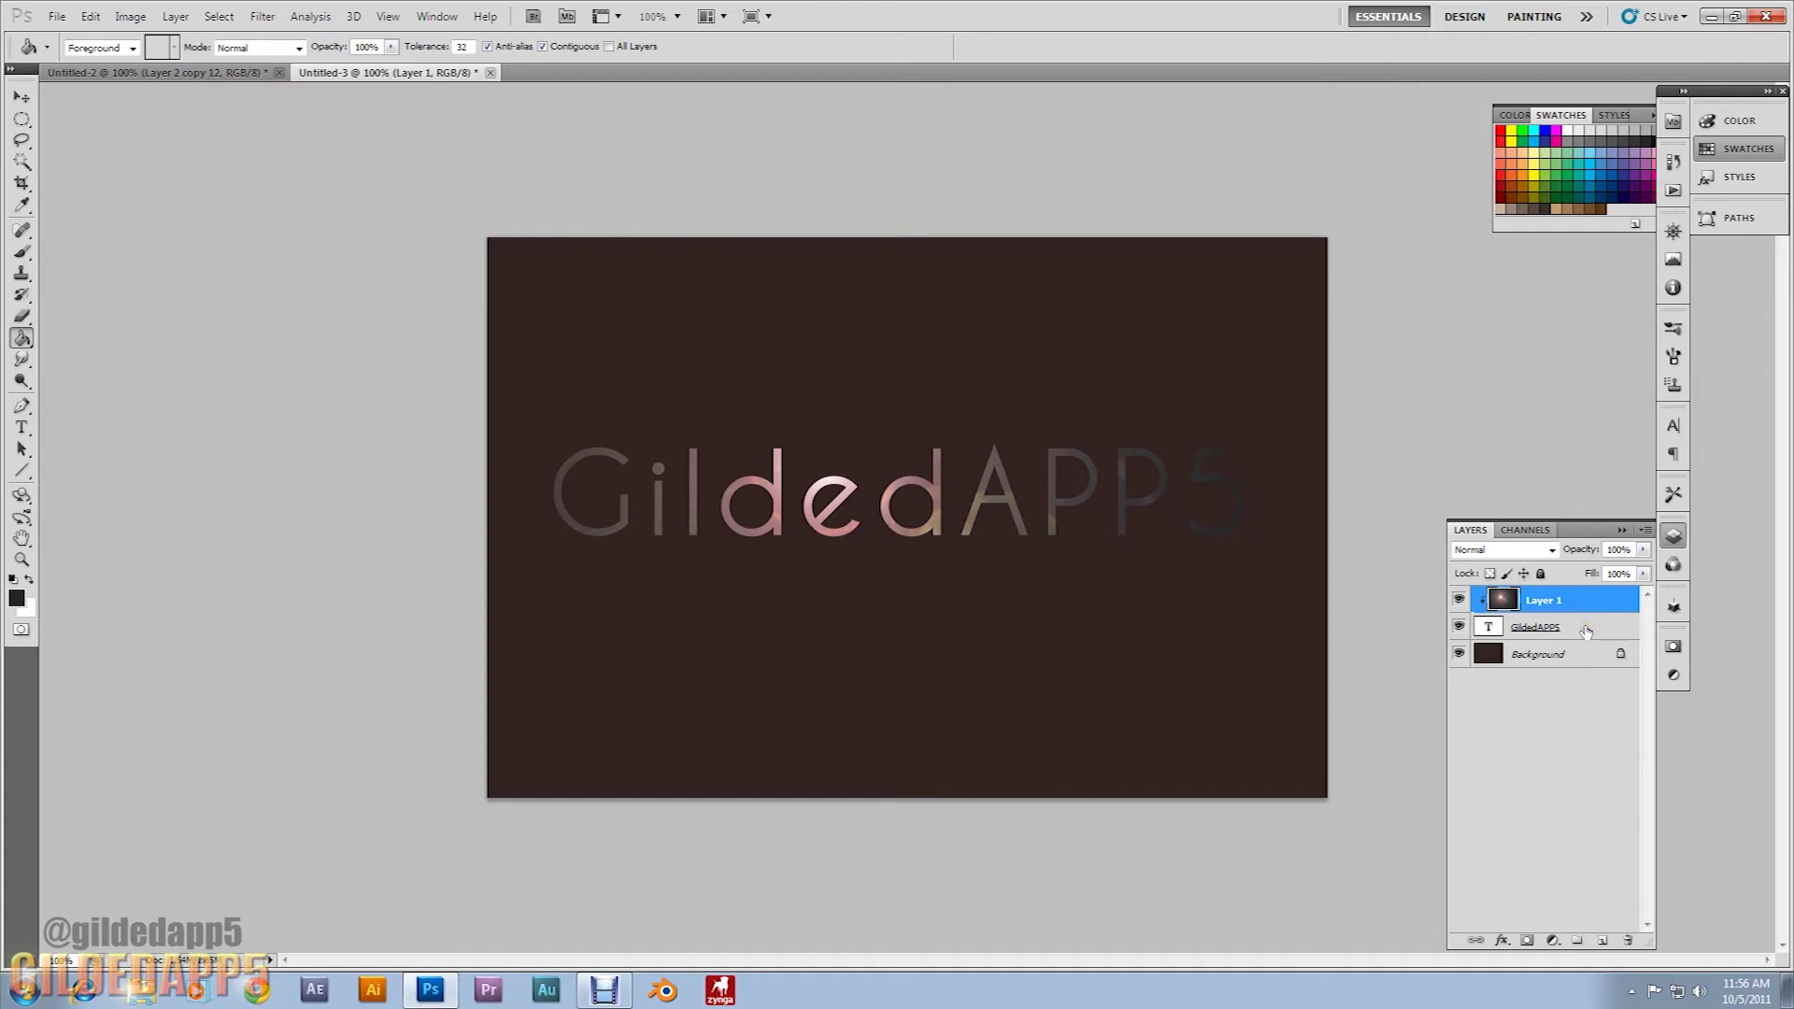
{"action": "left_click", "coordinate": [1585, 631]}
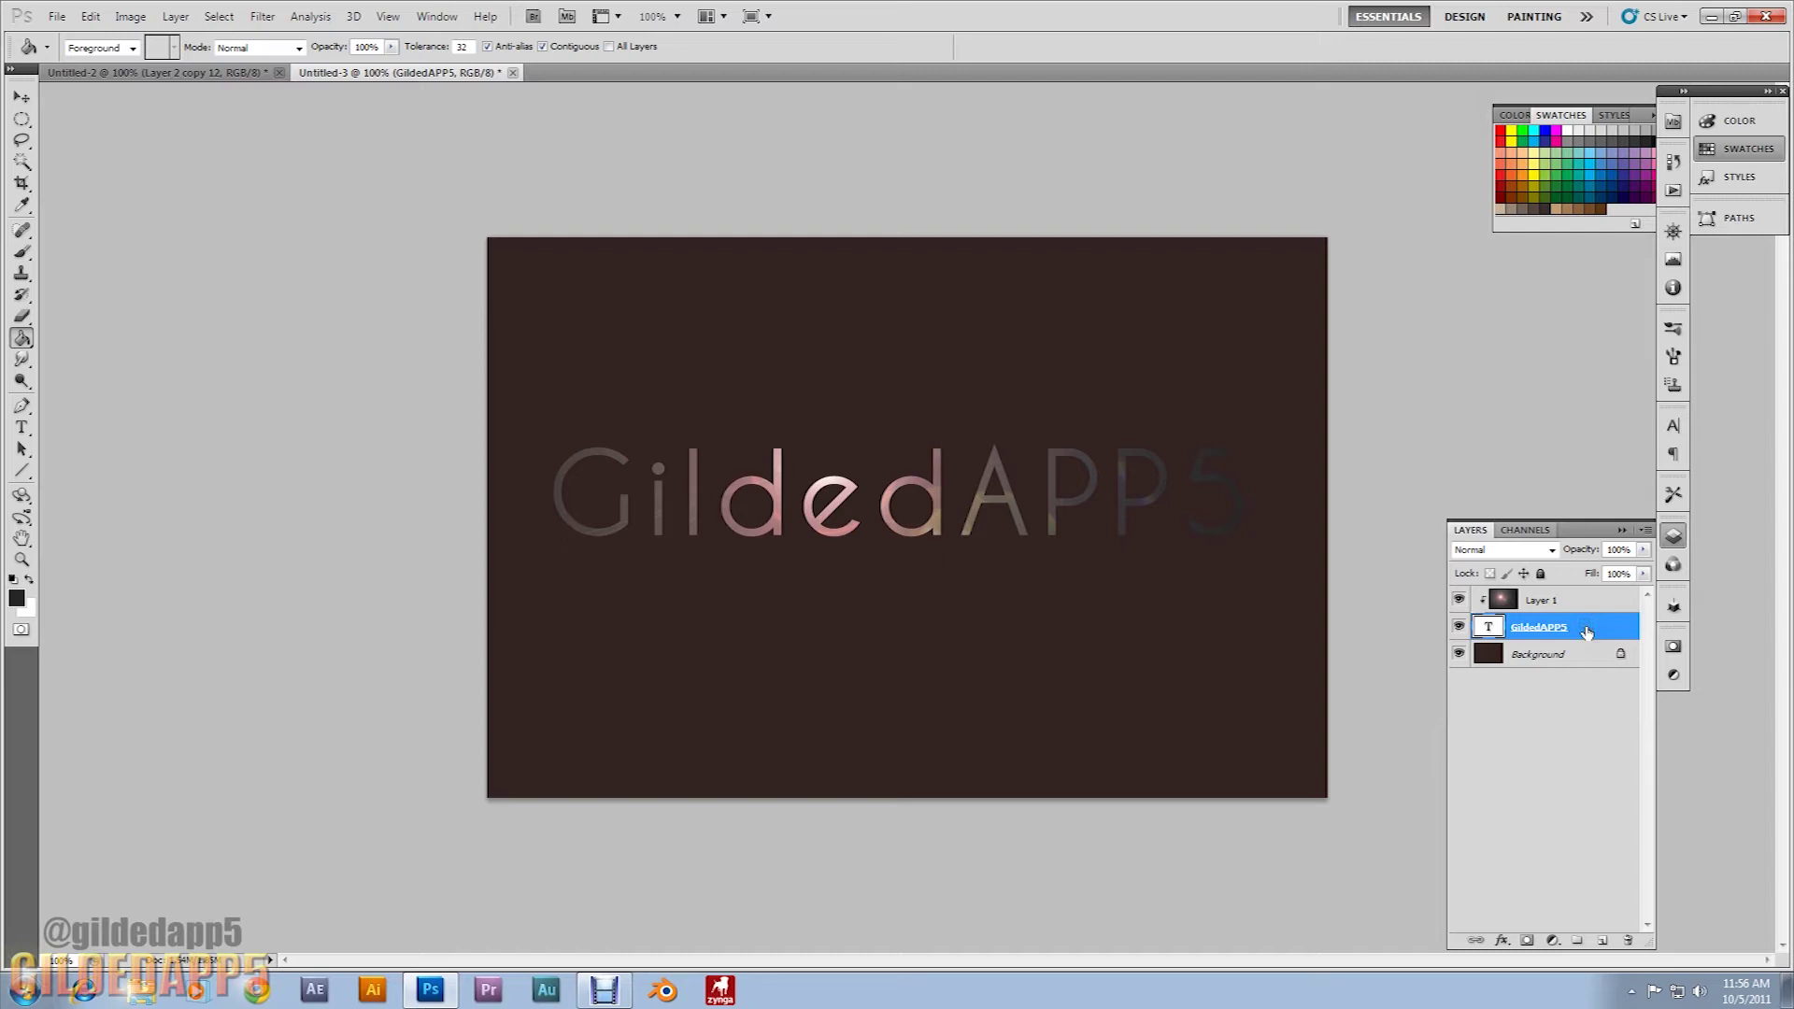
In Blending Options, add a drop shadow with angle 90°, distance 2 px and size 8 px, and enable Bevel and Emboss.
{"action": "right_click", "coordinate": [1585, 631]}
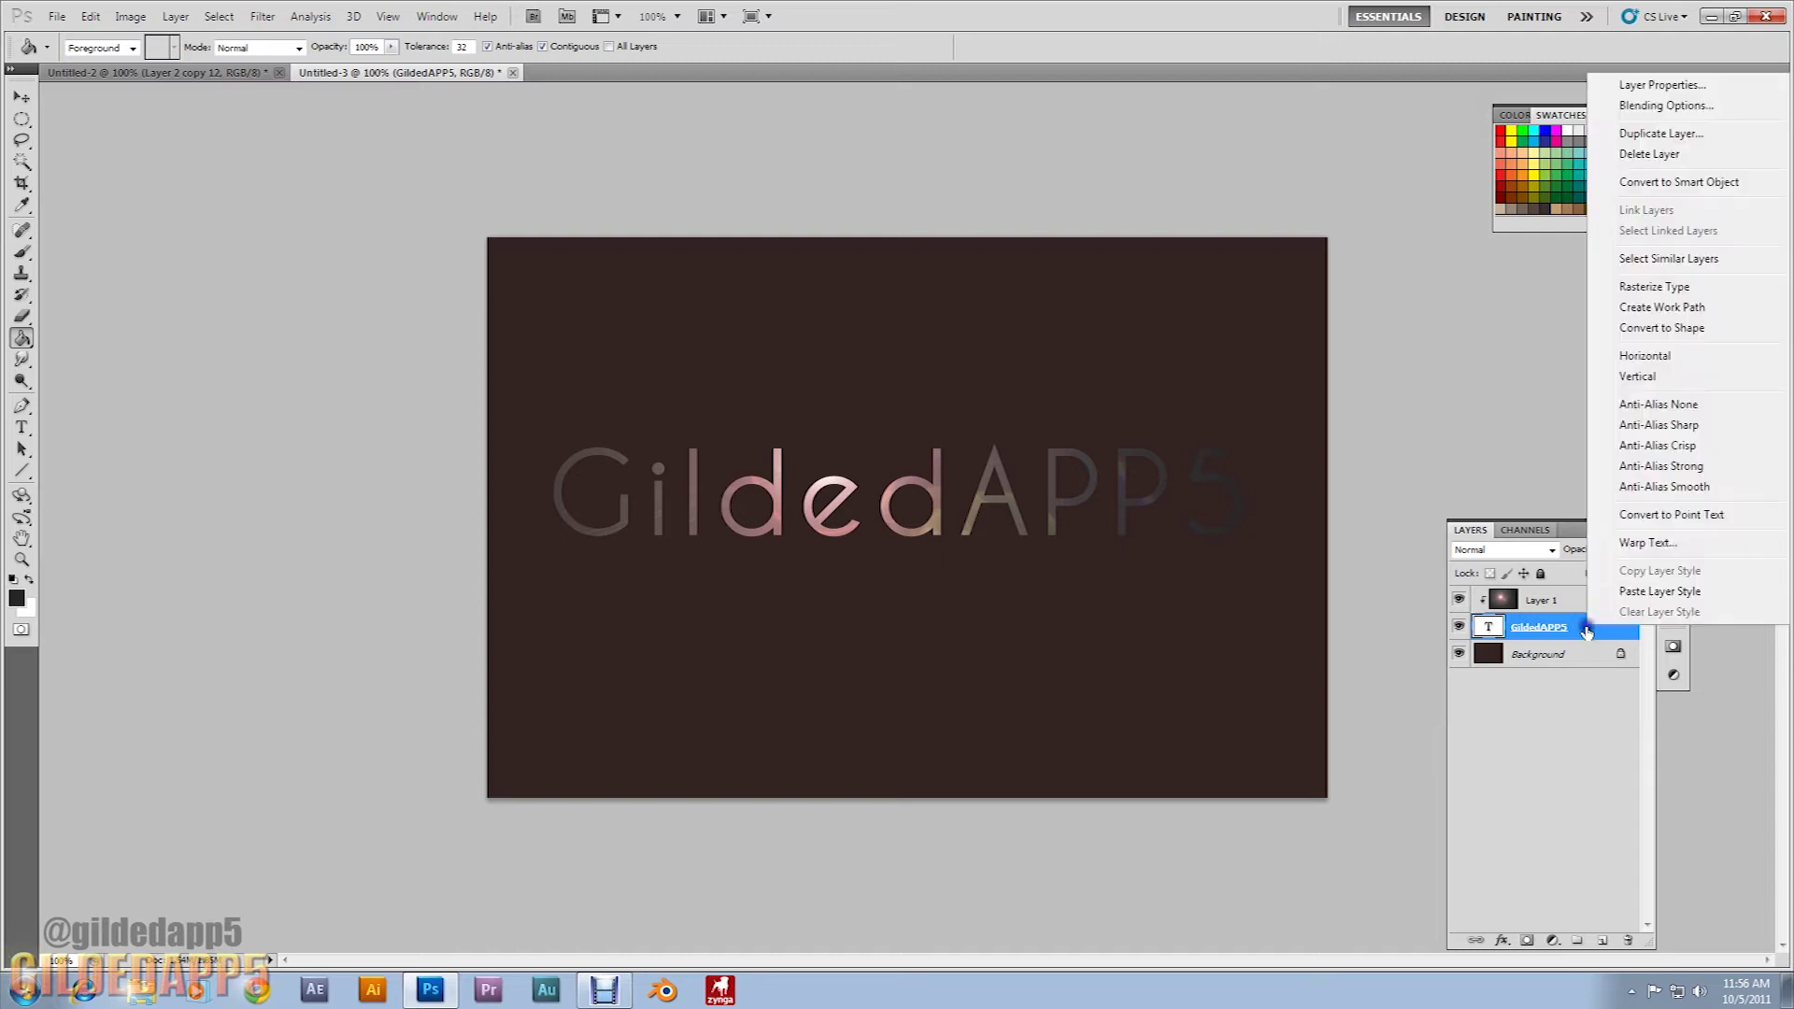
{"action": "left_click", "coordinate": [1673, 107]}
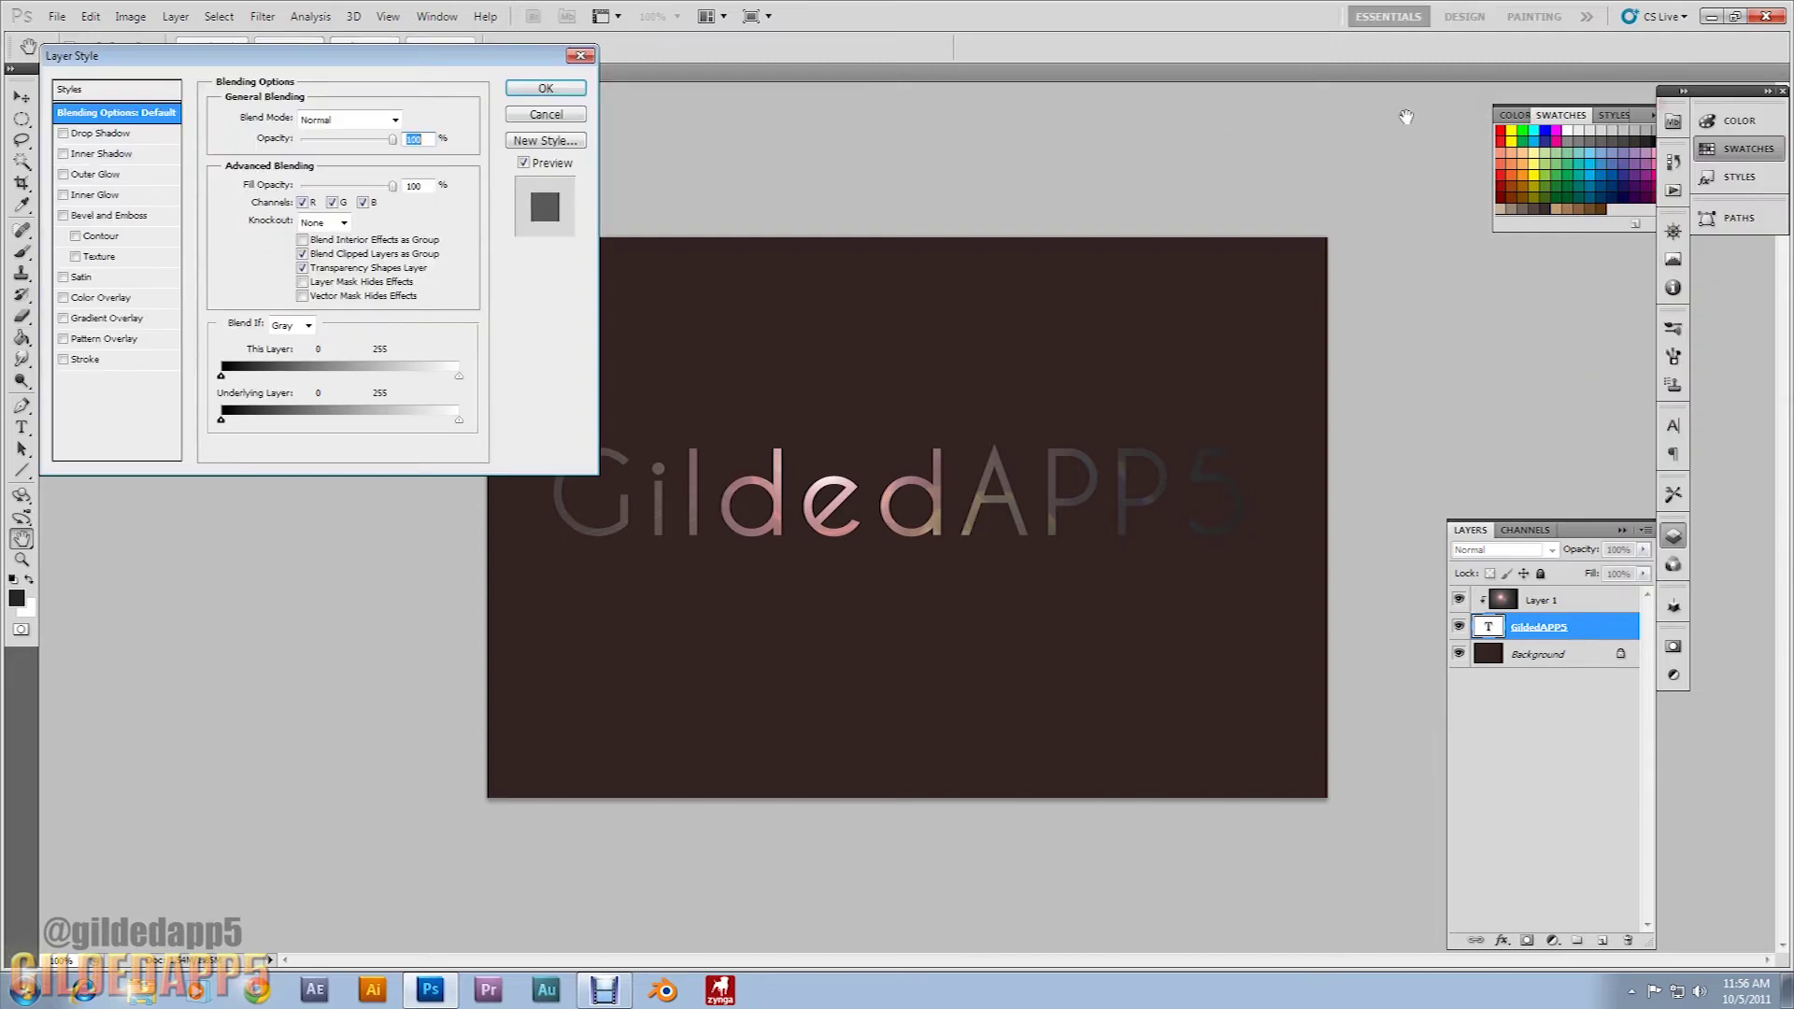
{"action": "left_click", "coordinate": [63, 132]}
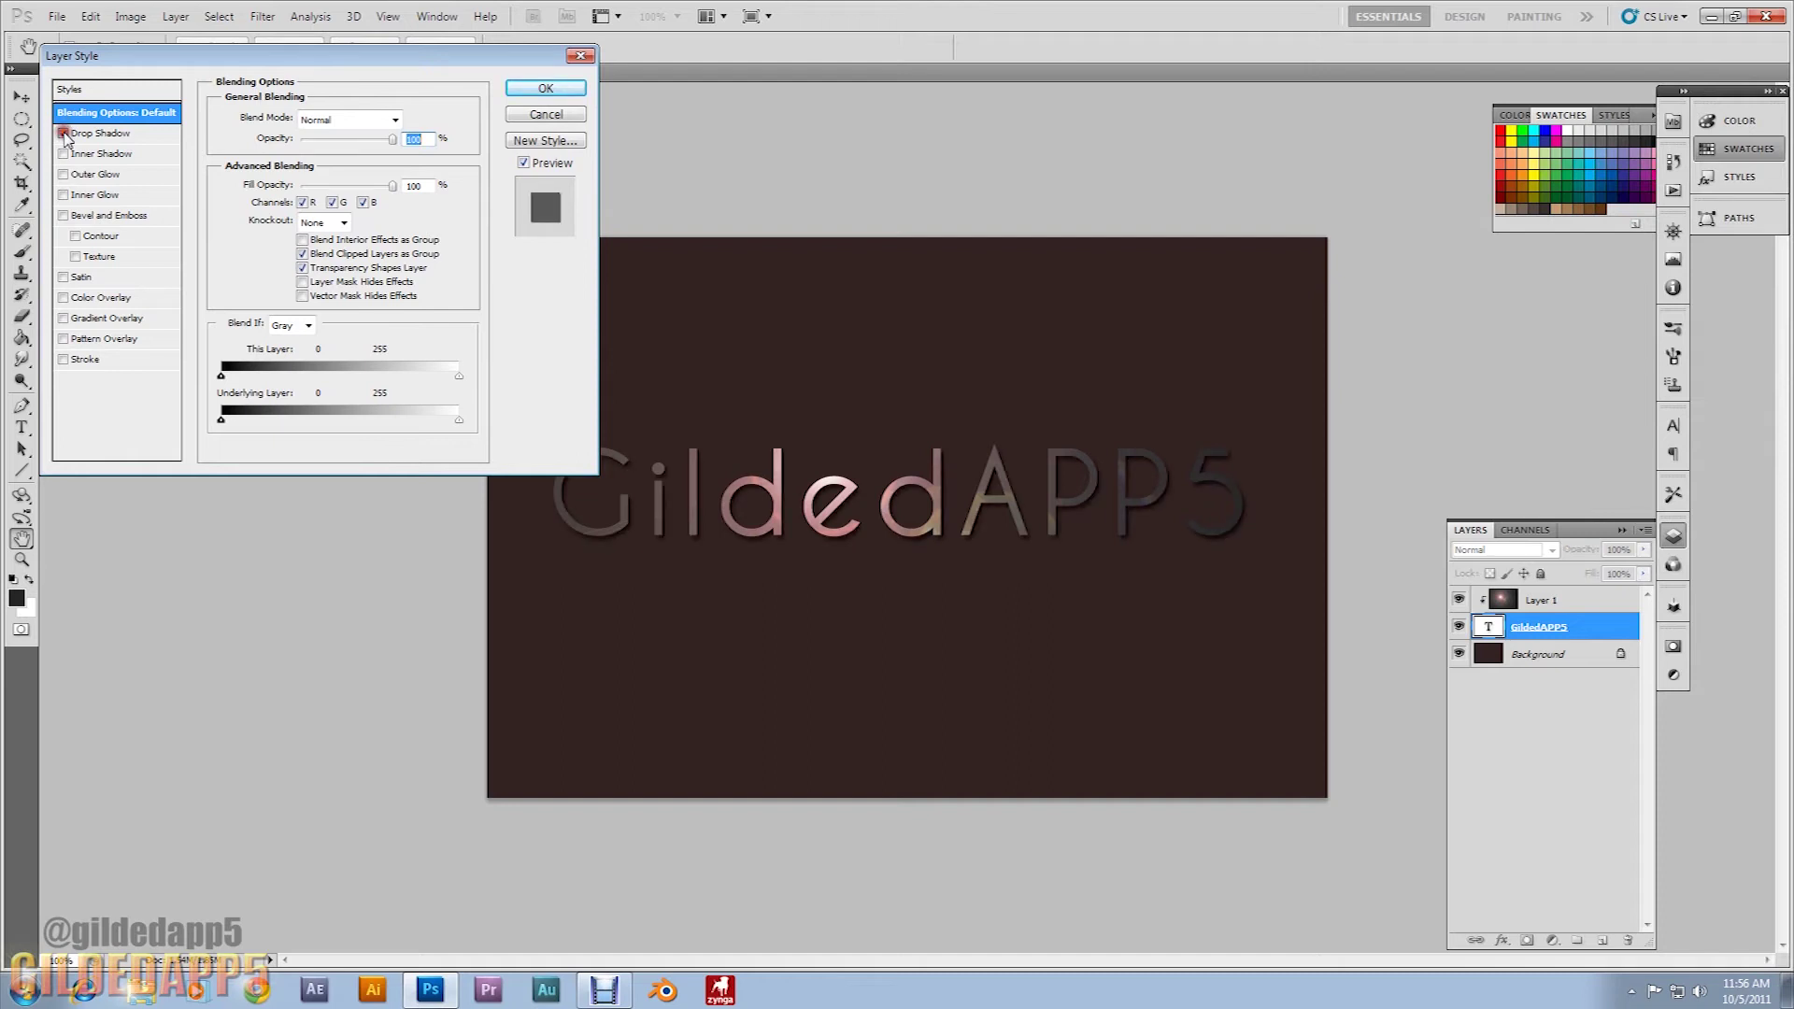
{"action": "left_click", "coordinate": [123, 135]}
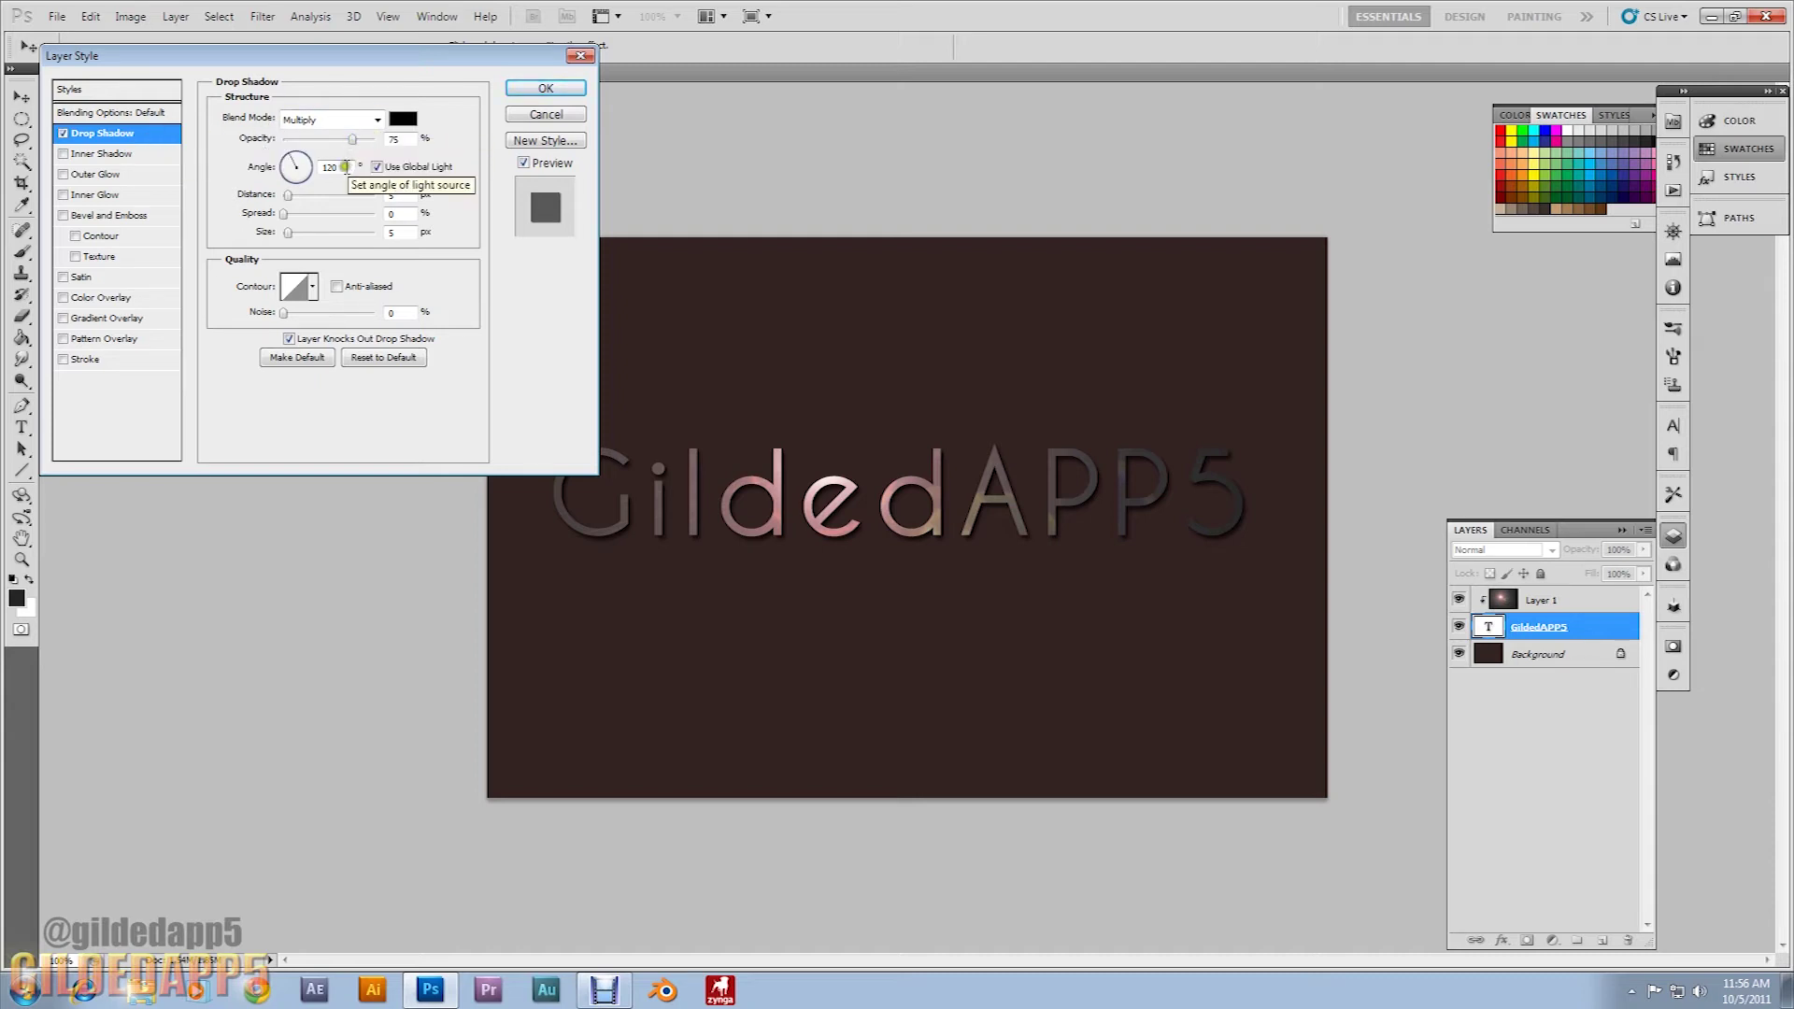
{"action": "double_click", "coordinate": [341, 168]}
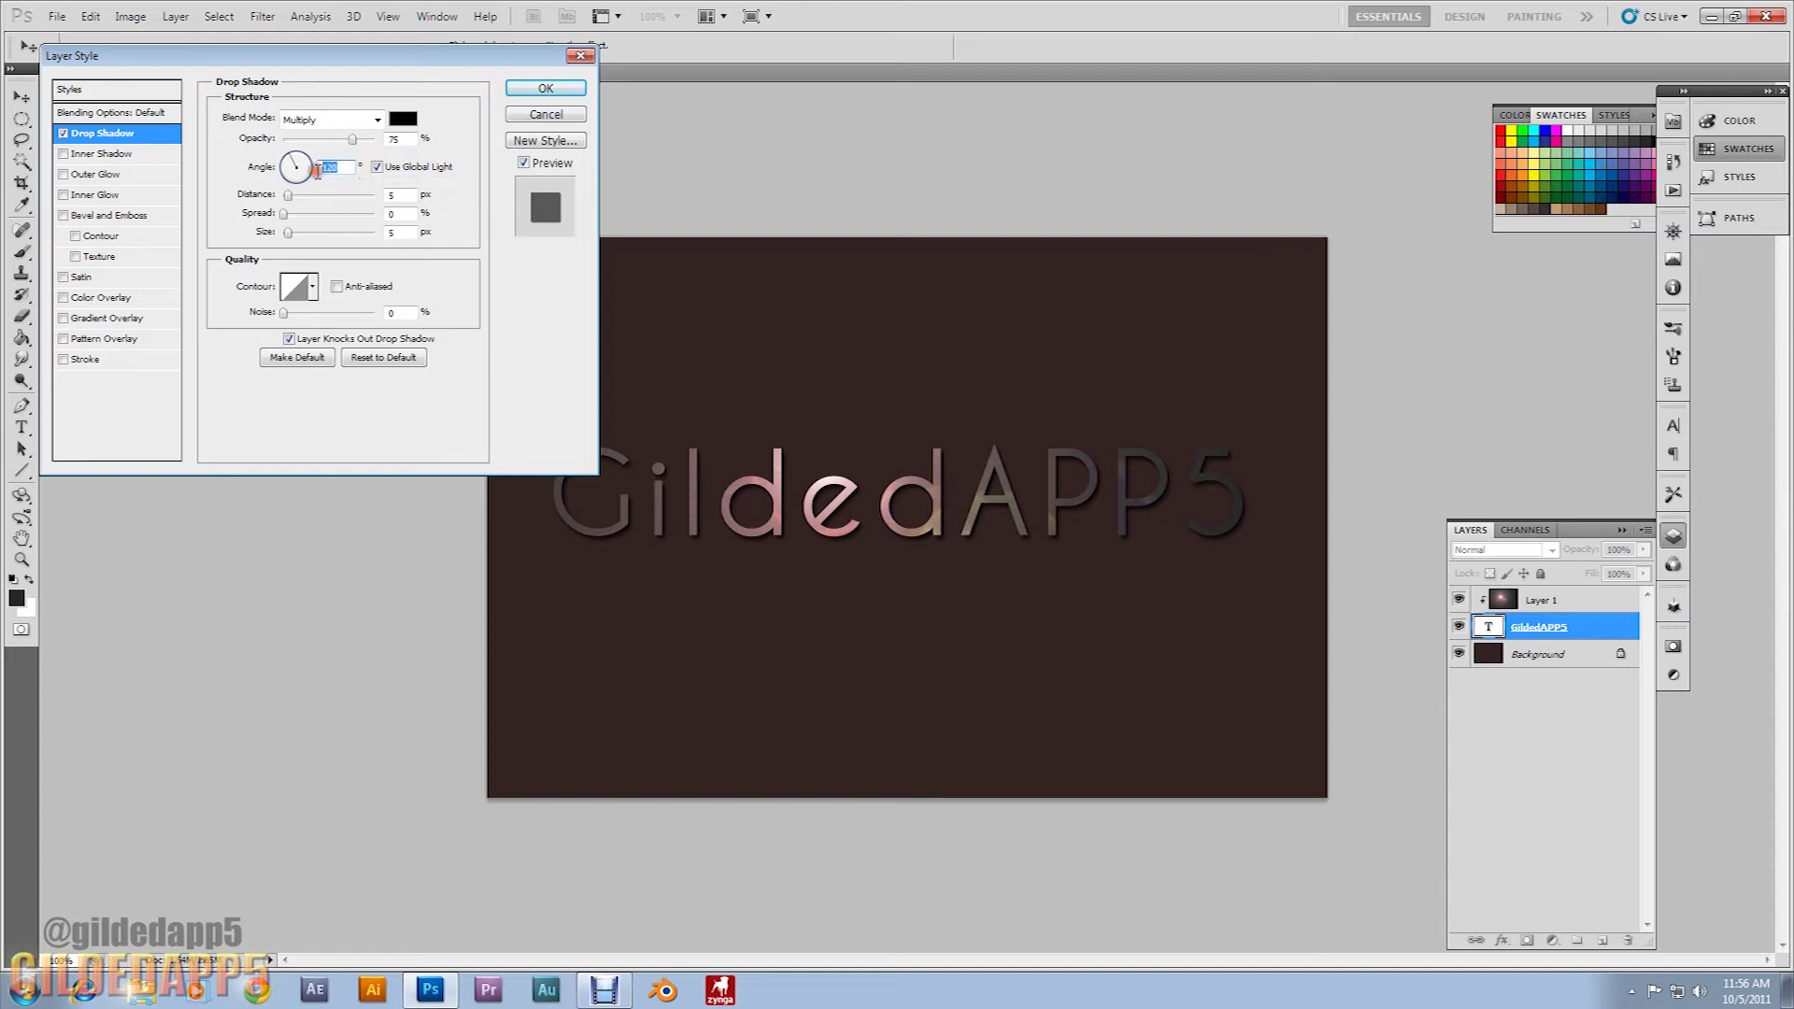
{"action": "type", "text": "90"}
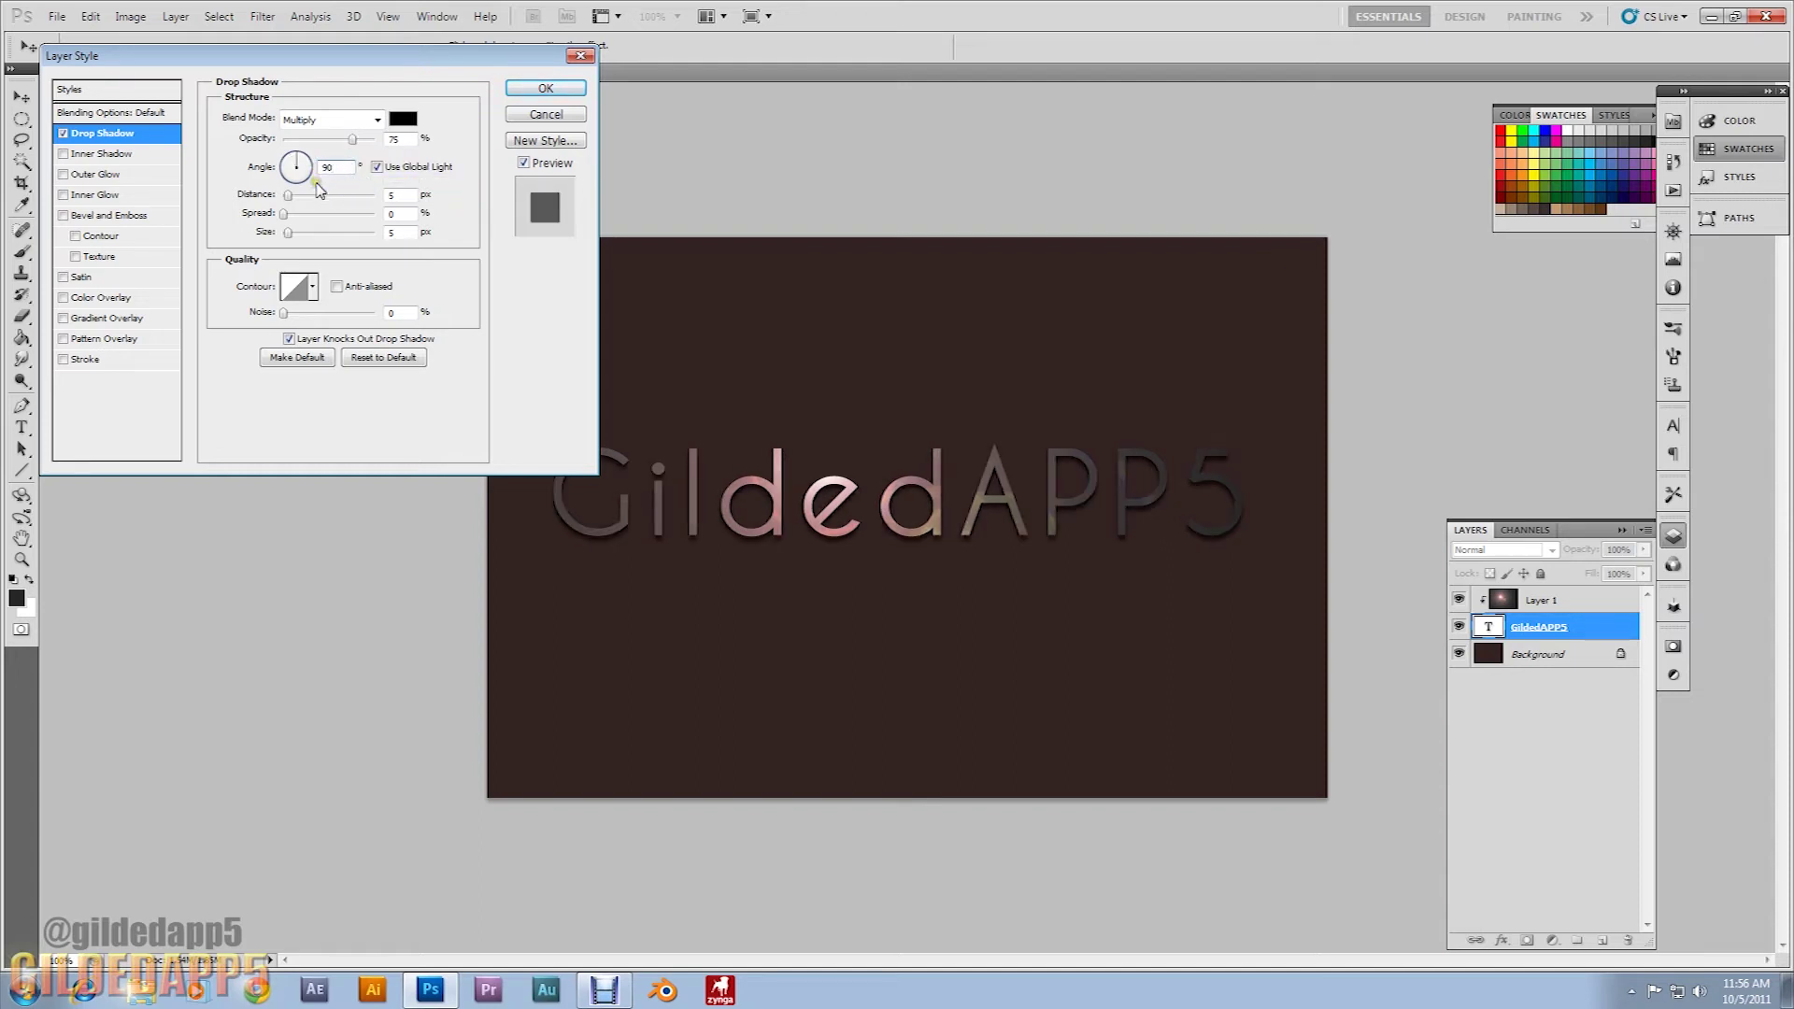
{"action": "left_click", "coordinate": [399, 196]}
{"action": "type", "text": "2"}
{"action": "double_click", "coordinate": [399, 230]}
{"action": "type", "text": "8"}
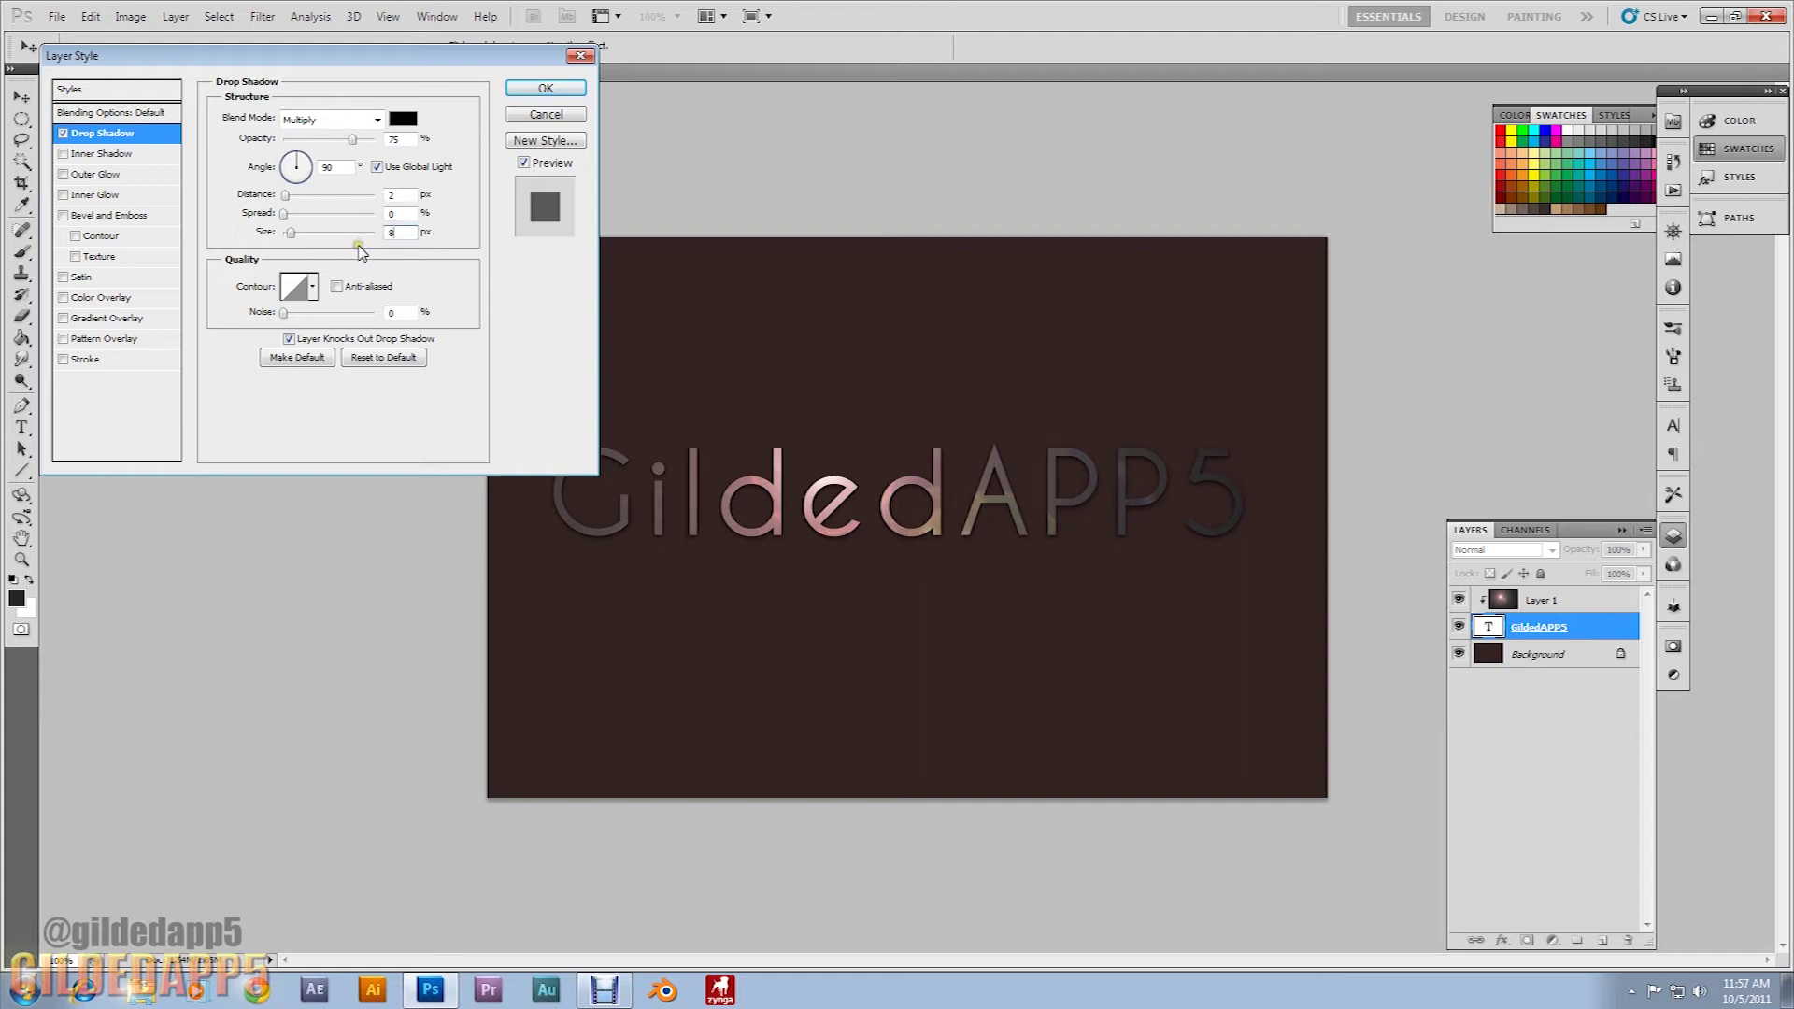
{"action": "left_click", "coordinate": [62, 217]}
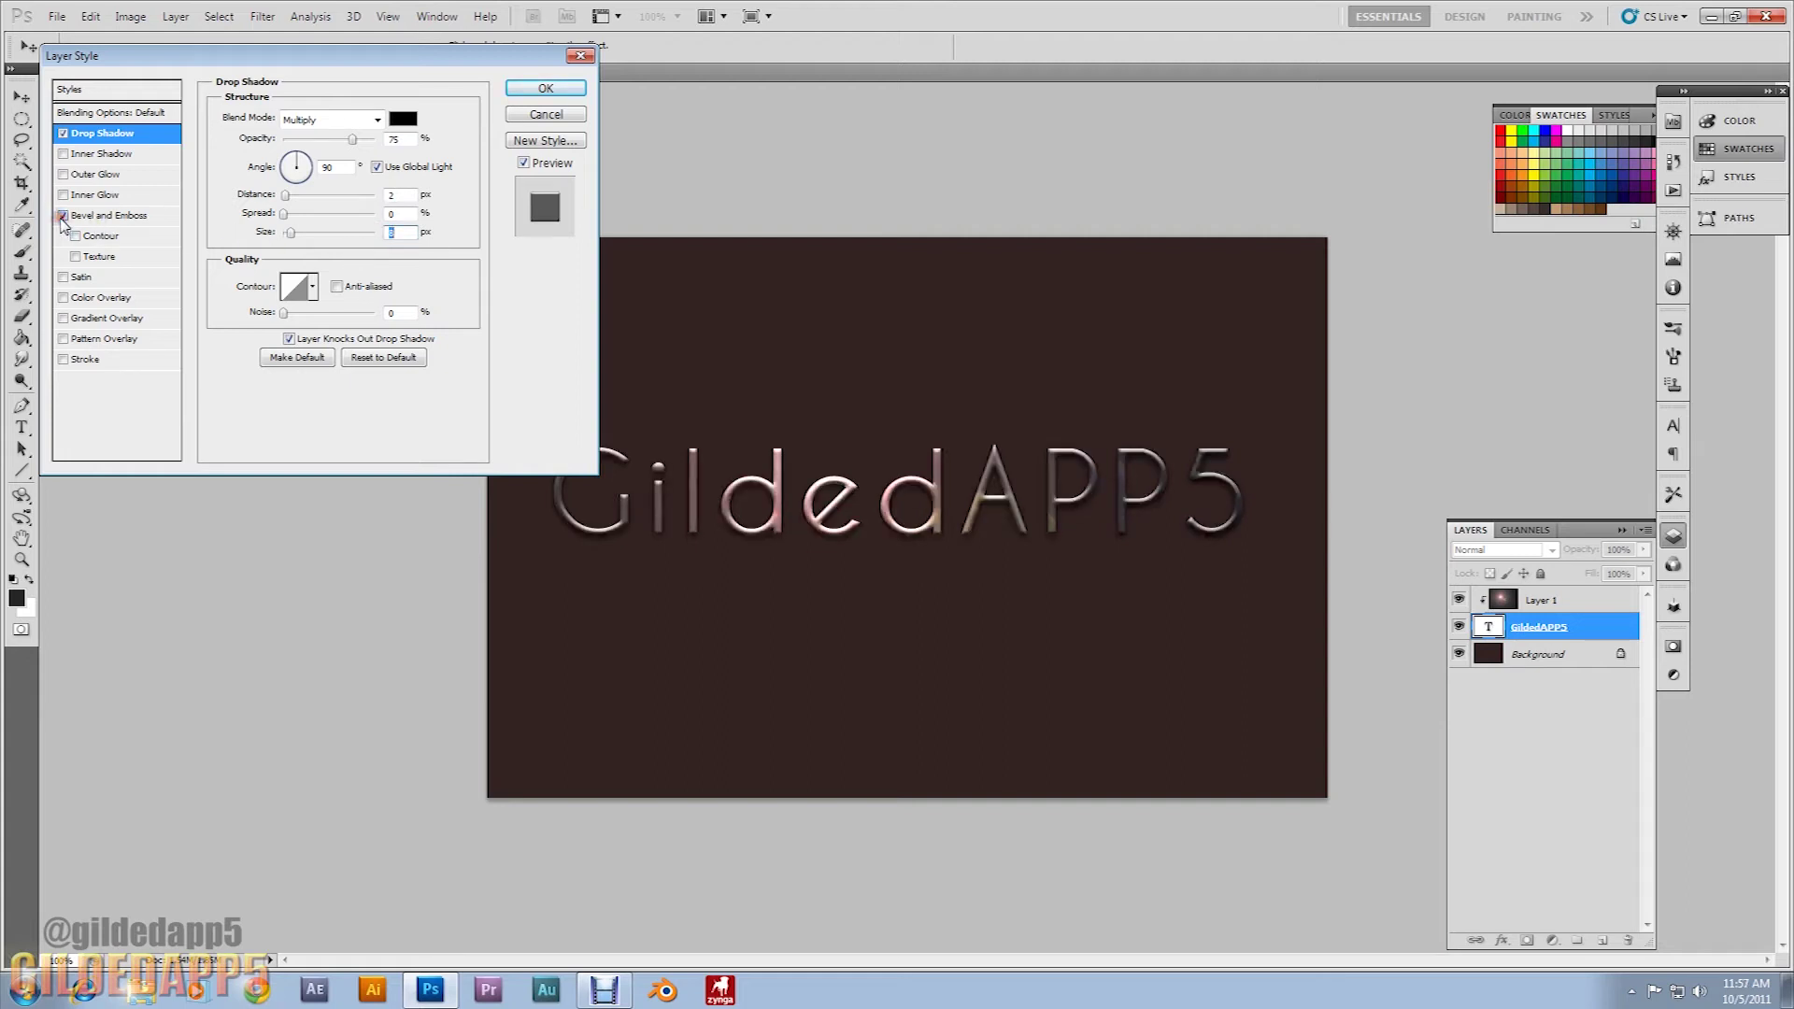
{"action": "left_click", "coordinate": [232, 202]}
Set the Bevel and Emboss size to 0 px and shading altitude to 65°, then confirm the style.
{"action": "left_click", "coordinate": [142, 217]}
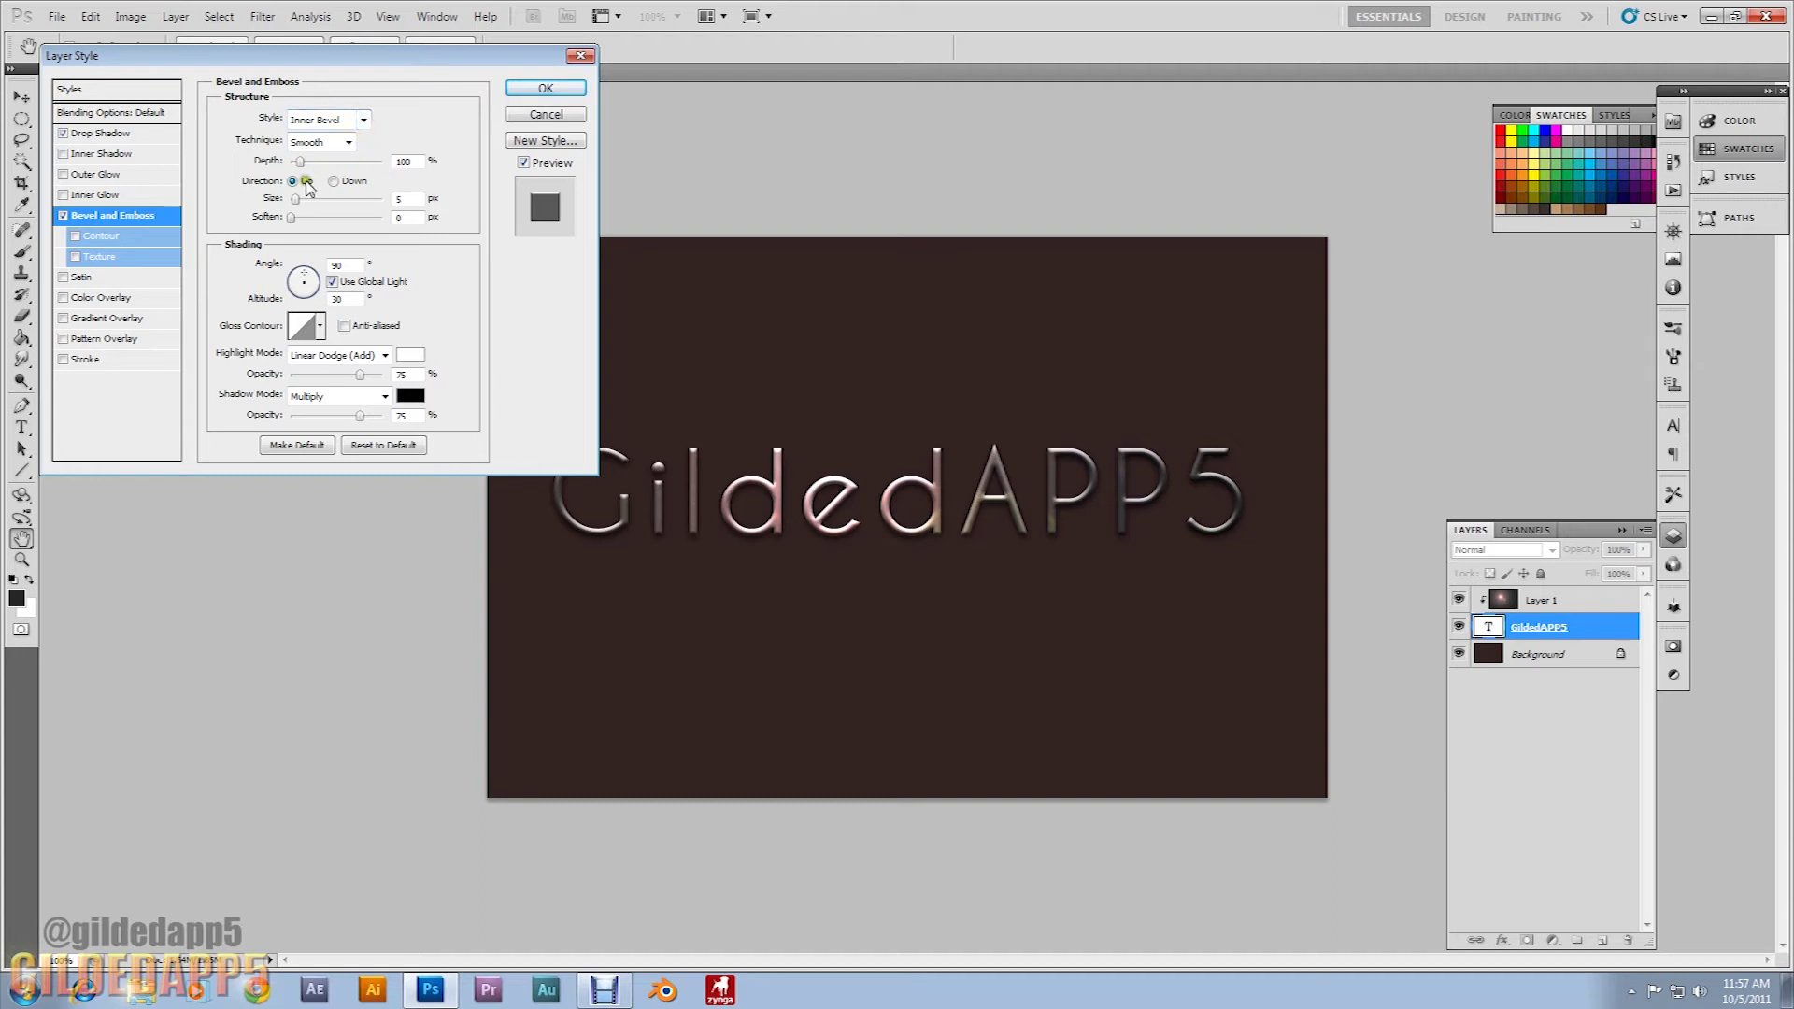
{"action": "left_click", "coordinate": [409, 159]}
{"action": "left_click", "coordinate": [293, 182]}
{"action": "left_click", "coordinate": [389, 198]}
{"action": "type", "text": "0"}
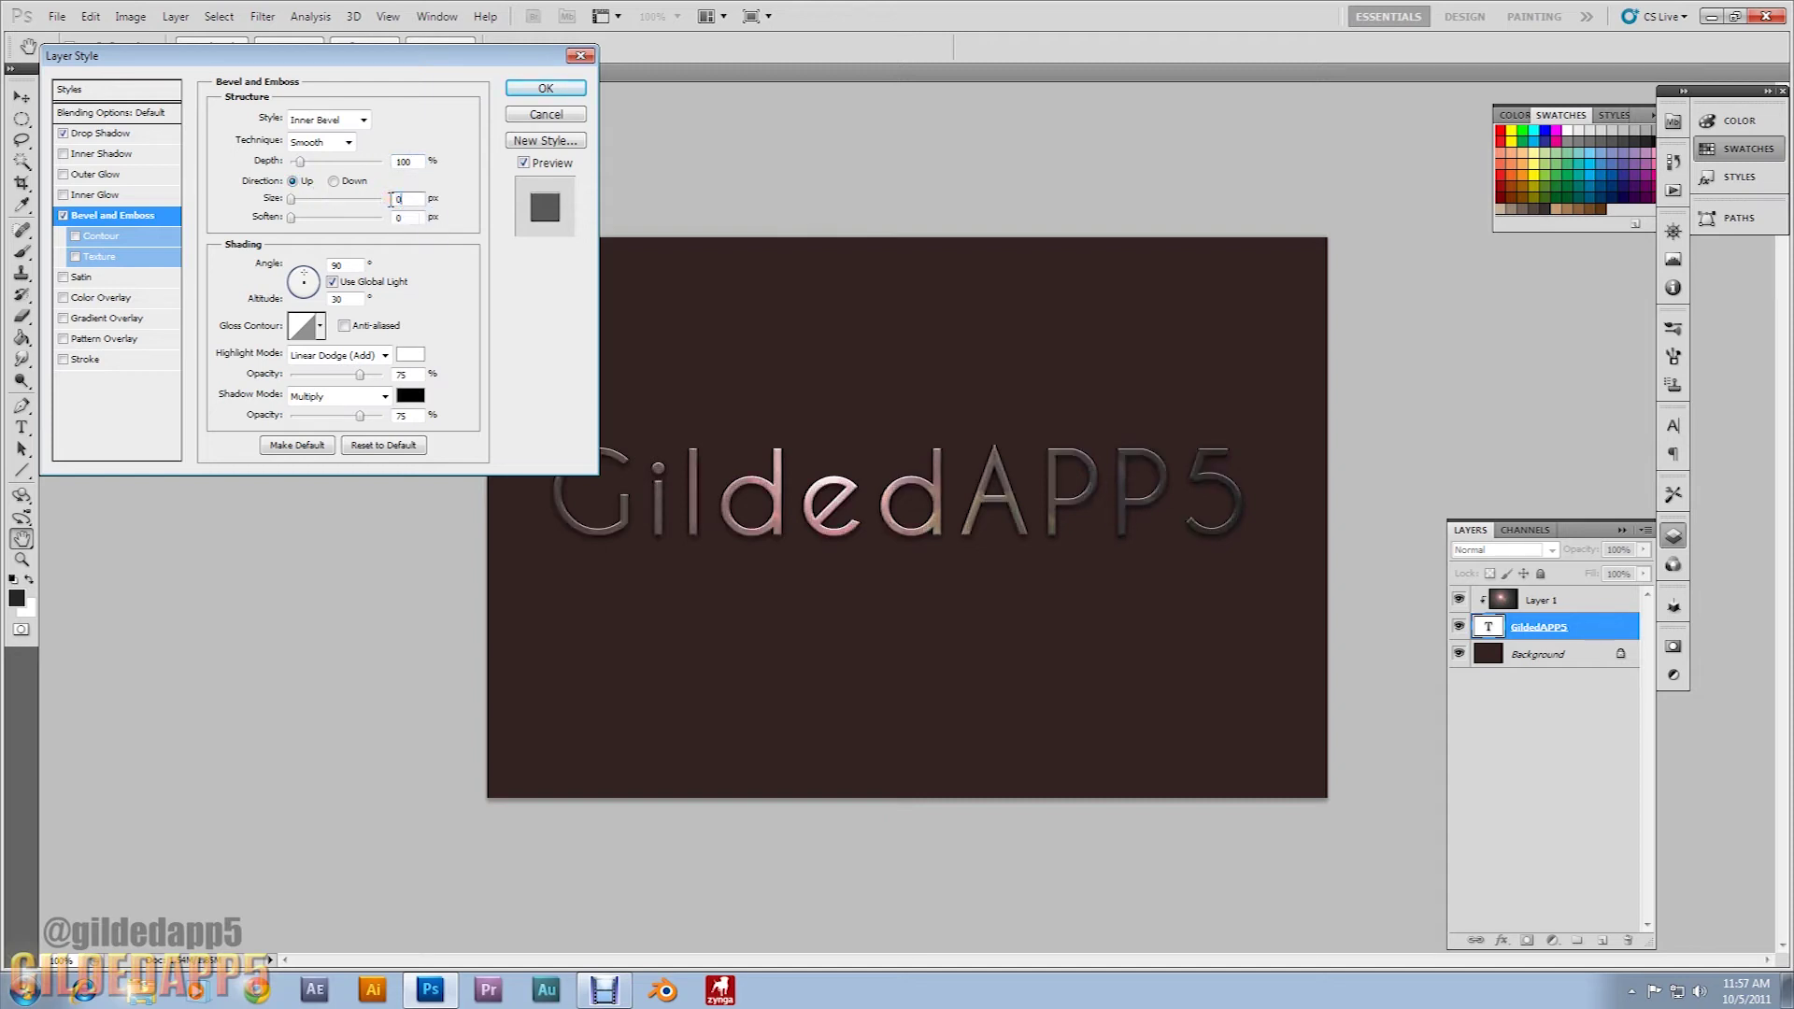
{"action": "left_click", "coordinate": [348, 266]}
{"action": "left_click", "coordinate": [344, 299]}
{"action": "type", "text": "65"}
{"action": "left_click", "coordinate": [568, 94]}
Apply the layer style, select the Background layer, and render a lens flare at brightness 100.
{"action": "left_click", "coordinate": [567, 97]}
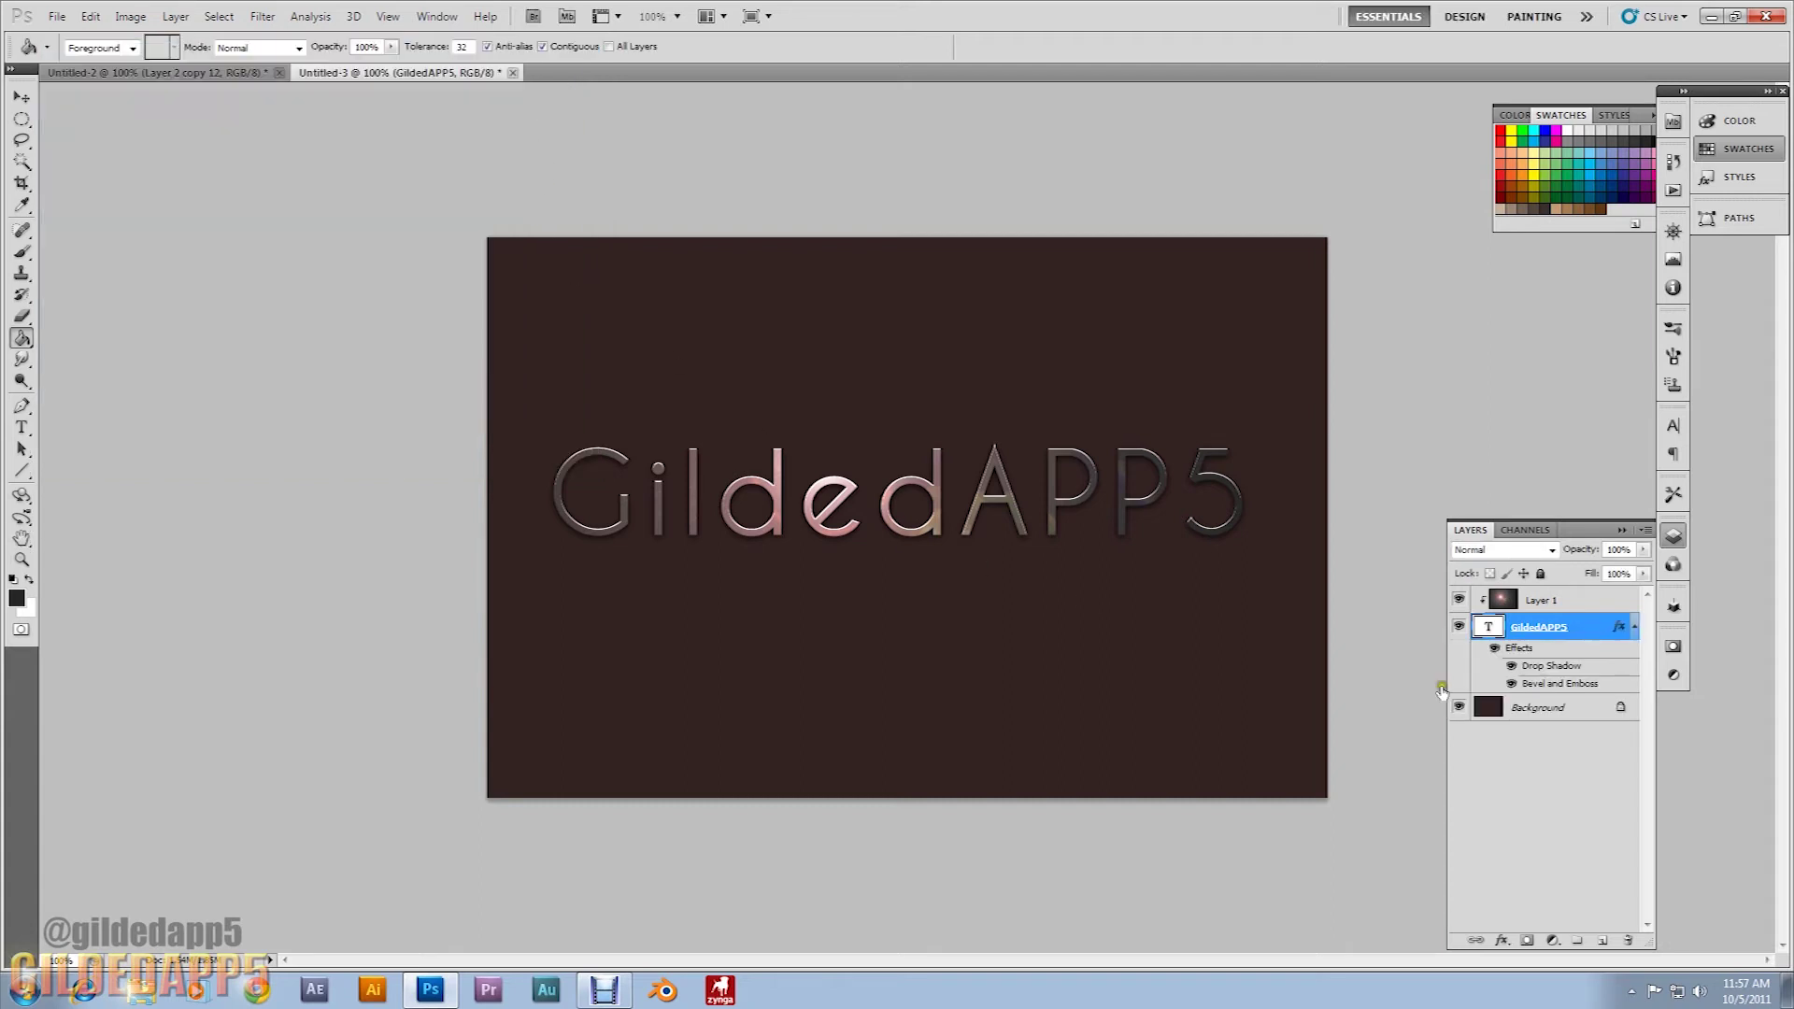
{"action": "left_click", "coordinate": [1559, 707]}
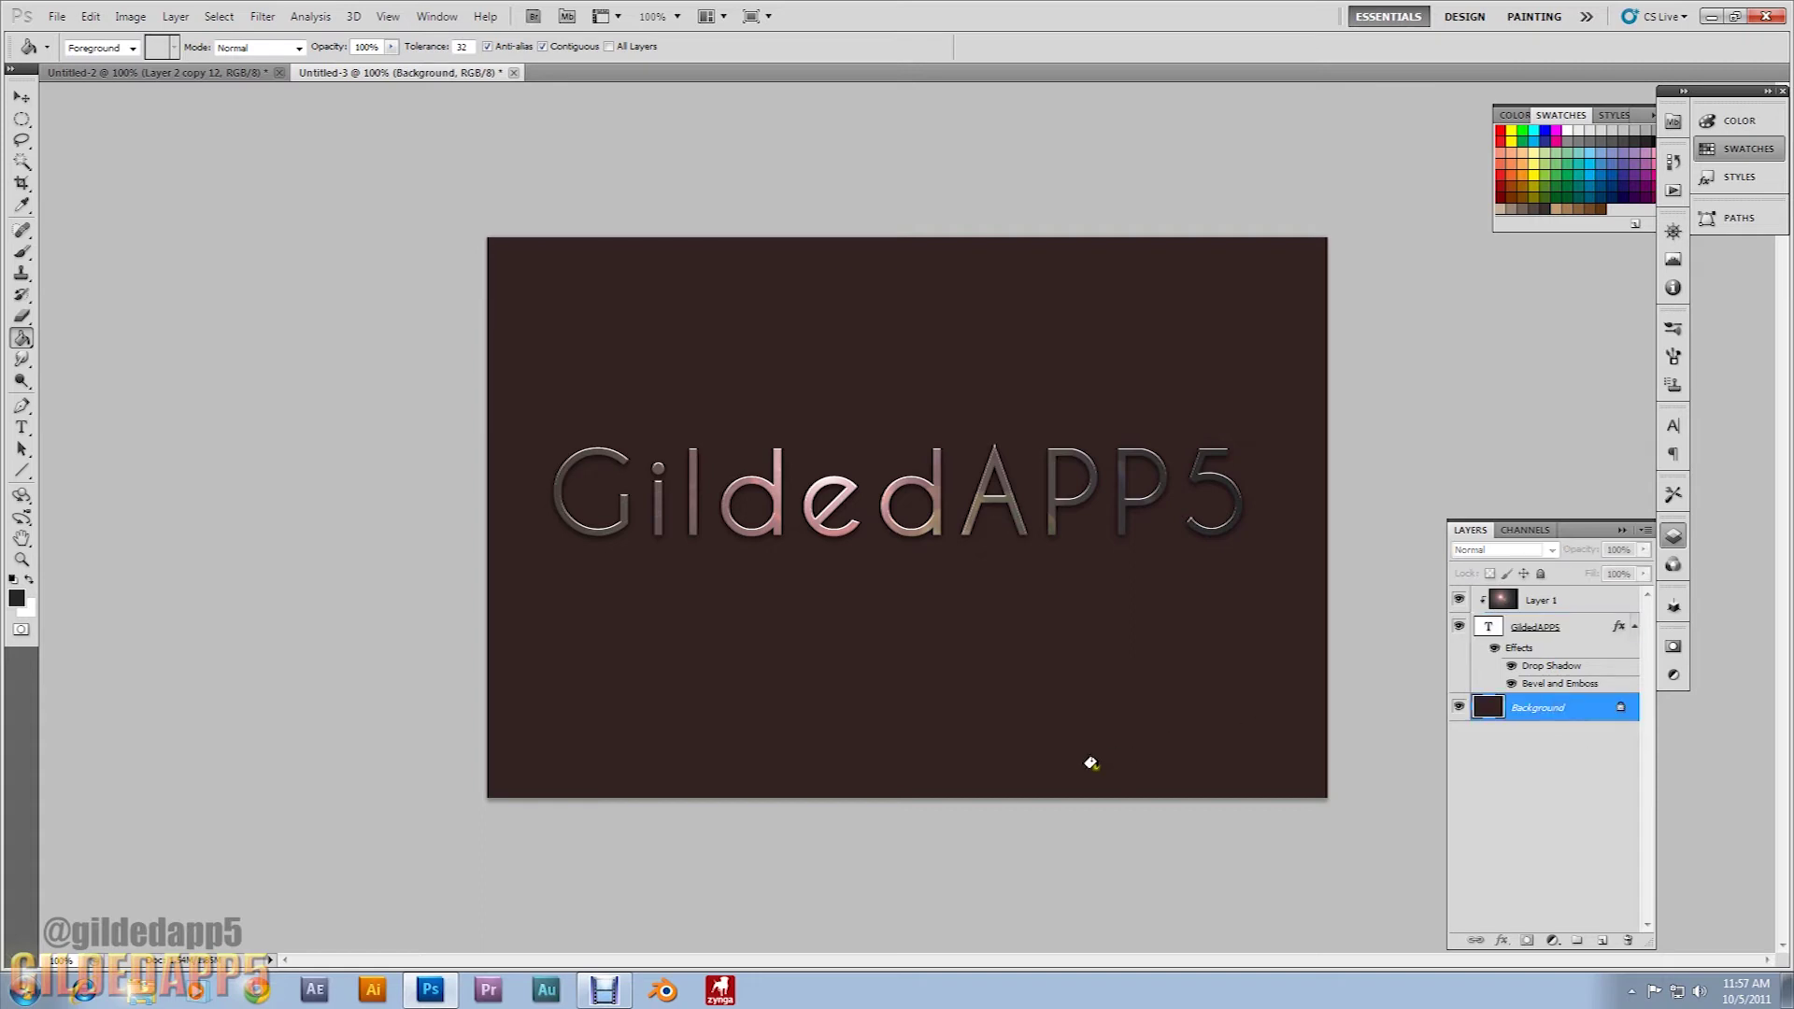
{"action": "left_click", "coordinate": [271, 19]}
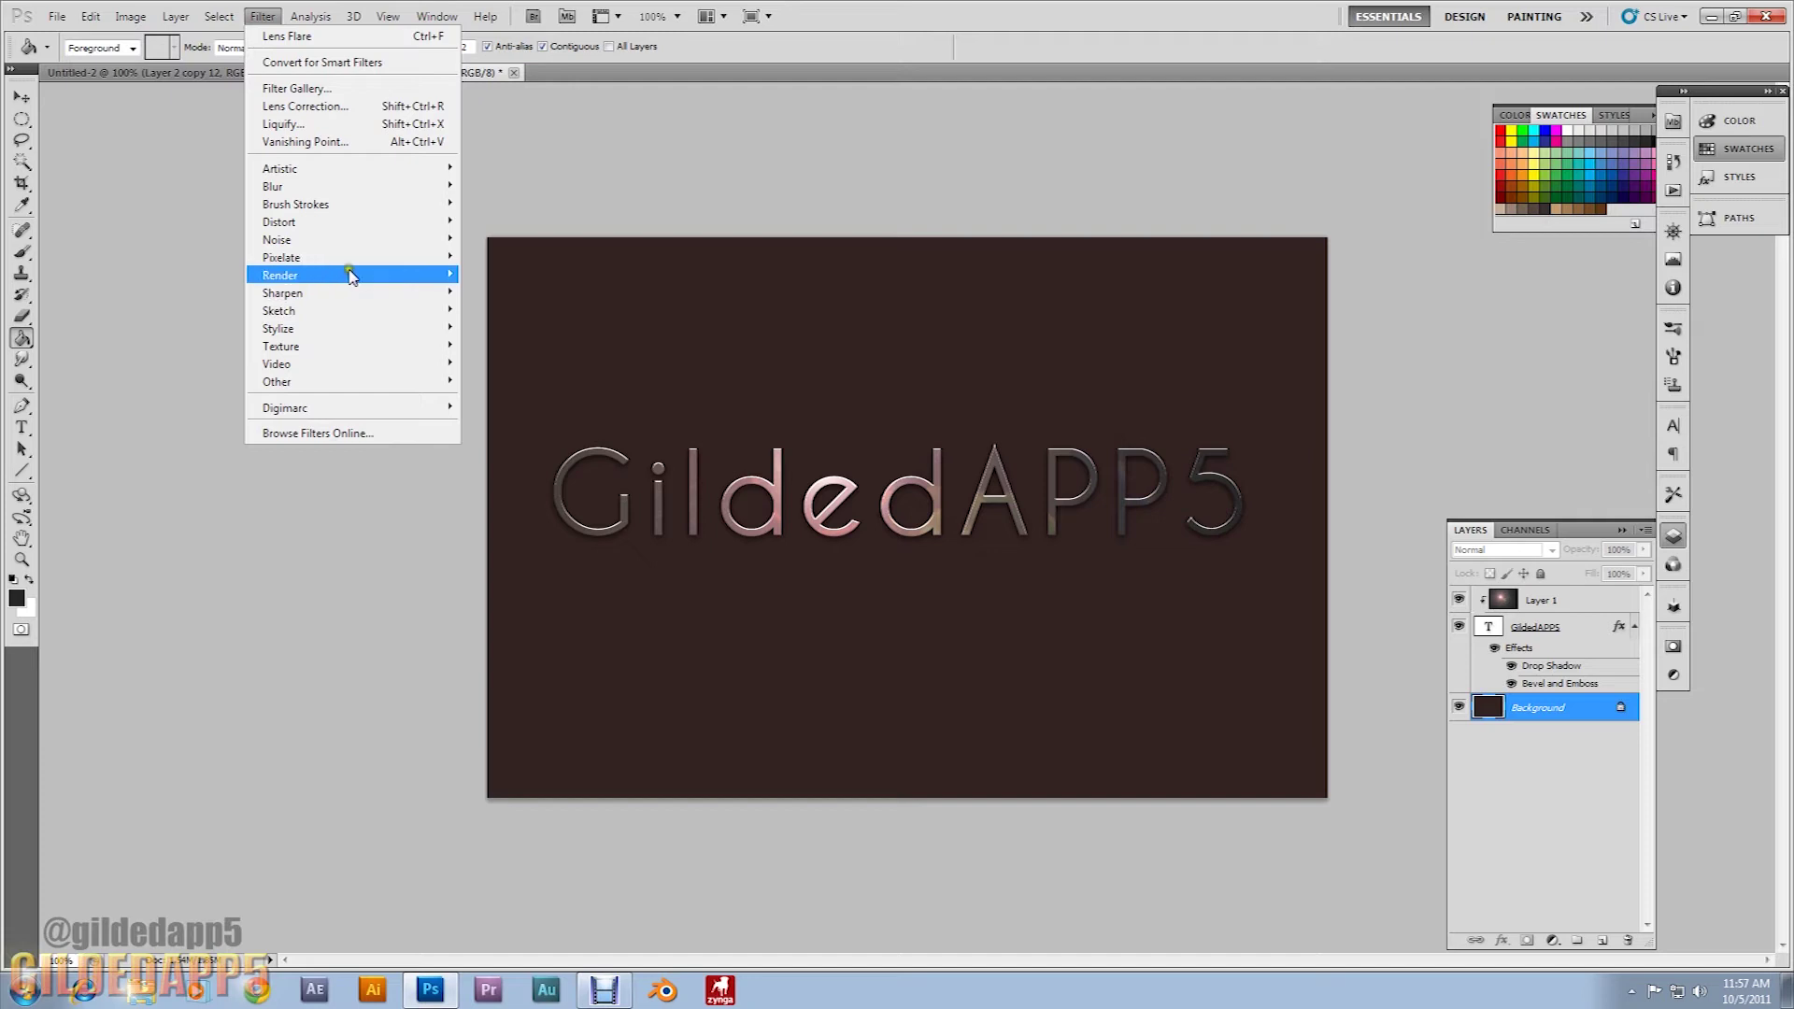
{"action": "mouse_move", "coordinate": [350, 274]}
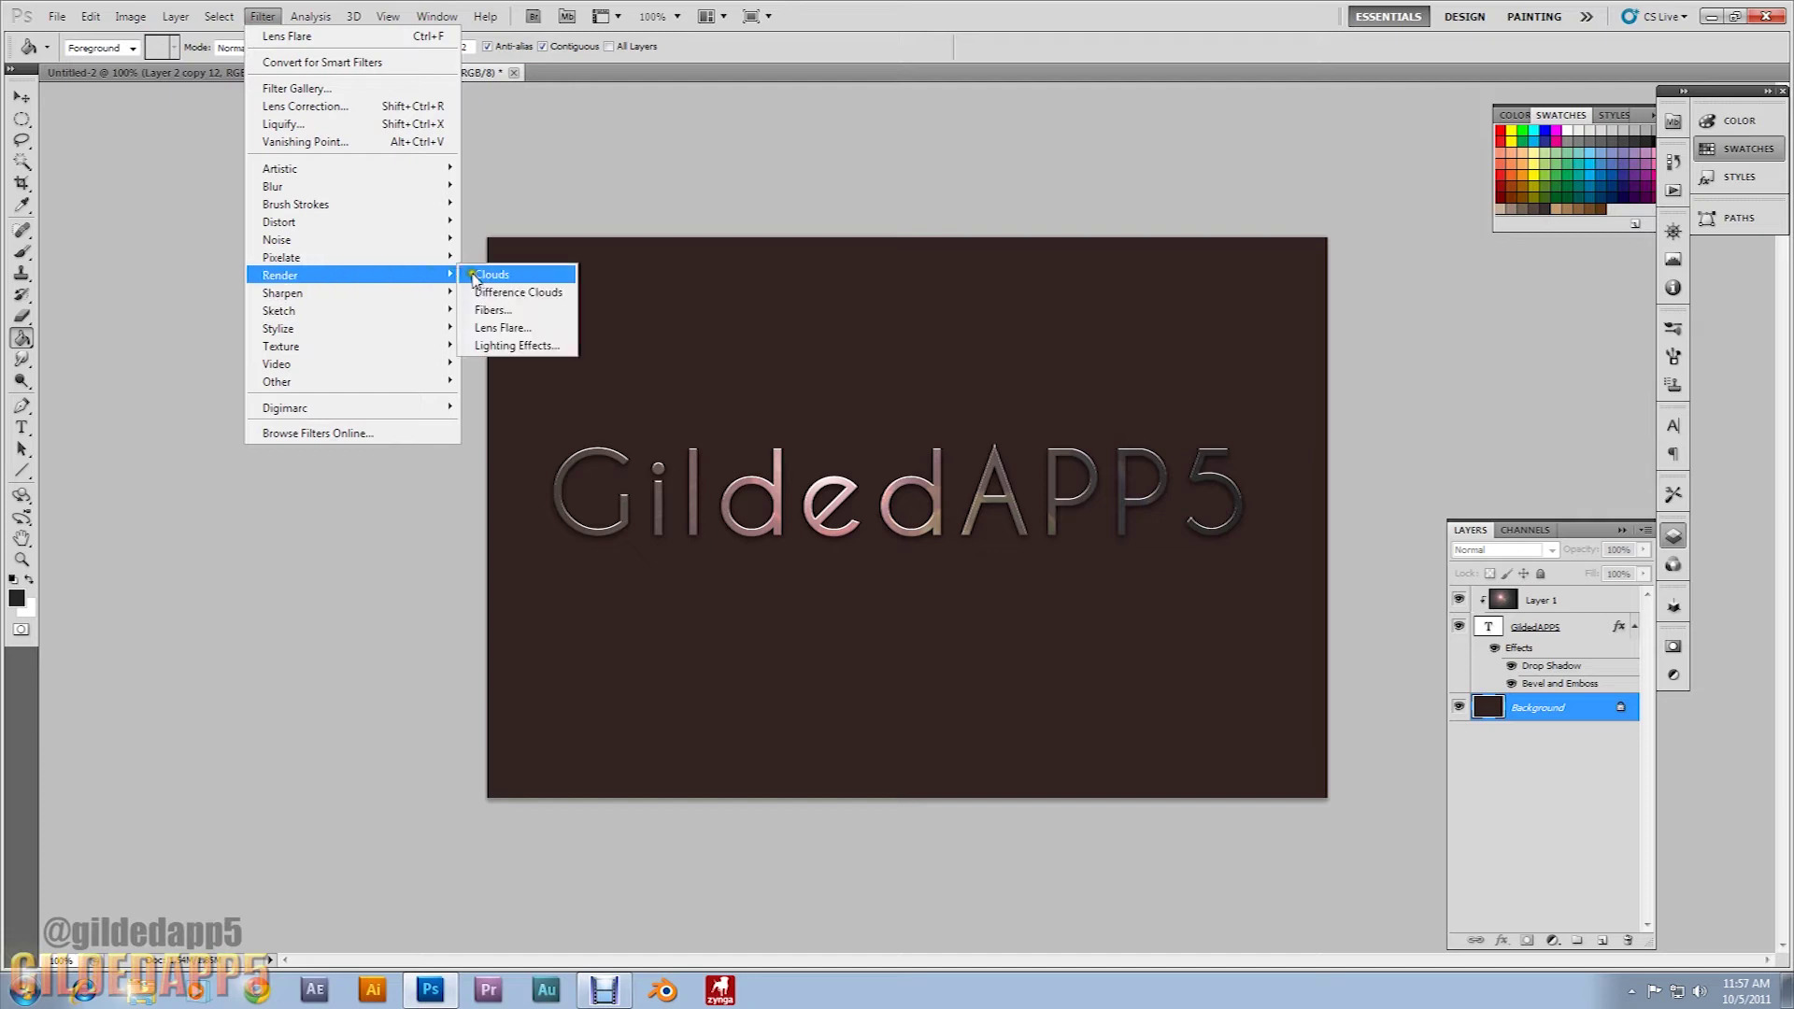
{"action": "left_click", "coordinate": [504, 328]}
{"action": "type", "text": "1"}
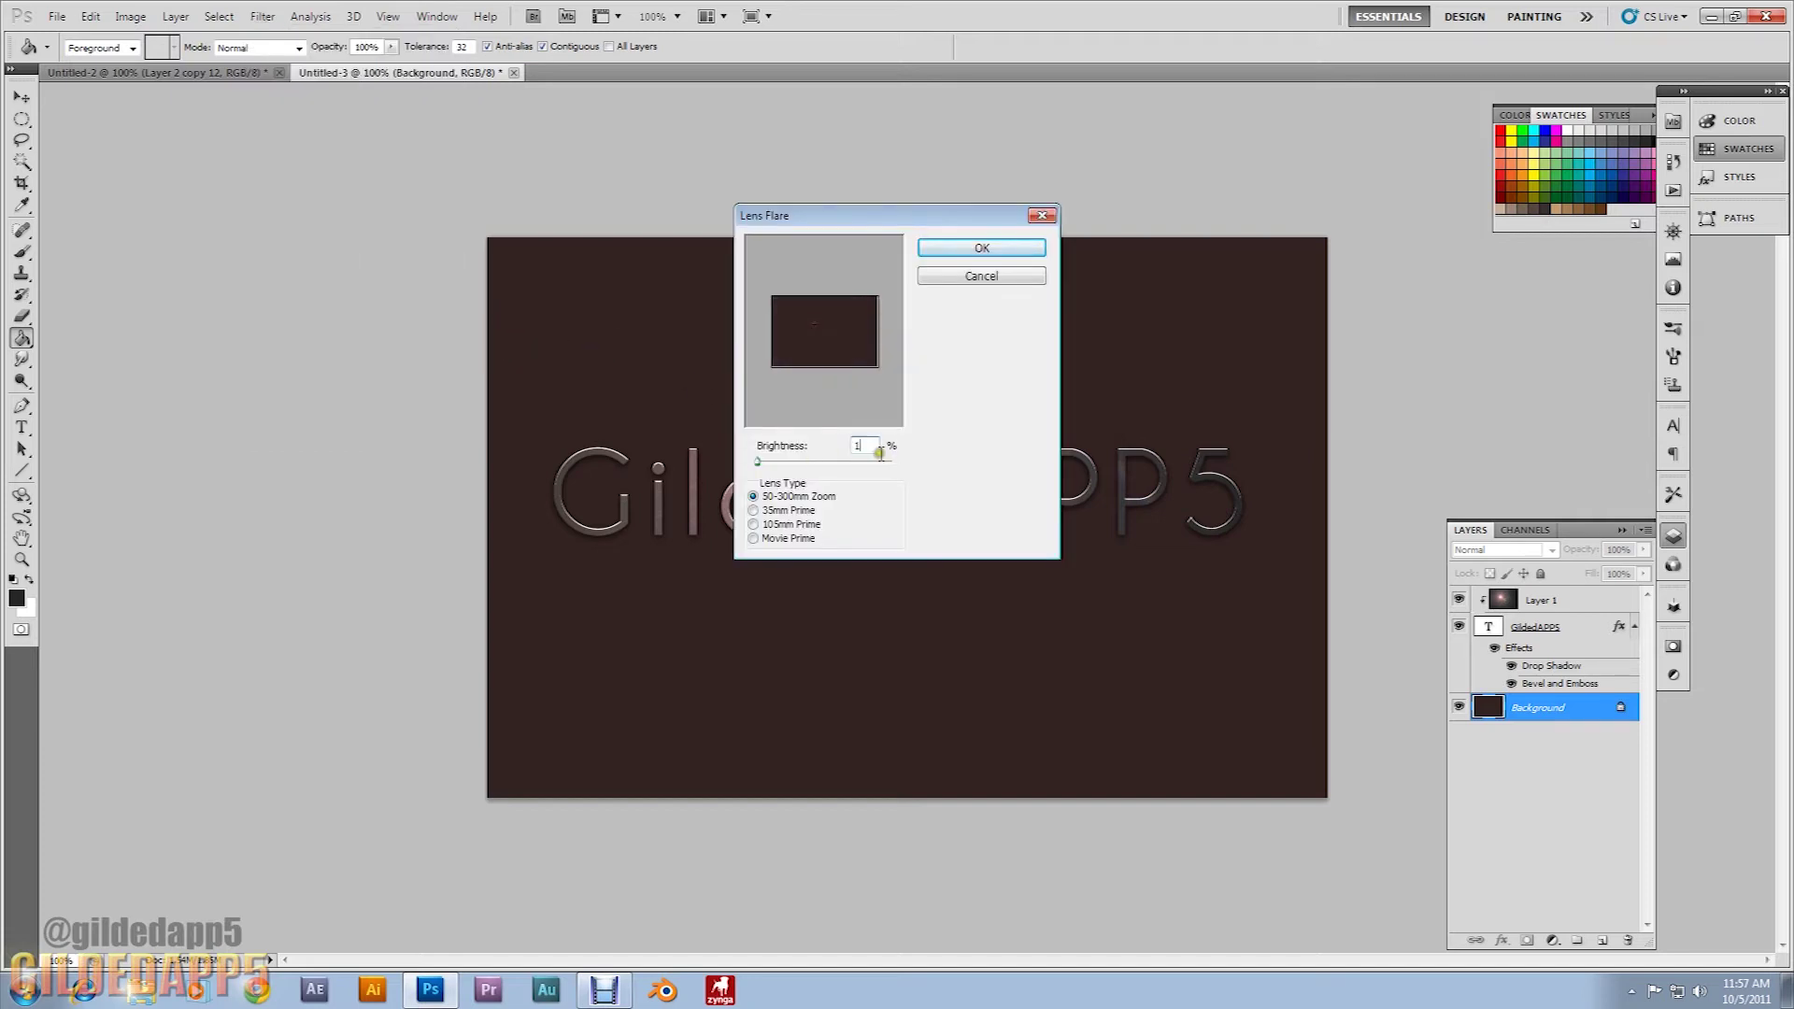
{"action": "type", "text": "00"}
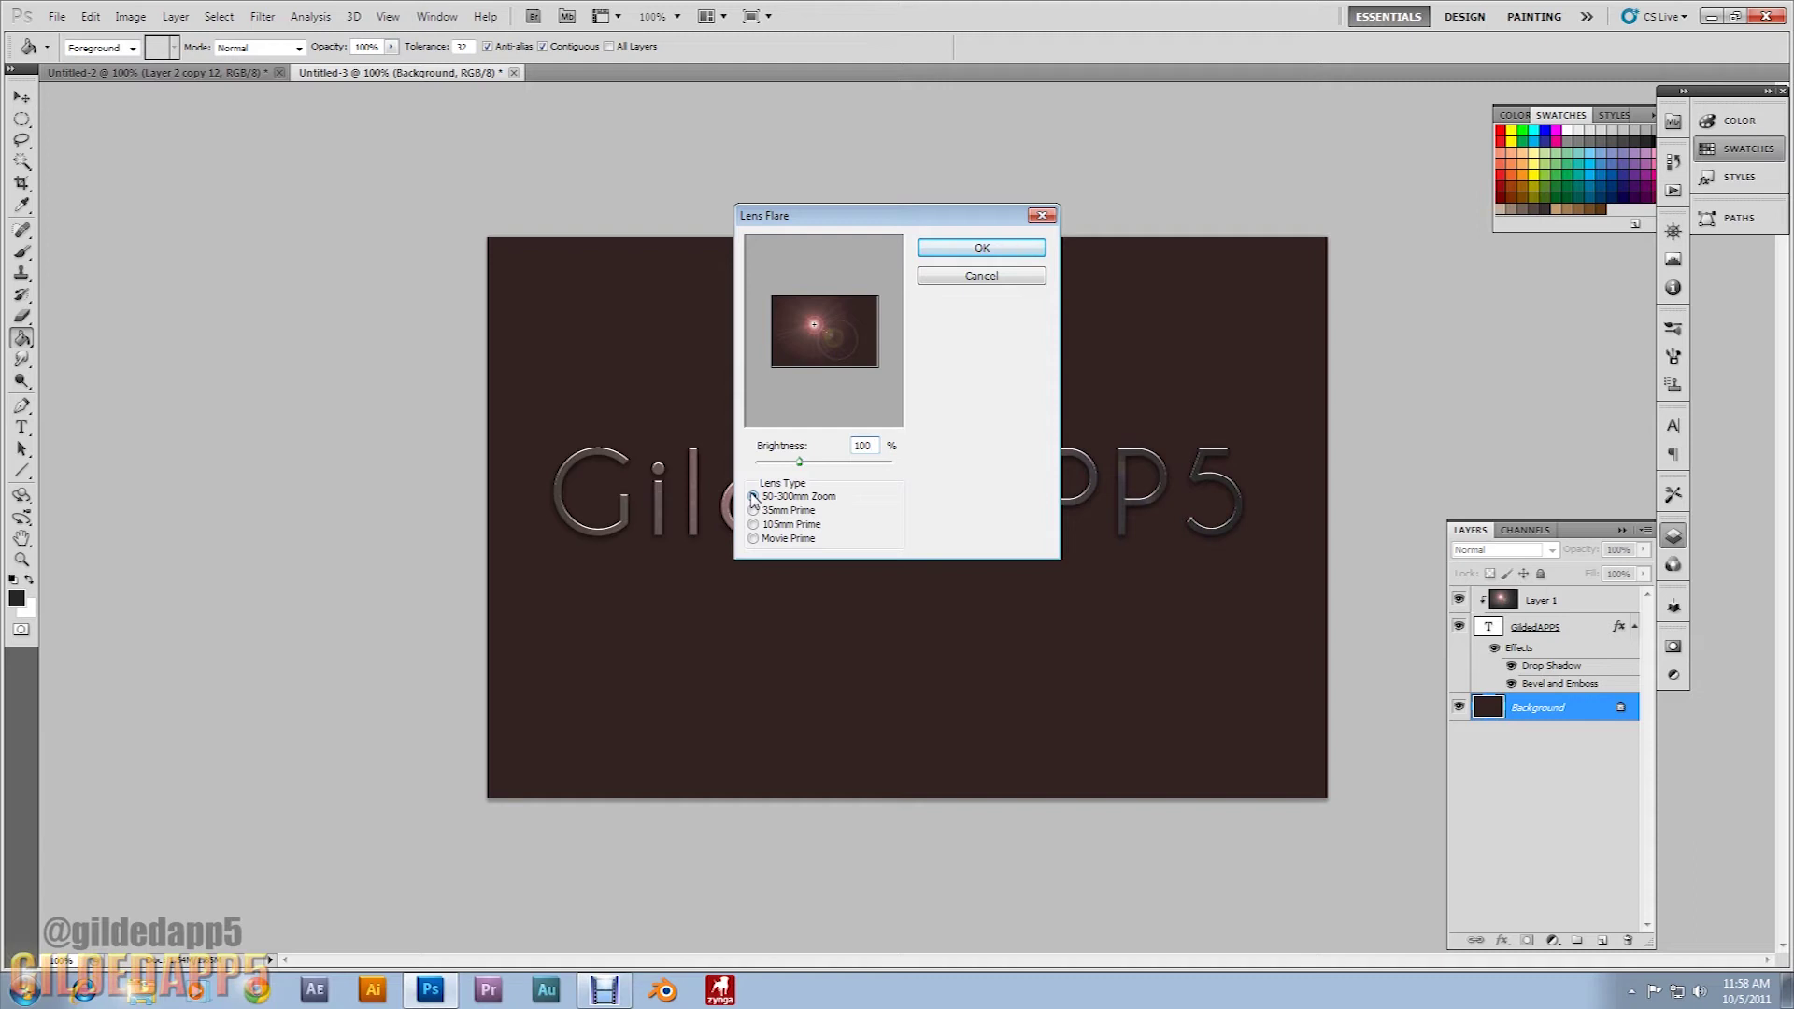
{"action": "double_click", "coordinate": [864, 445]}
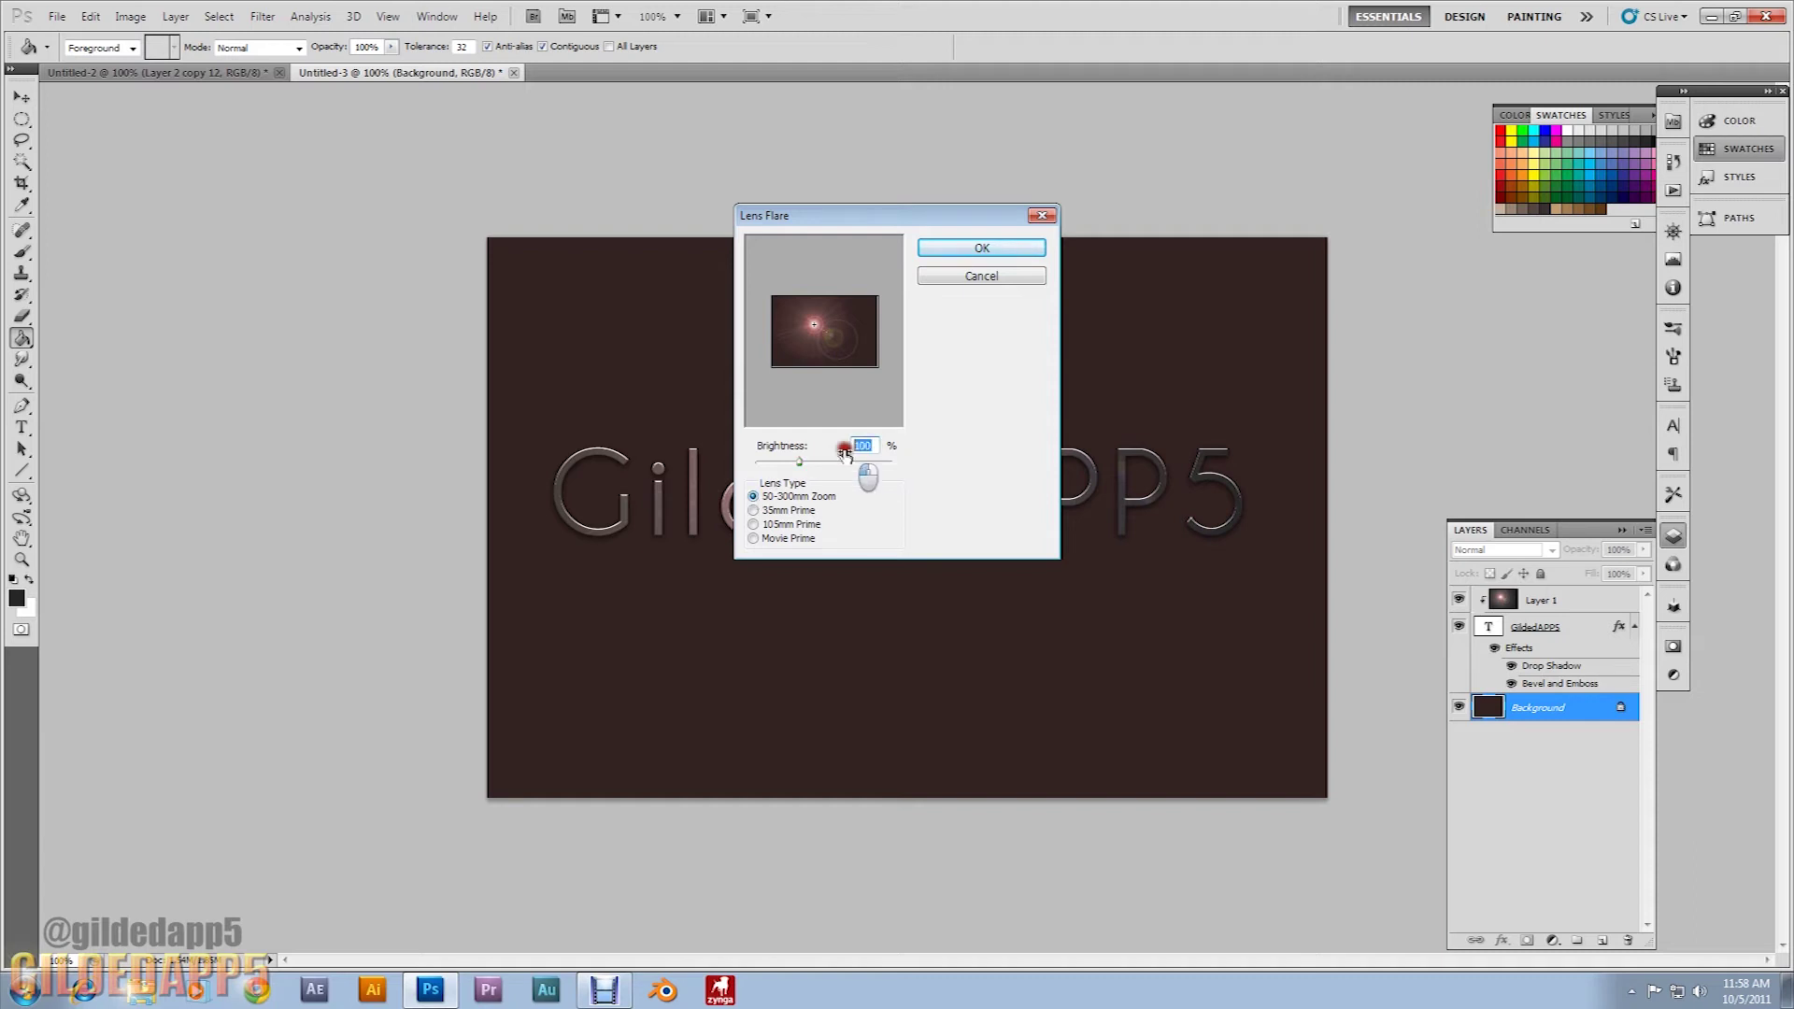
{"action": "left_click", "coordinate": [979, 249]}
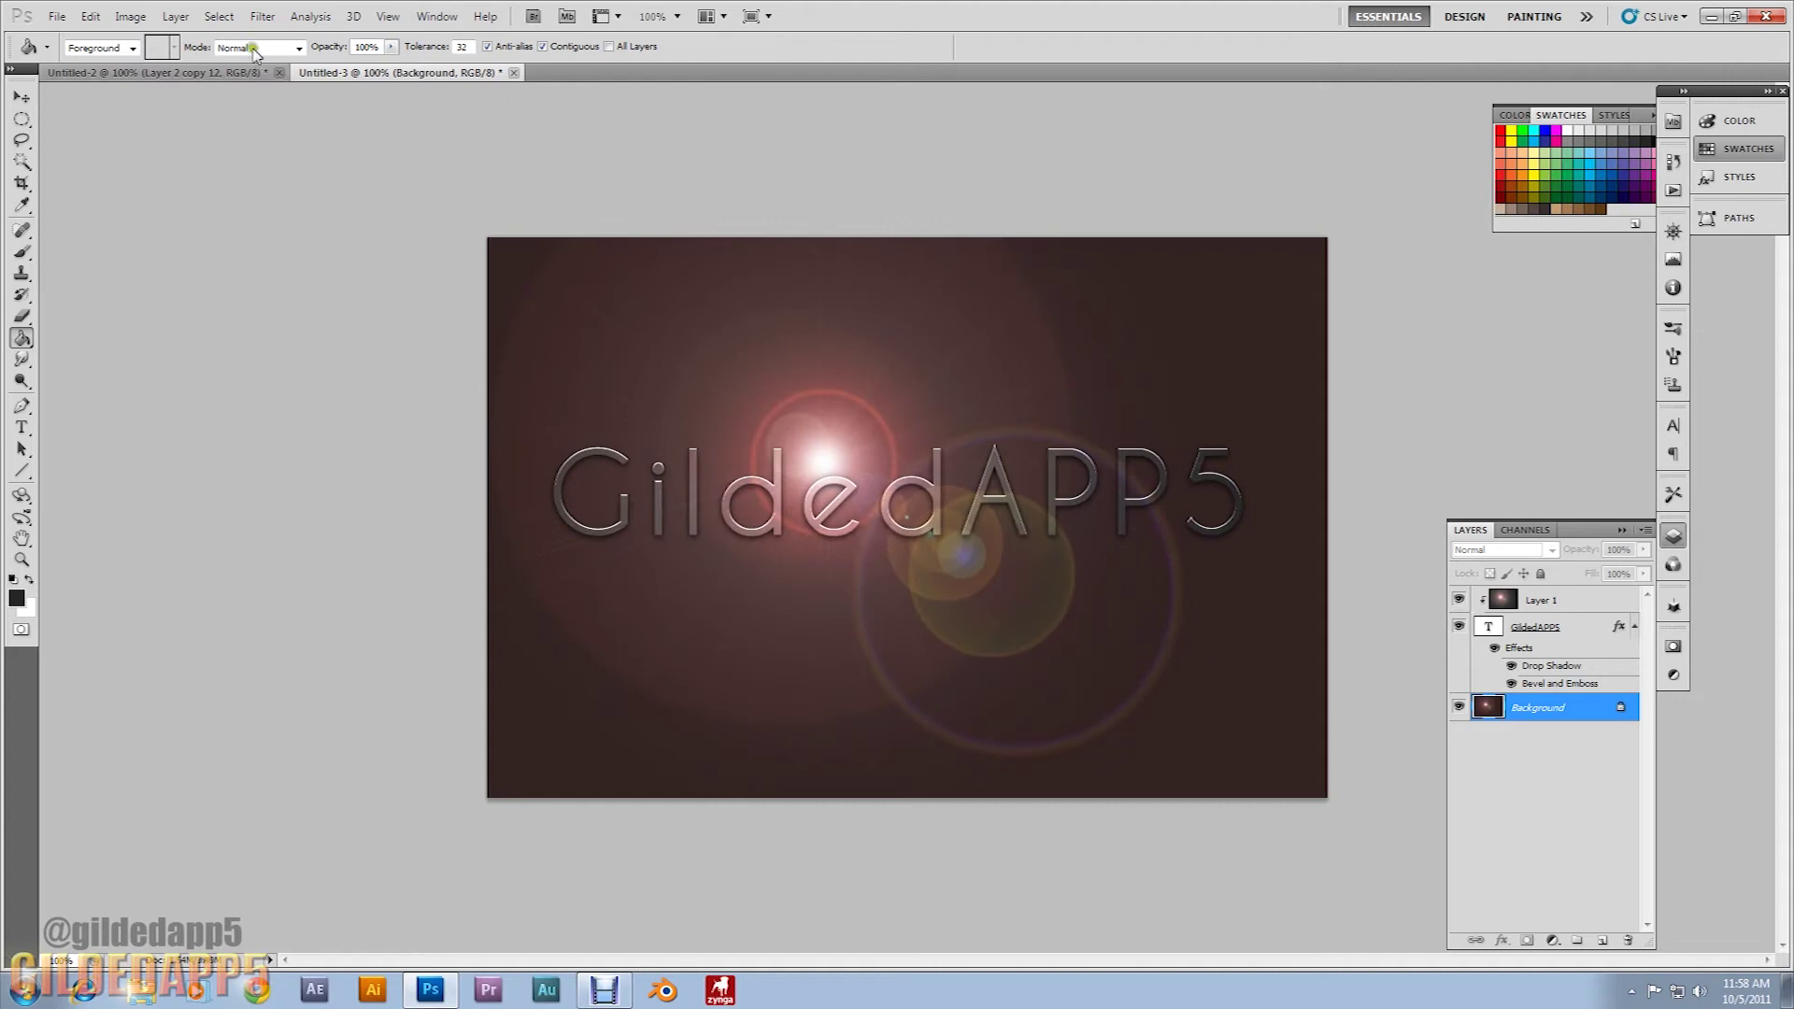
Apply a Gaussian Blur with a 45-pixel radius to the Background flare.
{"action": "left_click", "coordinate": [264, 17]}
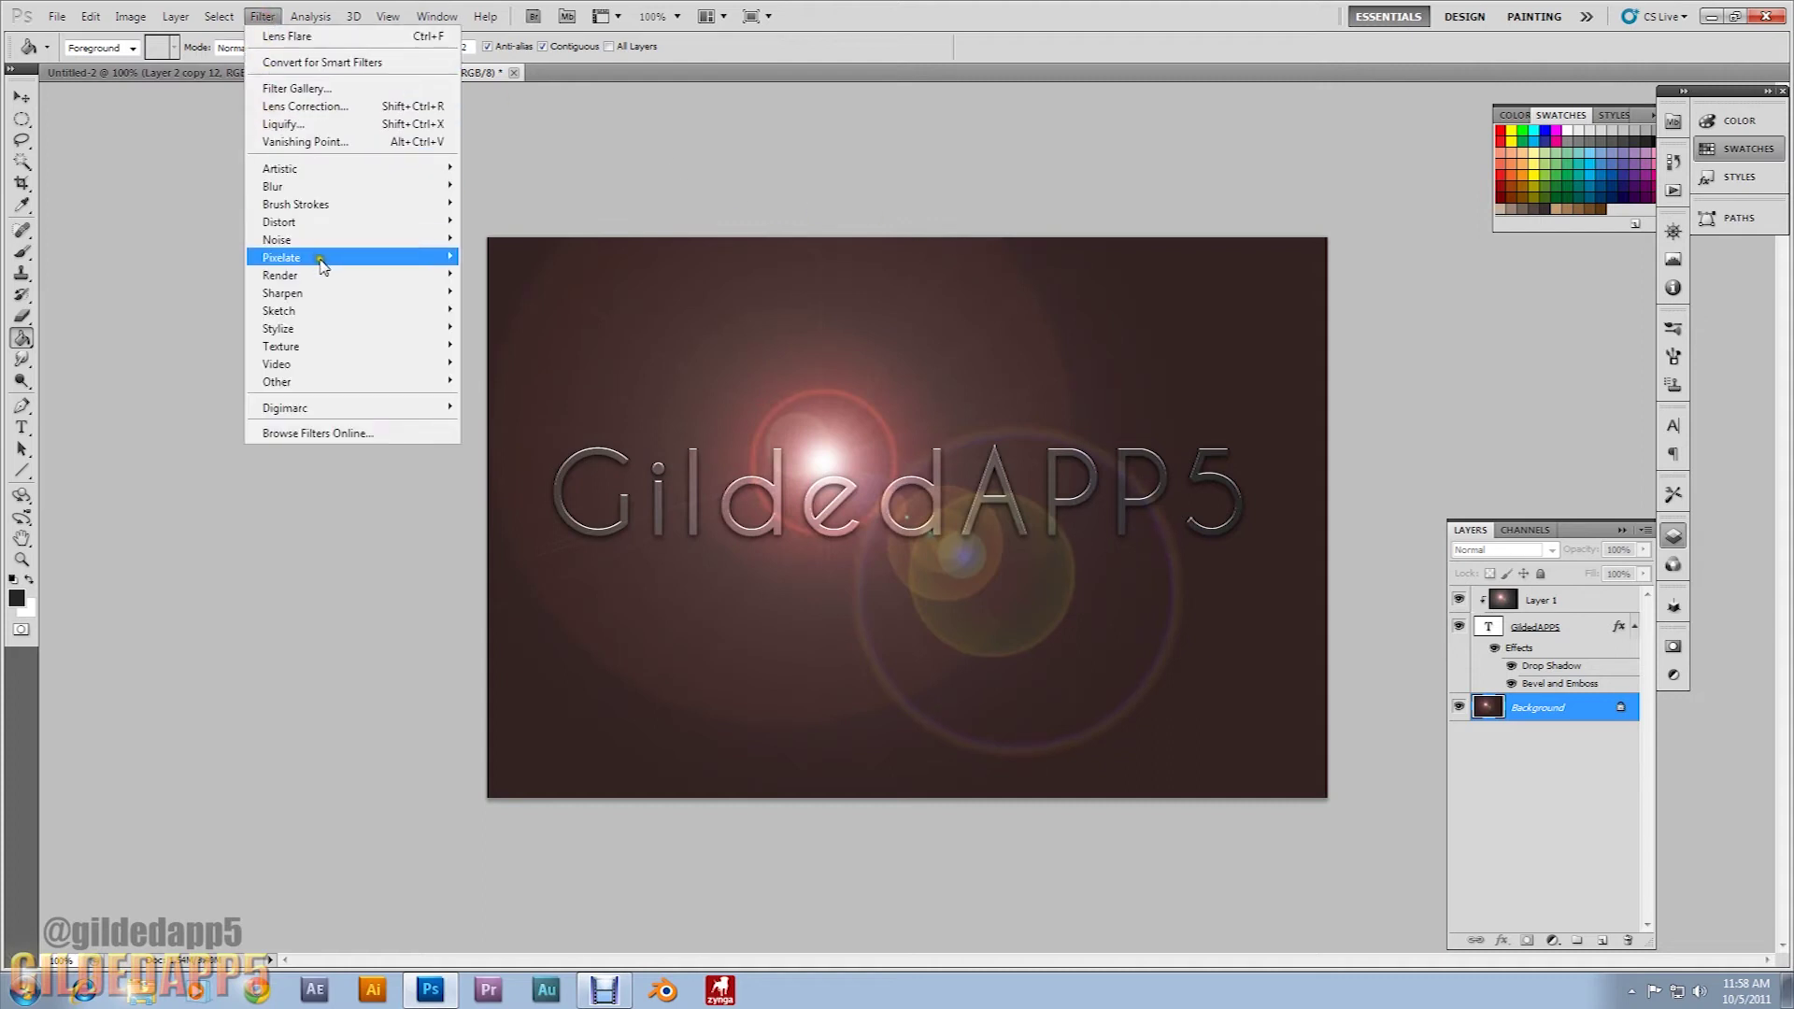
{"action": "mouse_move", "coordinate": [341, 187]}
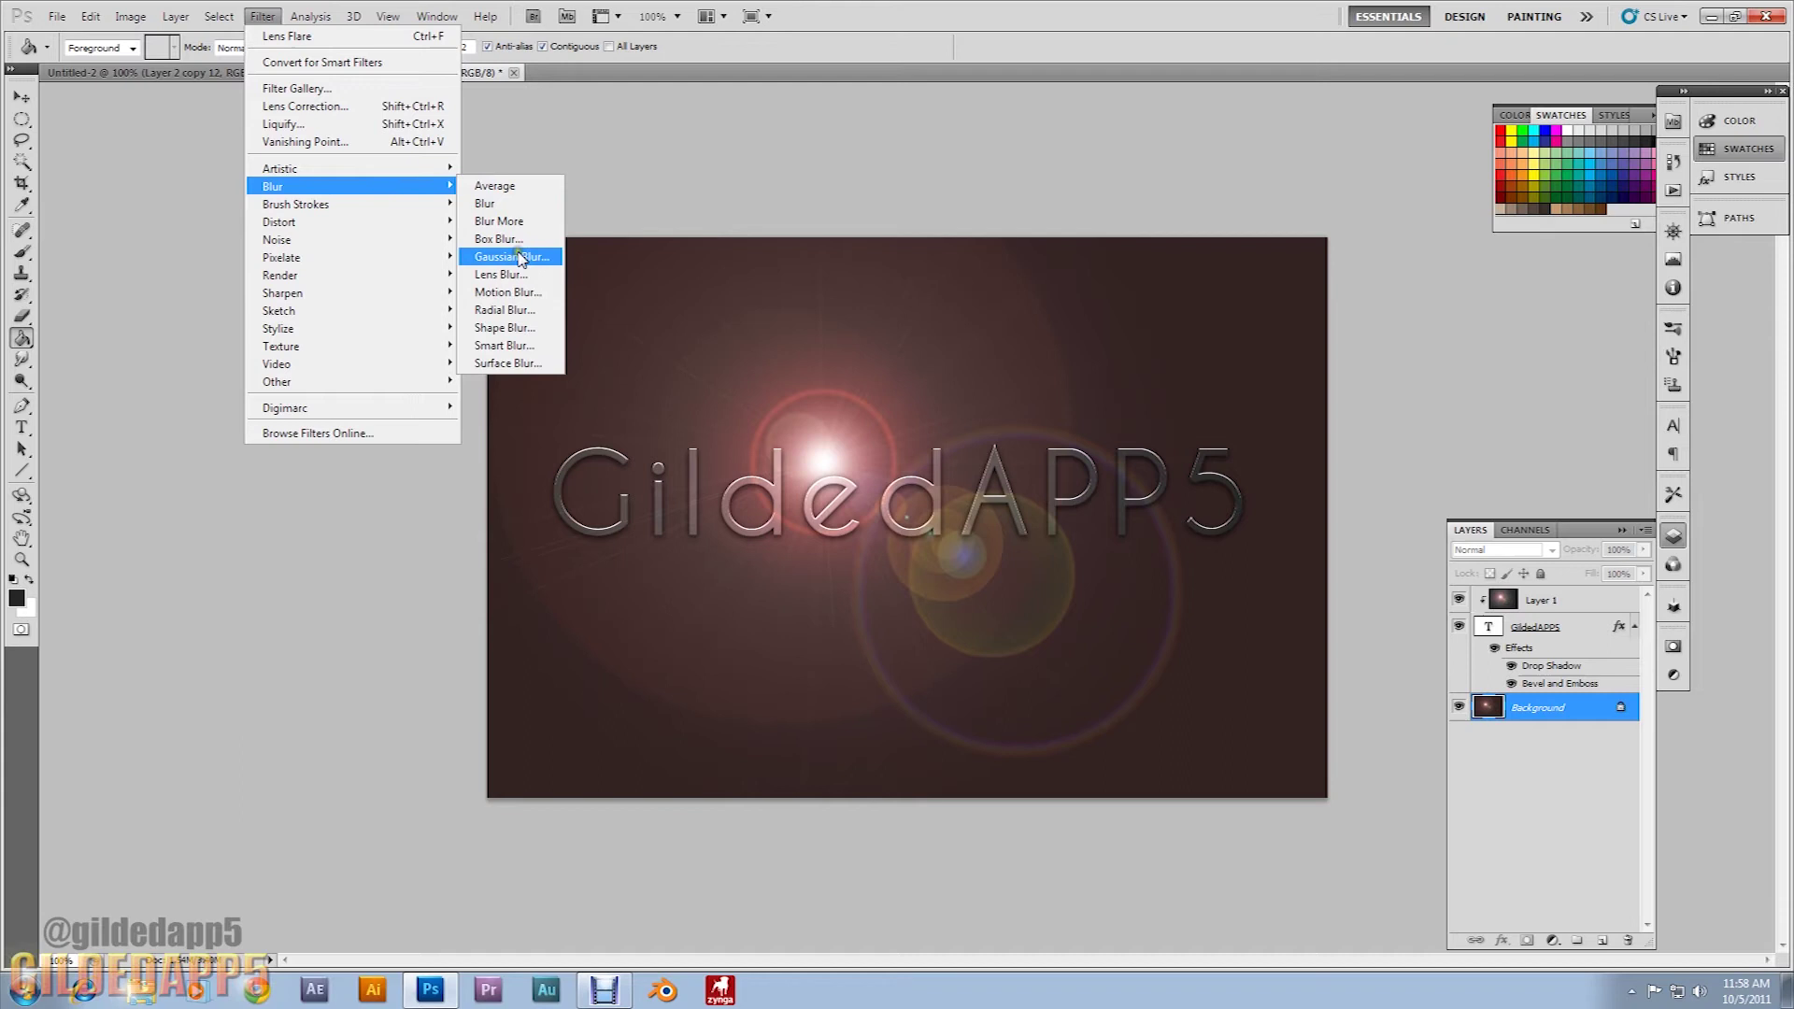
{"action": "left_click", "coordinate": [521, 258]}
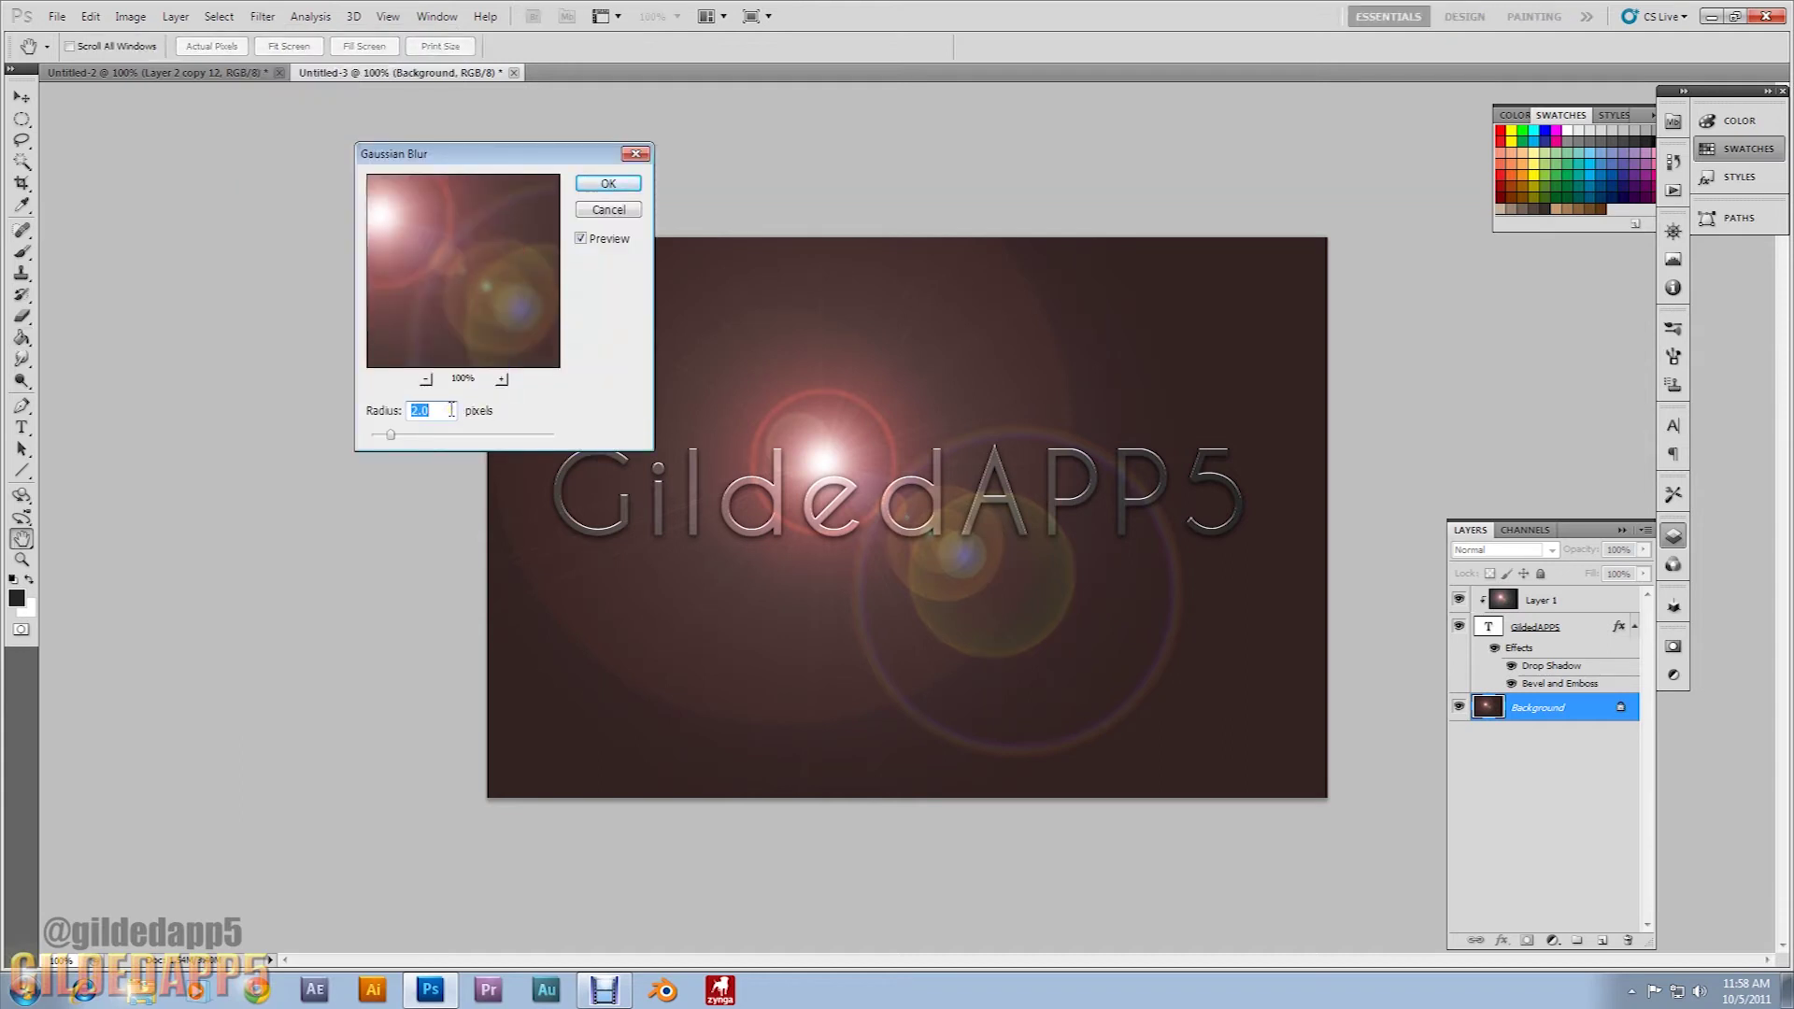
{"action": "type", "text": "45"}
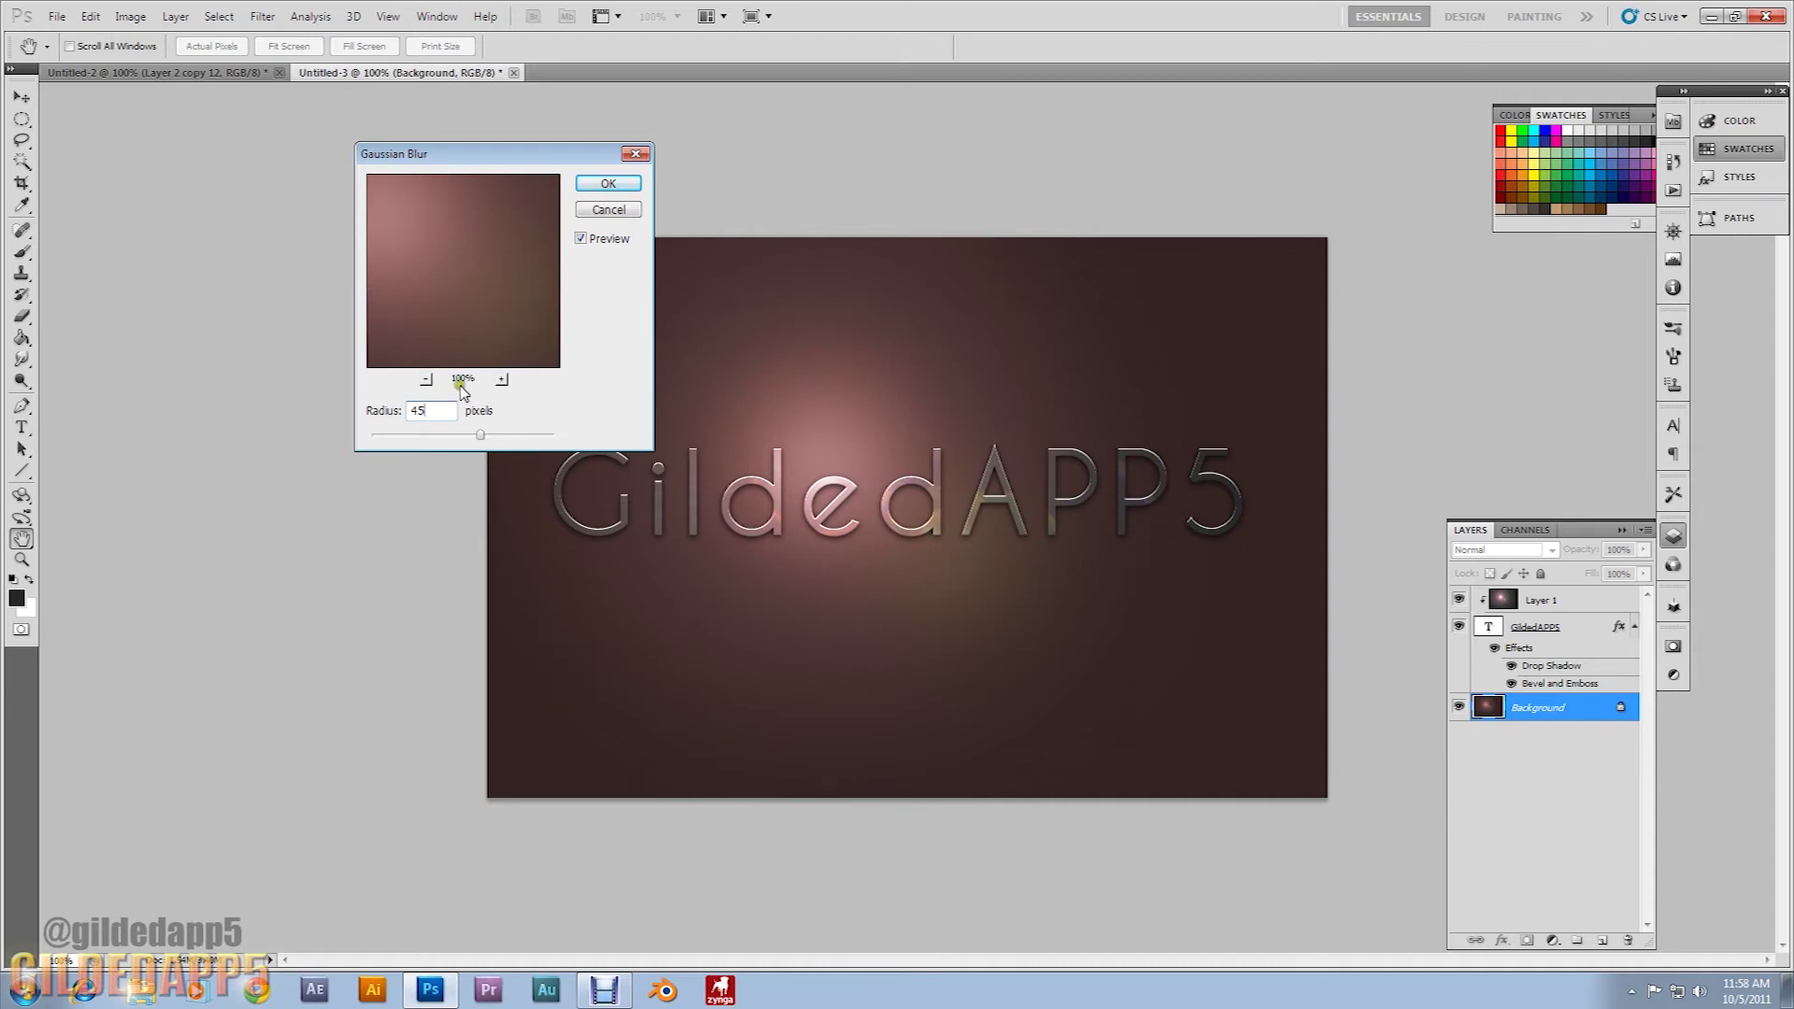
{"action": "left_click", "coordinate": [600, 183]}
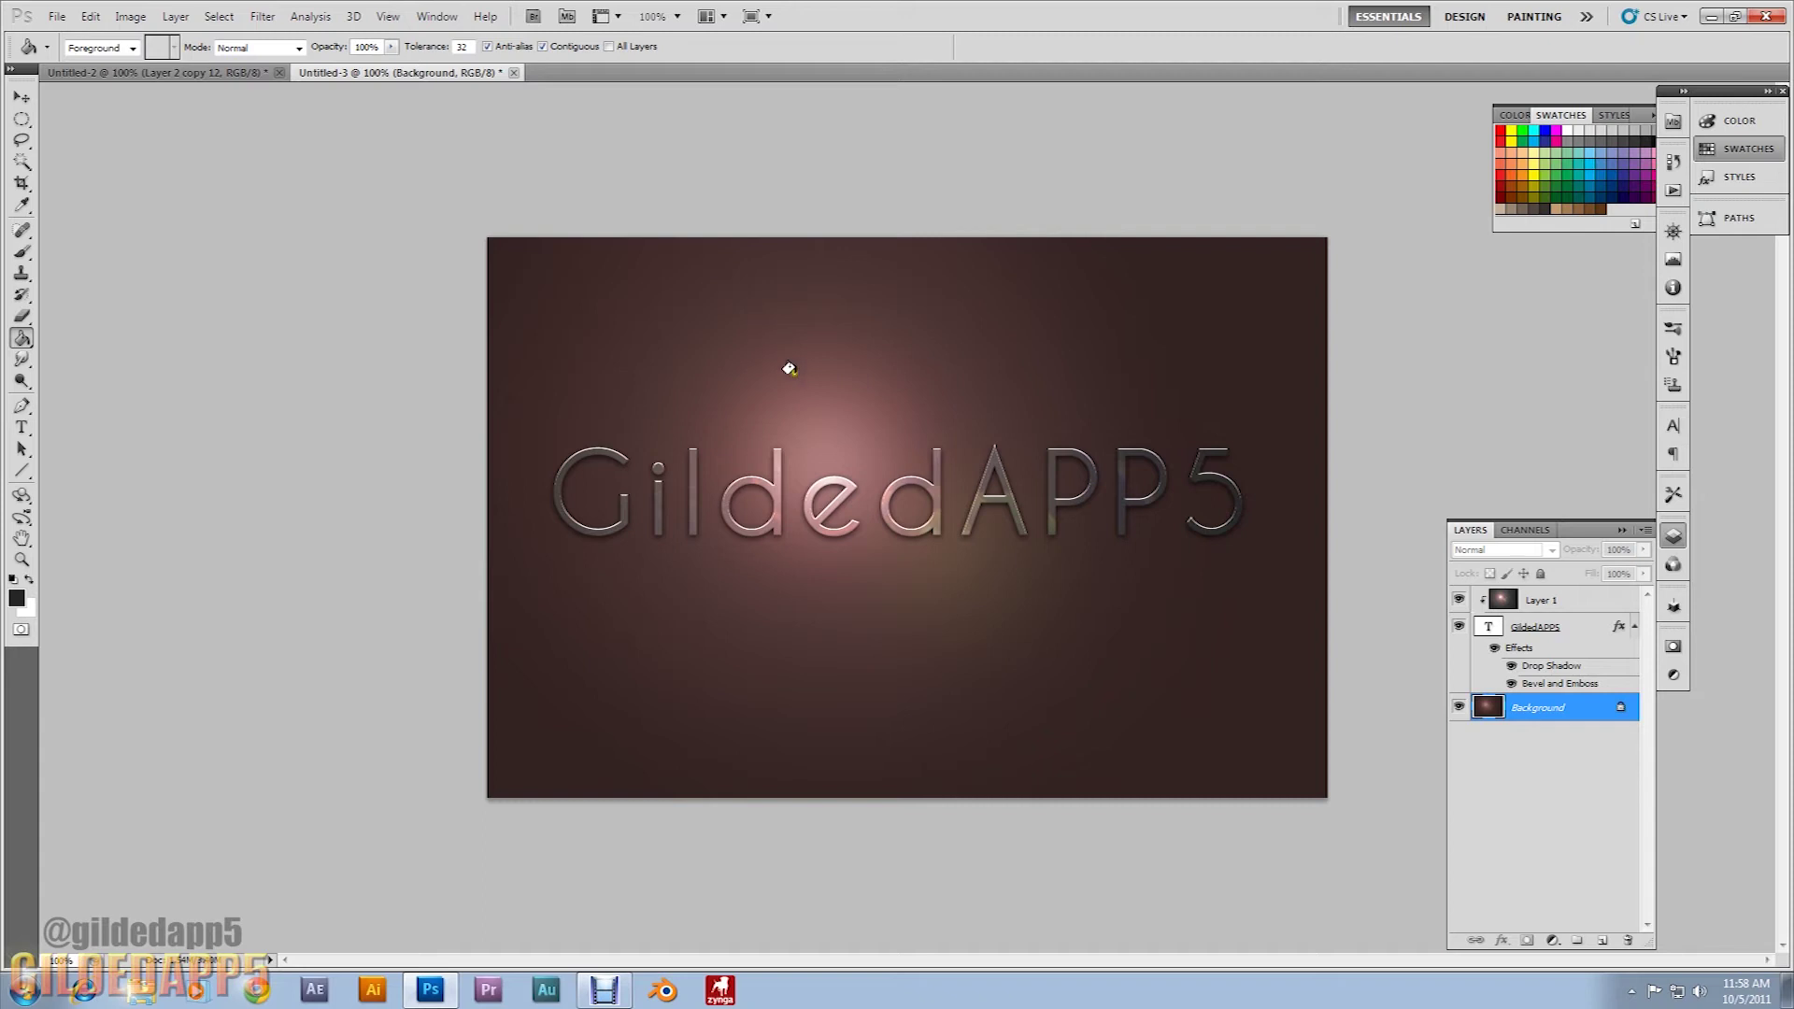
Set Hue/Saturation Lightness to -20 on the Background layer.
{"action": "left_click", "coordinate": [130, 16]}
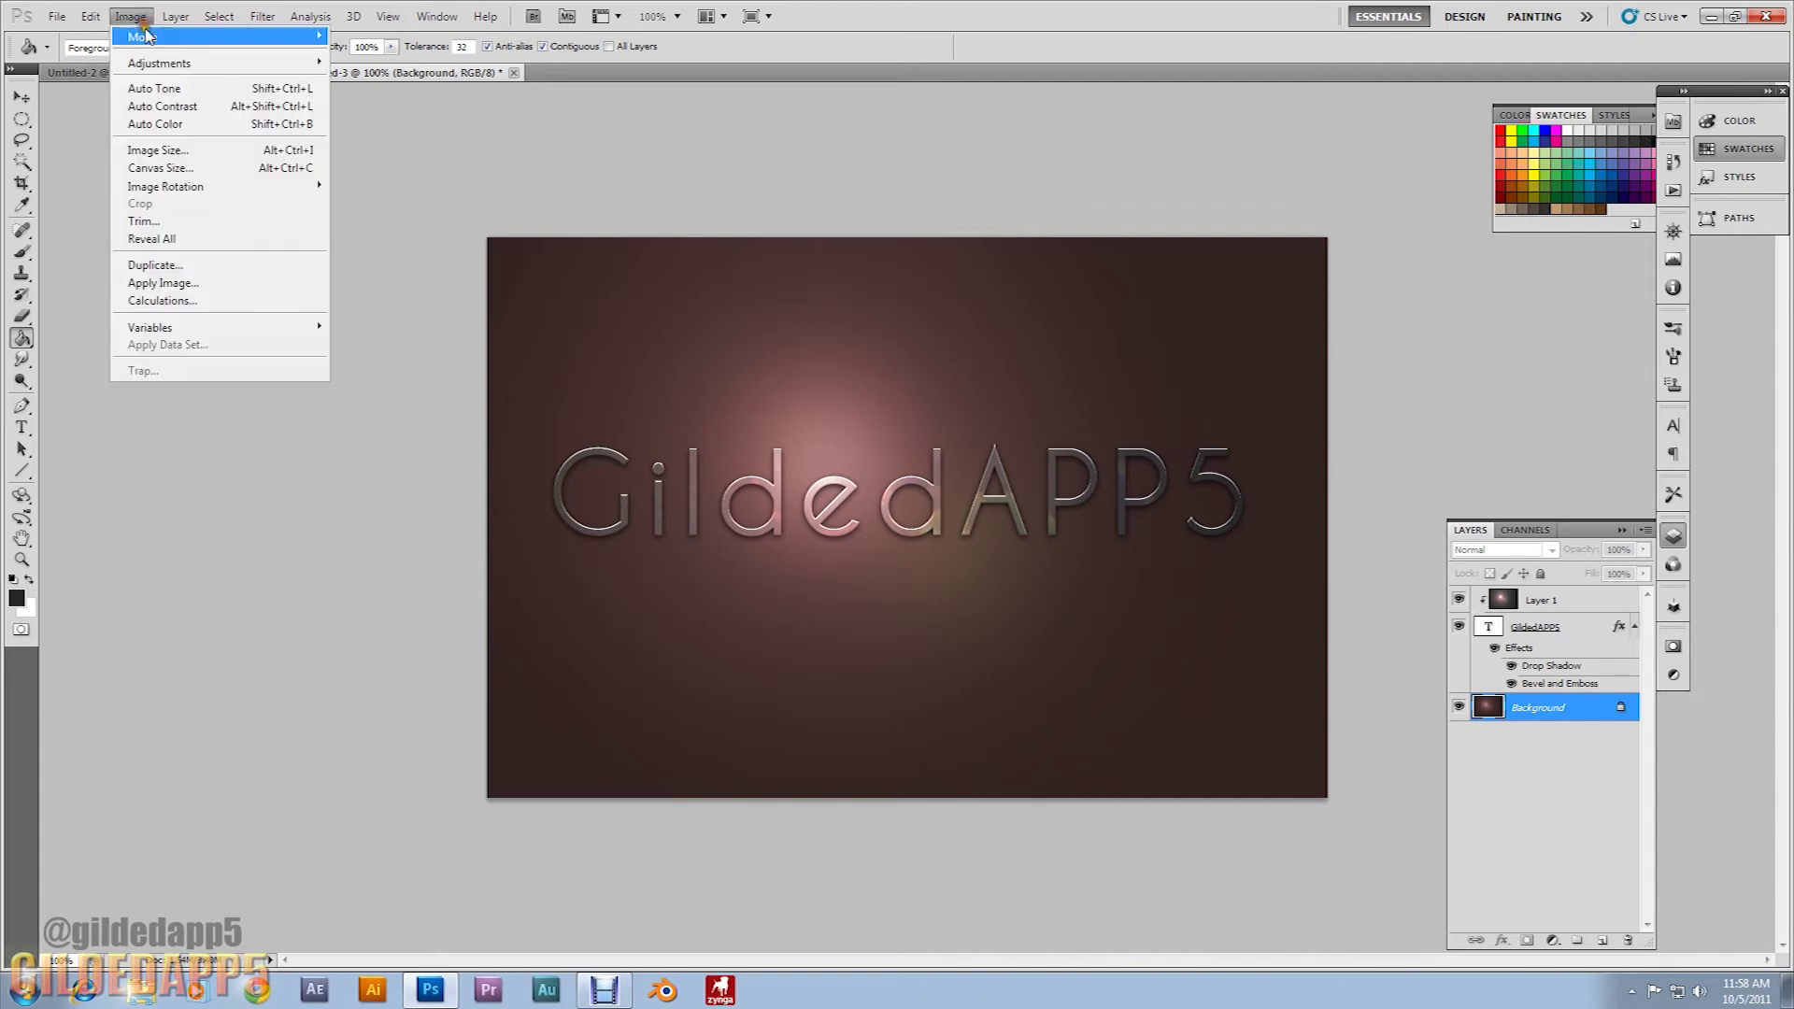
{"action": "mouse_move", "coordinate": [173, 64]}
{"action": "left_click", "coordinate": [385, 159]}
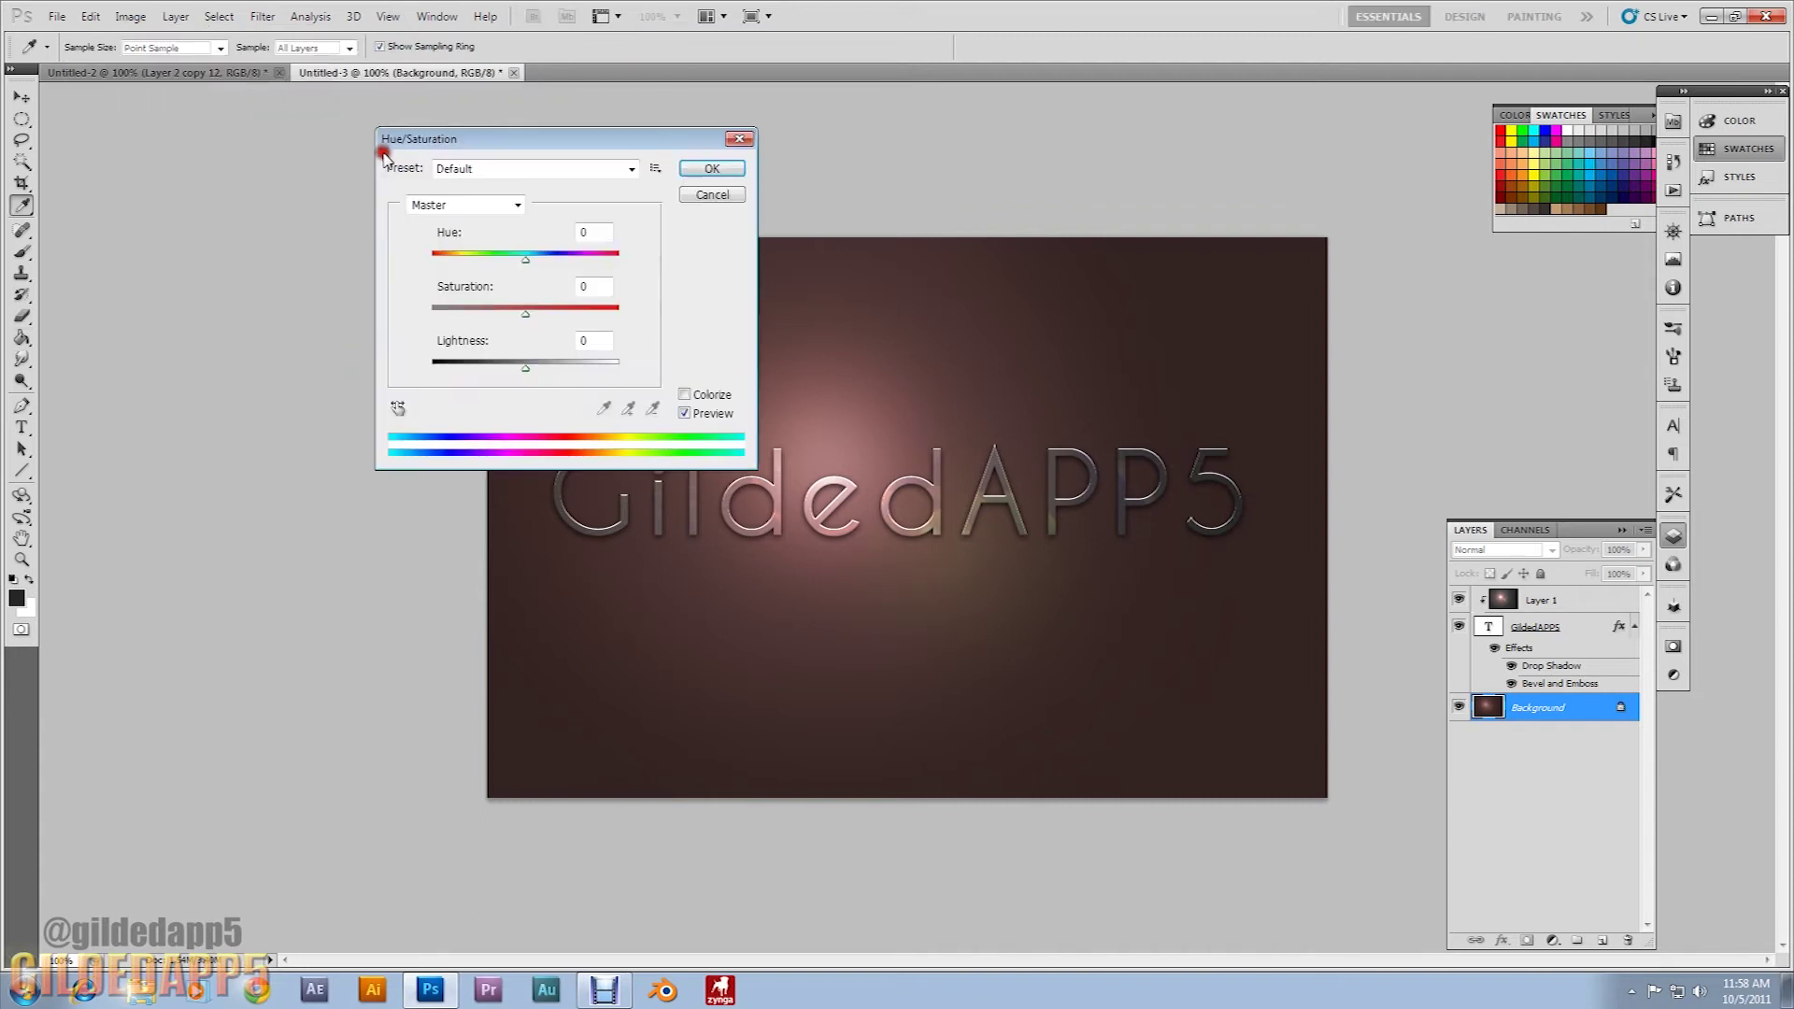
{"action": "double_click", "coordinate": [599, 342]}
{"action": "type", "text": "-20"}
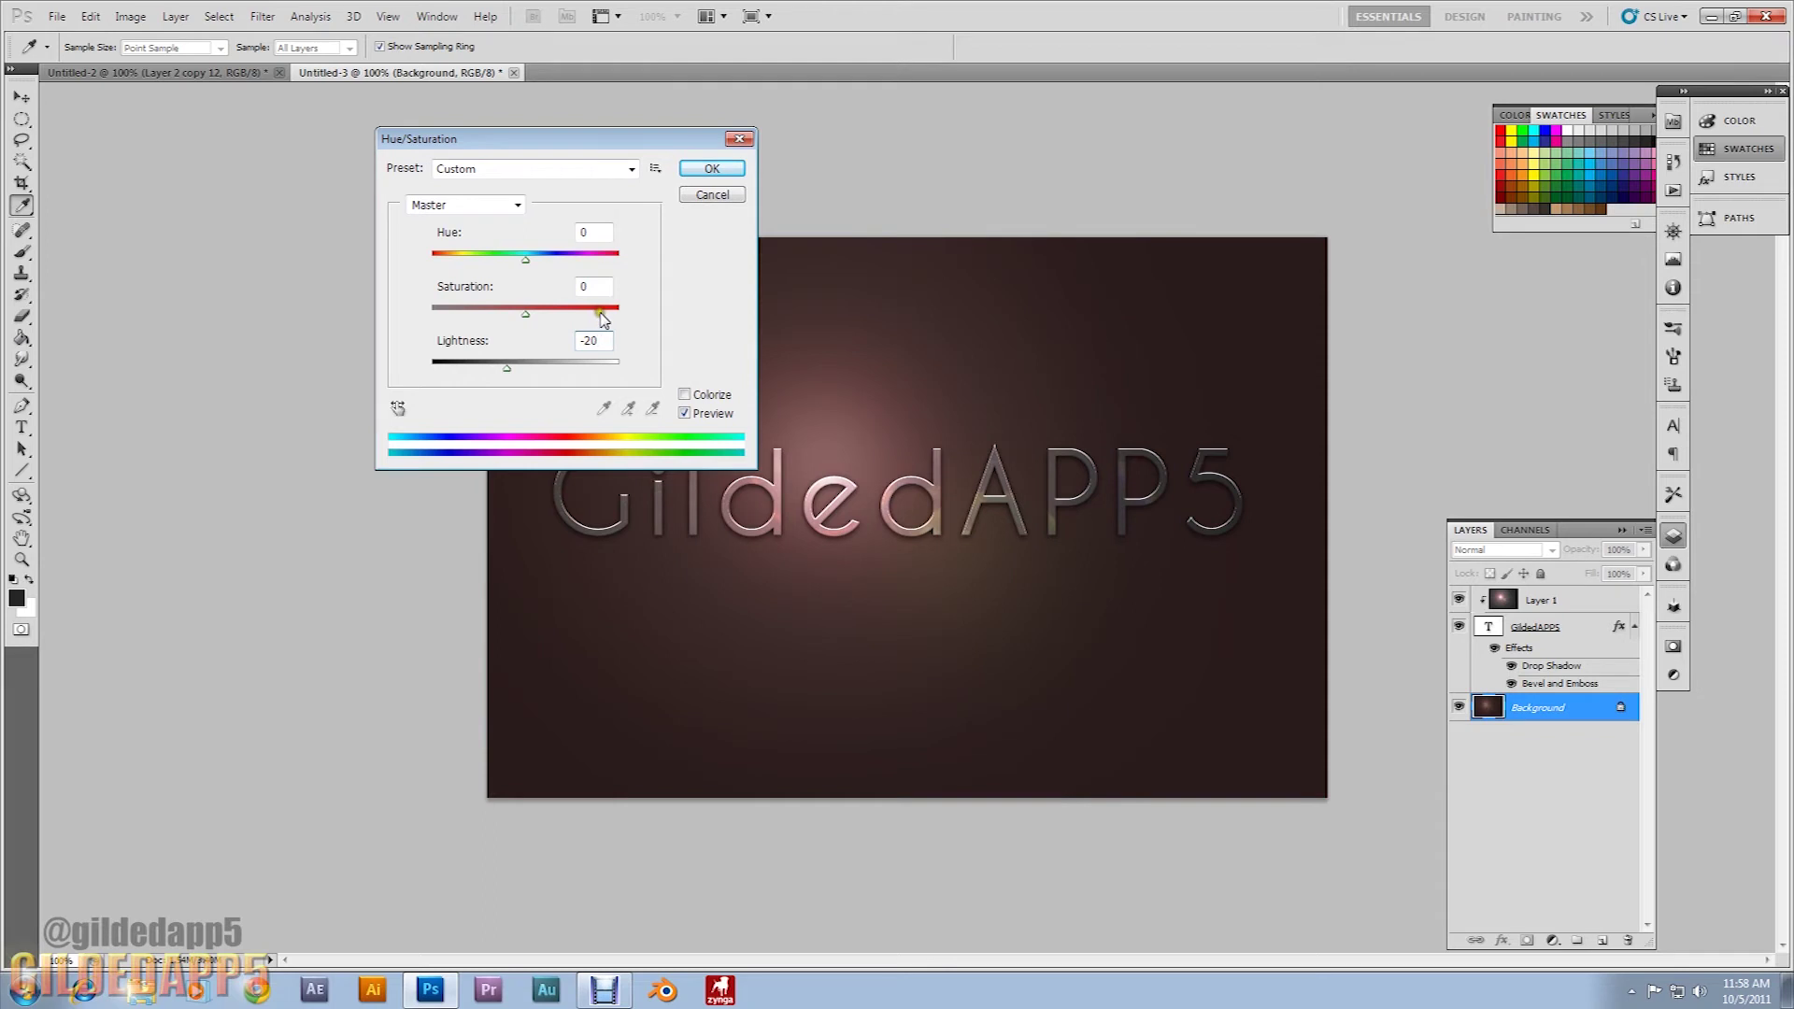
{"action": "left_click", "coordinate": [694, 177]}
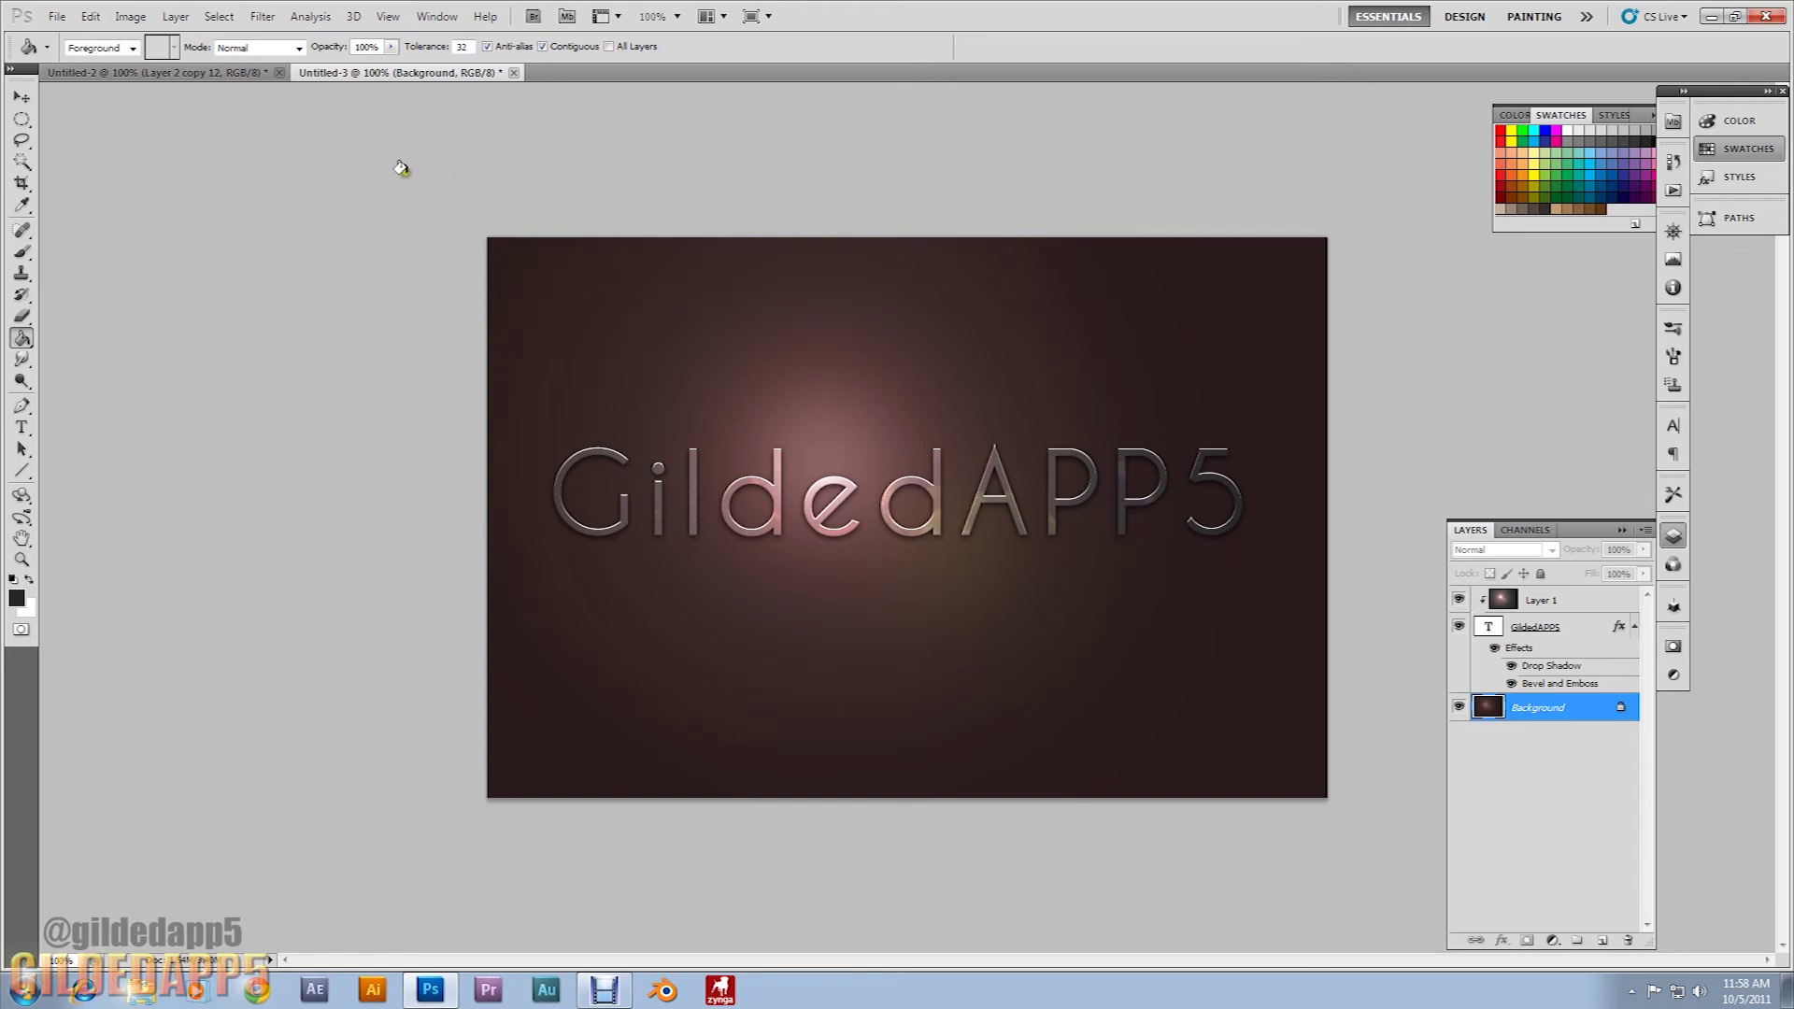
In Canvas Size, switch the units to pixels and anchor the image at bottom centre.
{"action": "left_click", "coordinate": [132, 17]}
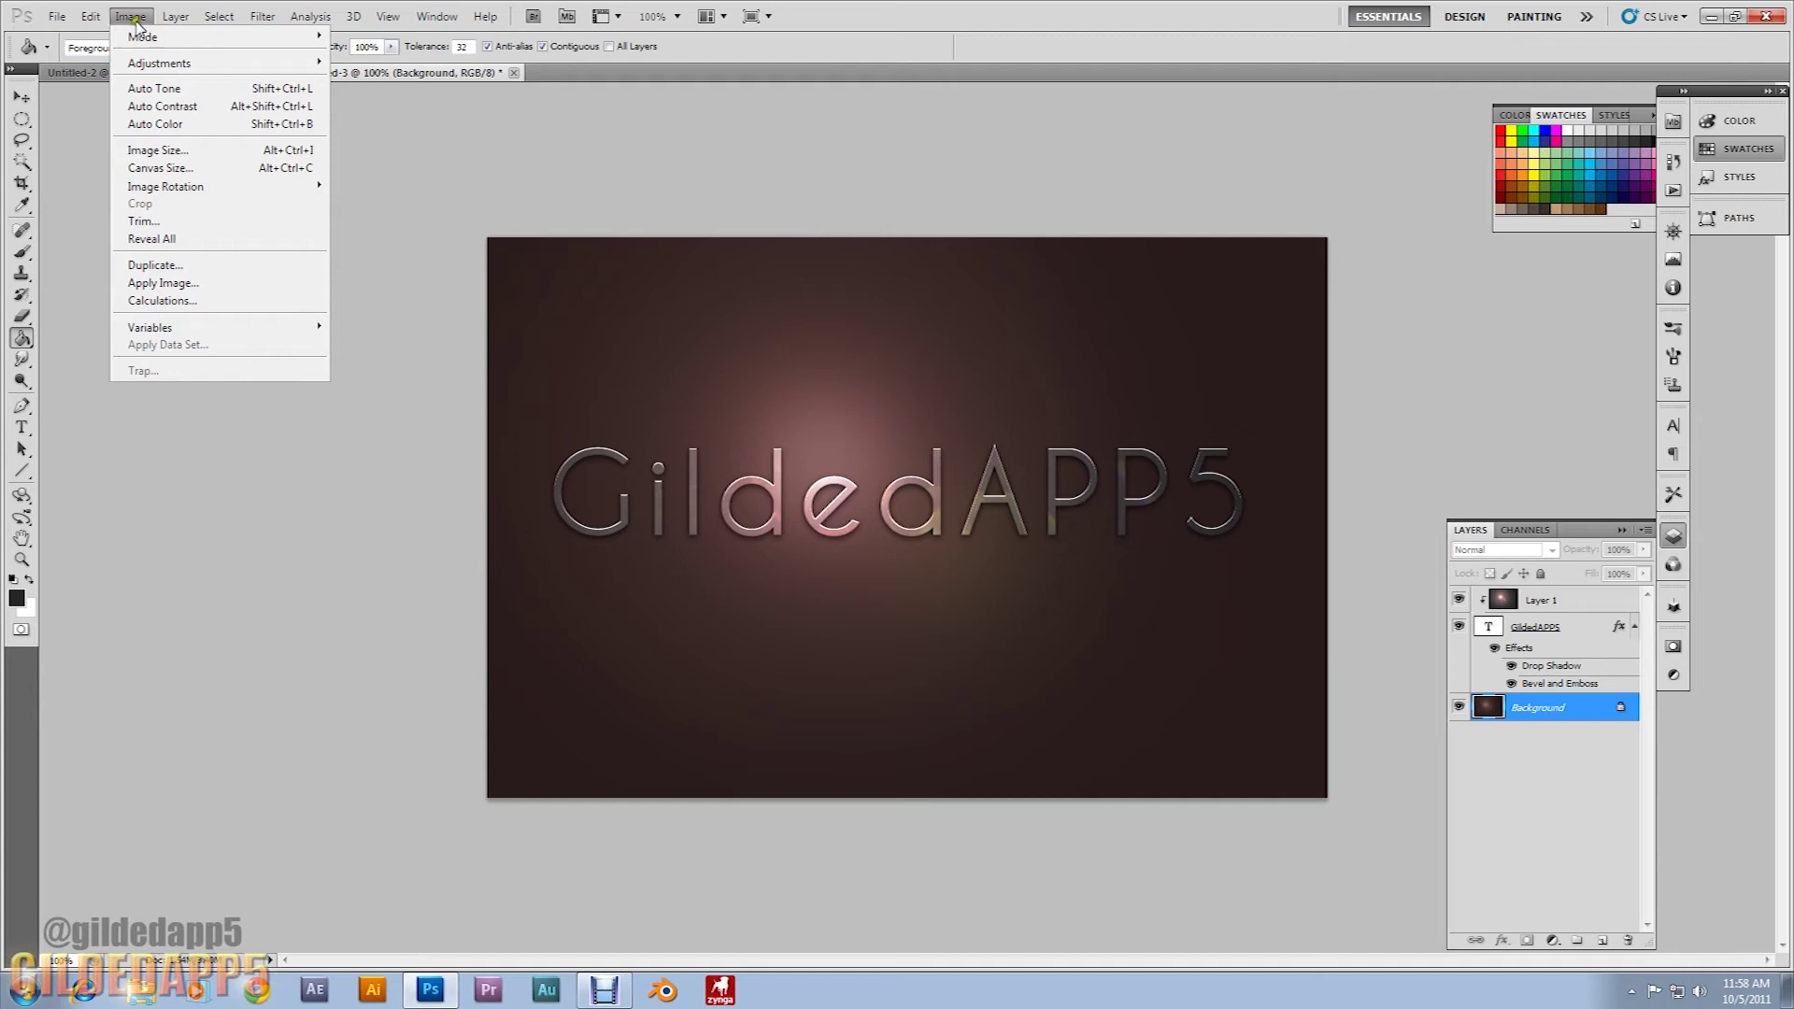
{"action": "left_click", "coordinate": [175, 170]}
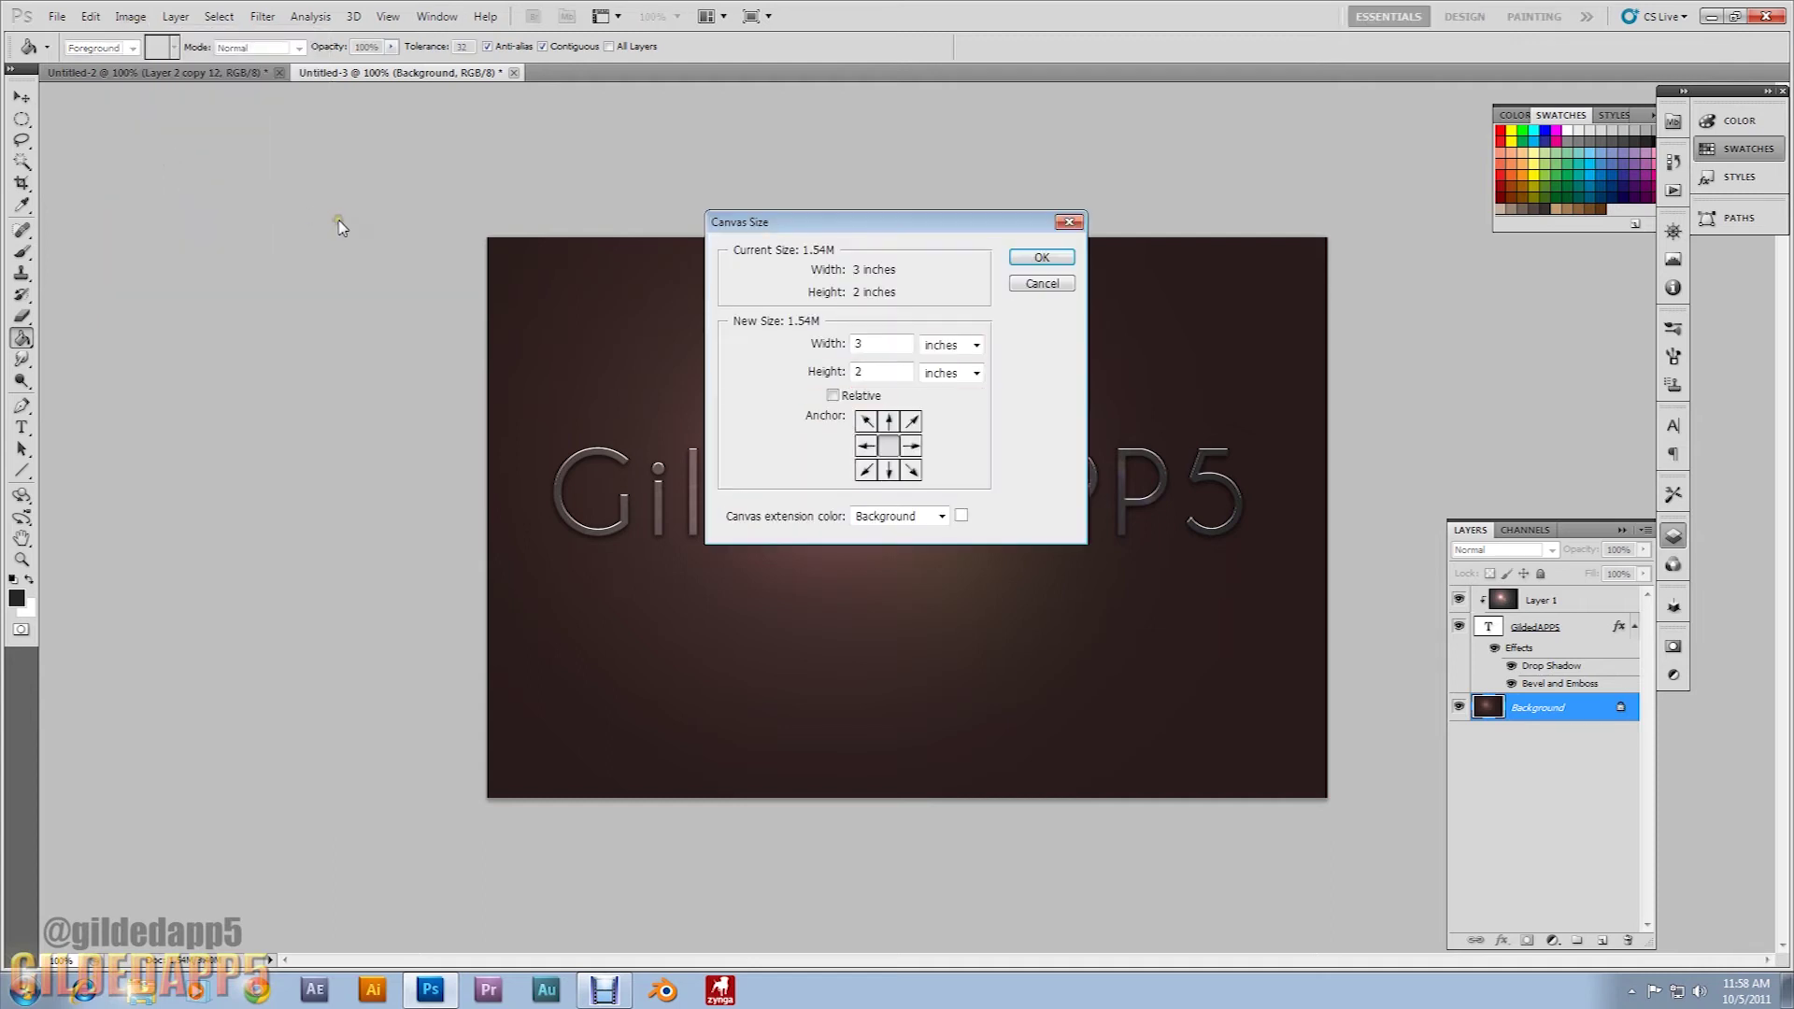
{"action": "left_click", "coordinate": [976, 371]}
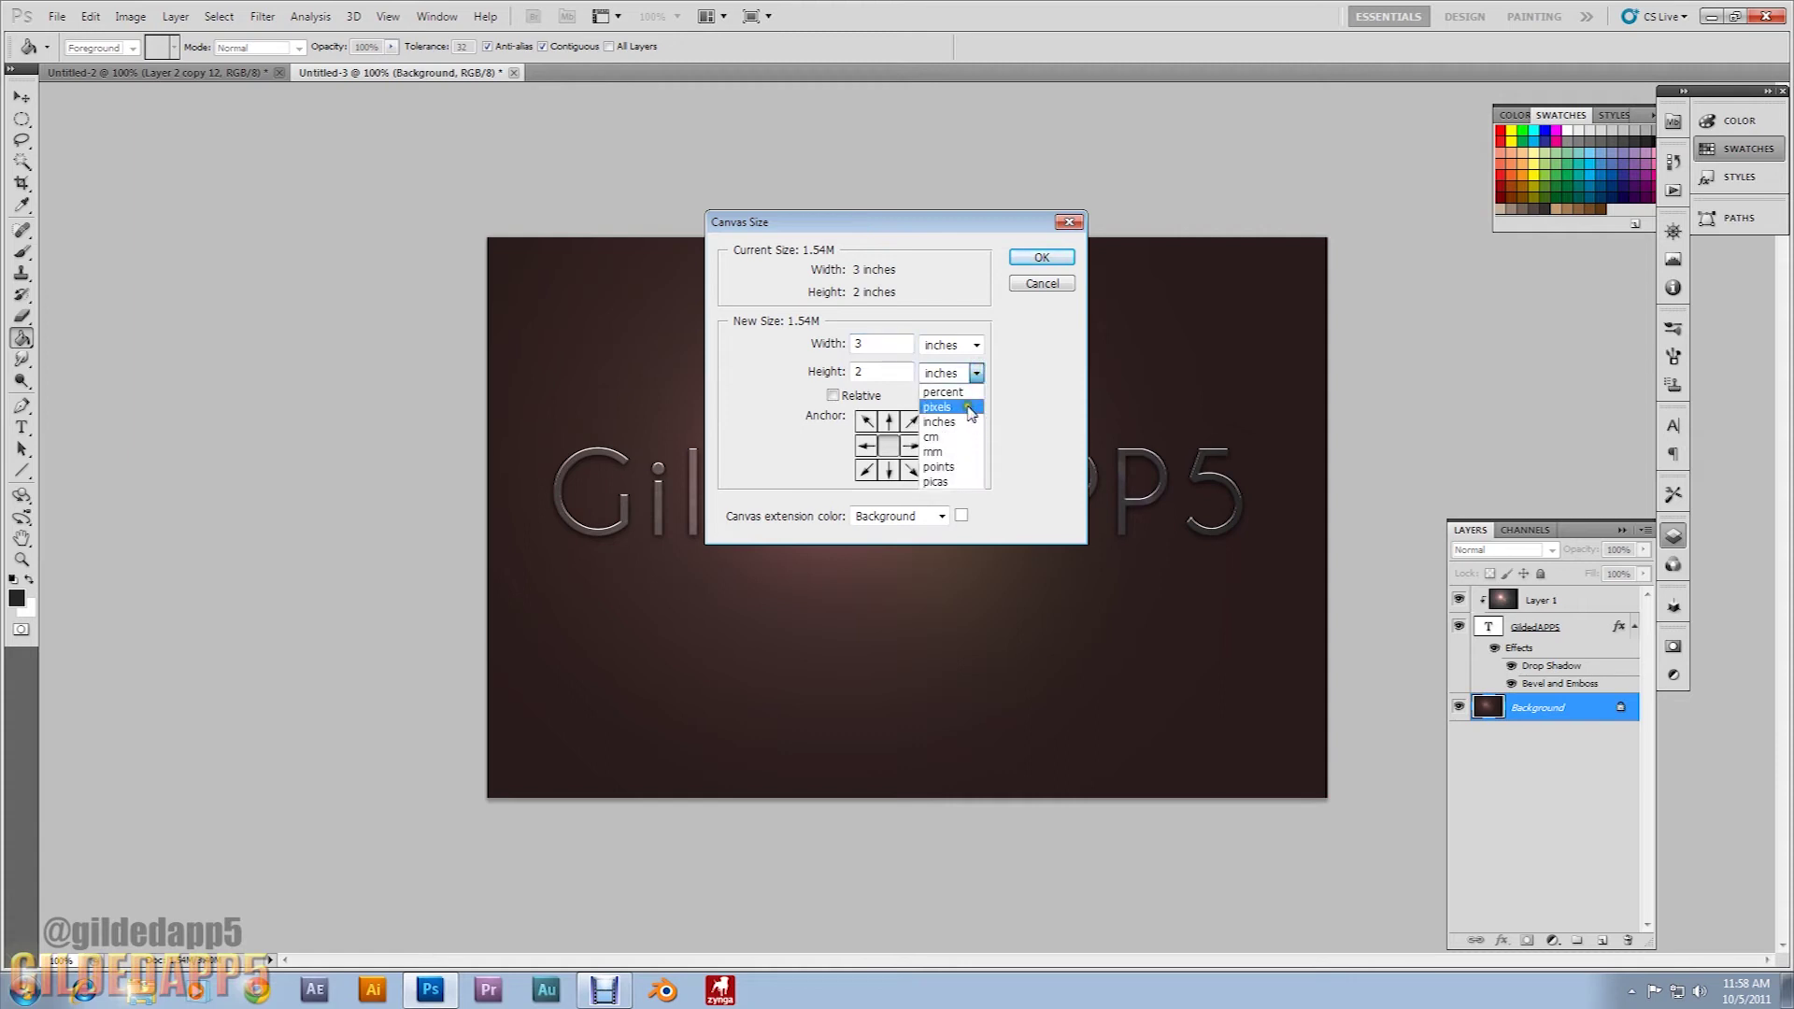
{"action": "left_click", "coordinate": [968, 407]}
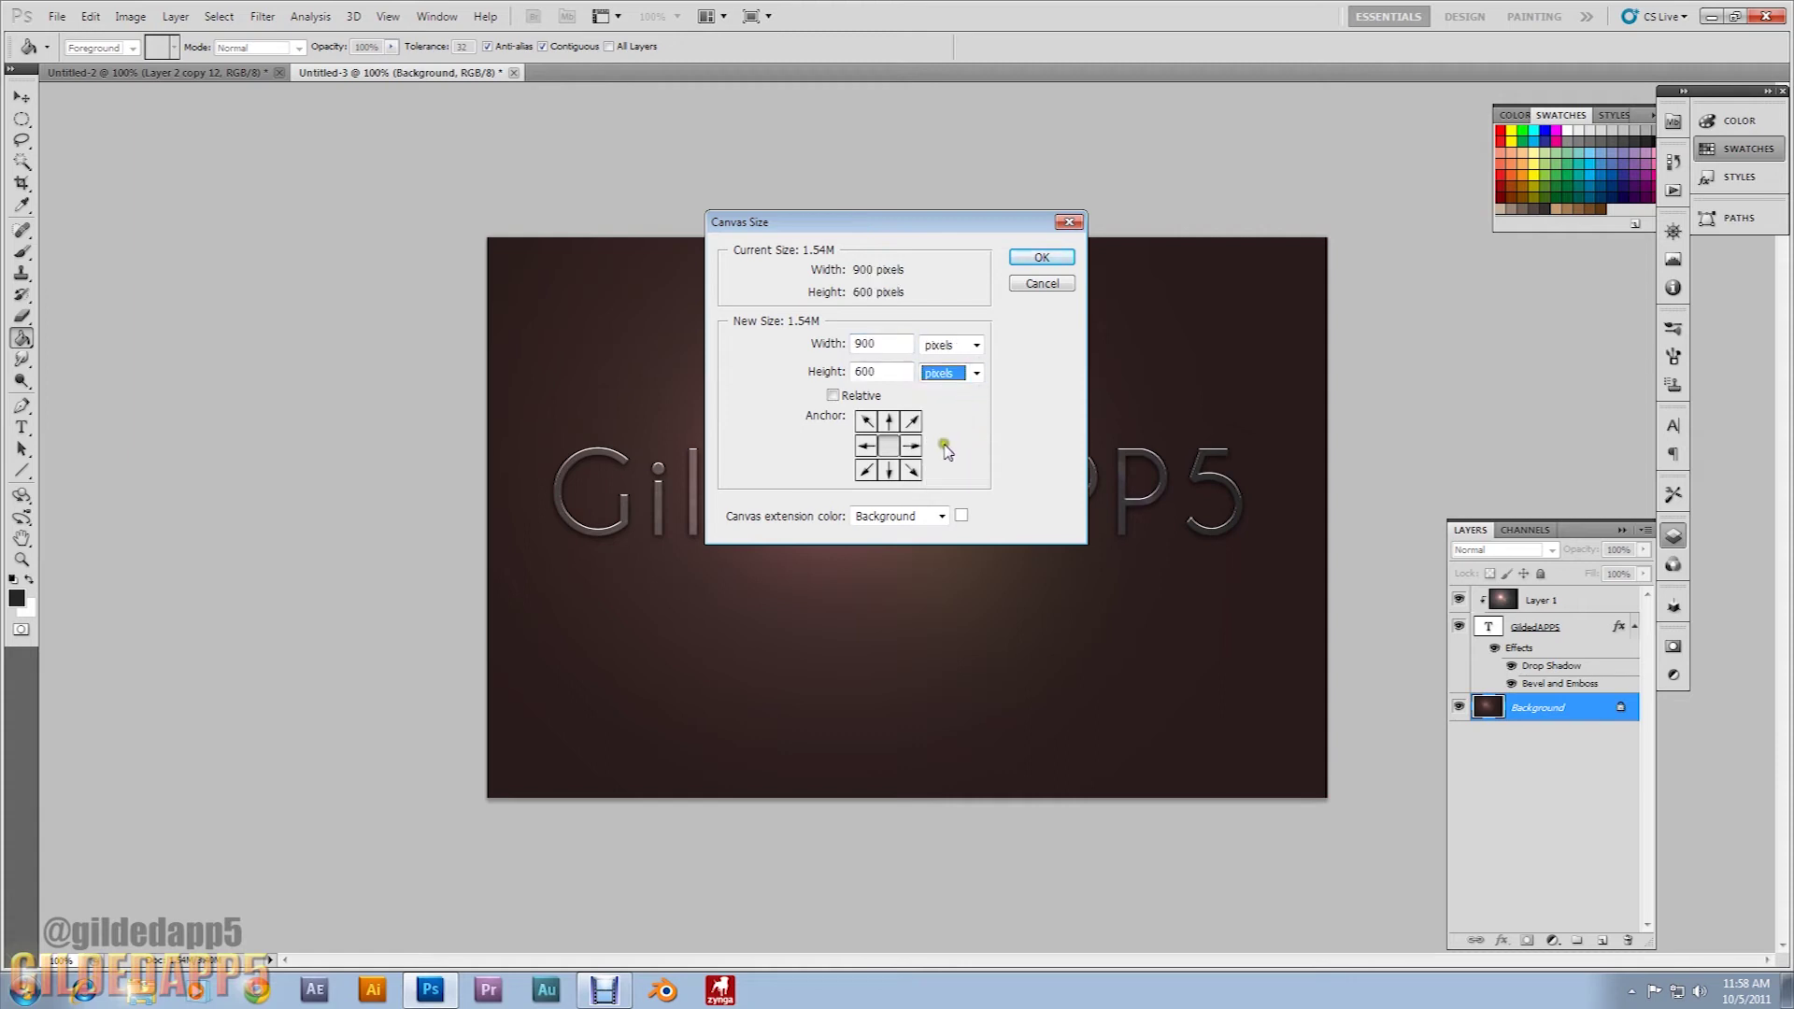
{"action": "left_click", "coordinate": [893, 472]}
{"action": "left_click", "coordinate": [890, 471]}
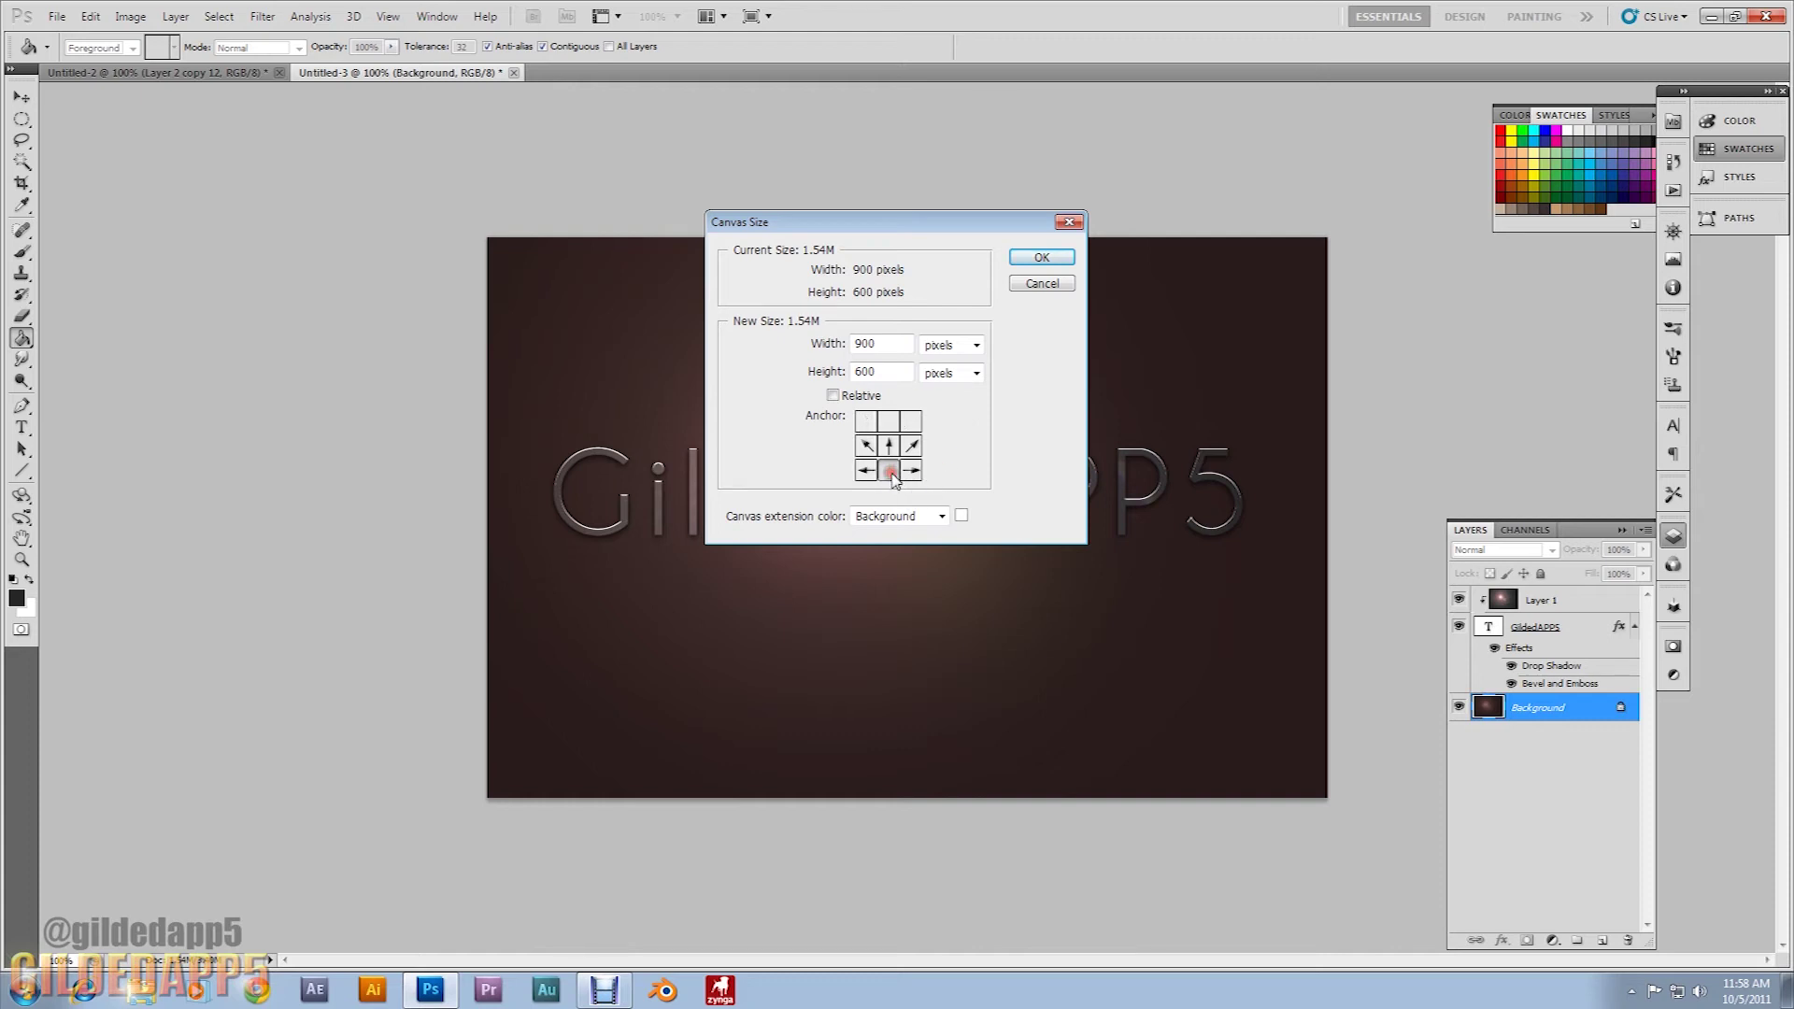
{"action": "left_click", "coordinate": [832, 395]}
{"action": "left_click", "coordinate": [833, 396]}
Set the new canvas height to 1600 pixels and apply the resize.
{"action": "left_click", "coordinate": [855, 371]}
{"action": "left_click", "coordinate": [855, 371]}
{"action": "type", "text": "1"}
{"action": "double_click", "coordinate": [869, 372]}
{"action": "left_click", "coordinate": [890, 470]}
{"action": "left_click", "coordinate": [1042, 259]}
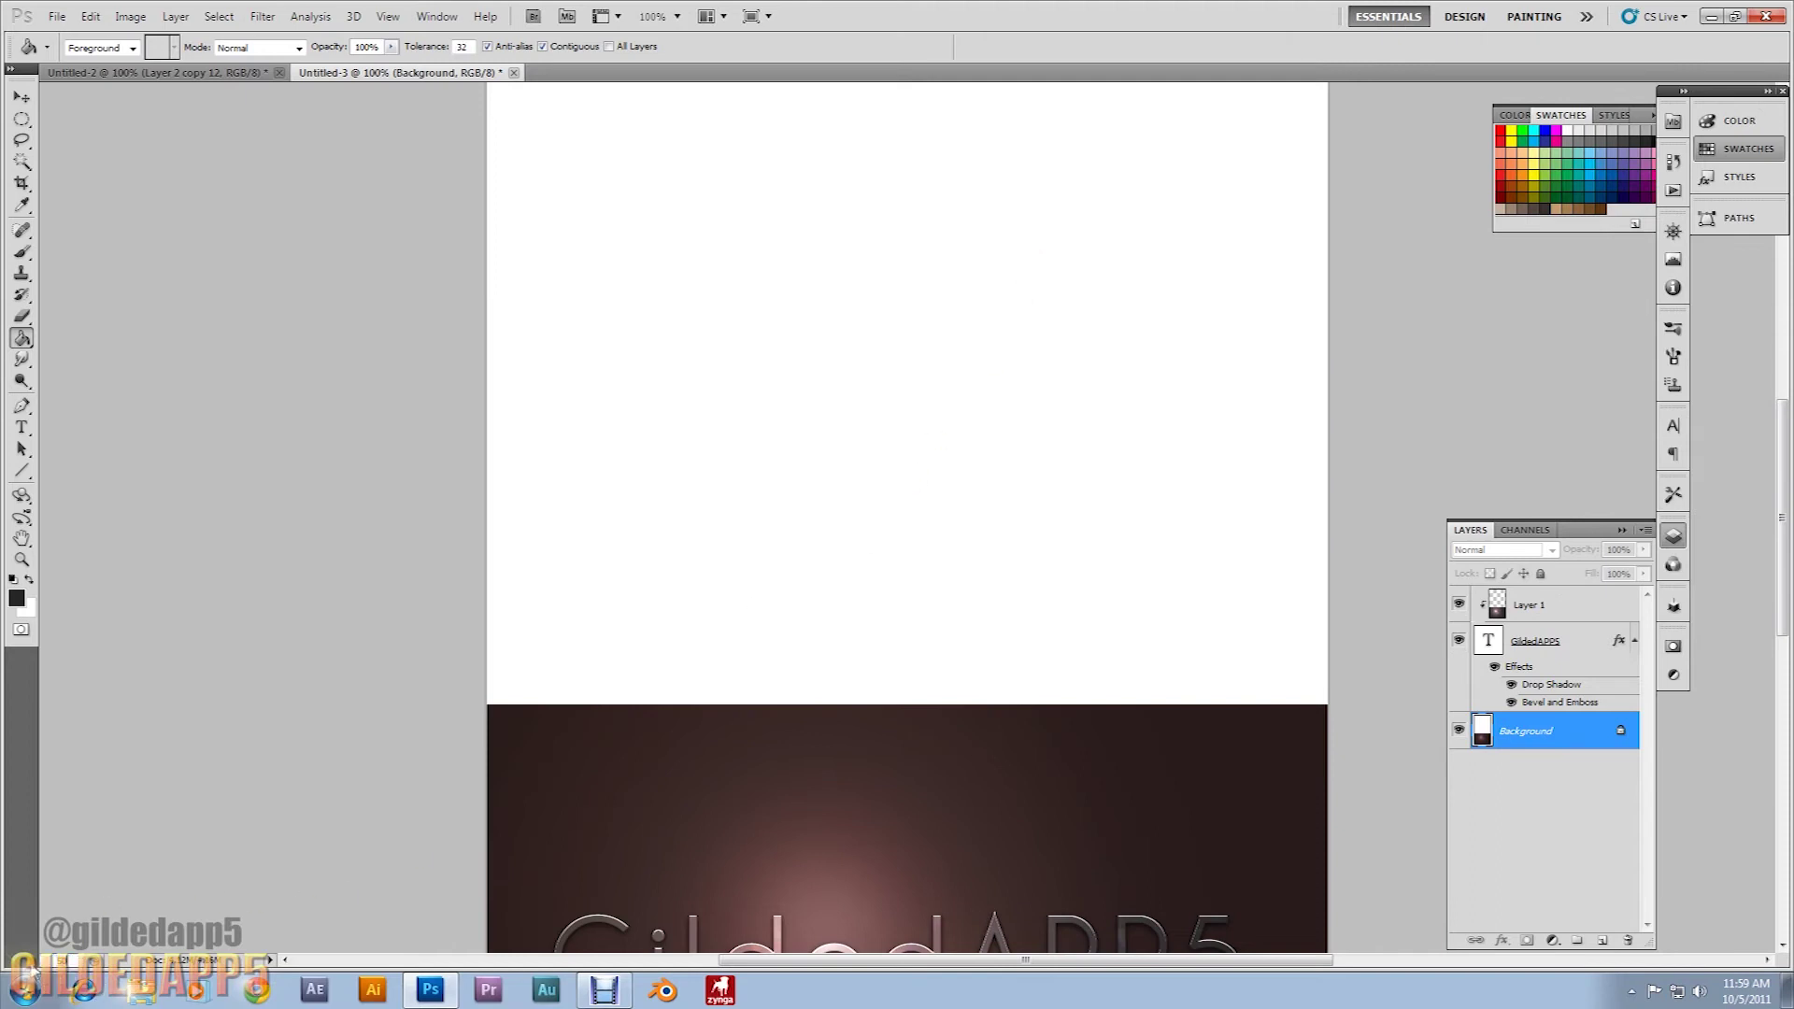
Zoom out to fit the tall canvas and load the GildedAPP5 text layer's letter outline as a selection.
{"action": "key", "text": "Return"}
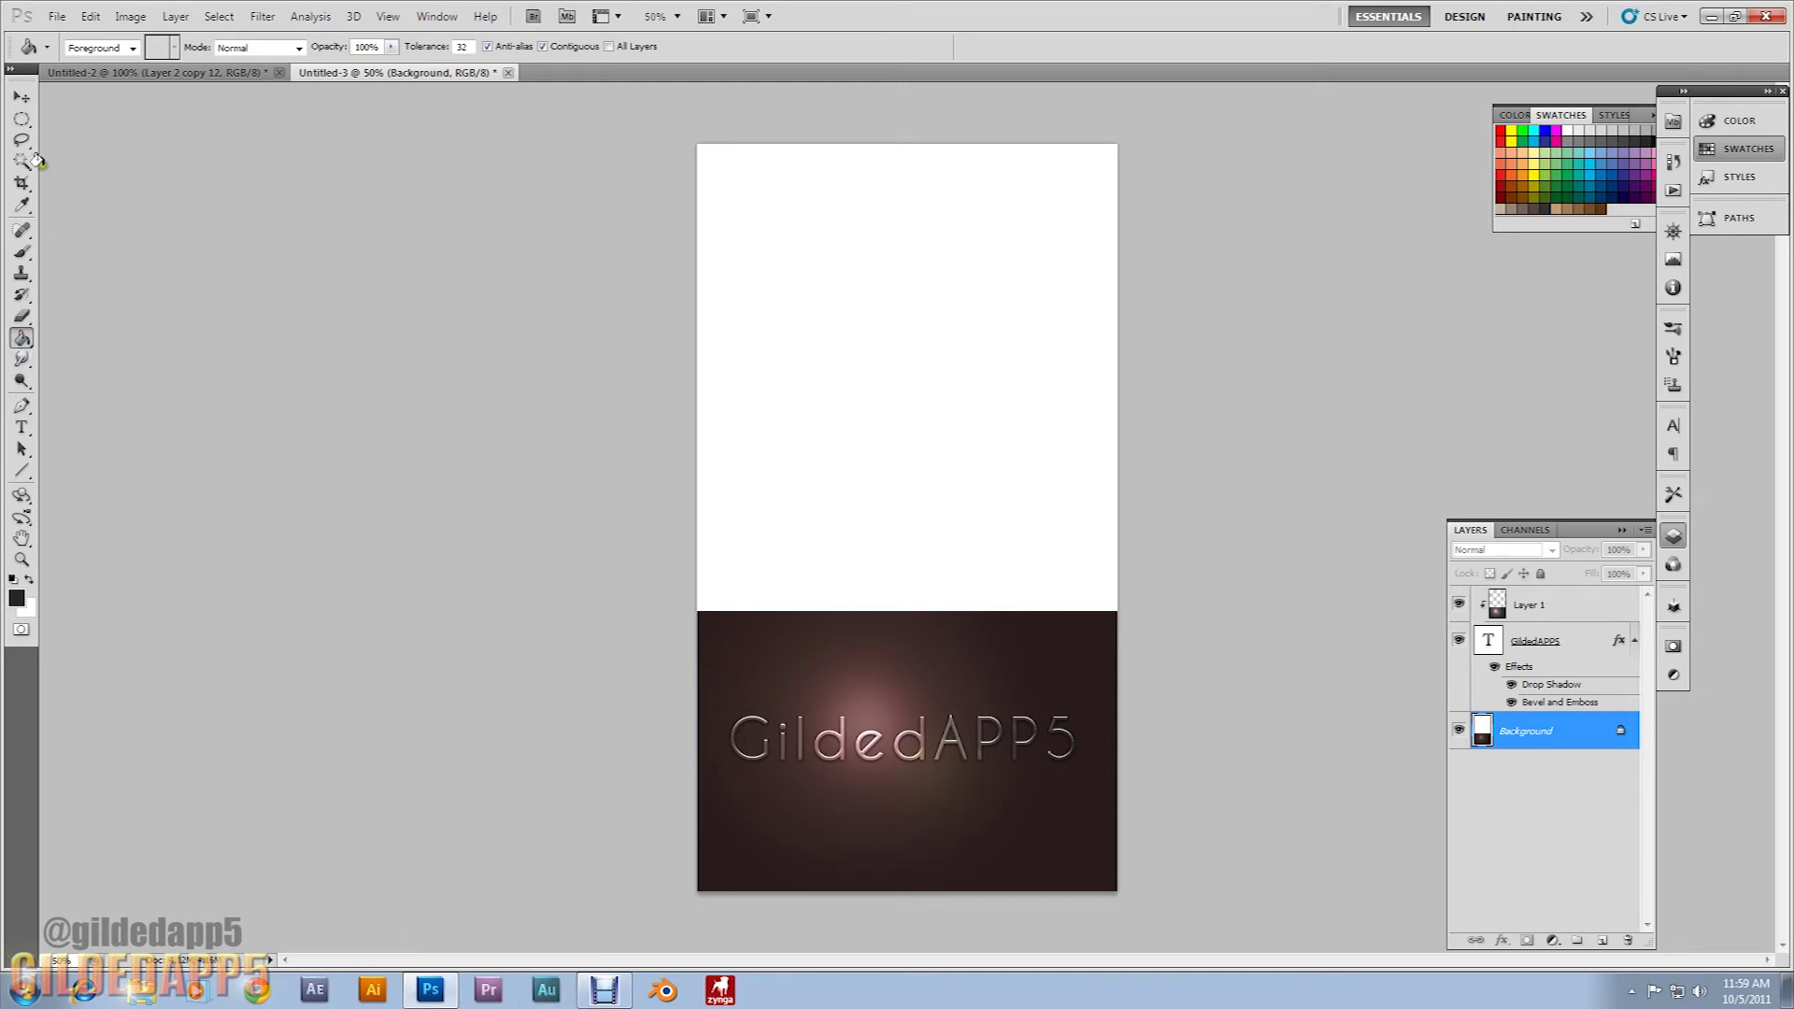
{"action": "left_click", "coordinate": [24, 98]}
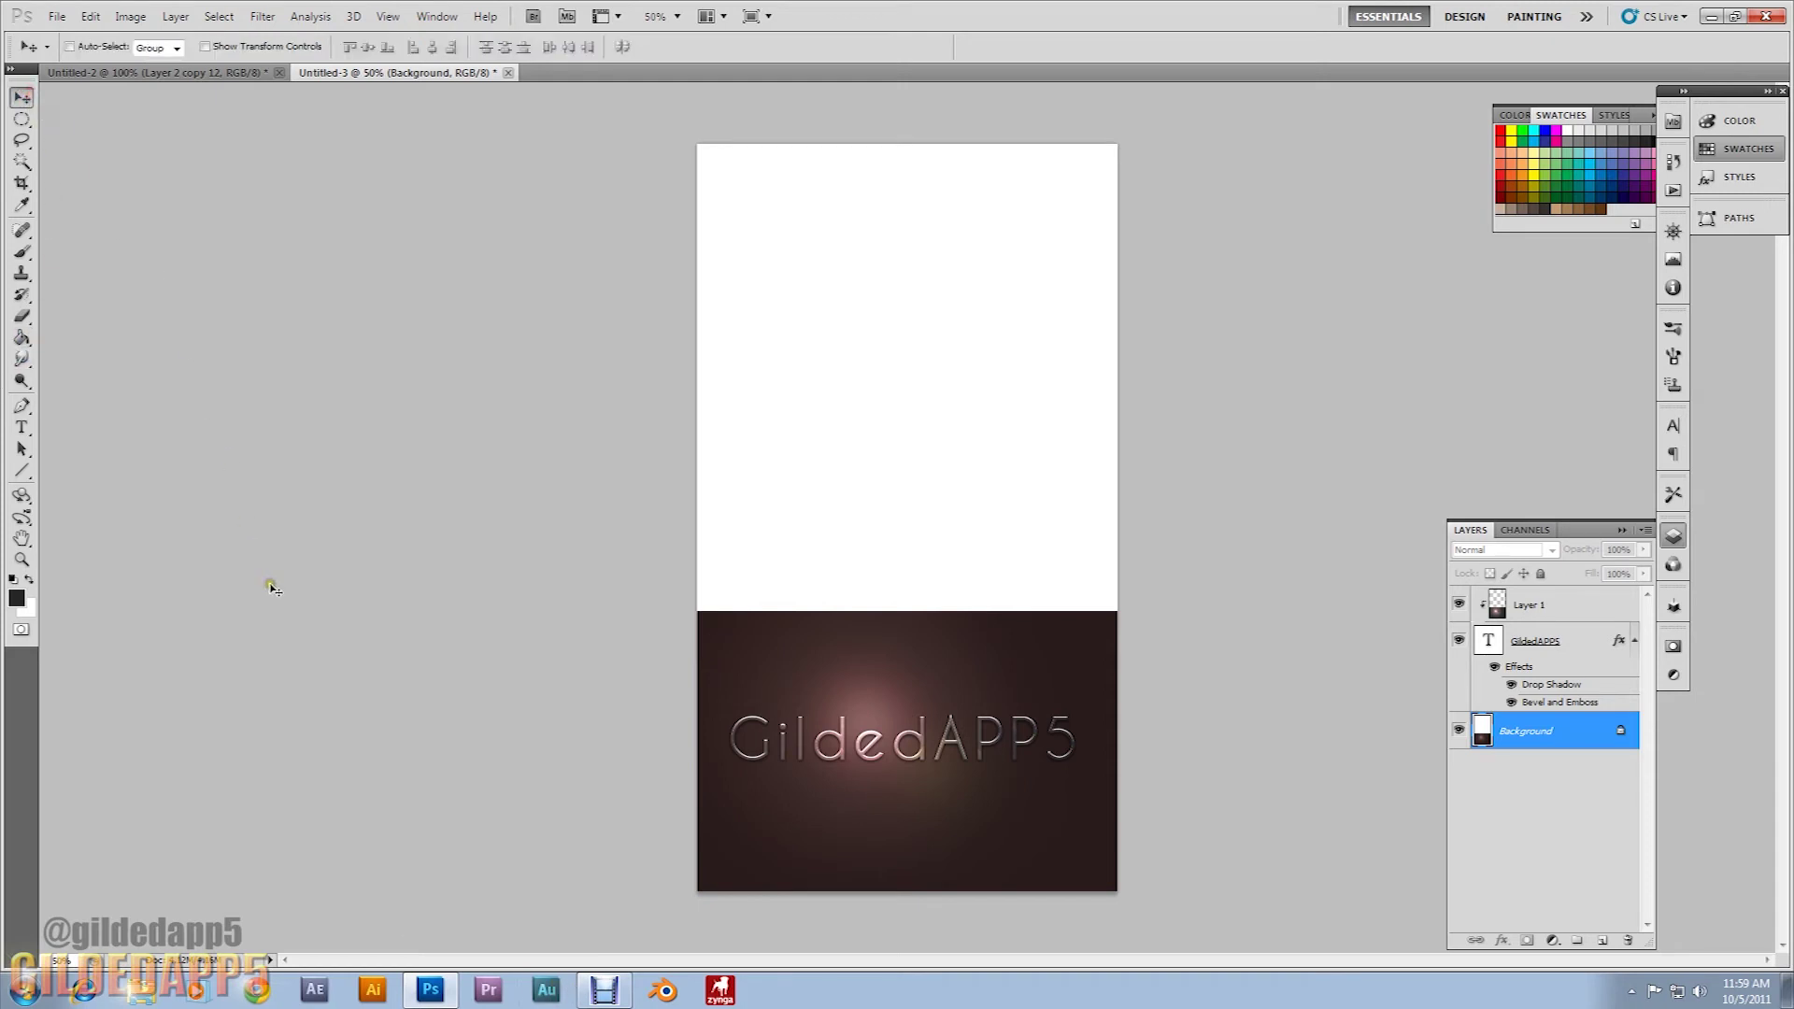
{"action": "left_click", "coordinate": [1490, 641], "text": "ctrl"}
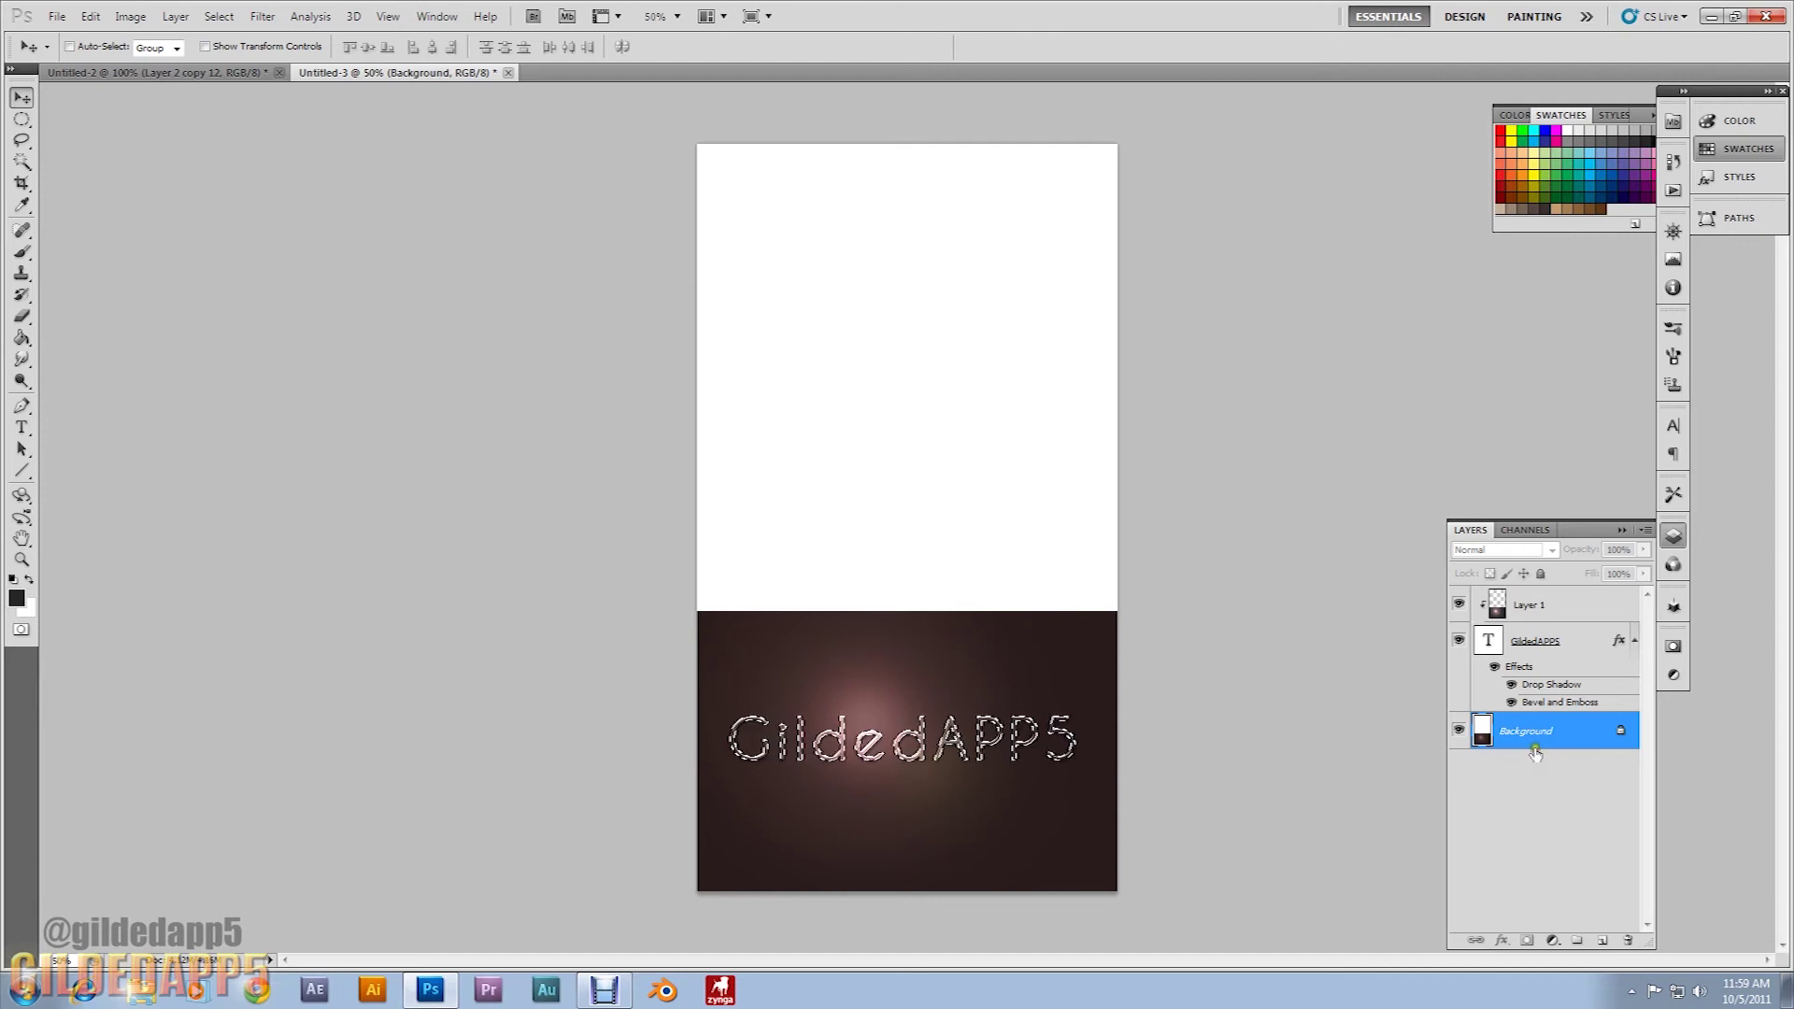
Add a new Layer 2 under the text and set the foreground colour to pure black.
{"action": "left_click", "coordinate": [1602, 940]}
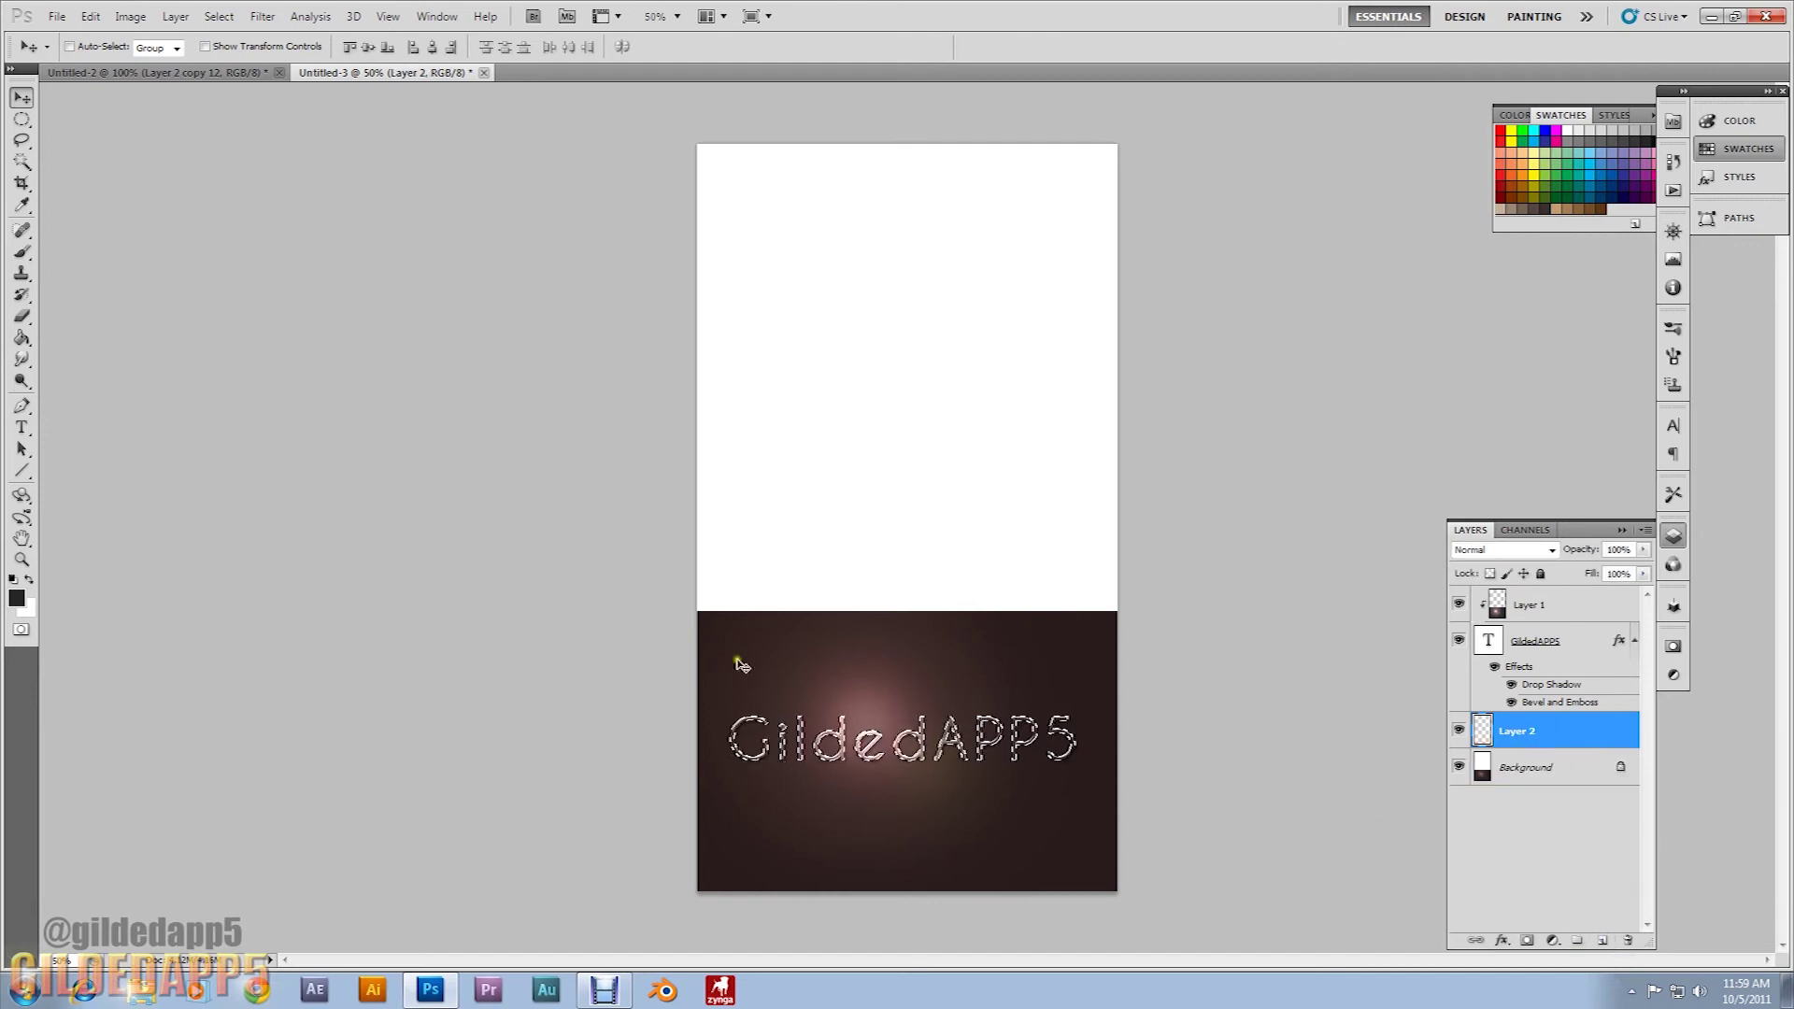
{"action": "left_click", "coordinate": [14, 578]}
{"action": "left_click", "coordinate": [22, 597]}
{"action": "left_click", "coordinate": [22, 600]}
{"action": "left_click_drag", "start_coordinate": [1175, 791], "coordinate": [1195, 809]}
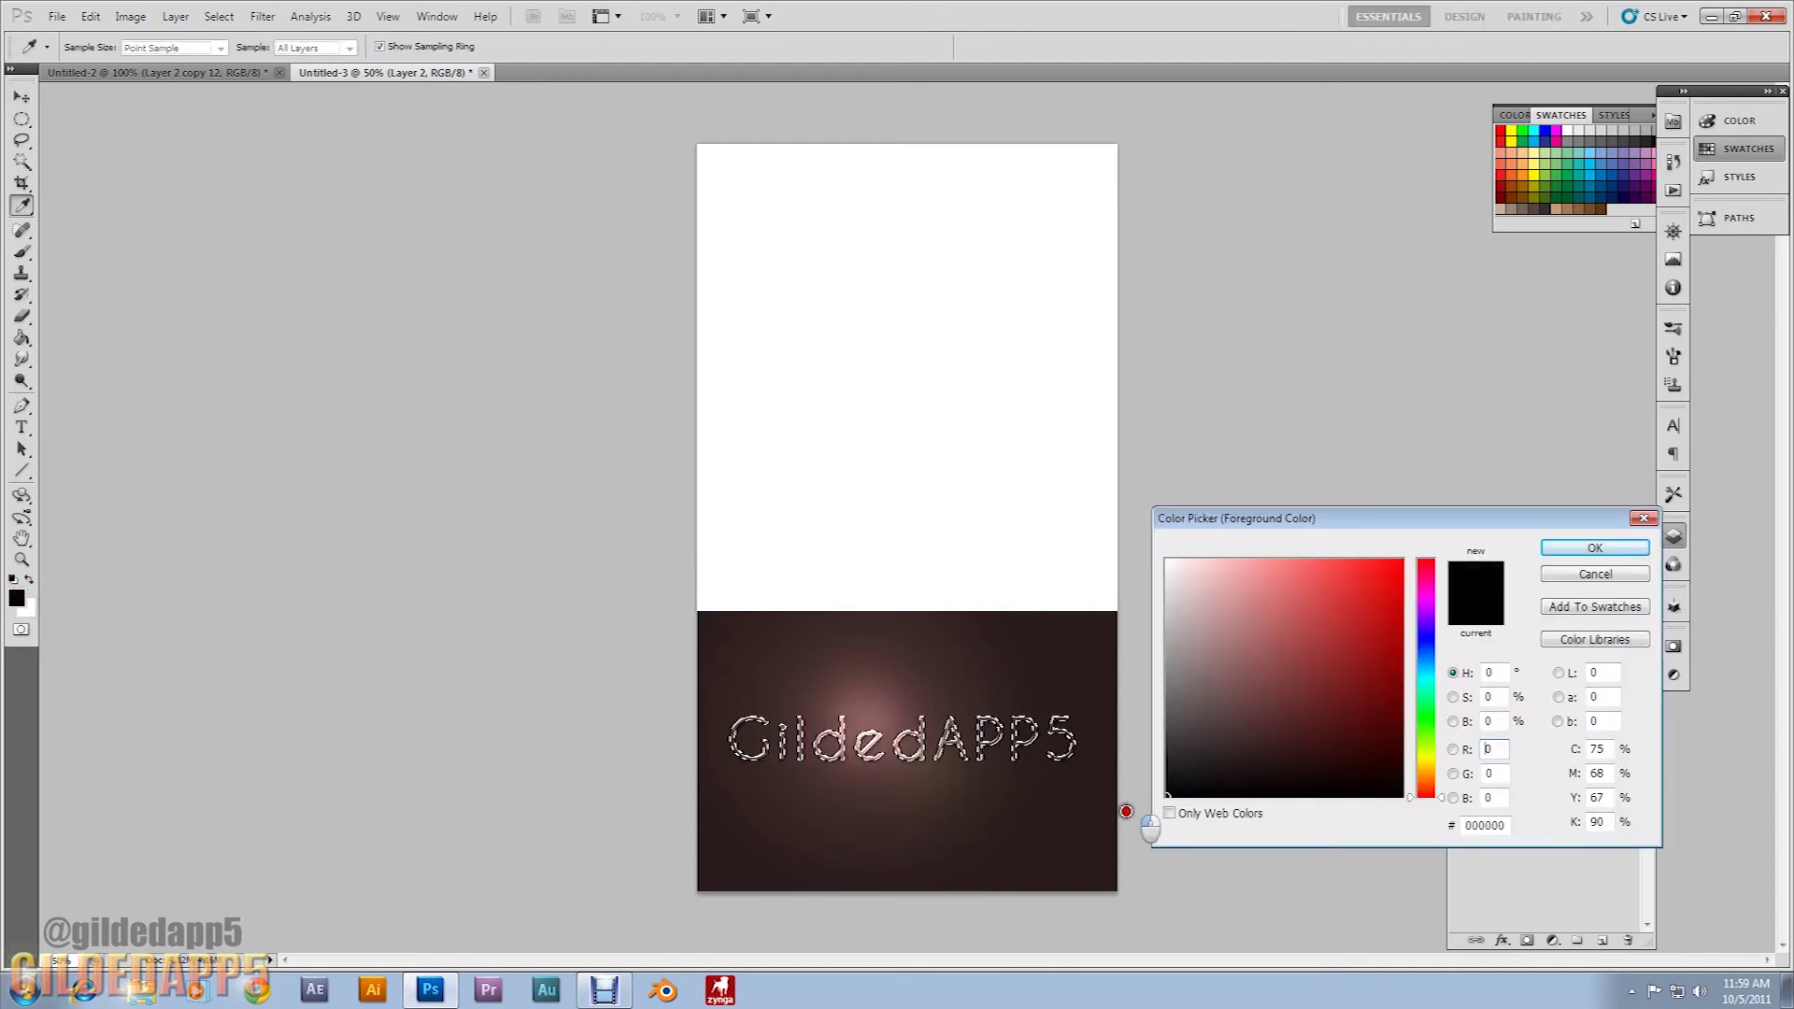
{"action": "left_click", "coordinate": [1586, 550]}
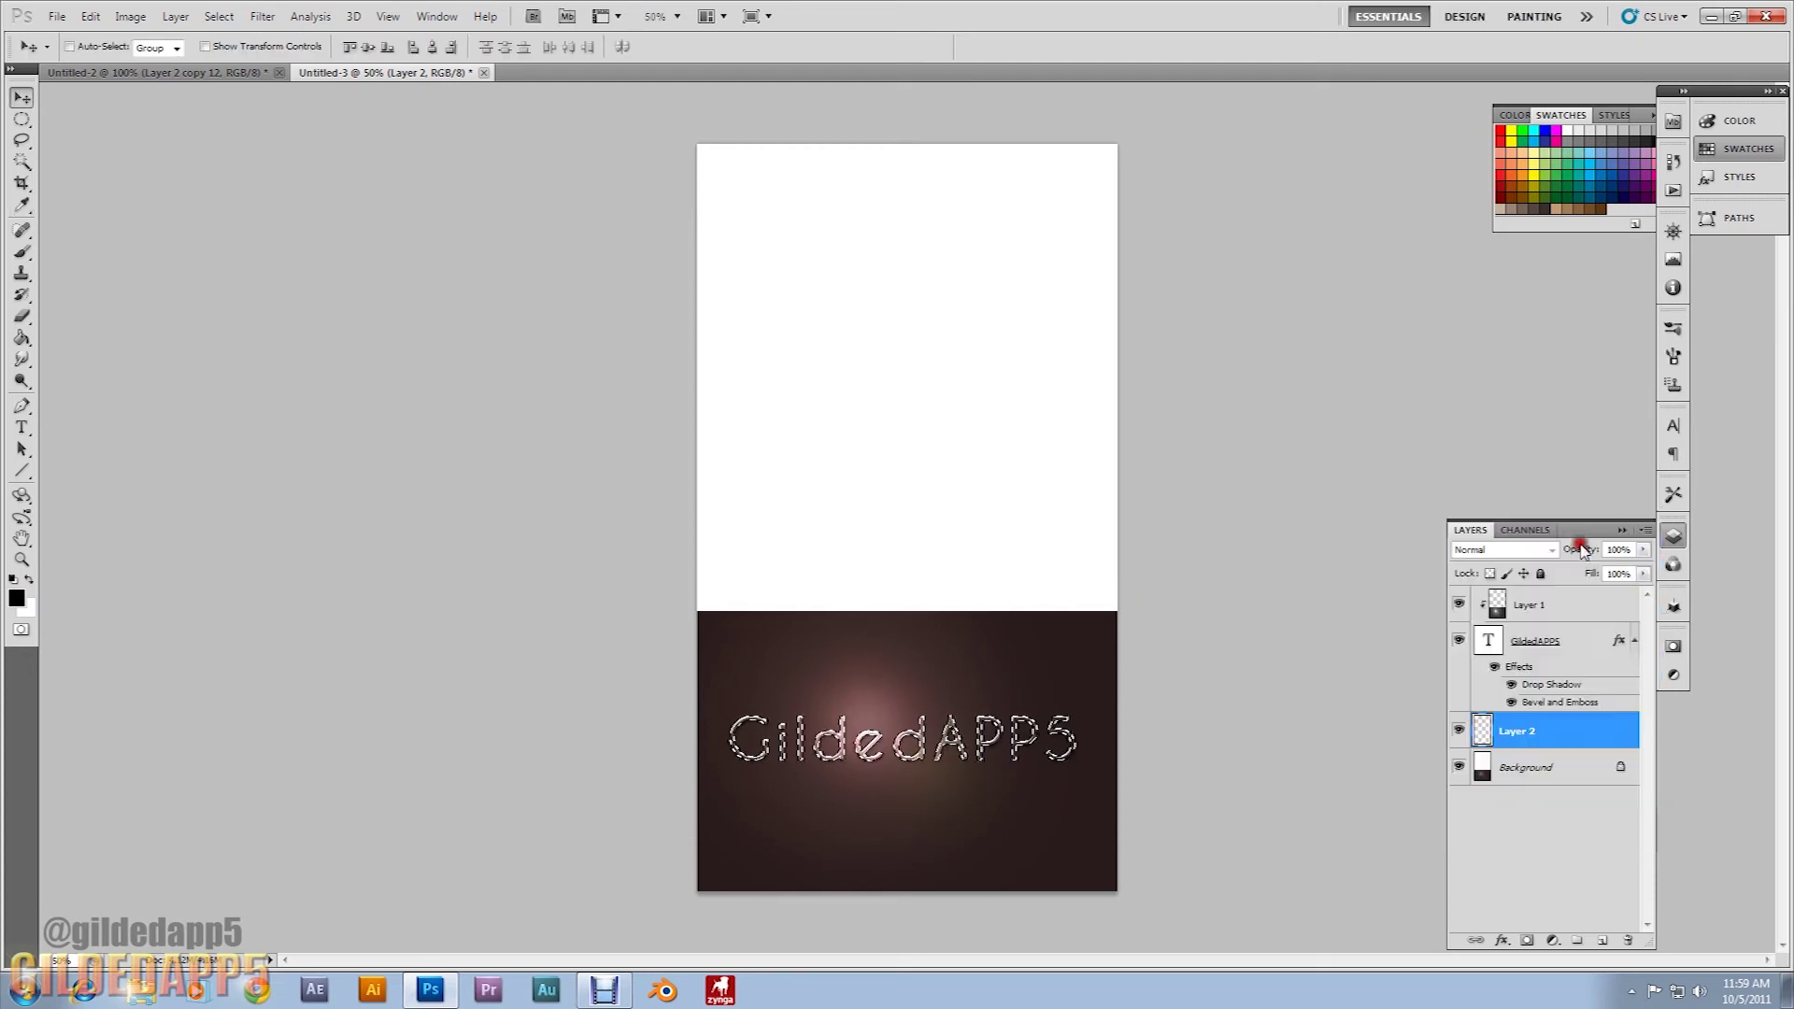
Fill the letter selection with black using the Paint Bucket, then deselect.
{"action": "left_click", "coordinate": [19, 337]}
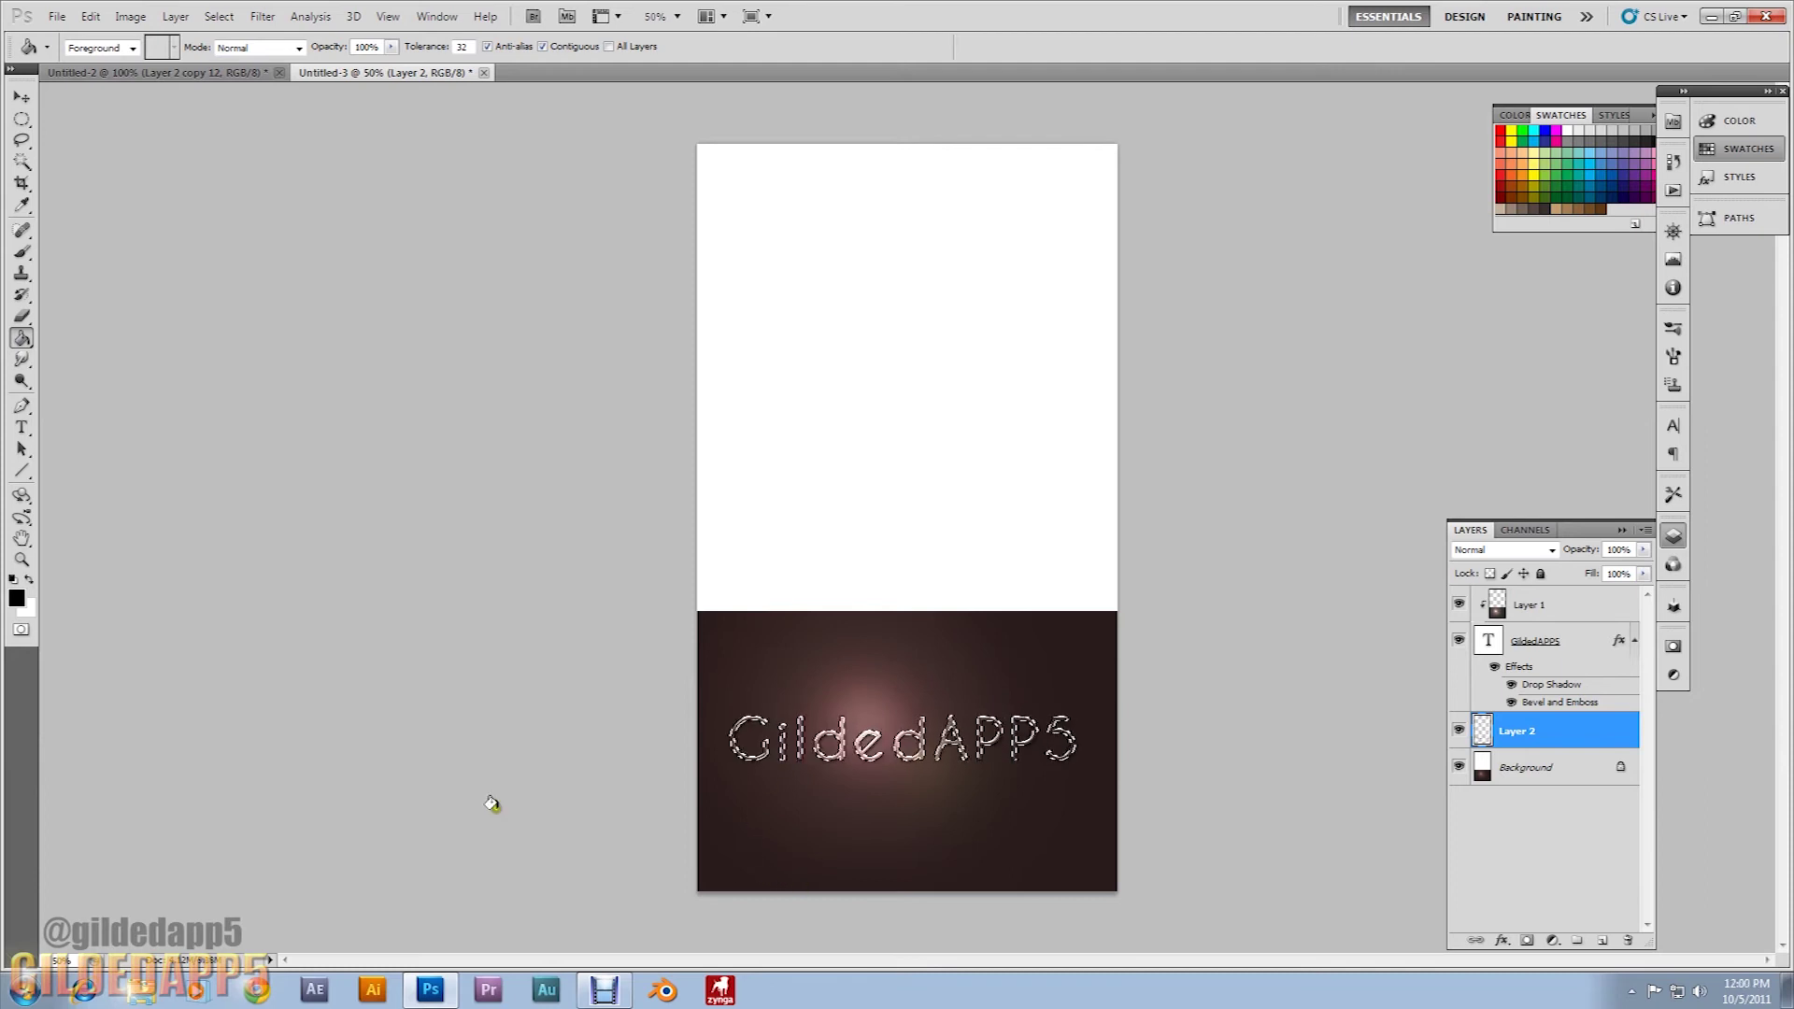
{"action": "left_click", "coordinate": [22, 98]}
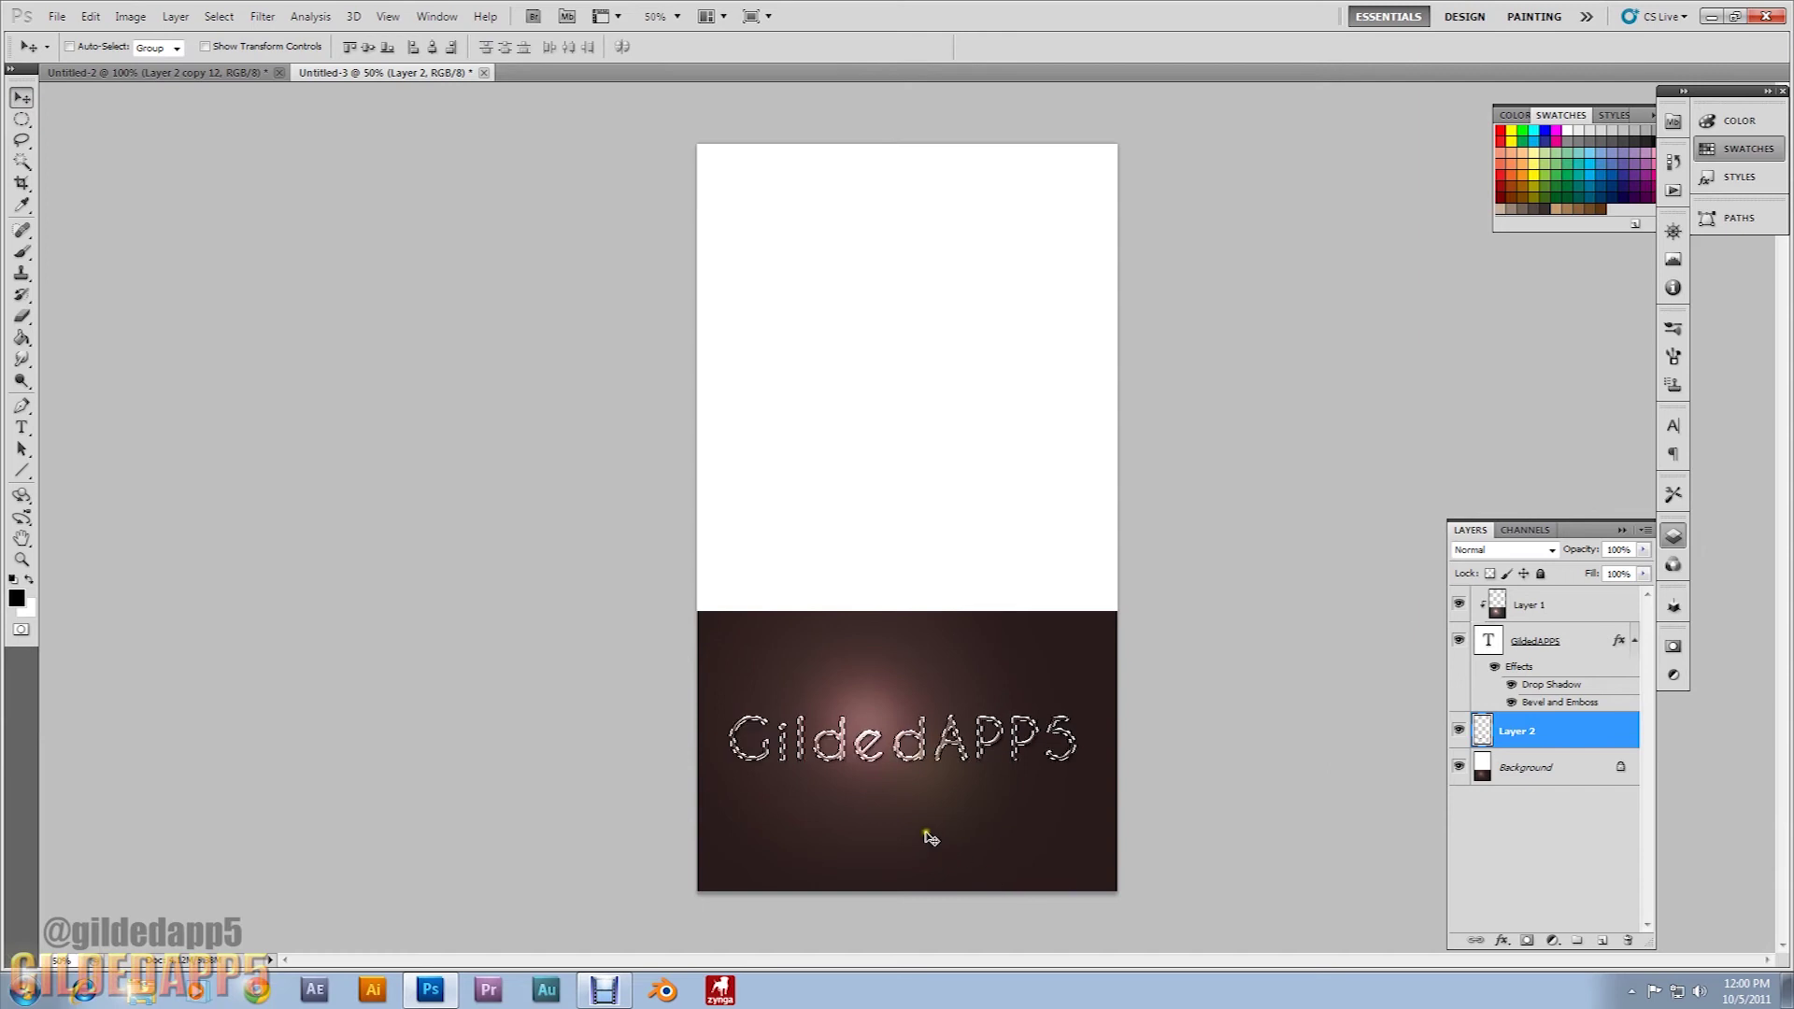
{"action": "key", "text": "ctrl+d"}
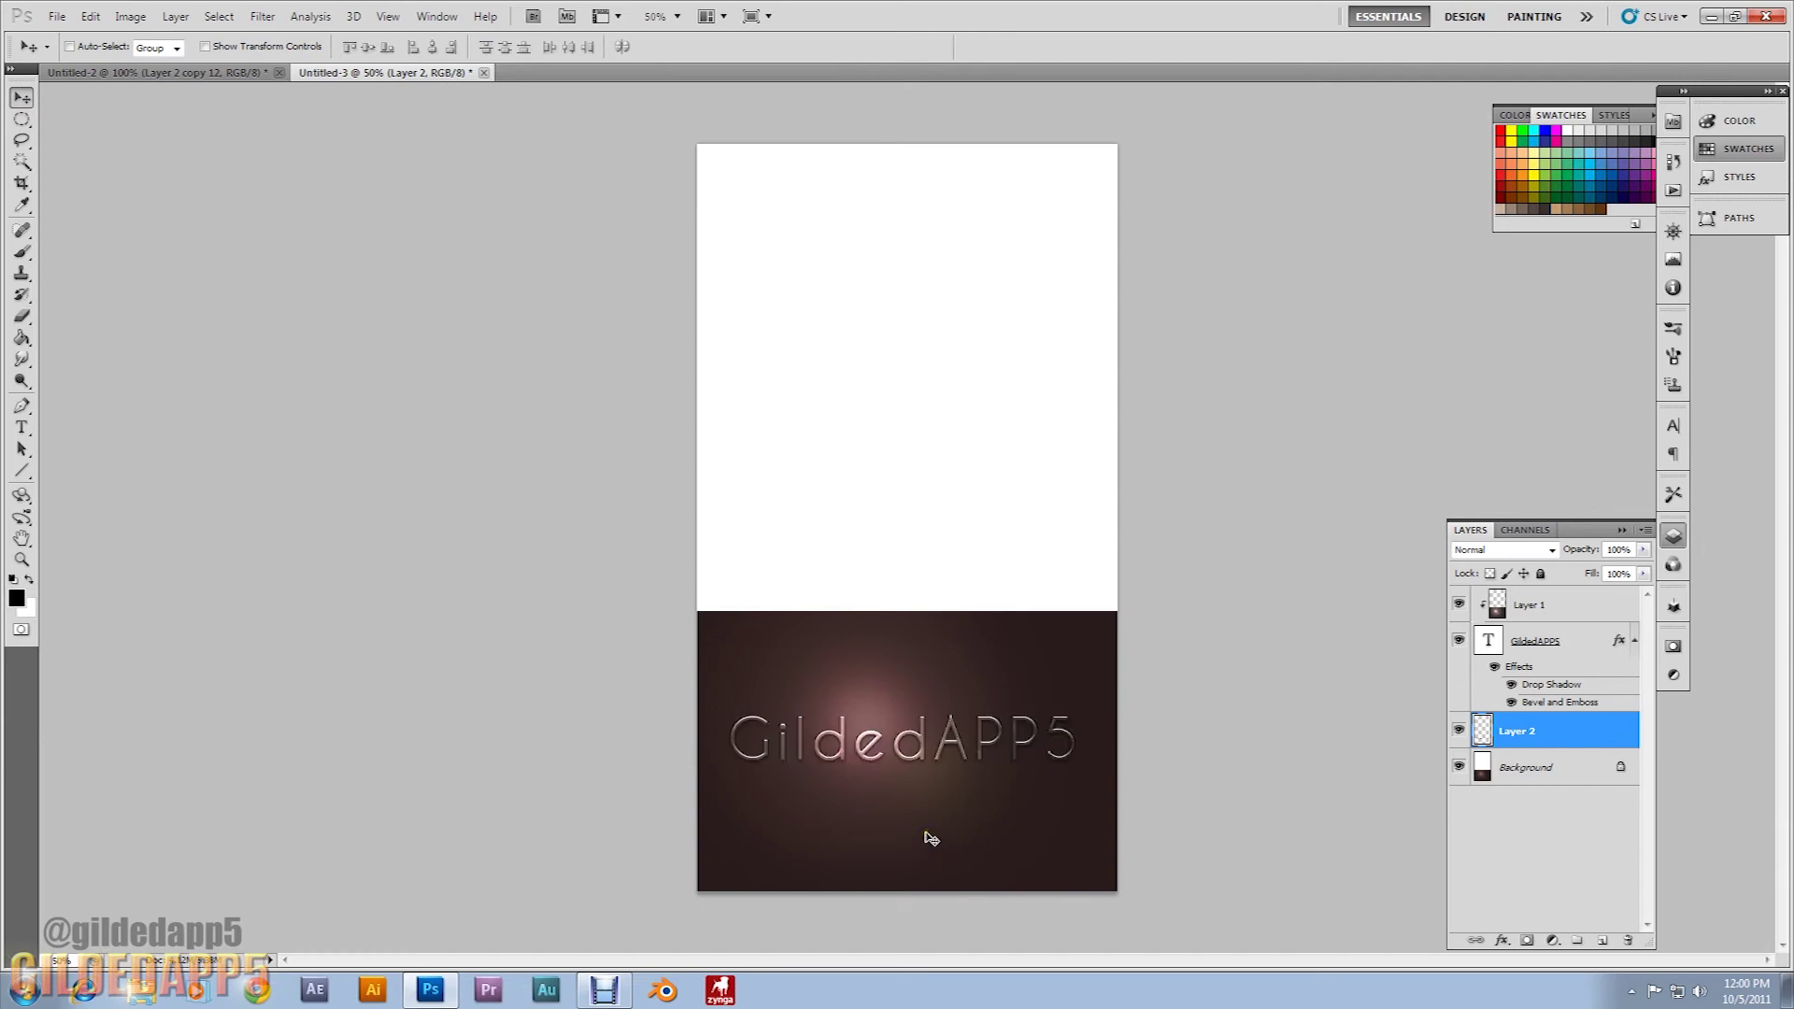
Create a new action set named dop3 in the Actions panel.
{"action": "left_click", "coordinate": [1673, 192]}
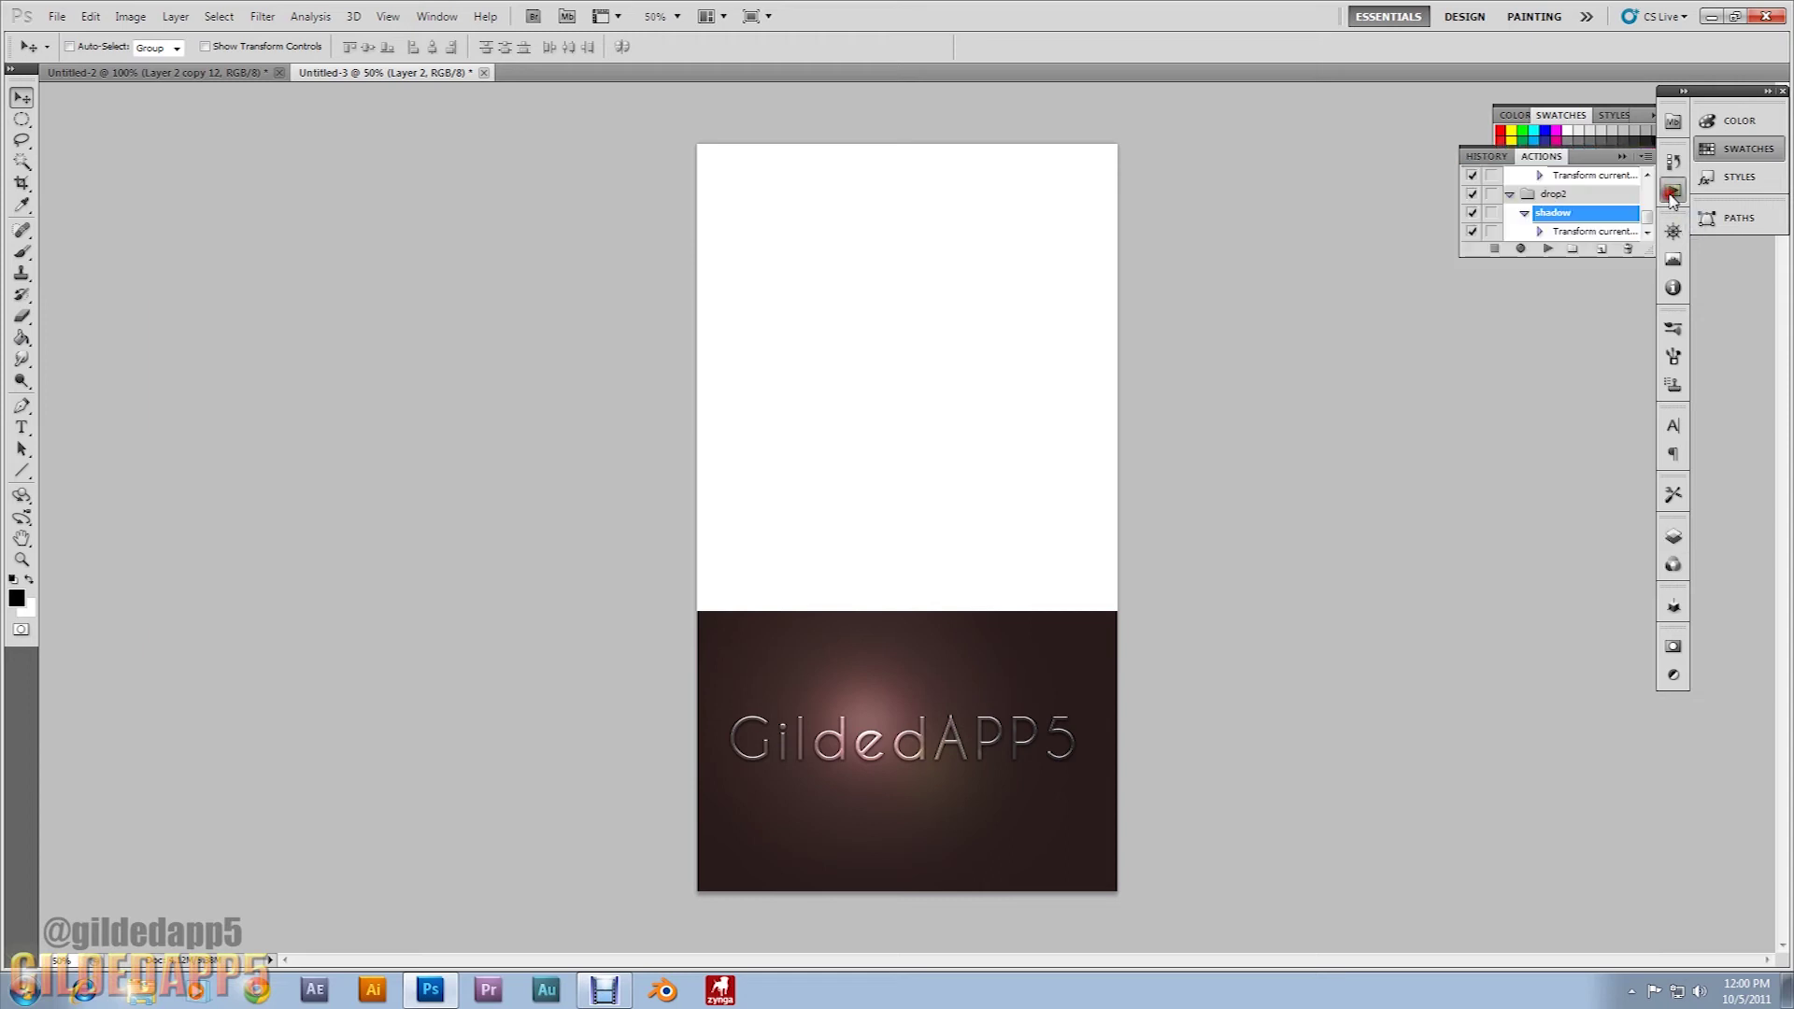
{"action": "left_click", "coordinate": [1573, 248]}
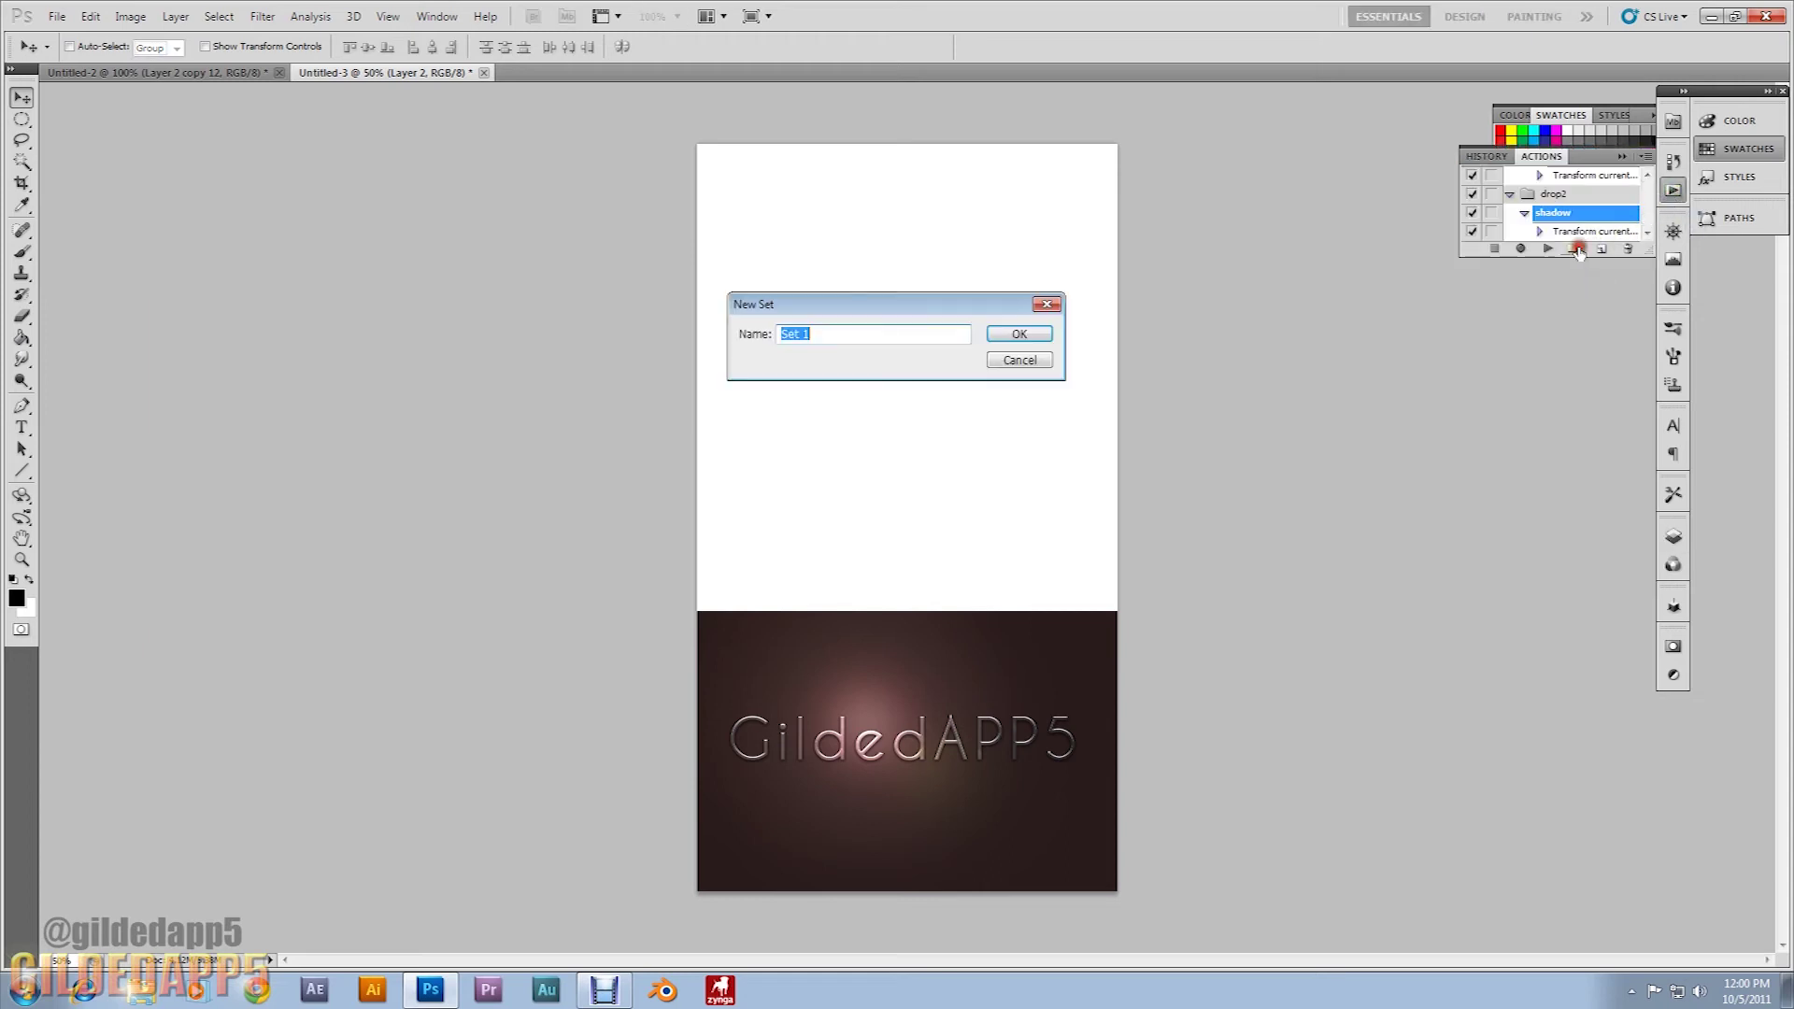
{"action": "left_click", "coordinate": [838, 346]}
{"action": "type", "text": "dop3"}
{"action": "left_click", "coordinate": [1005, 329]}
{"action": "left_click", "coordinate": [1007, 336]}
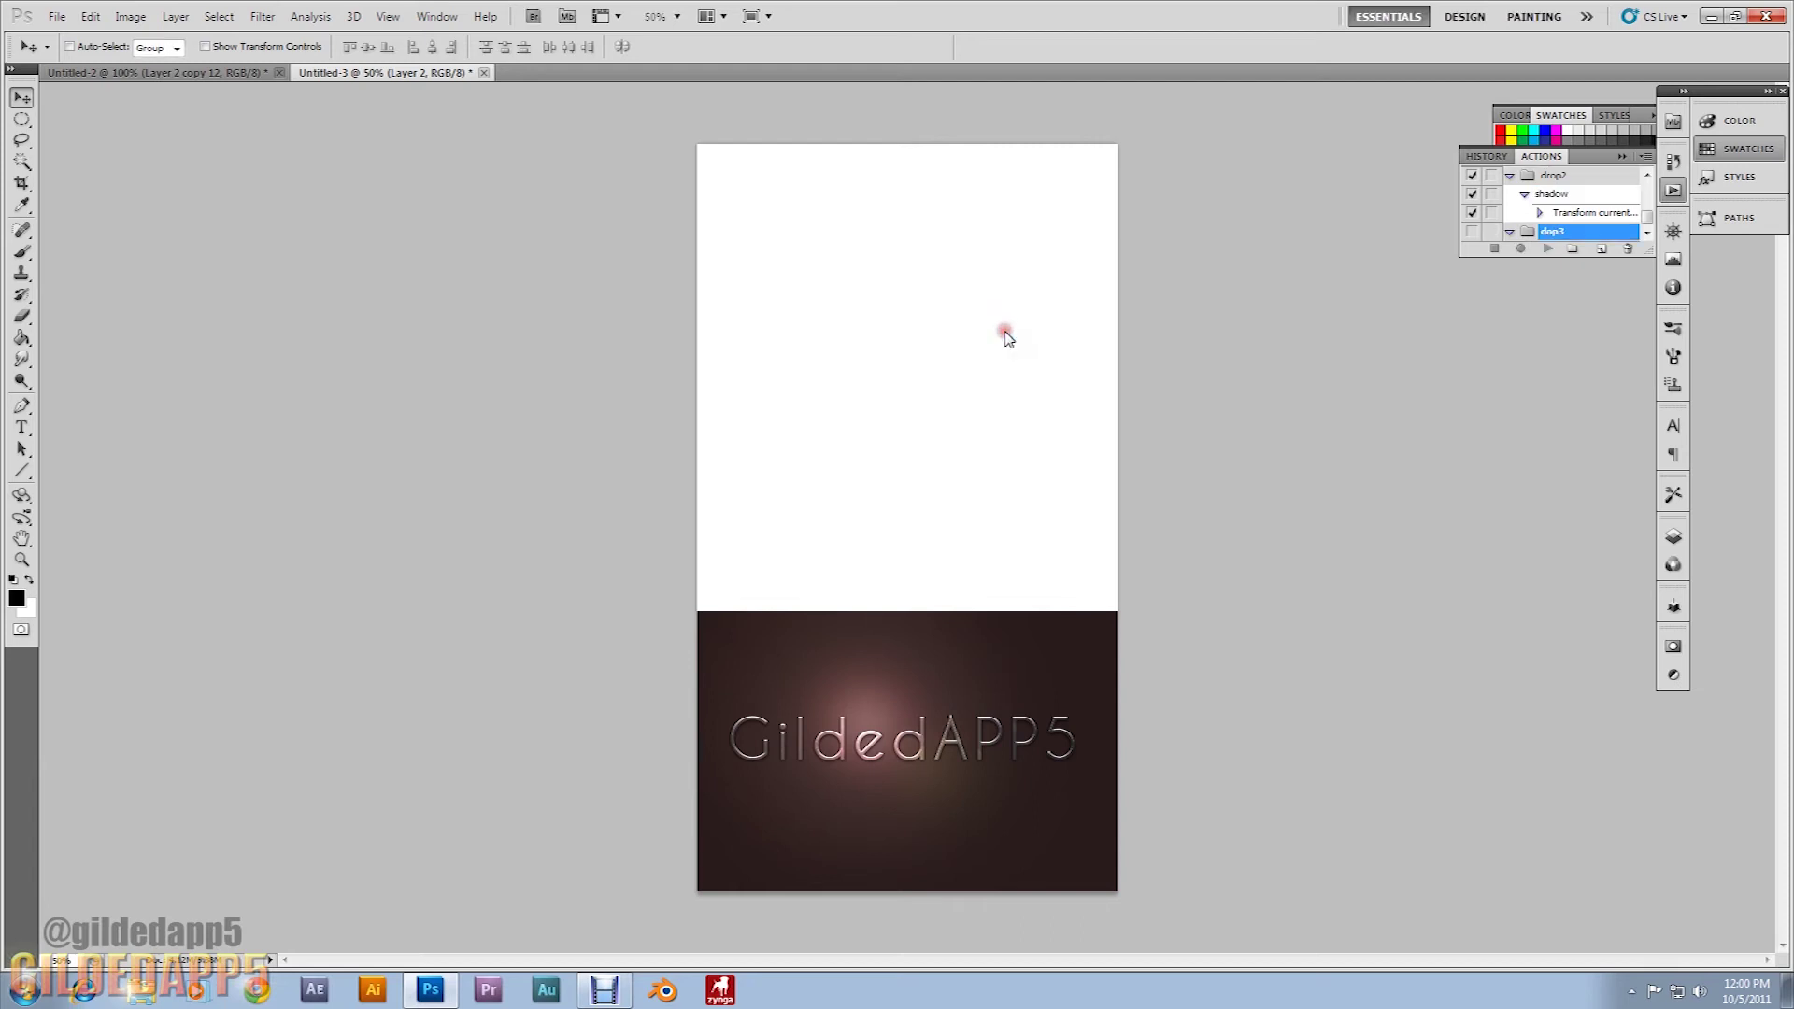
Add a new action named 'hadow' to the dop3 set.
{"action": "left_click", "coordinate": [1602, 250]}
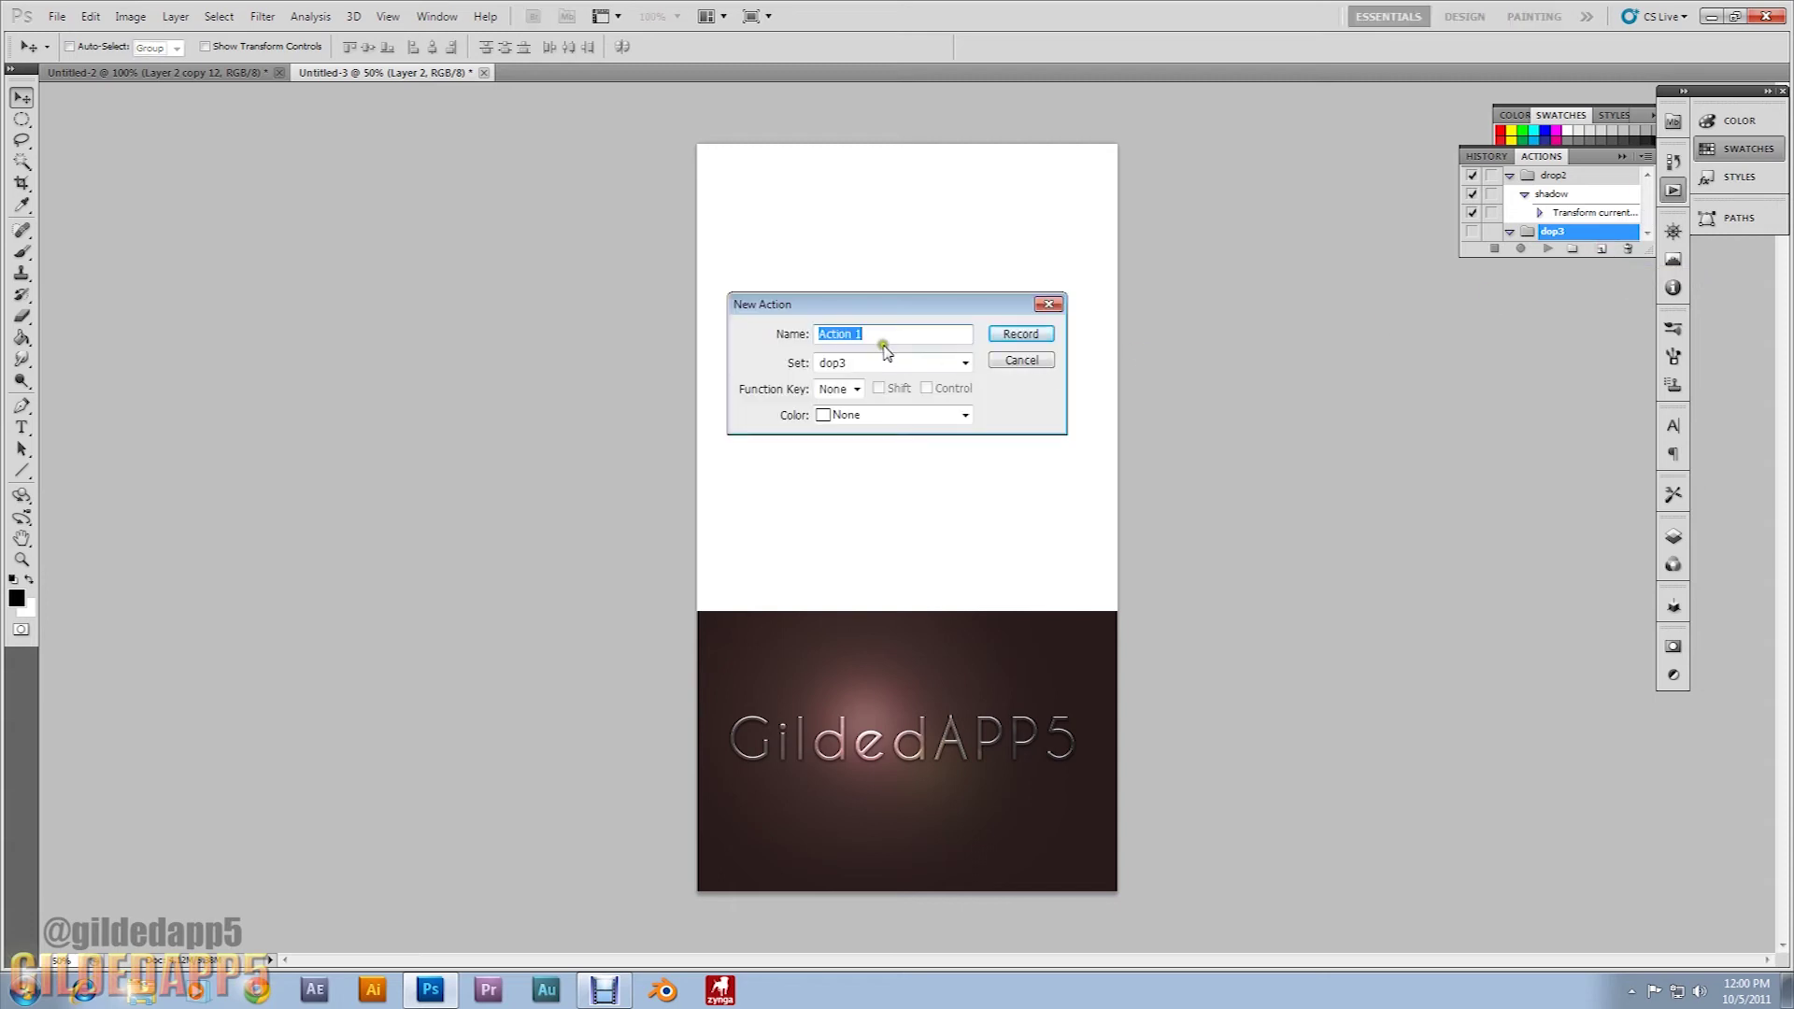
{"action": "type", "text": "hadow"}
{"action": "left_click_drag", "start_coordinate": [878, 334], "coordinate": [814, 338]}
{"action": "left_click", "coordinate": [882, 338]}
Start recording, duplicate Layer 2 and move the transform pivot to the canvas top.
{"action": "left_click", "coordinate": [1020, 335]}
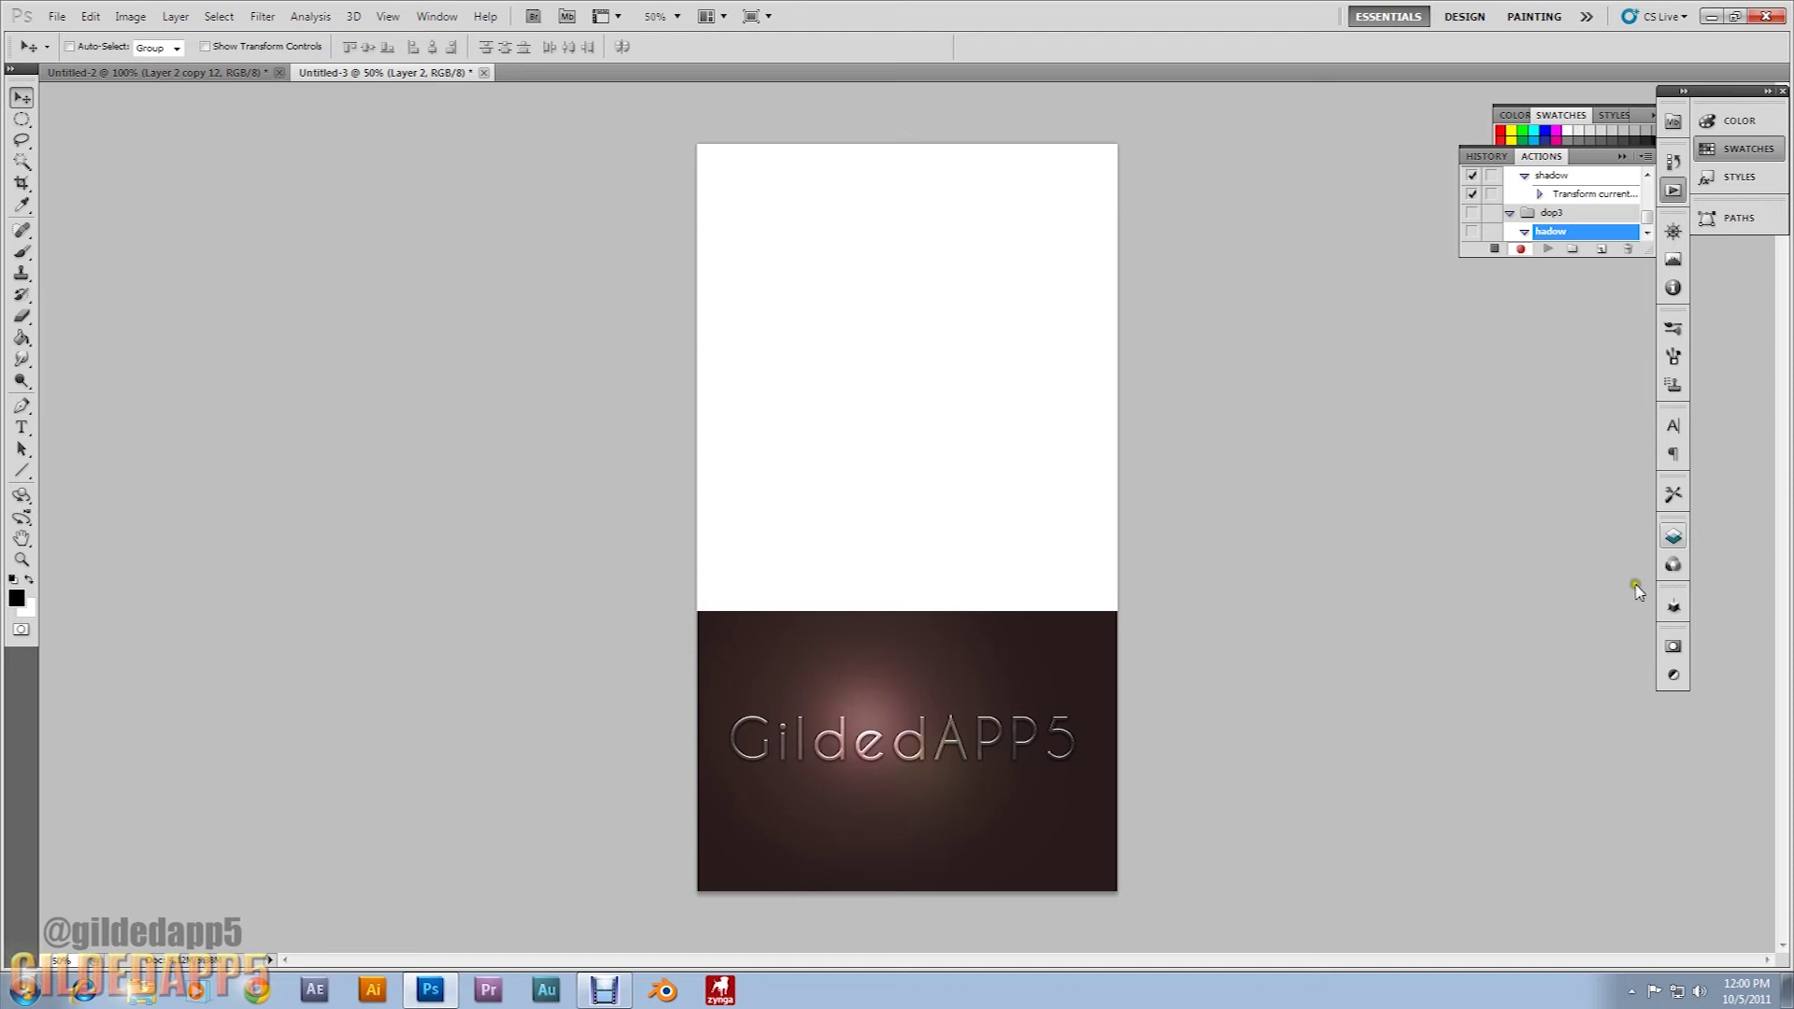
{"action": "left_click", "coordinate": [1673, 536]}
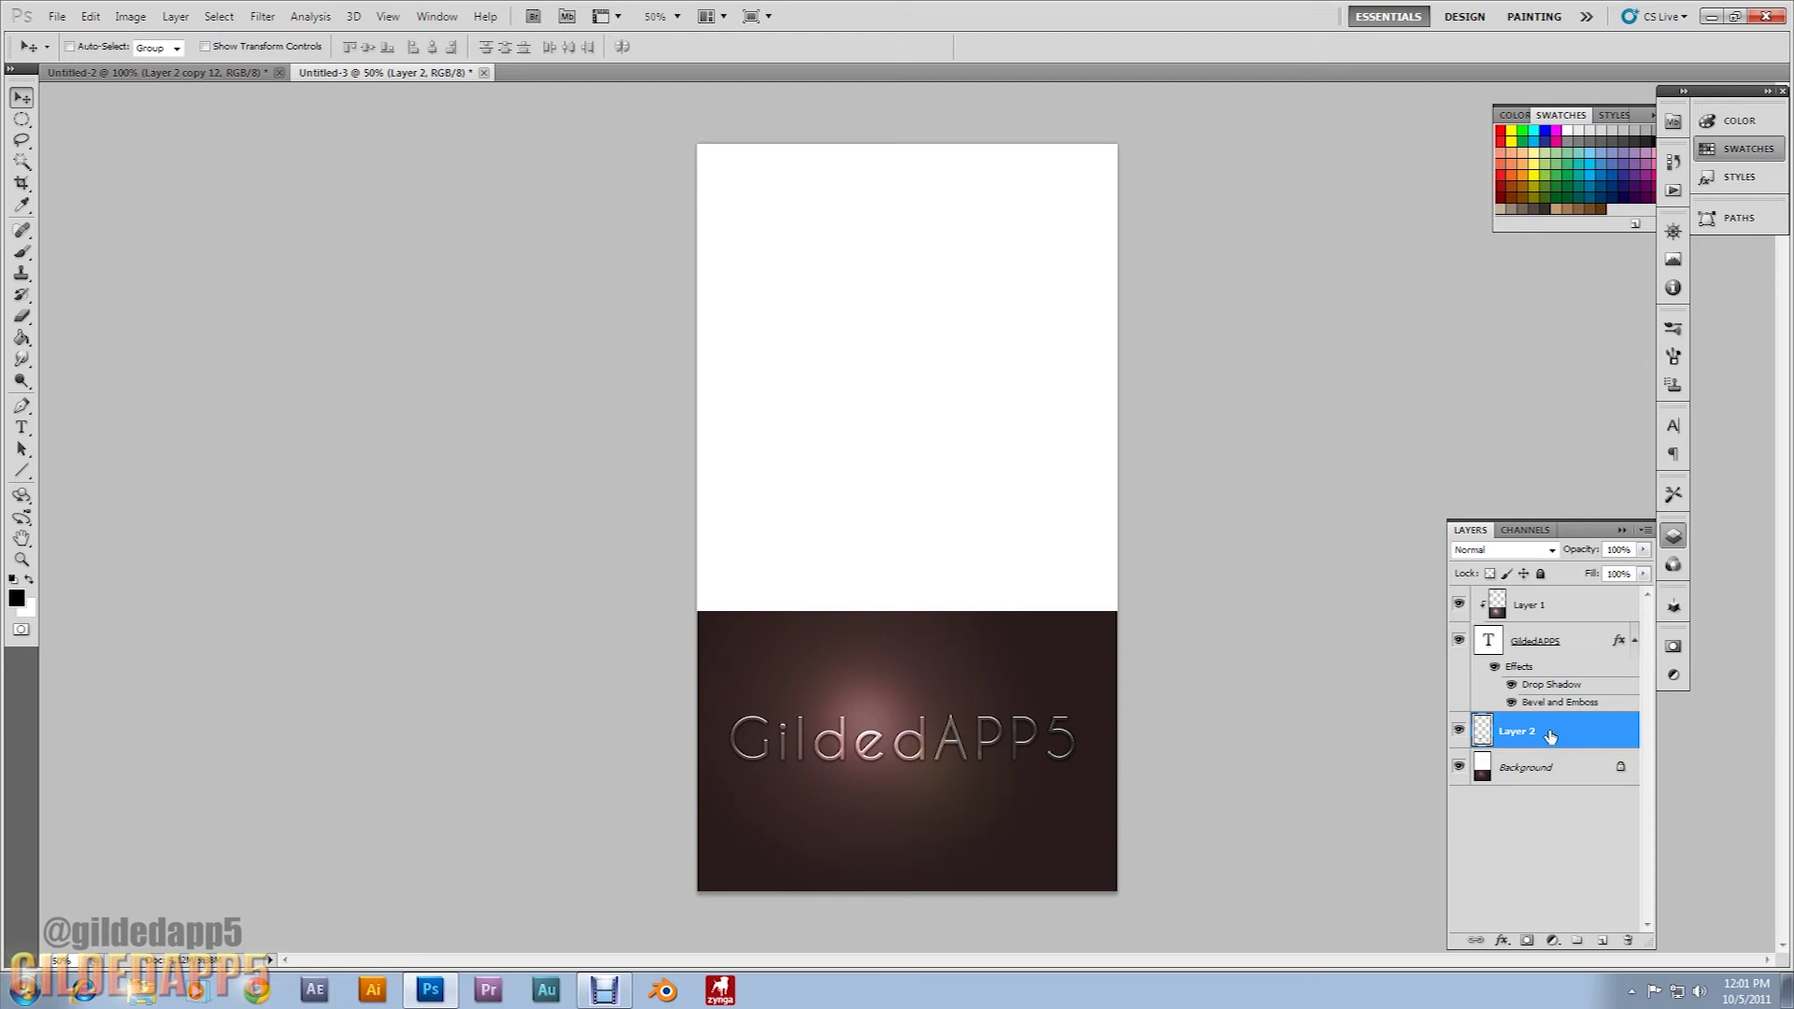
{"action": "key", "text": "ctrl+j"}
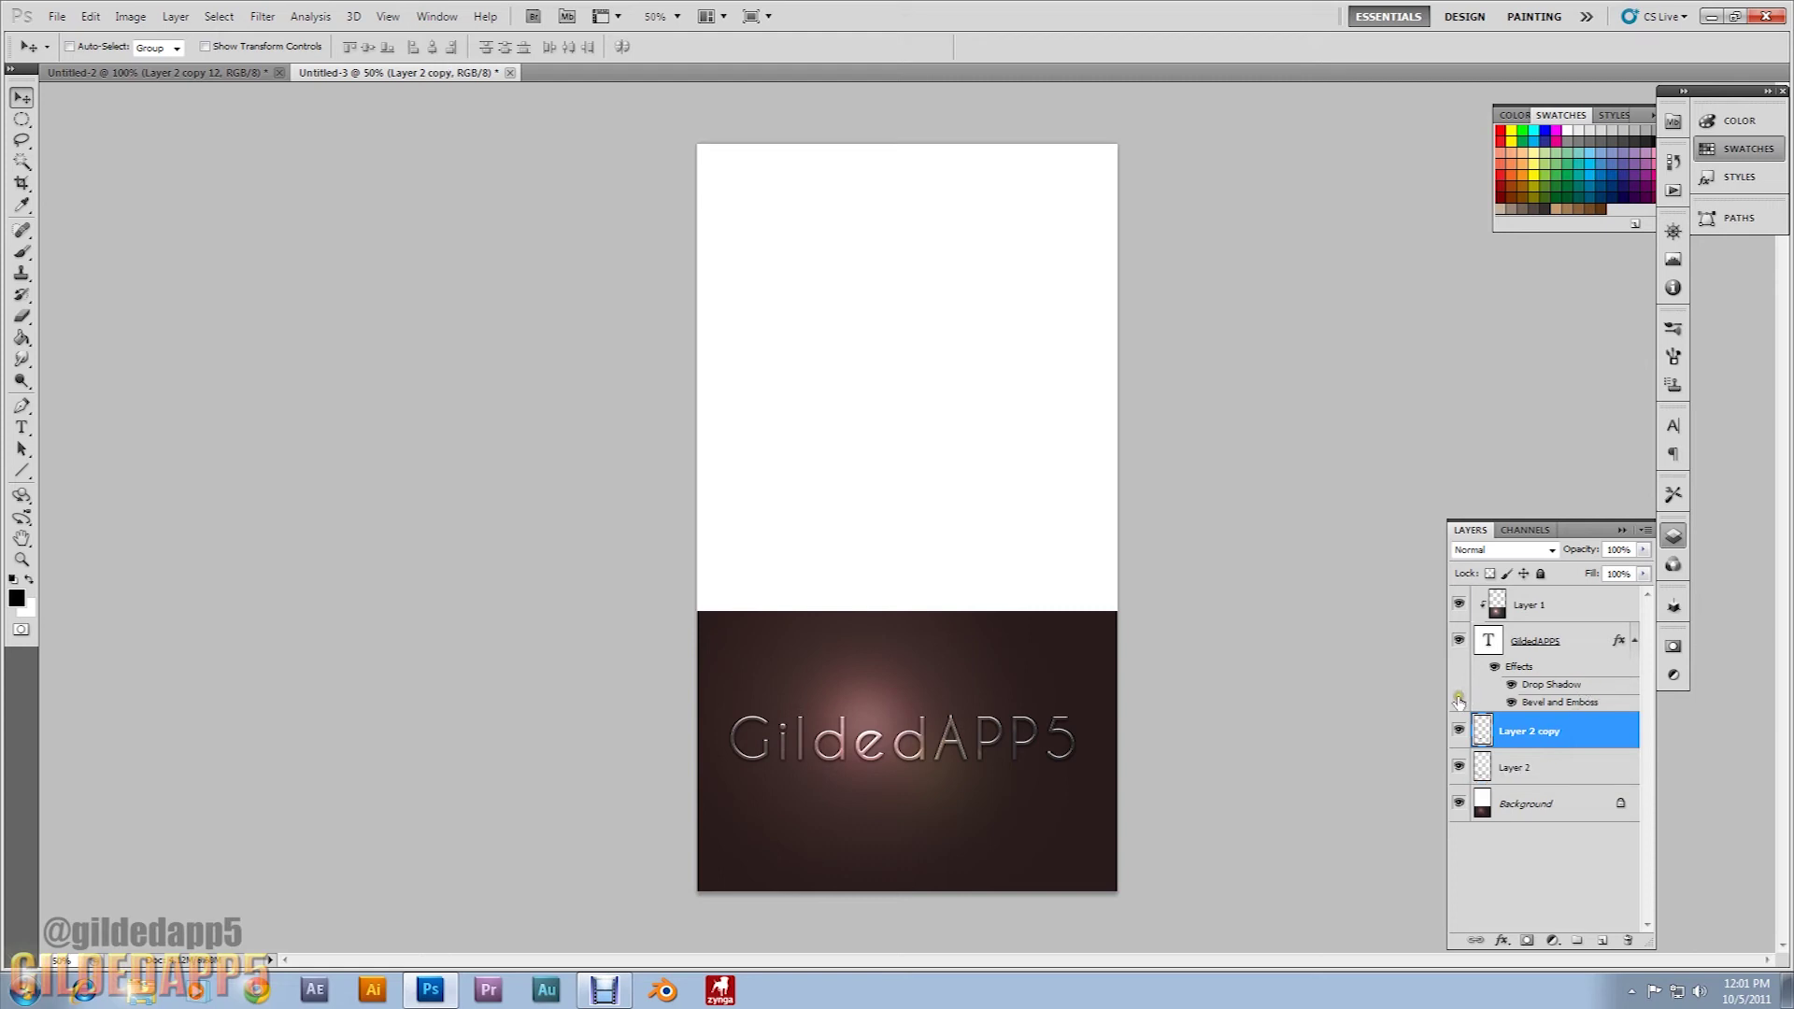
{"action": "left_click", "coordinate": [1281, 756]}
{"action": "key", "text": "ctrl+t"}
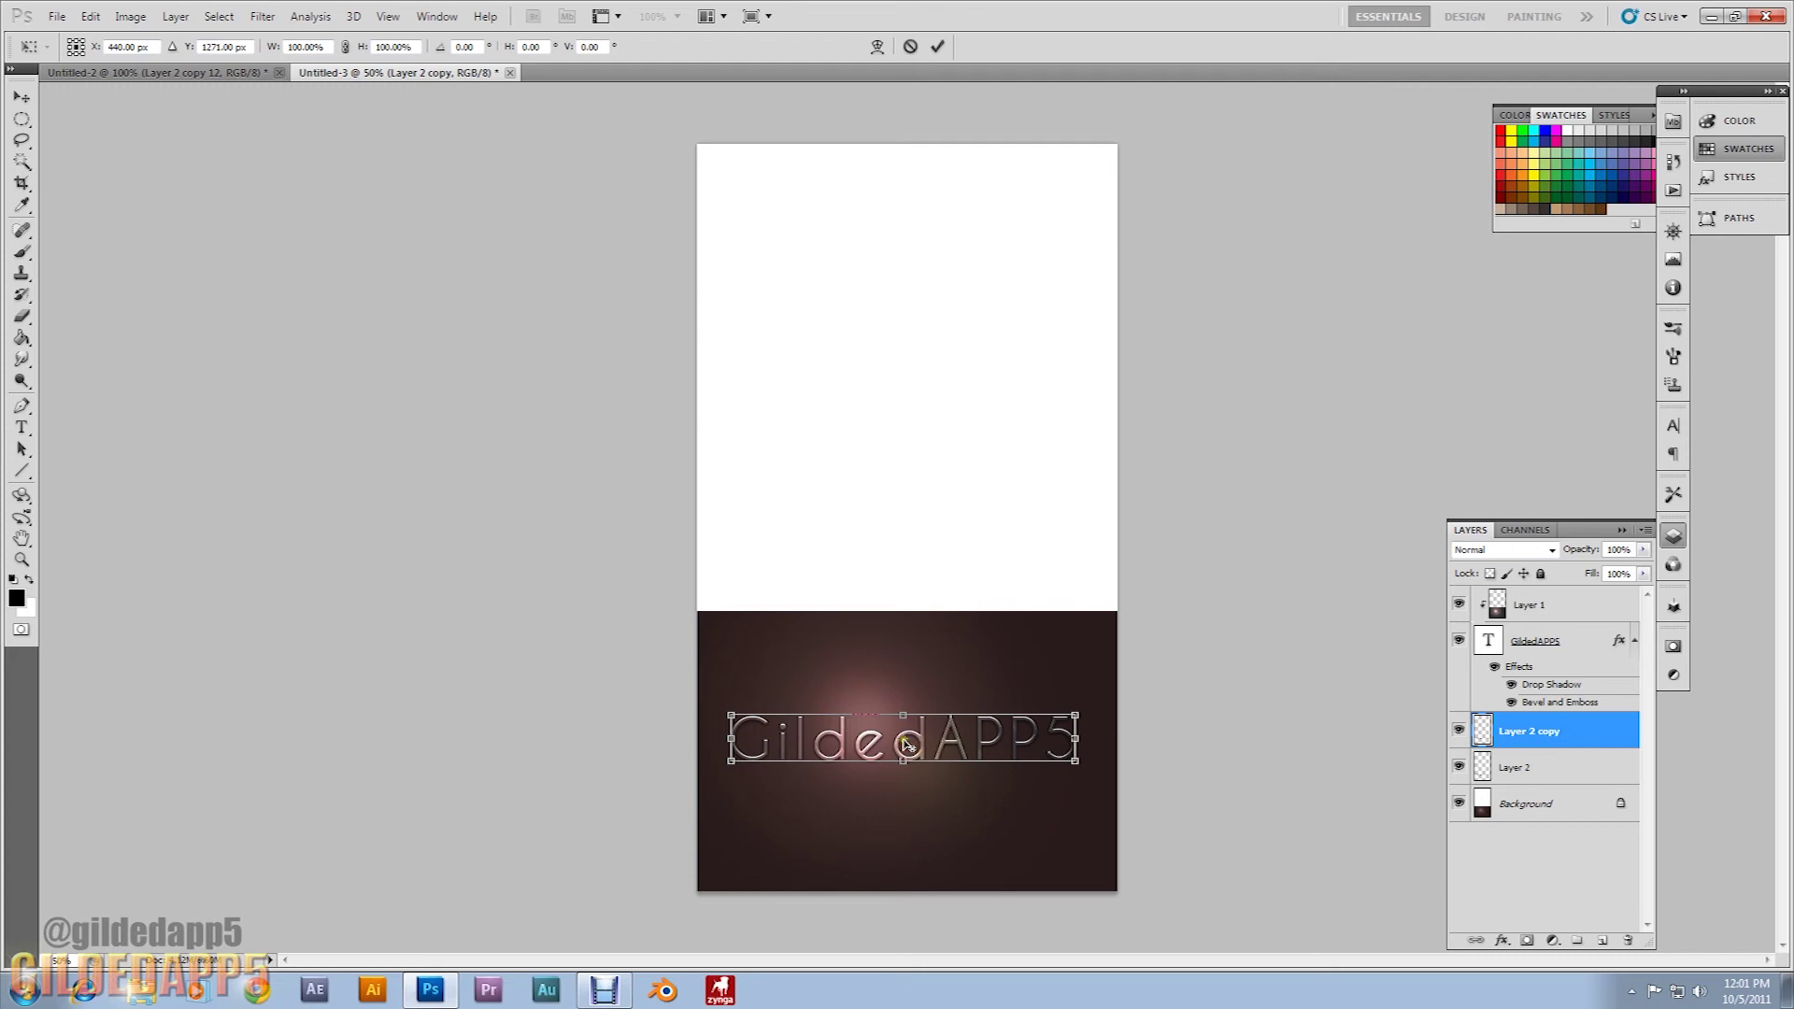
{"action": "left_click_drag", "start_coordinate": [907, 745], "coordinate": [935, 147]}
Scale the copy to 100.2% width and height and apply the transform.
{"action": "left_click", "coordinate": [396, 46]}
{"action": "double_click", "coordinate": [396, 47]}
{"action": "type", "text": "2"}
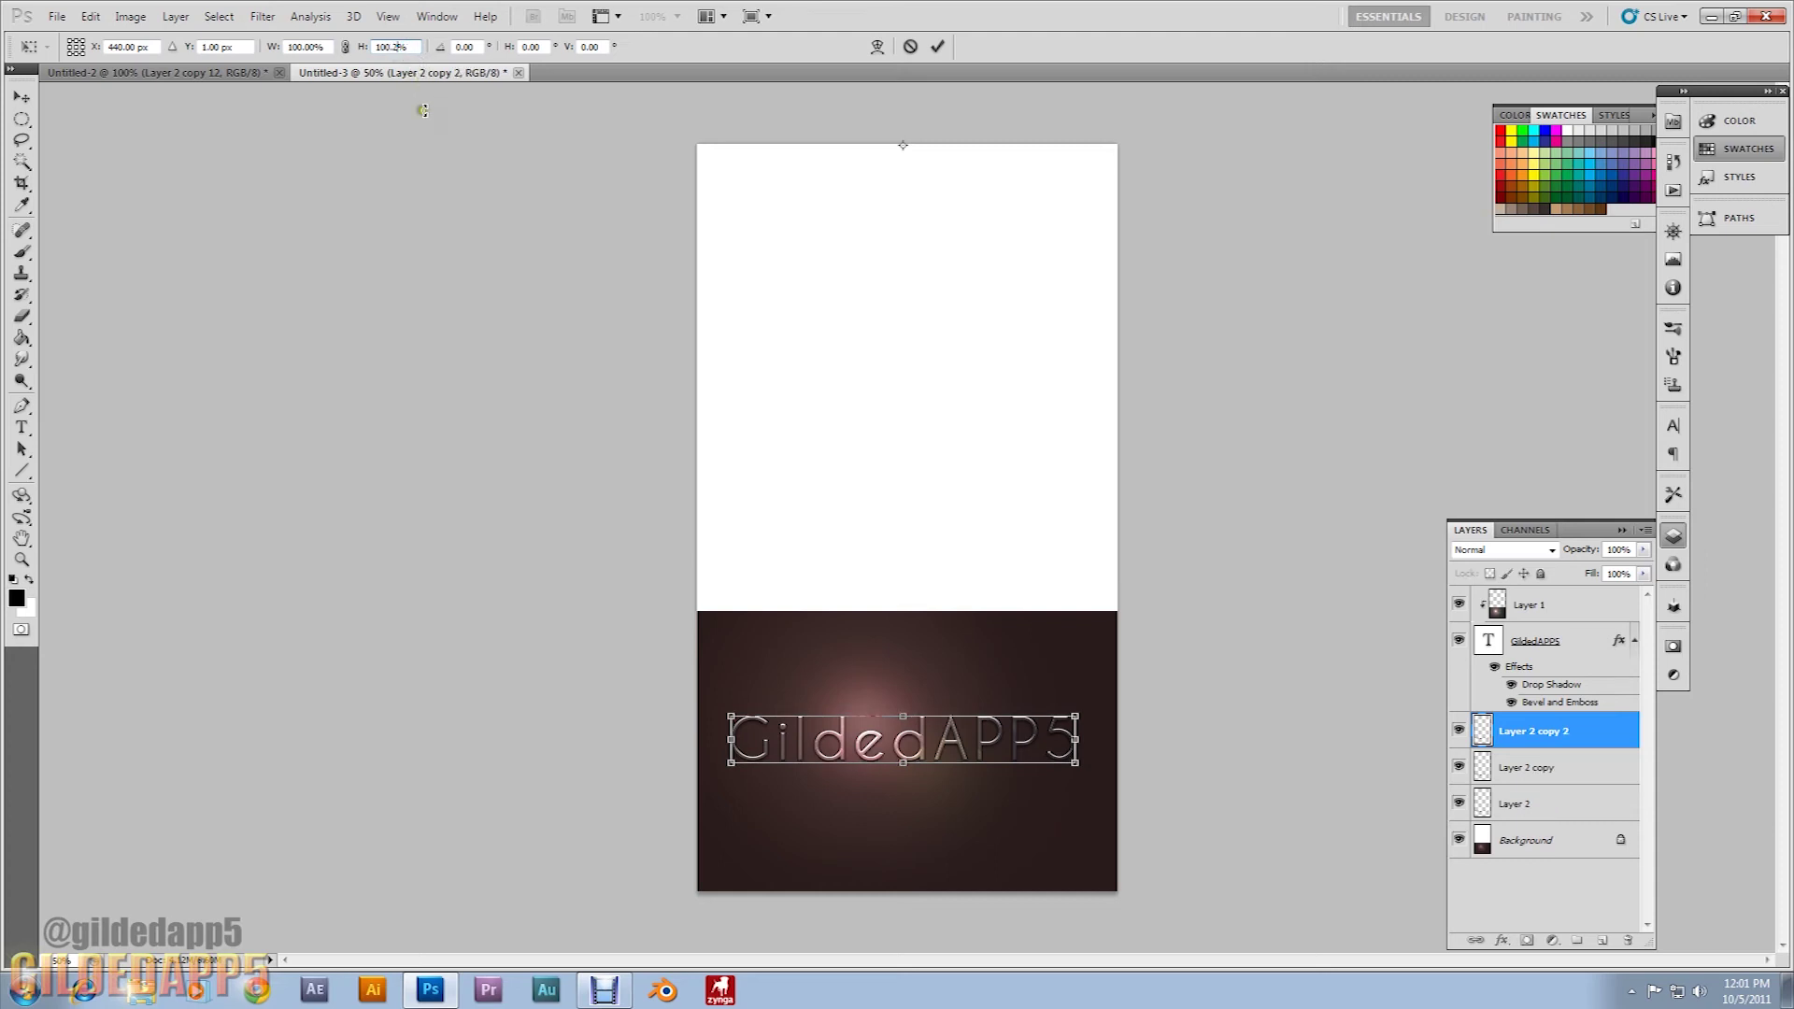
{"action": "left_click", "coordinate": [310, 47]}
{"action": "double_click", "coordinate": [310, 47]}
{"action": "type", "text": "2"}
{"action": "key", "text": "Return"}
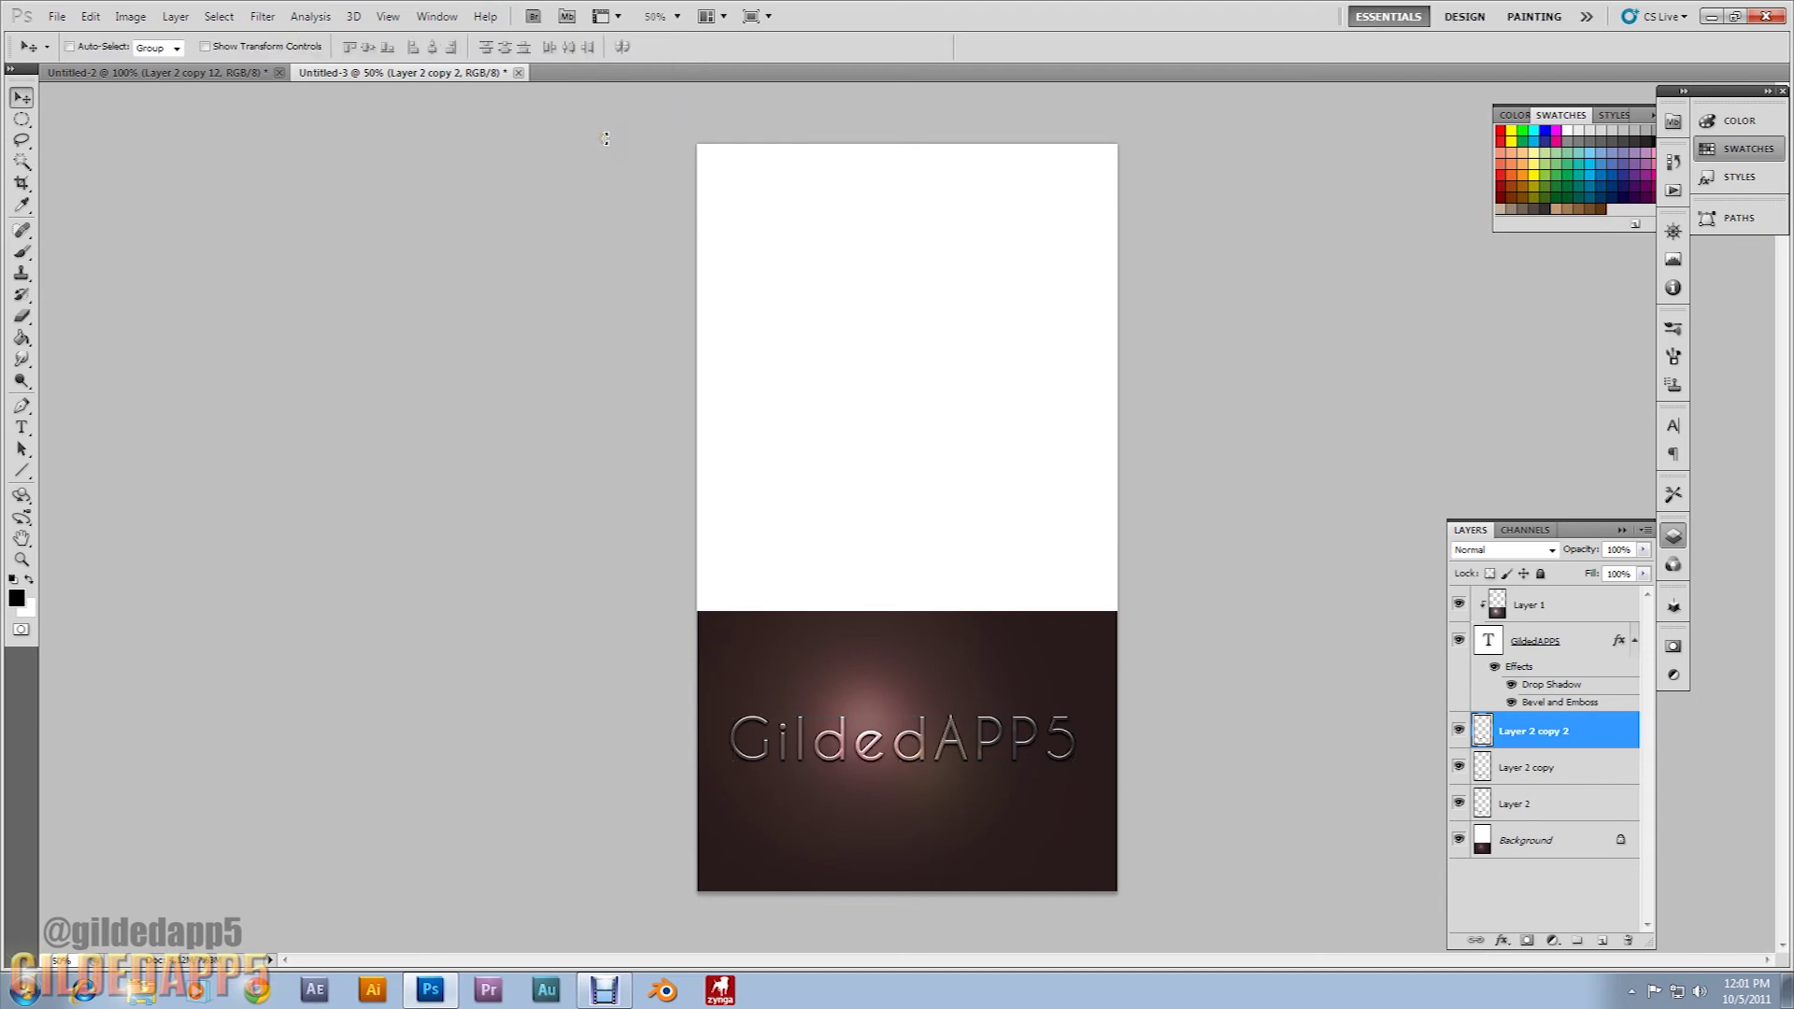
Stop recording the hadow action and return to the Actions panel.
{"action": "left_click", "coordinate": [1672, 189]}
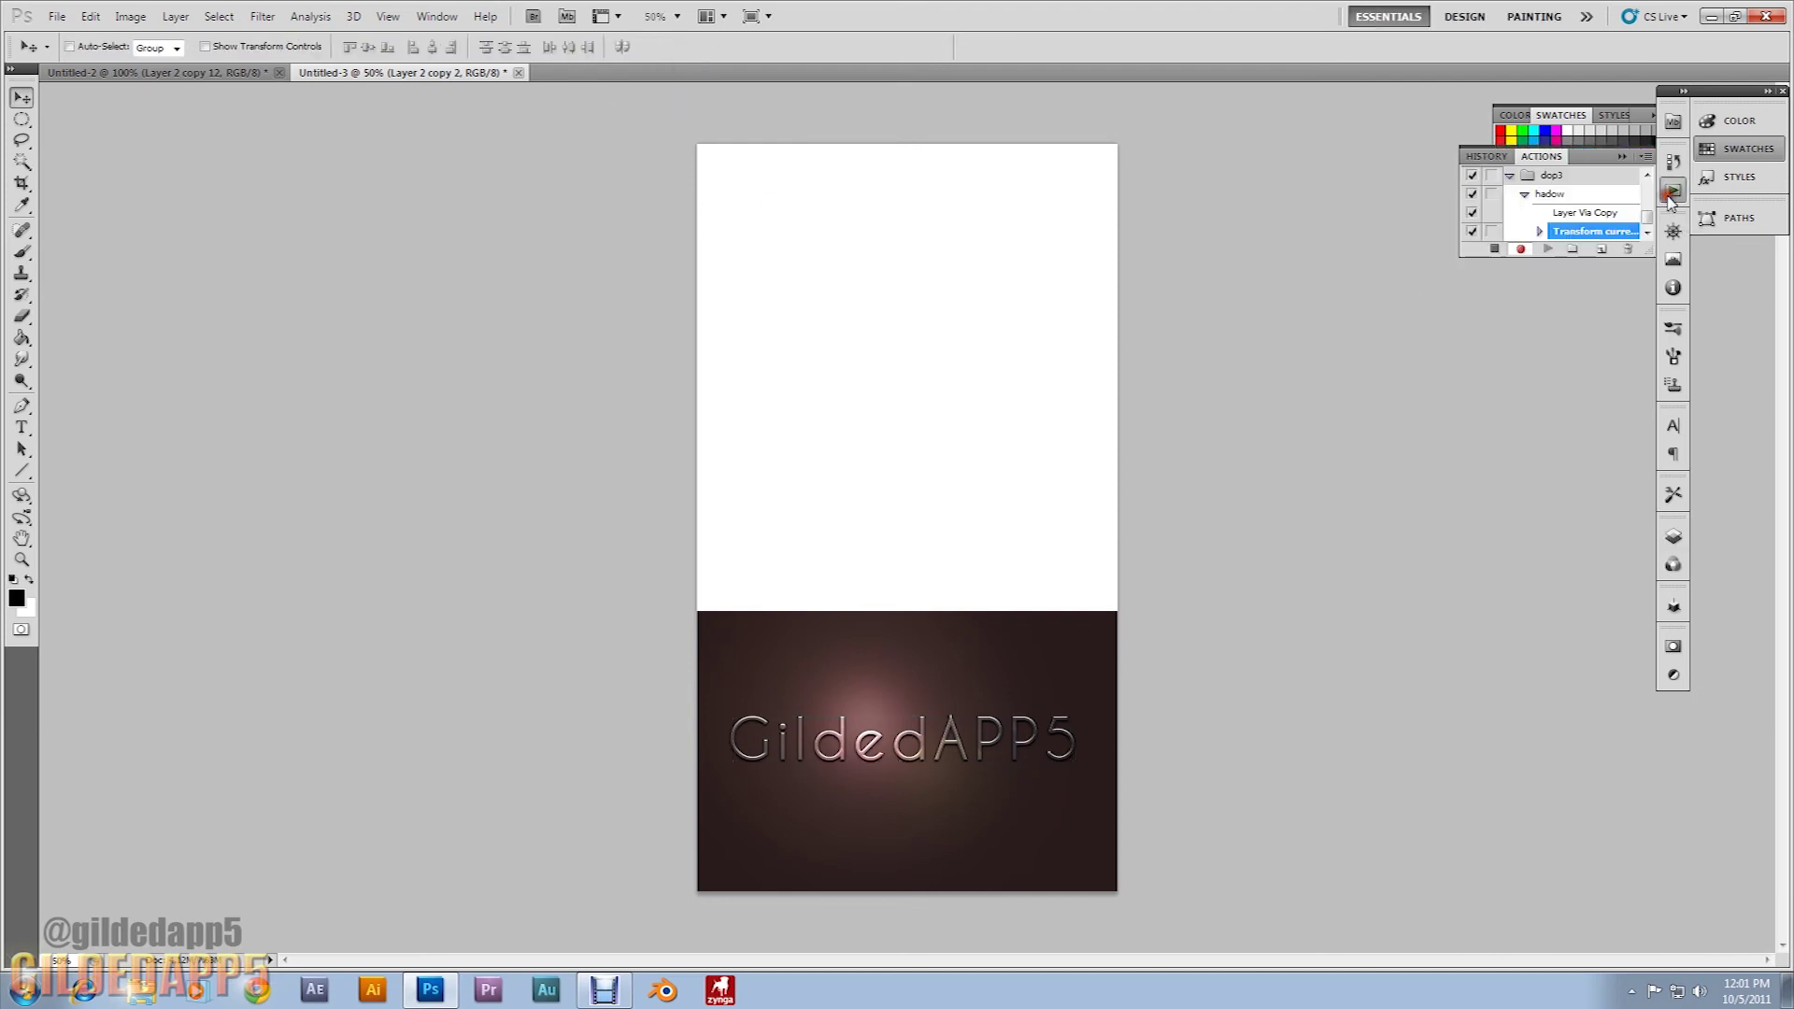
{"action": "left_click", "coordinate": [1493, 249]}
{"action": "left_click", "coordinate": [1676, 537]}
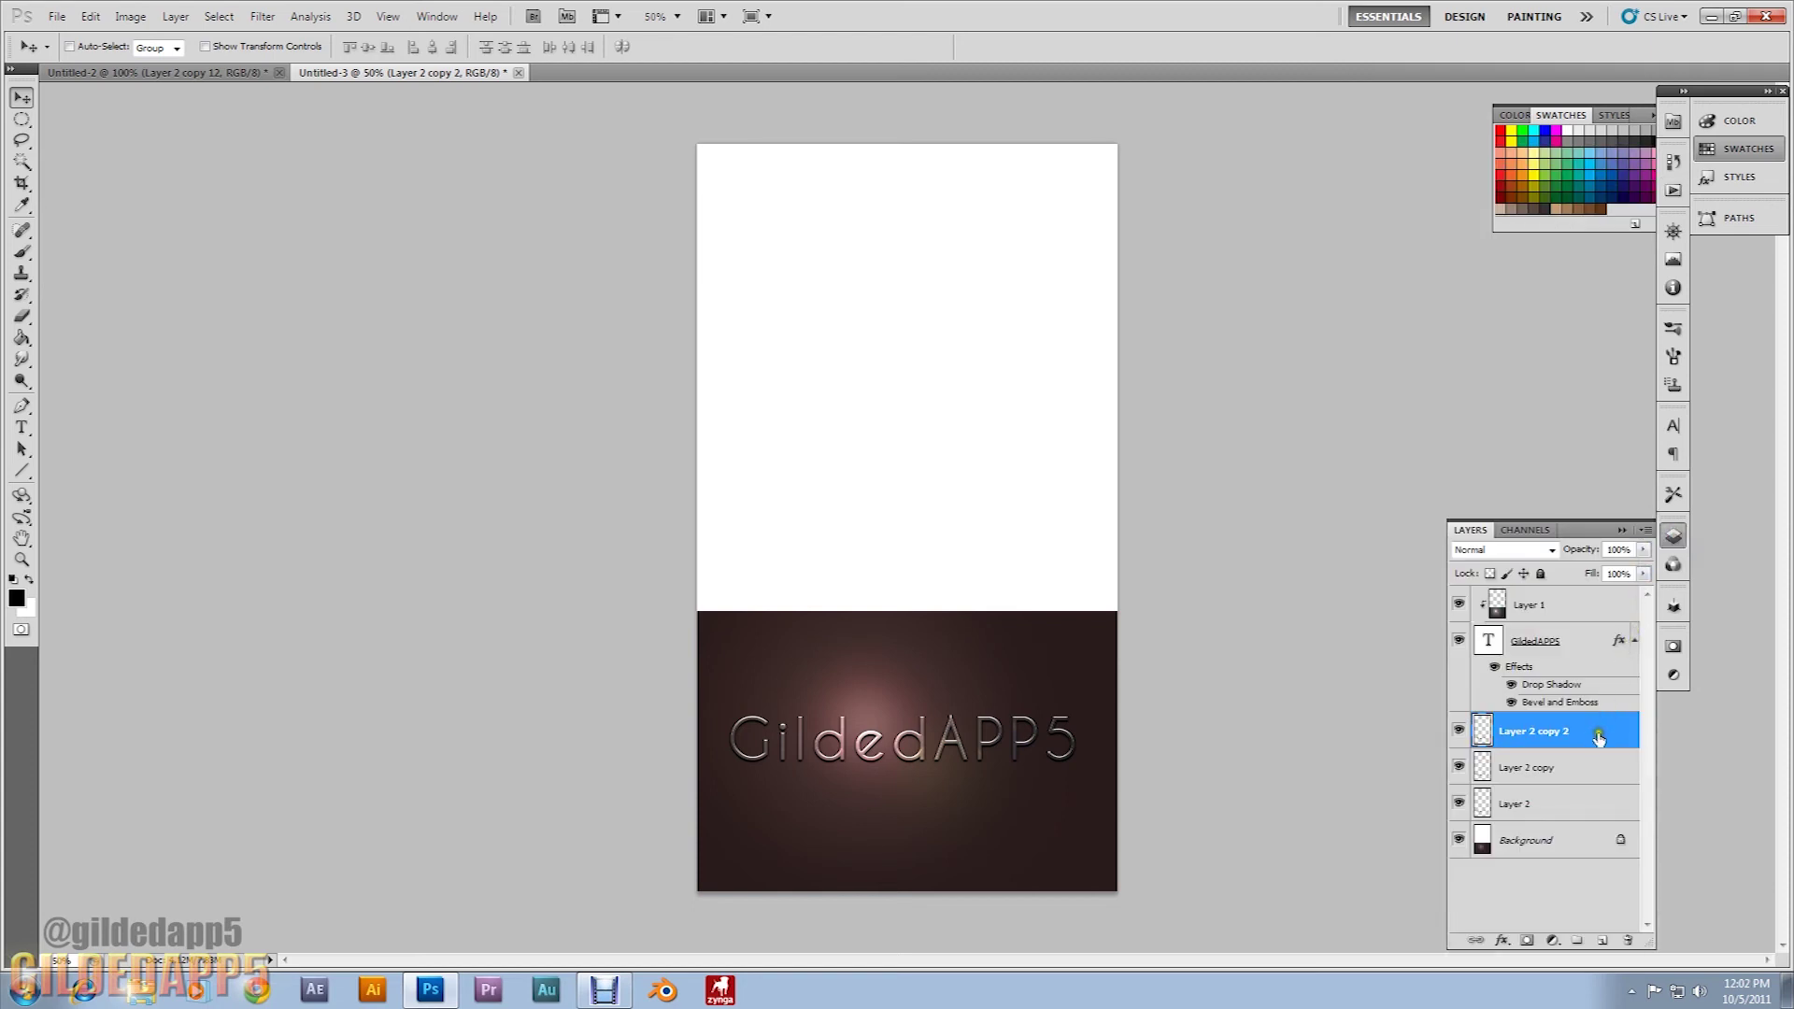
{"action": "left_click", "coordinate": [1538, 733]}
{"action": "left_click", "coordinate": [1674, 192]}
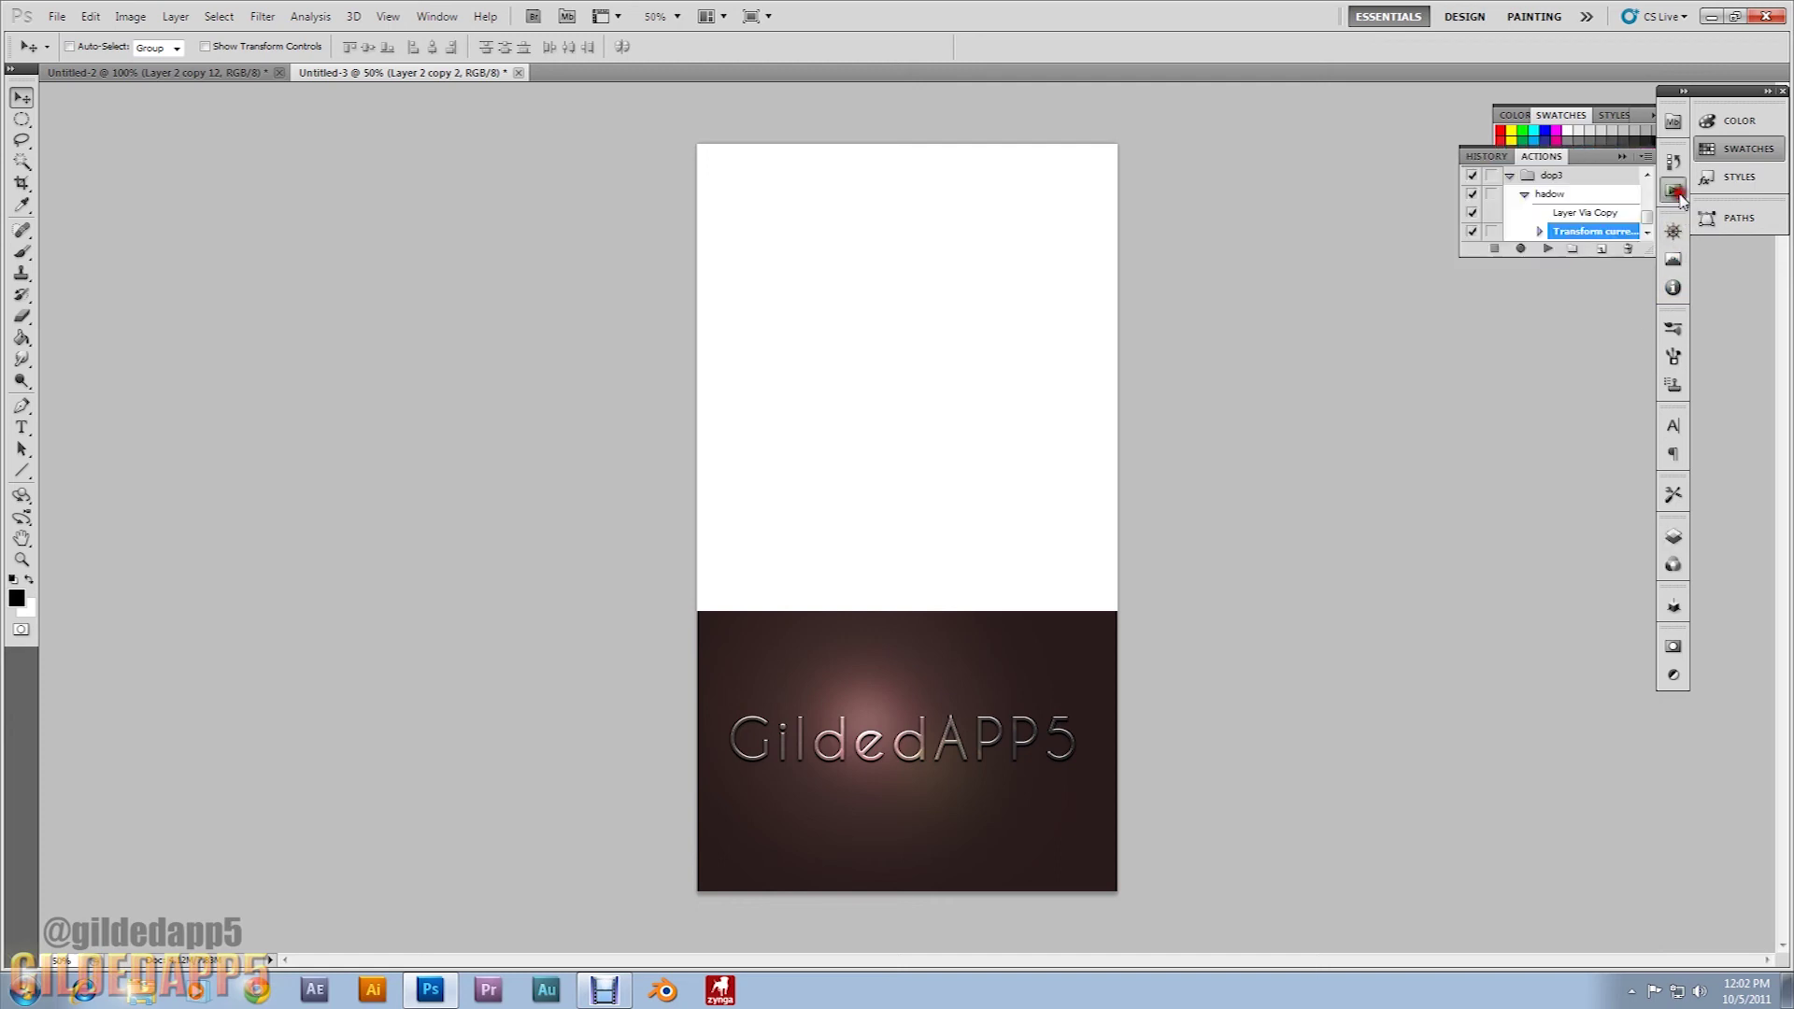
Replay the hadow action nineteen times to stack copies up to Layer 2 copy 21.
{"action": "left_click", "coordinate": [1546, 251]}
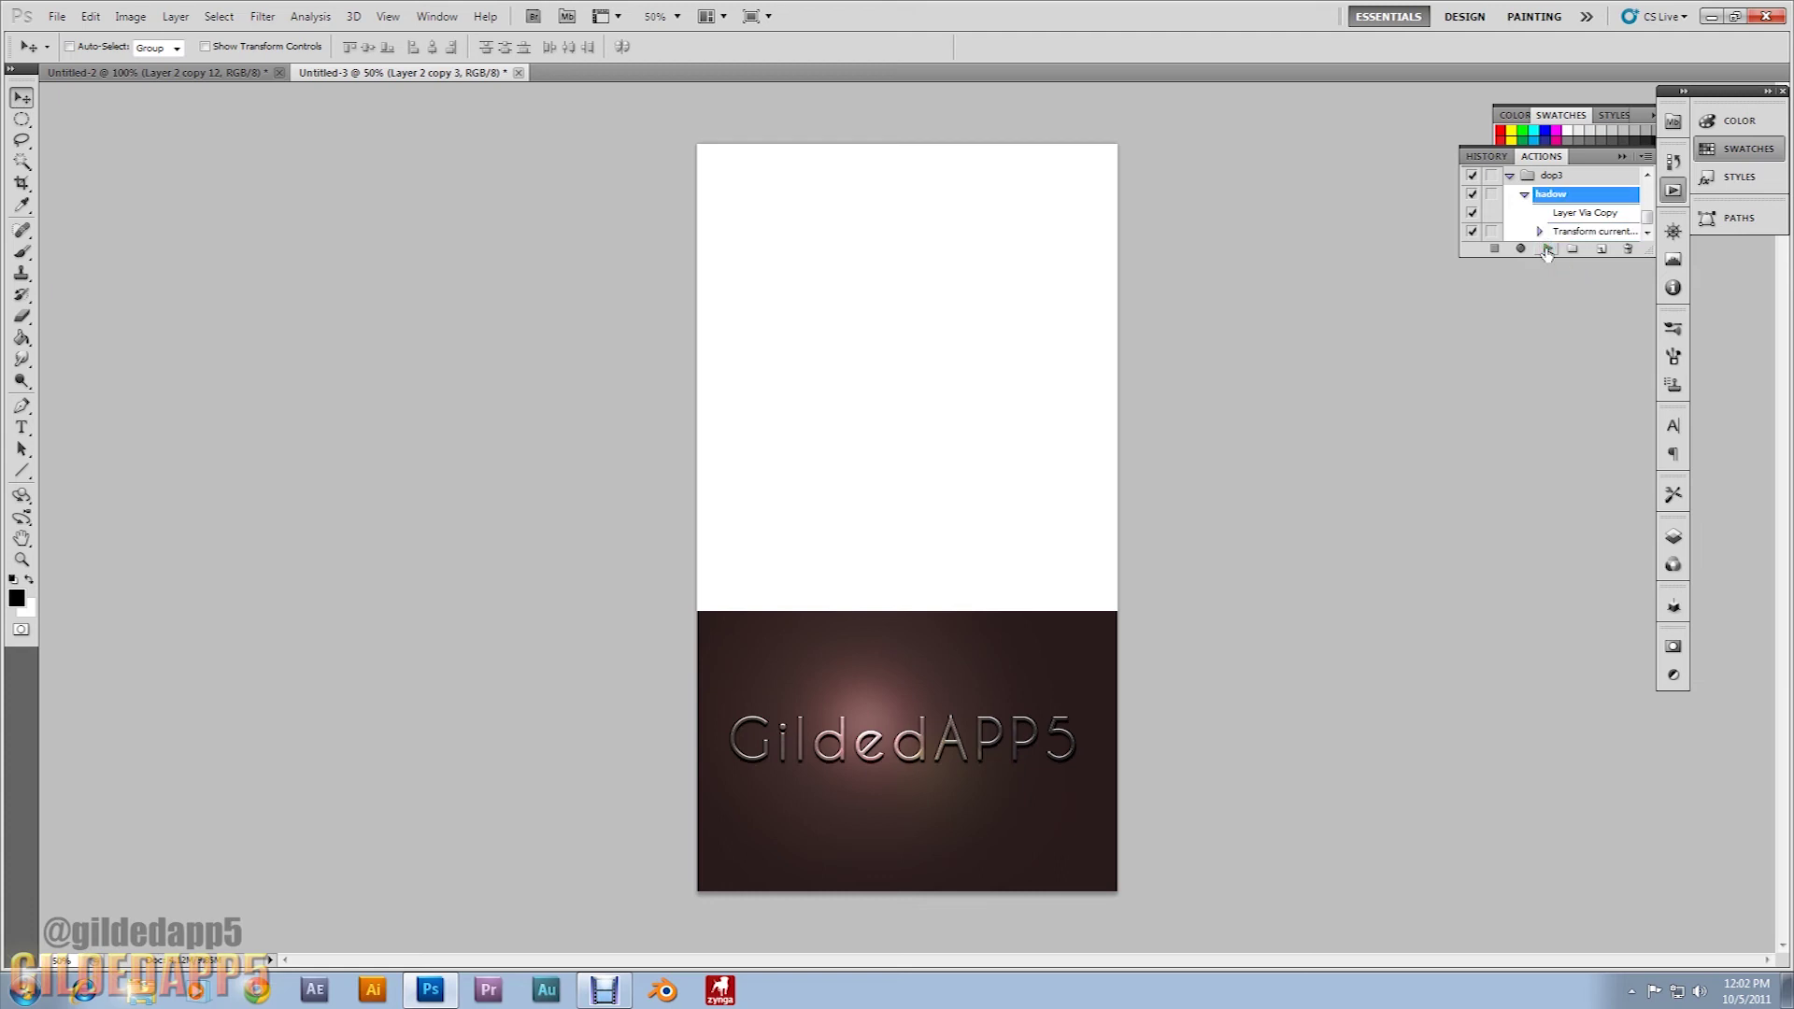
{"action": "left_click", "coordinate": [1547, 251]}
{"action": "left_click", "coordinate": [1546, 250]}
{"action": "left_click", "coordinate": [1546, 250]}
{"action": "left_click", "coordinate": [1546, 251]}
{"action": "left_click", "coordinate": [1547, 250]}
{"action": "left_click", "coordinate": [1546, 250]}
{"action": "left_click", "coordinate": [1546, 251]}
{"action": "left_click", "coordinate": [1546, 251]}
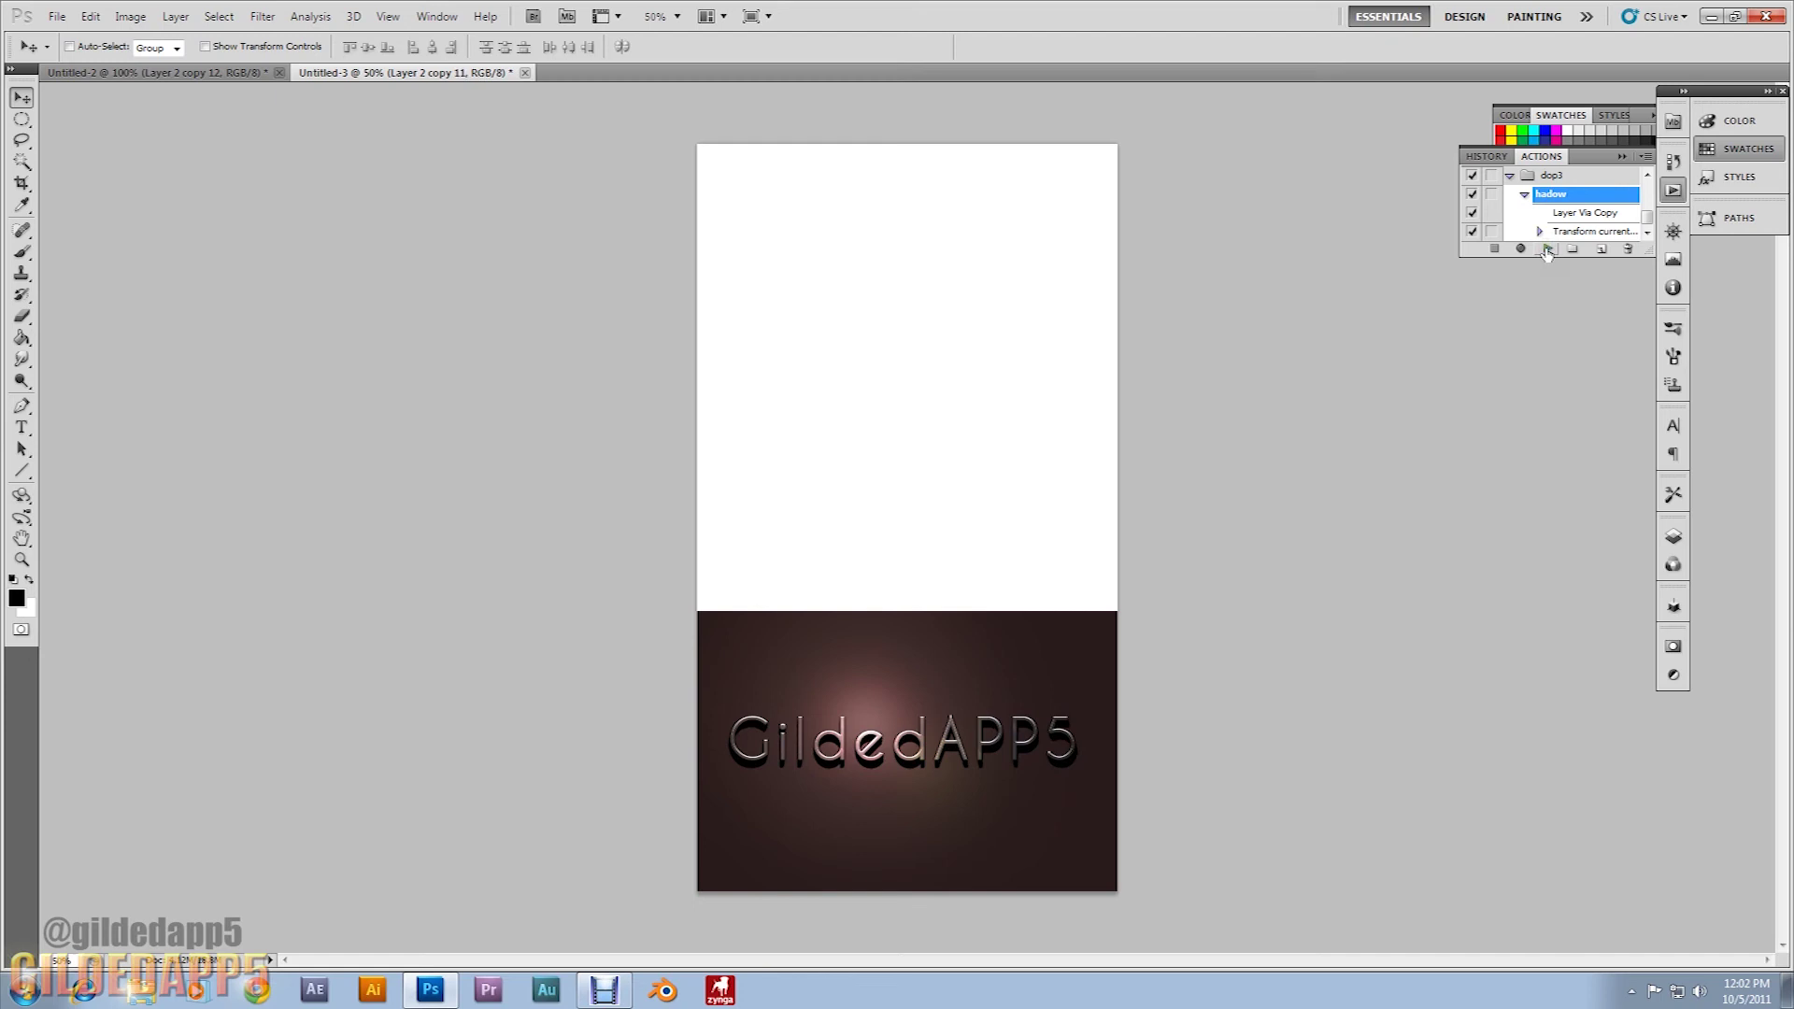
{"action": "left_click", "coordinate": [1546, 250]}
{"action": "left_click", "coordinate": [1546, 250]}
{"action": "left_click", "coordinate": [1546, 251]}
{"action": "left_click", "coordinate": [1546, 250]}
{"action": "left_click", "coordinate": [1546, 251]}
{"action": "left_click", "coordinate": [1546, 250]}
{"action": "left_click", "coordinate": [1547, 251]}
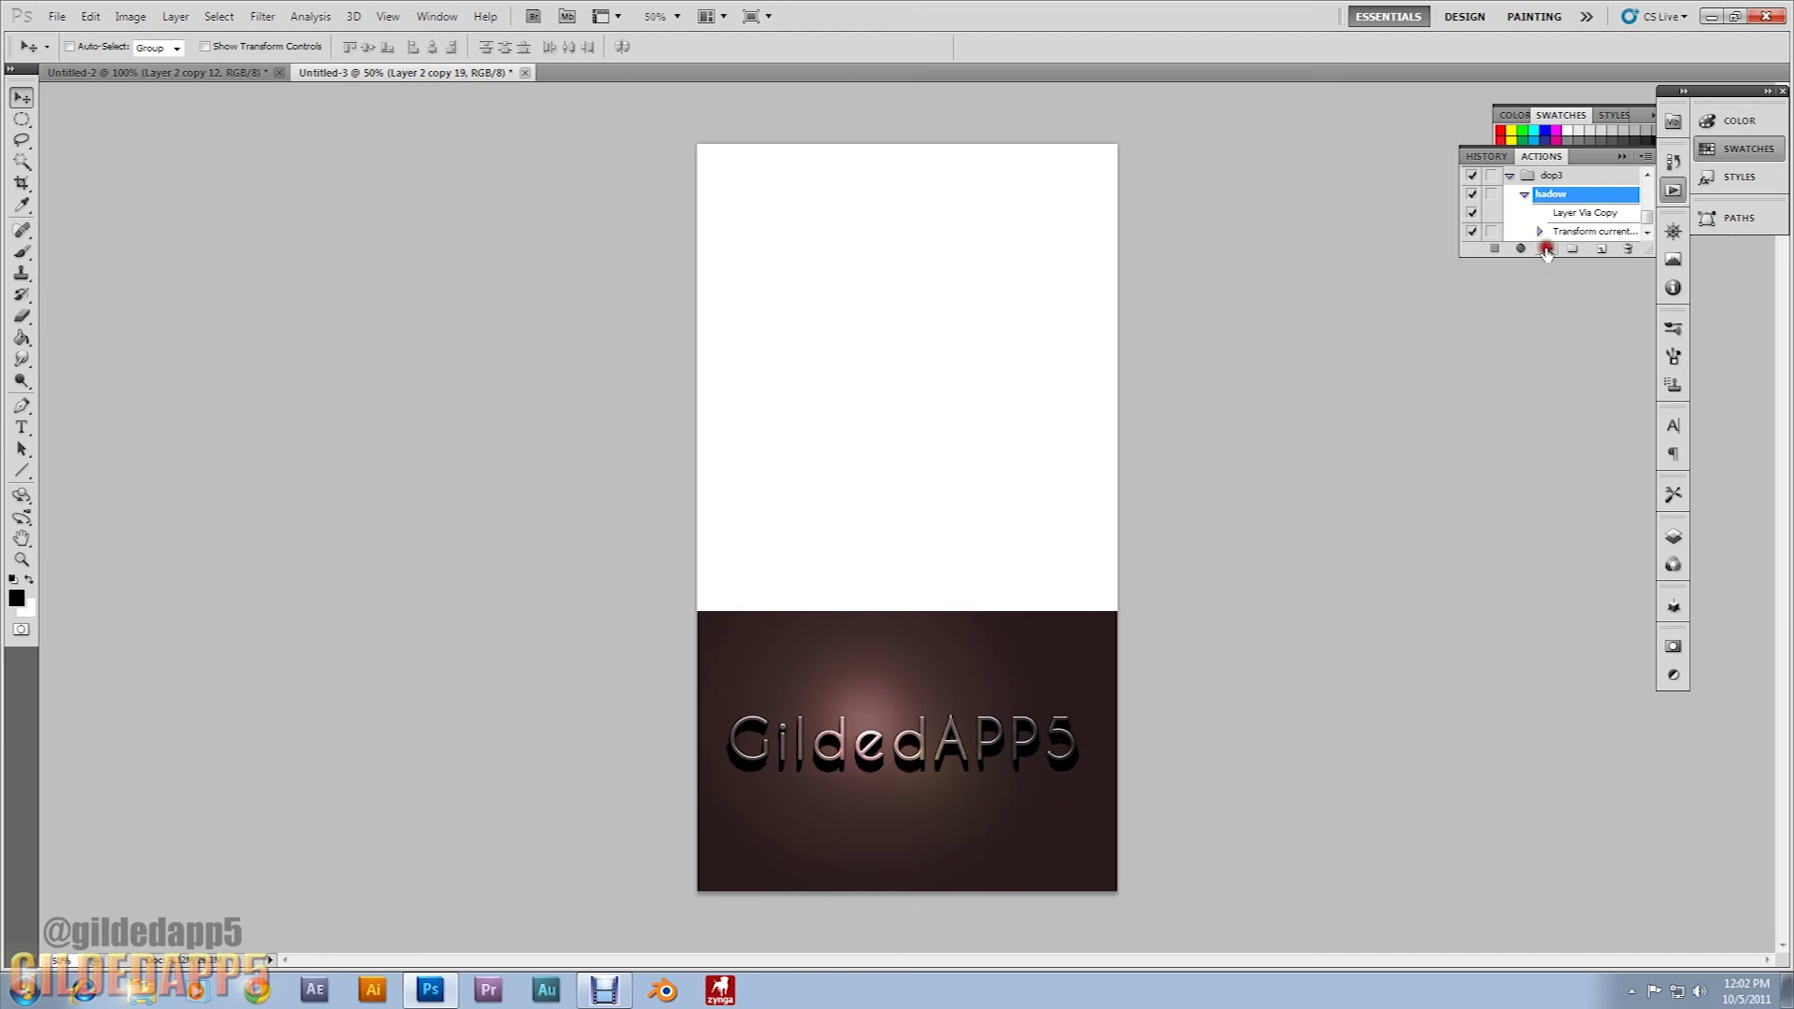
{"action": "left_click", "coordinate": [1546, 250]}
{"action": "left_click", "coordinate": [1546, 250]}
{"action": "left_click", "coordinate": [1546, 250]}
Select Layer 2 through Layer 2 copy 21 and merge them with Ctrl+E.
{"action": "left_click", "coordinate": [1673, 536]}
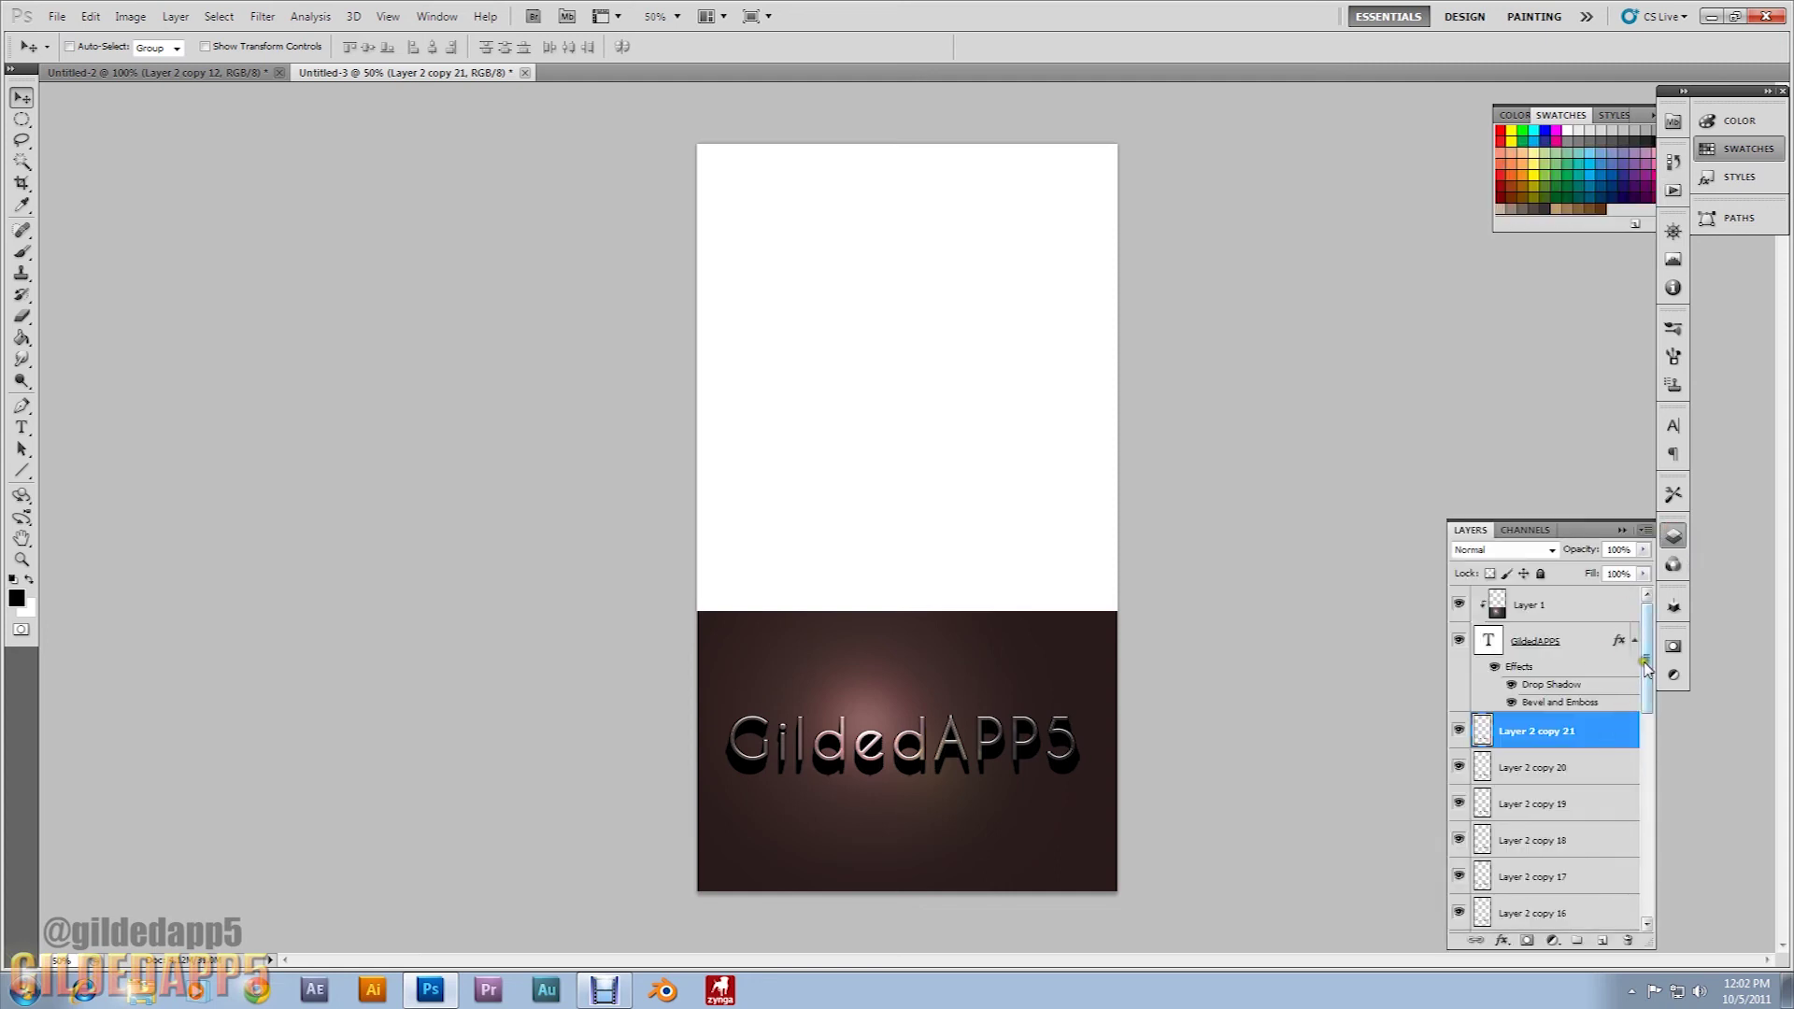
{"action": "left_click_drag", "start_coordinate": [1646, 659], "coordinate": [1647, 866]}
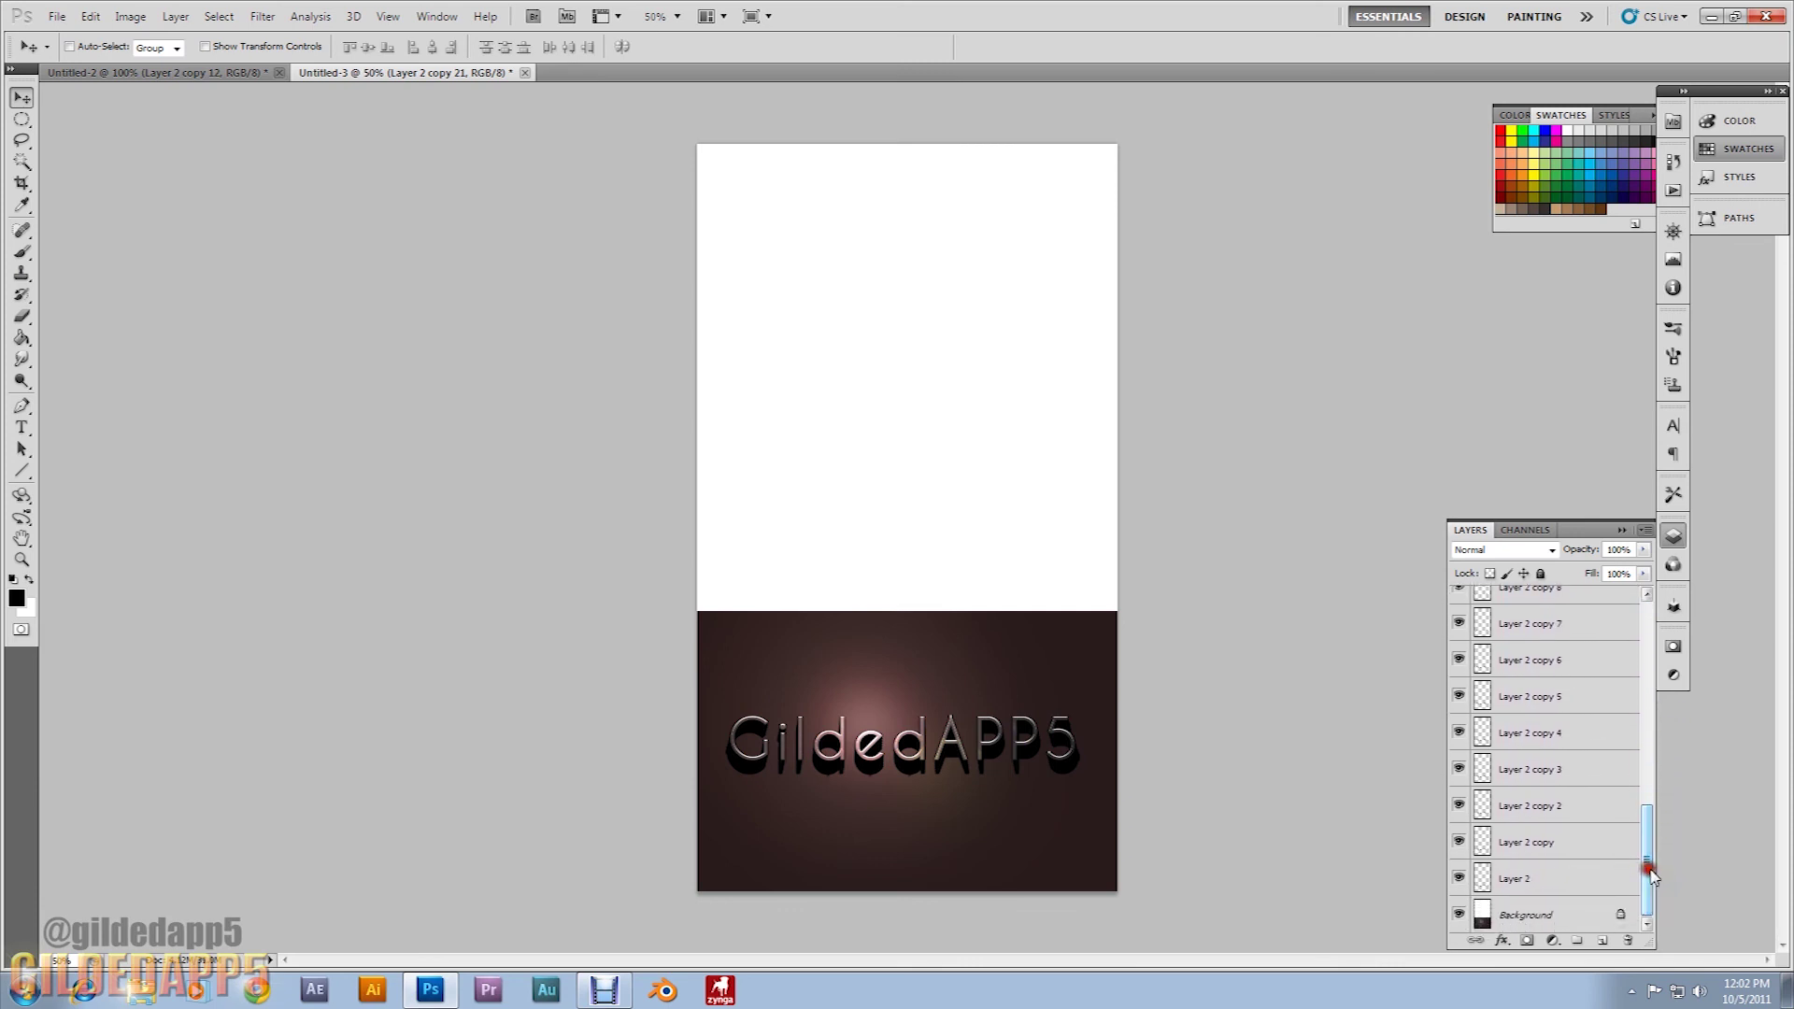
{"action": "left_click", "coordinate": [1591, 879], "text": "shift"}
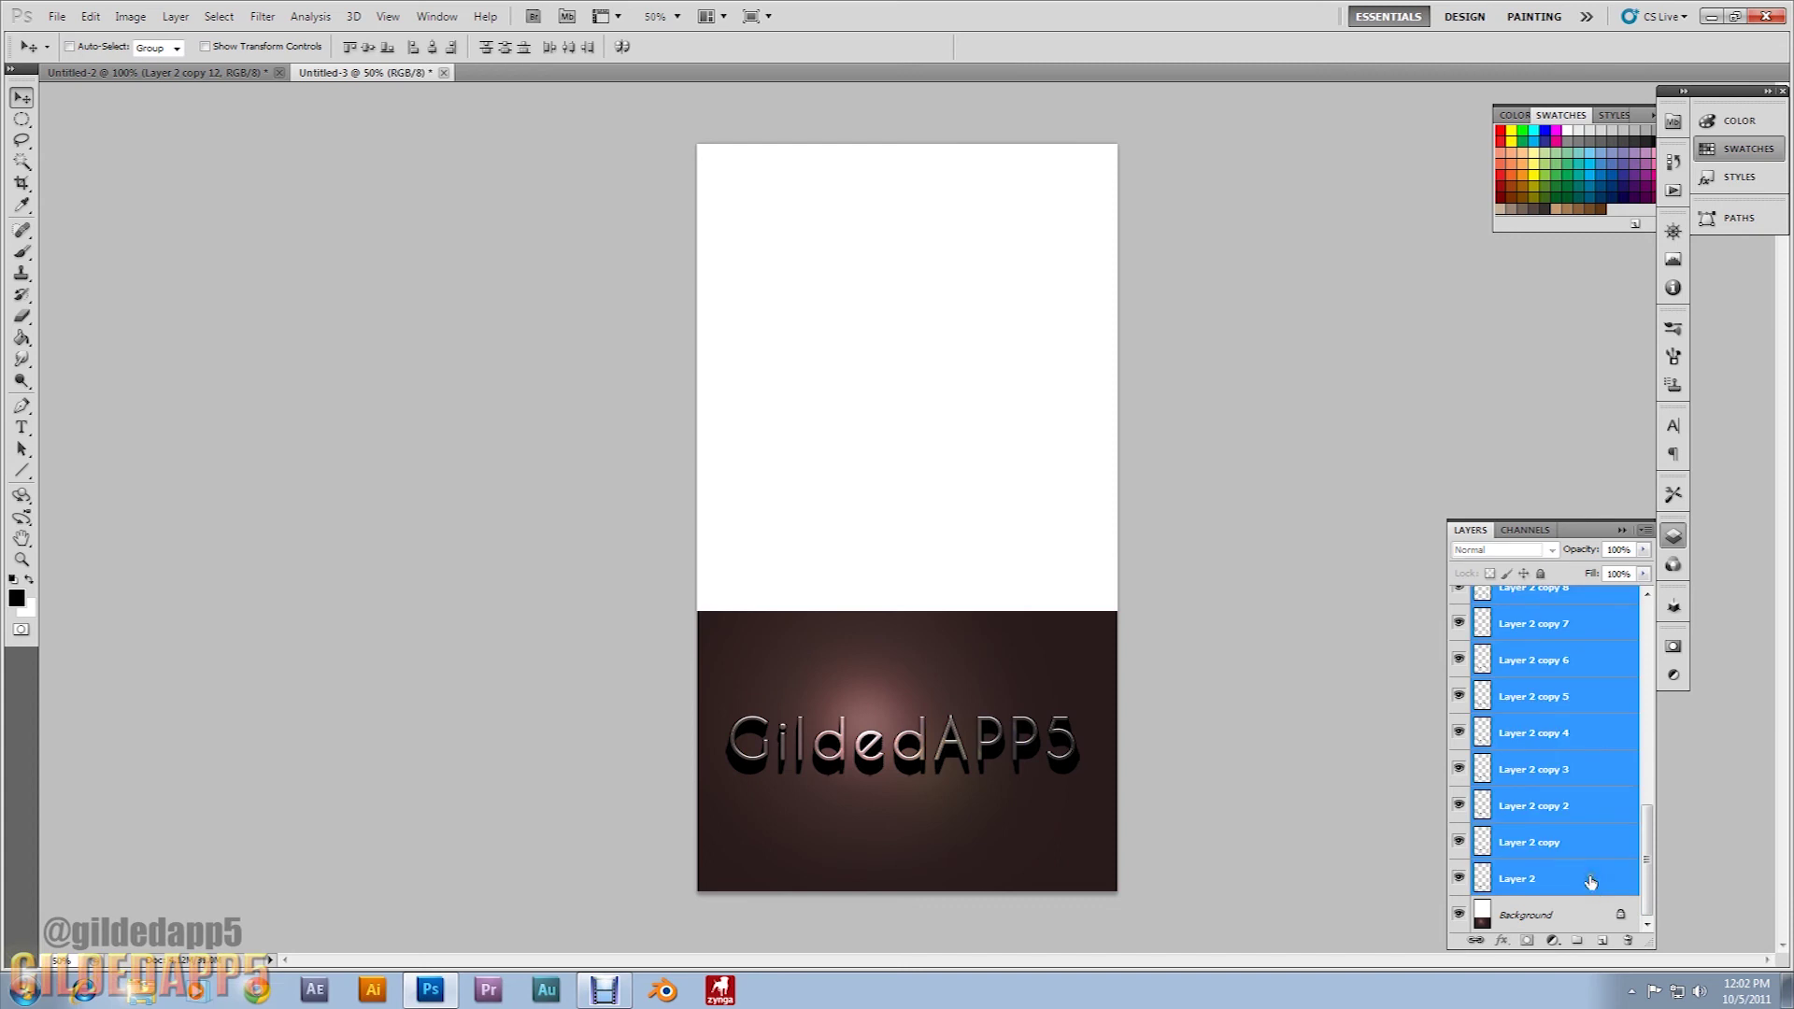
{"action": "key", "text": "ctrl+e"}
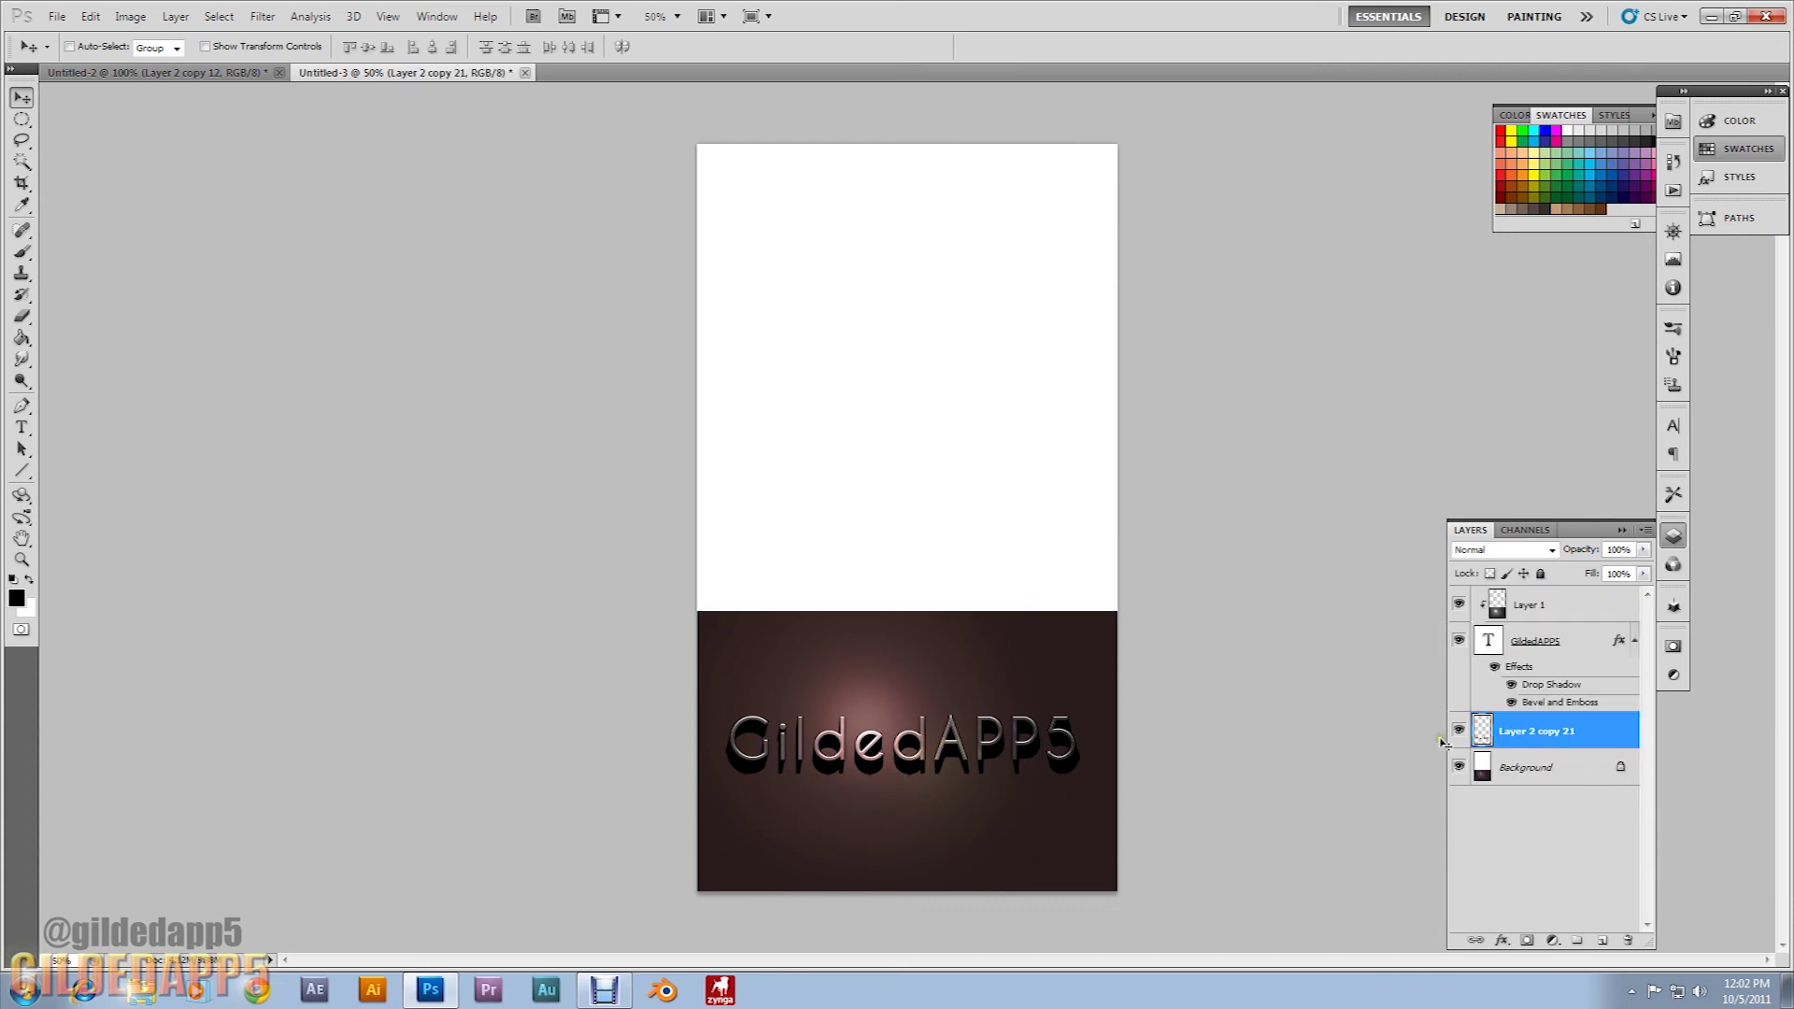
Apply a Zoom Radial Blur to the merged shadow with the blur centre near the top.
{"action": "left_click", "coordinate": [262, 17]}
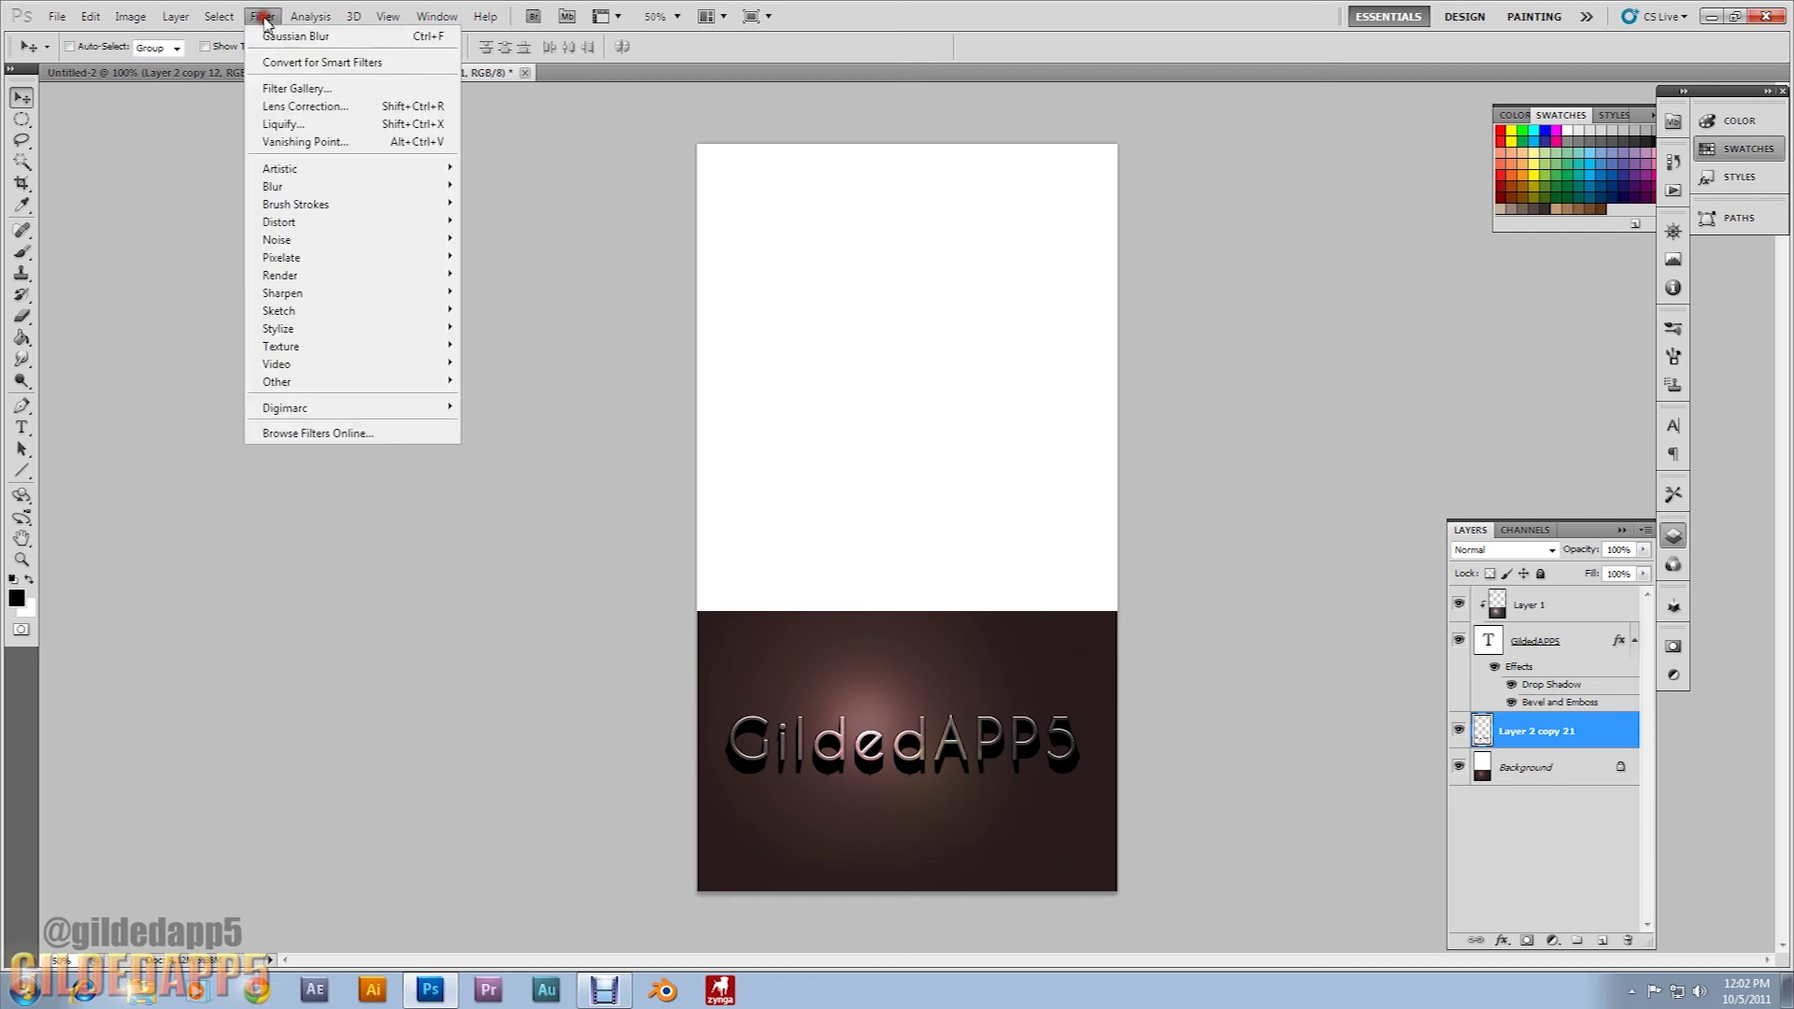
{"action": "mouse_move", "coordinate": [374, 186]}
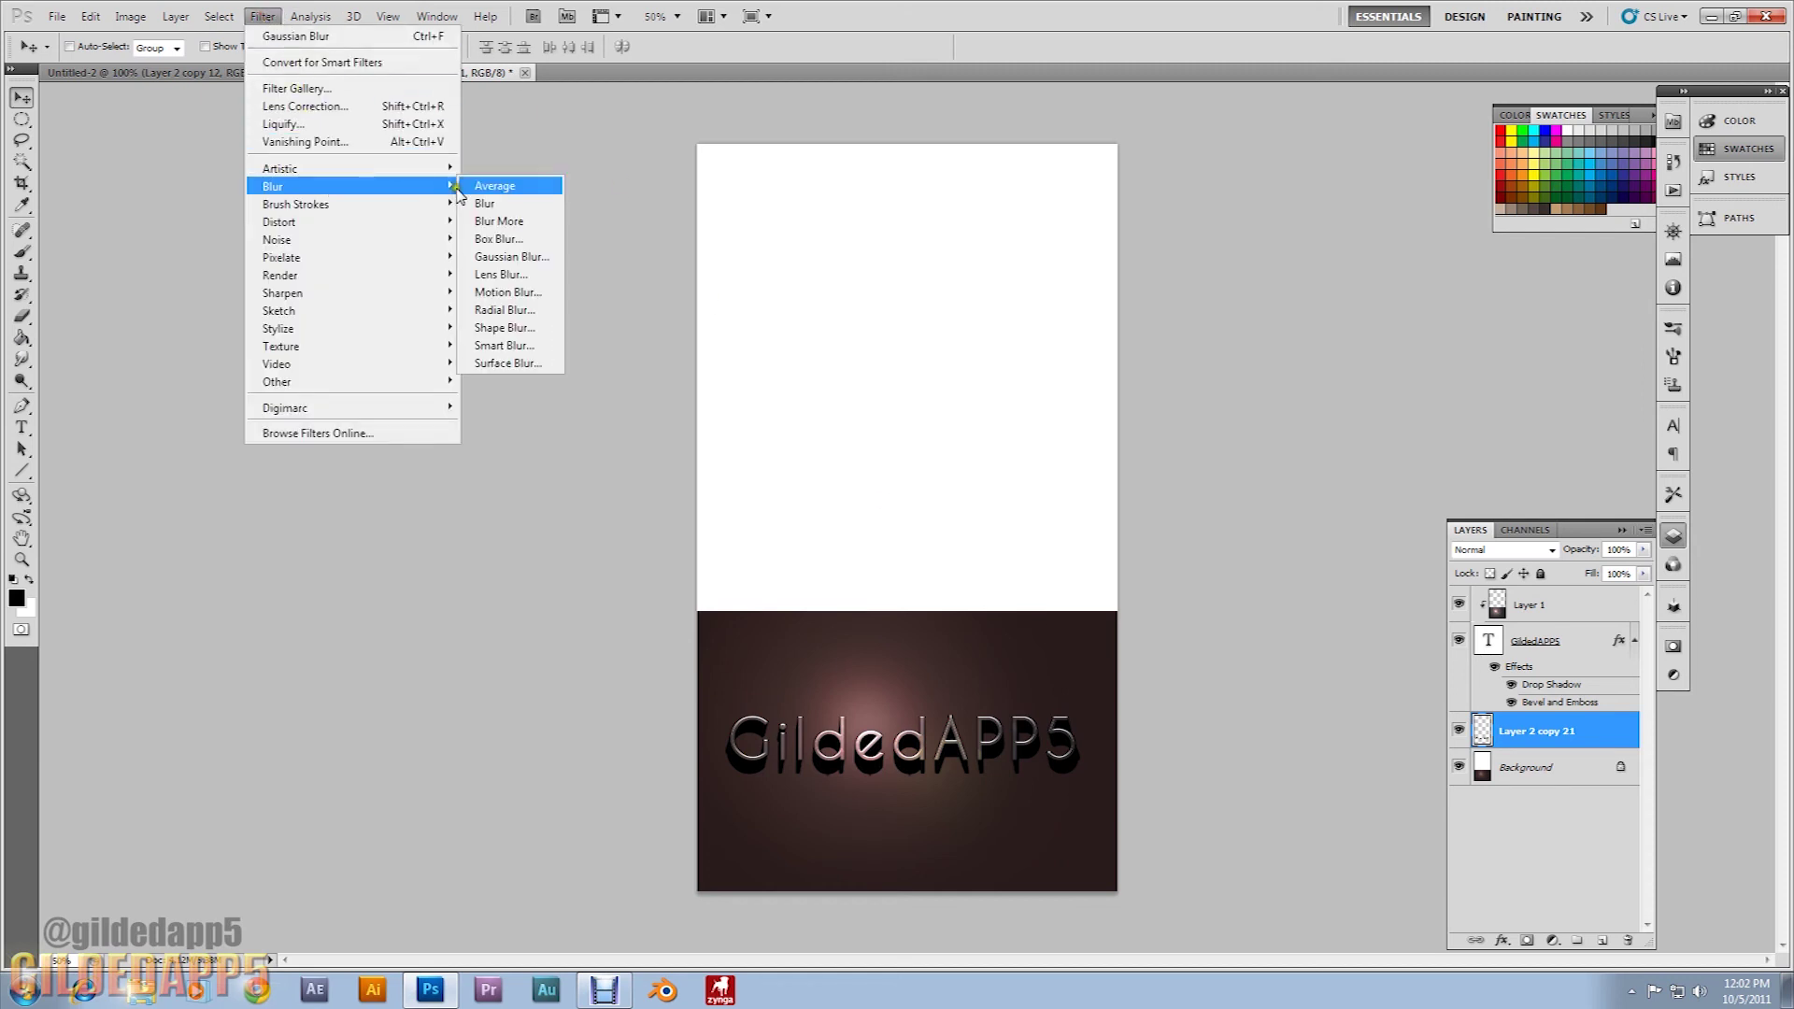
{"action": "left_click", "coordinate": [505, 309]}
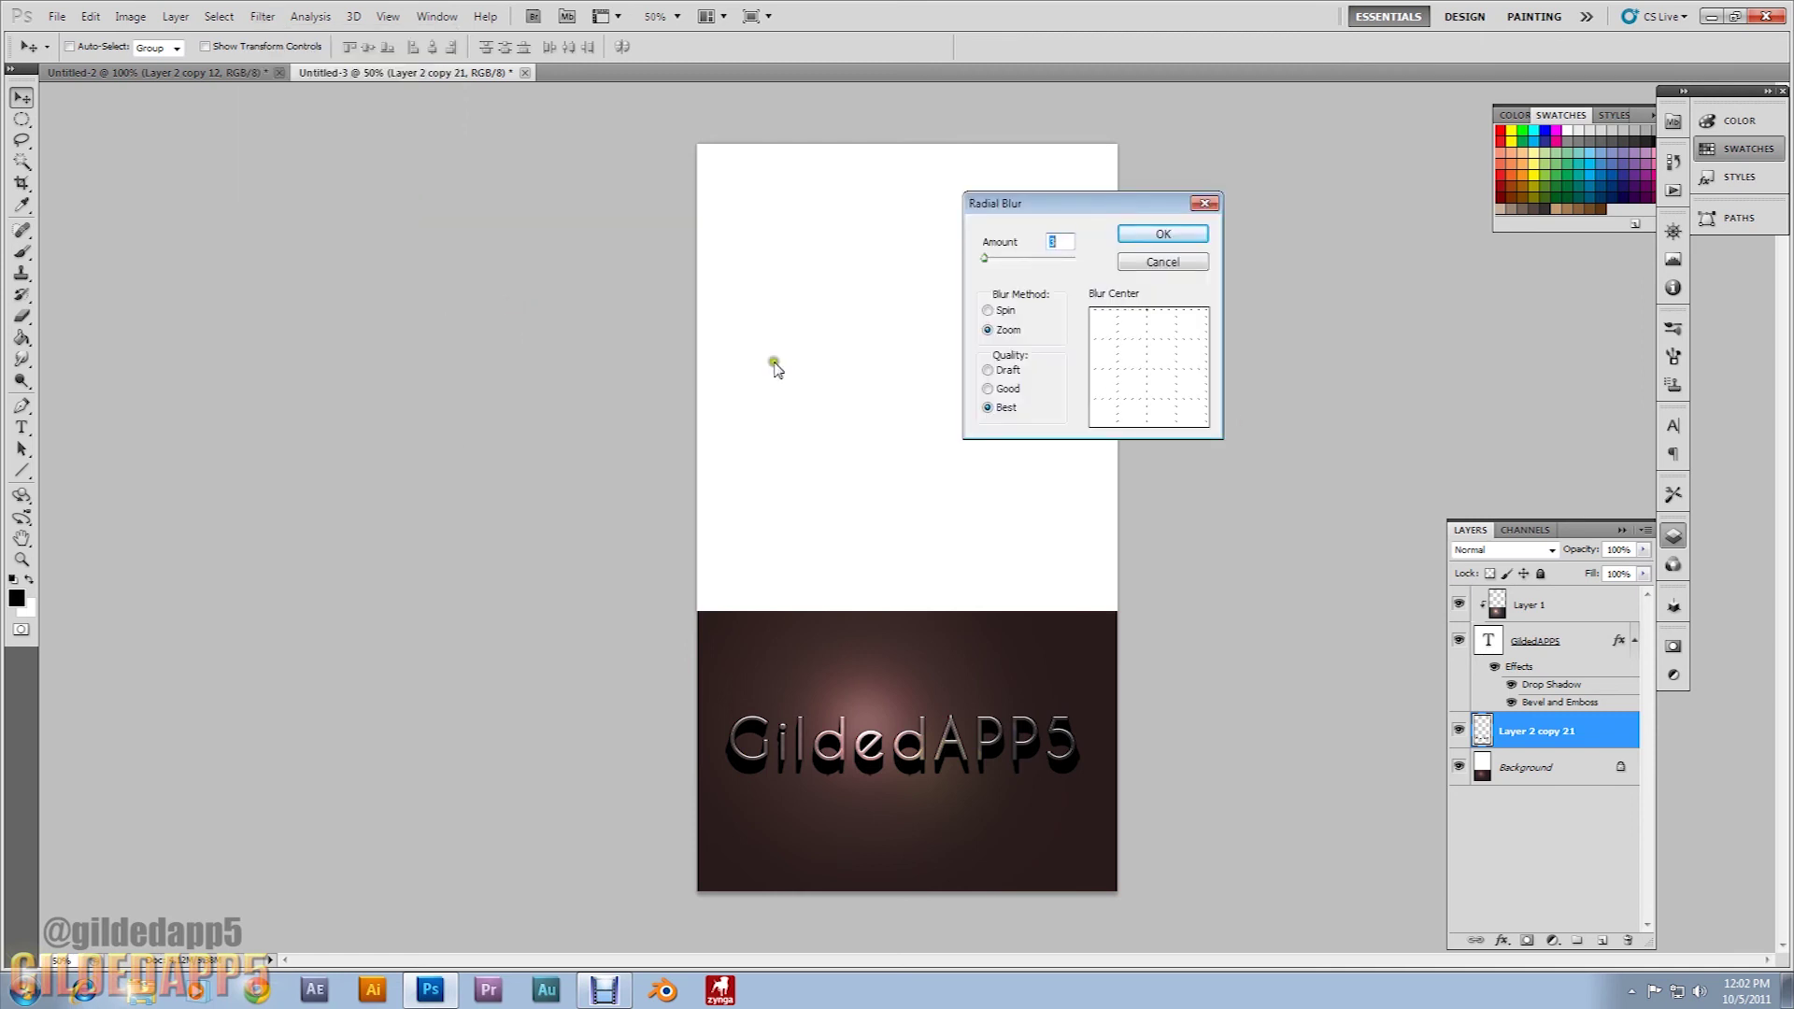
{"action": "left_click", "coordinate": [1144, 312]}
{"action": "left_click_drag", "start_coordinate": [1147, 318], "coordinate": [1149, 367]}
{"action": "left_click_drag", "start_coordinate": [1151, 368], "coordinate": [1151, 314]}
{"action": "left_click", "coordinate": [1163, 234]}
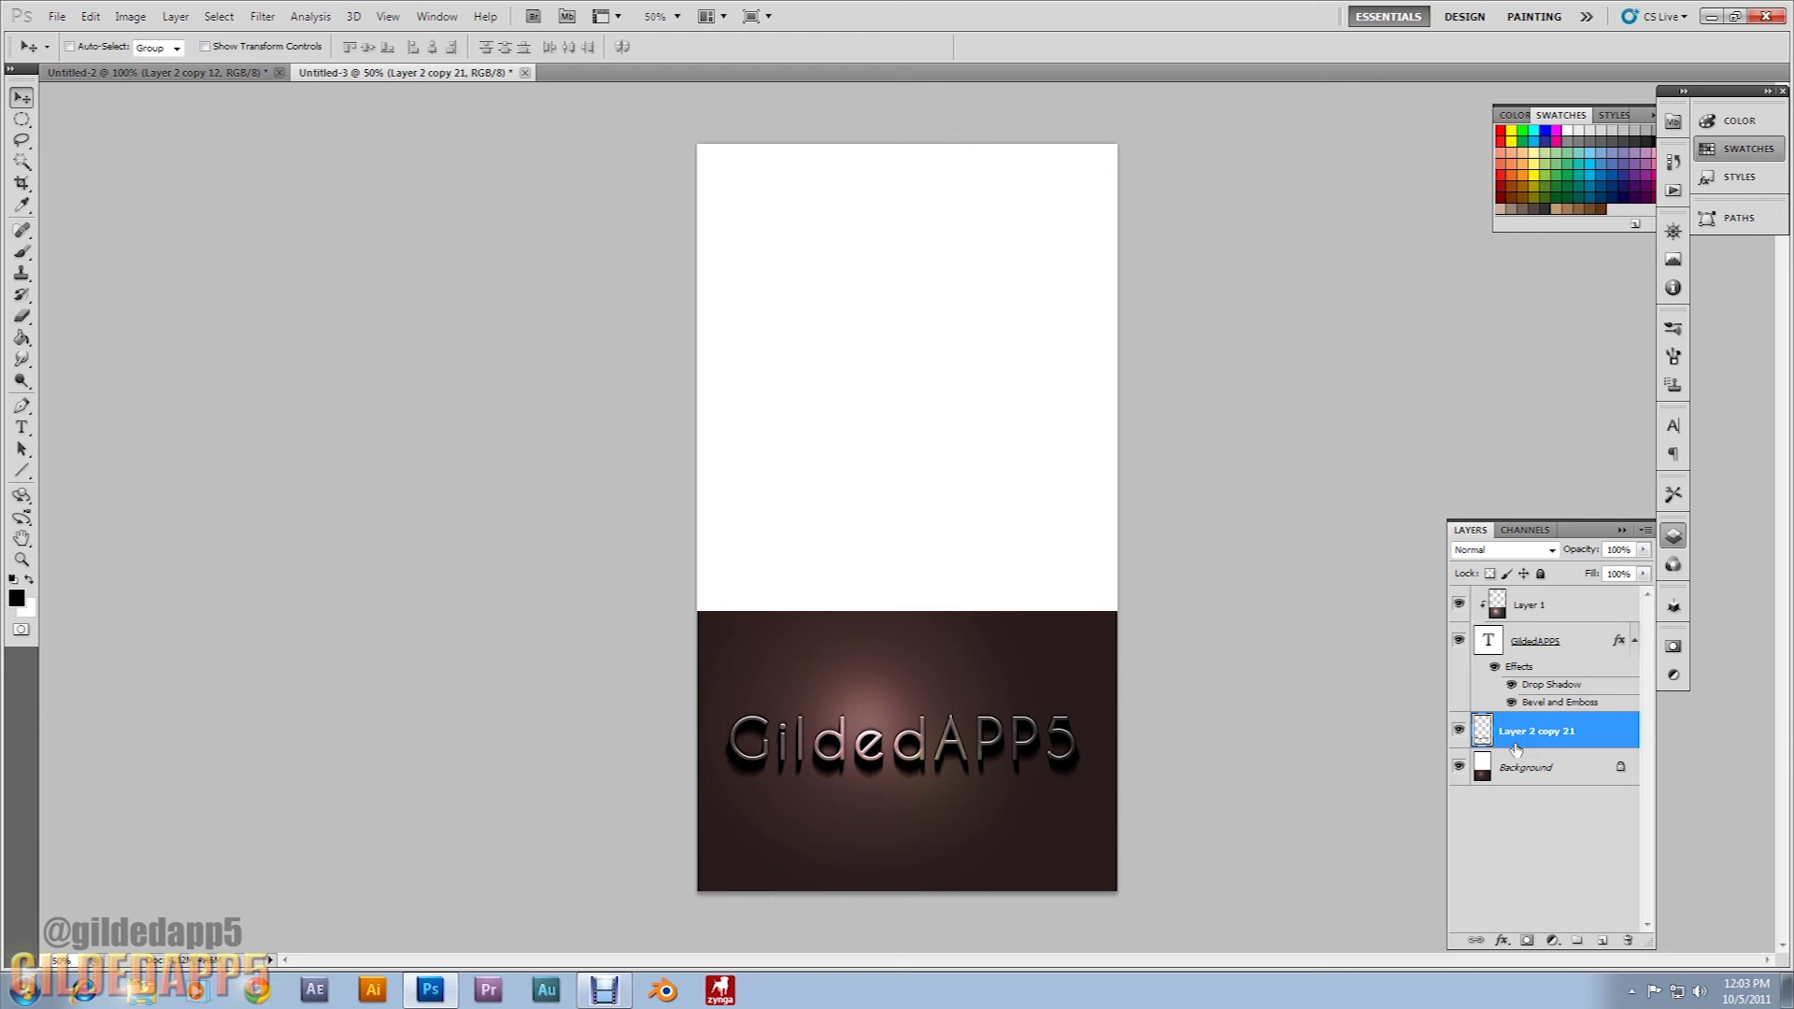
Shift the shadow layer content upward with Free Transform and commit it.
{"action": "key", "text": "ctrl+t"}
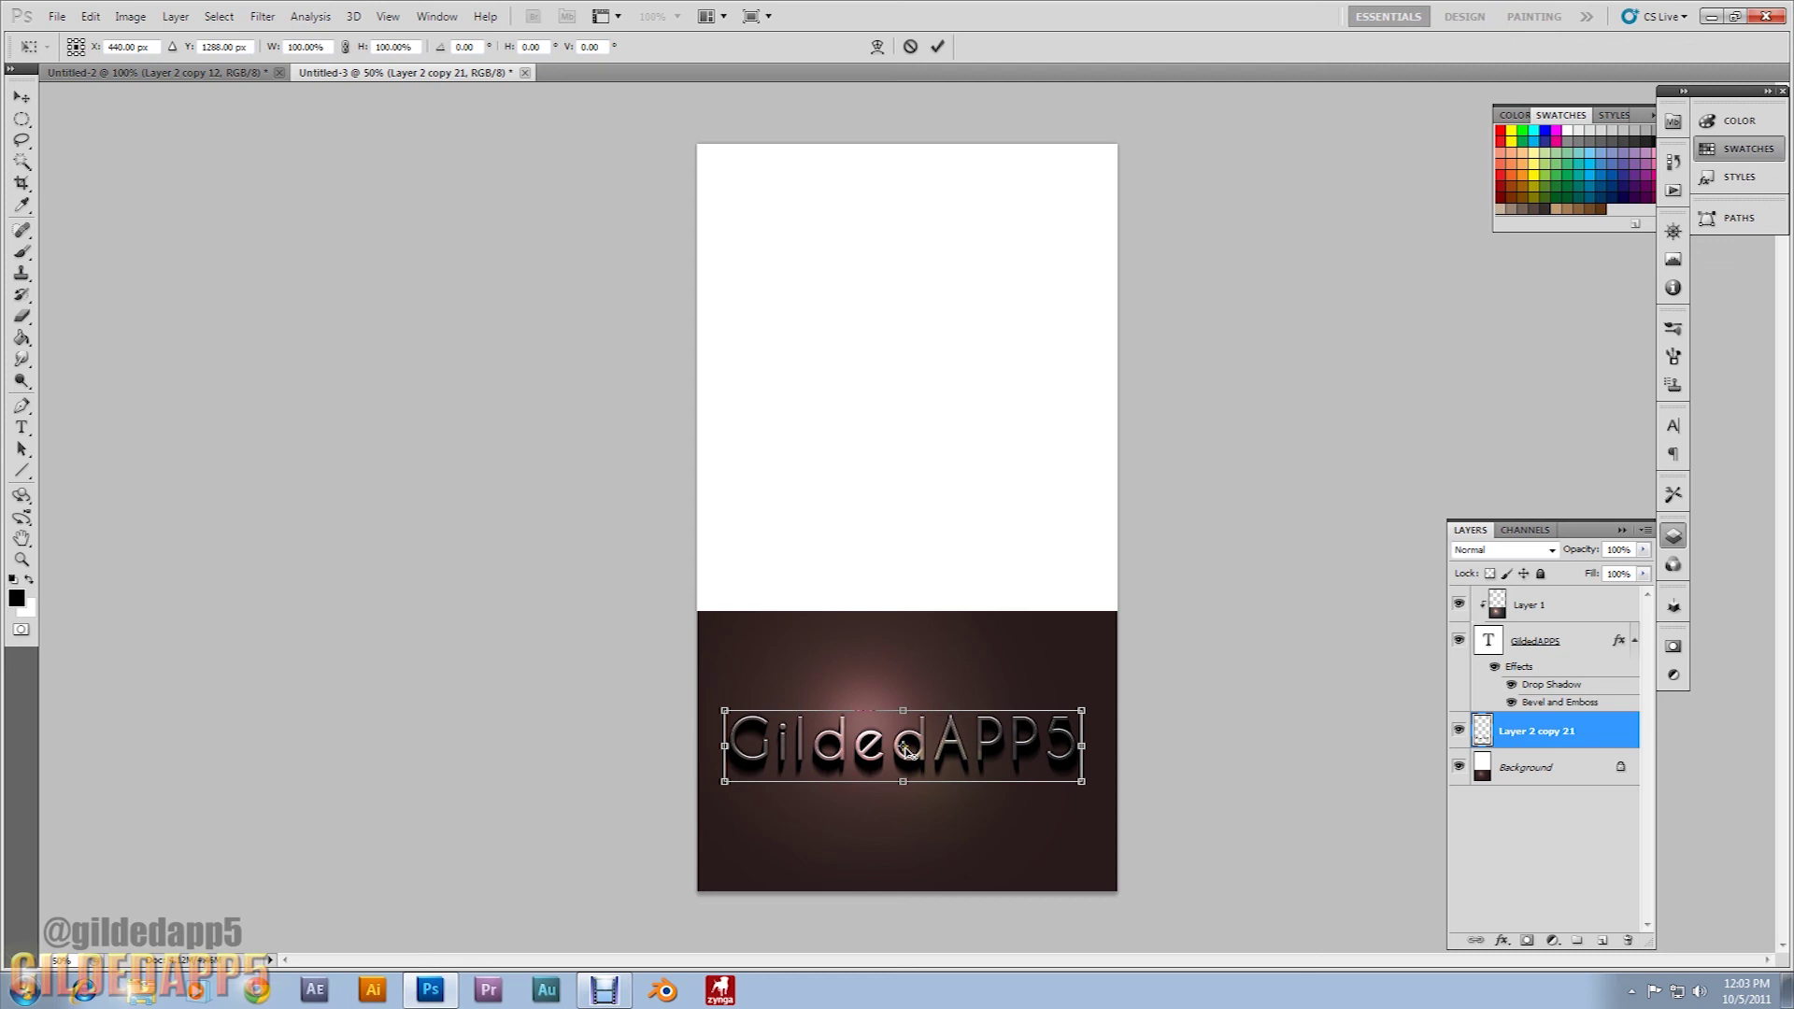
{"action": "right_click", "coordinate": [904, 748]}
{"action": "left_click_drag", "start_coordinate": [904, 748], "coordinate": [923, 148]}
{"action": "key", "text": "Return"}
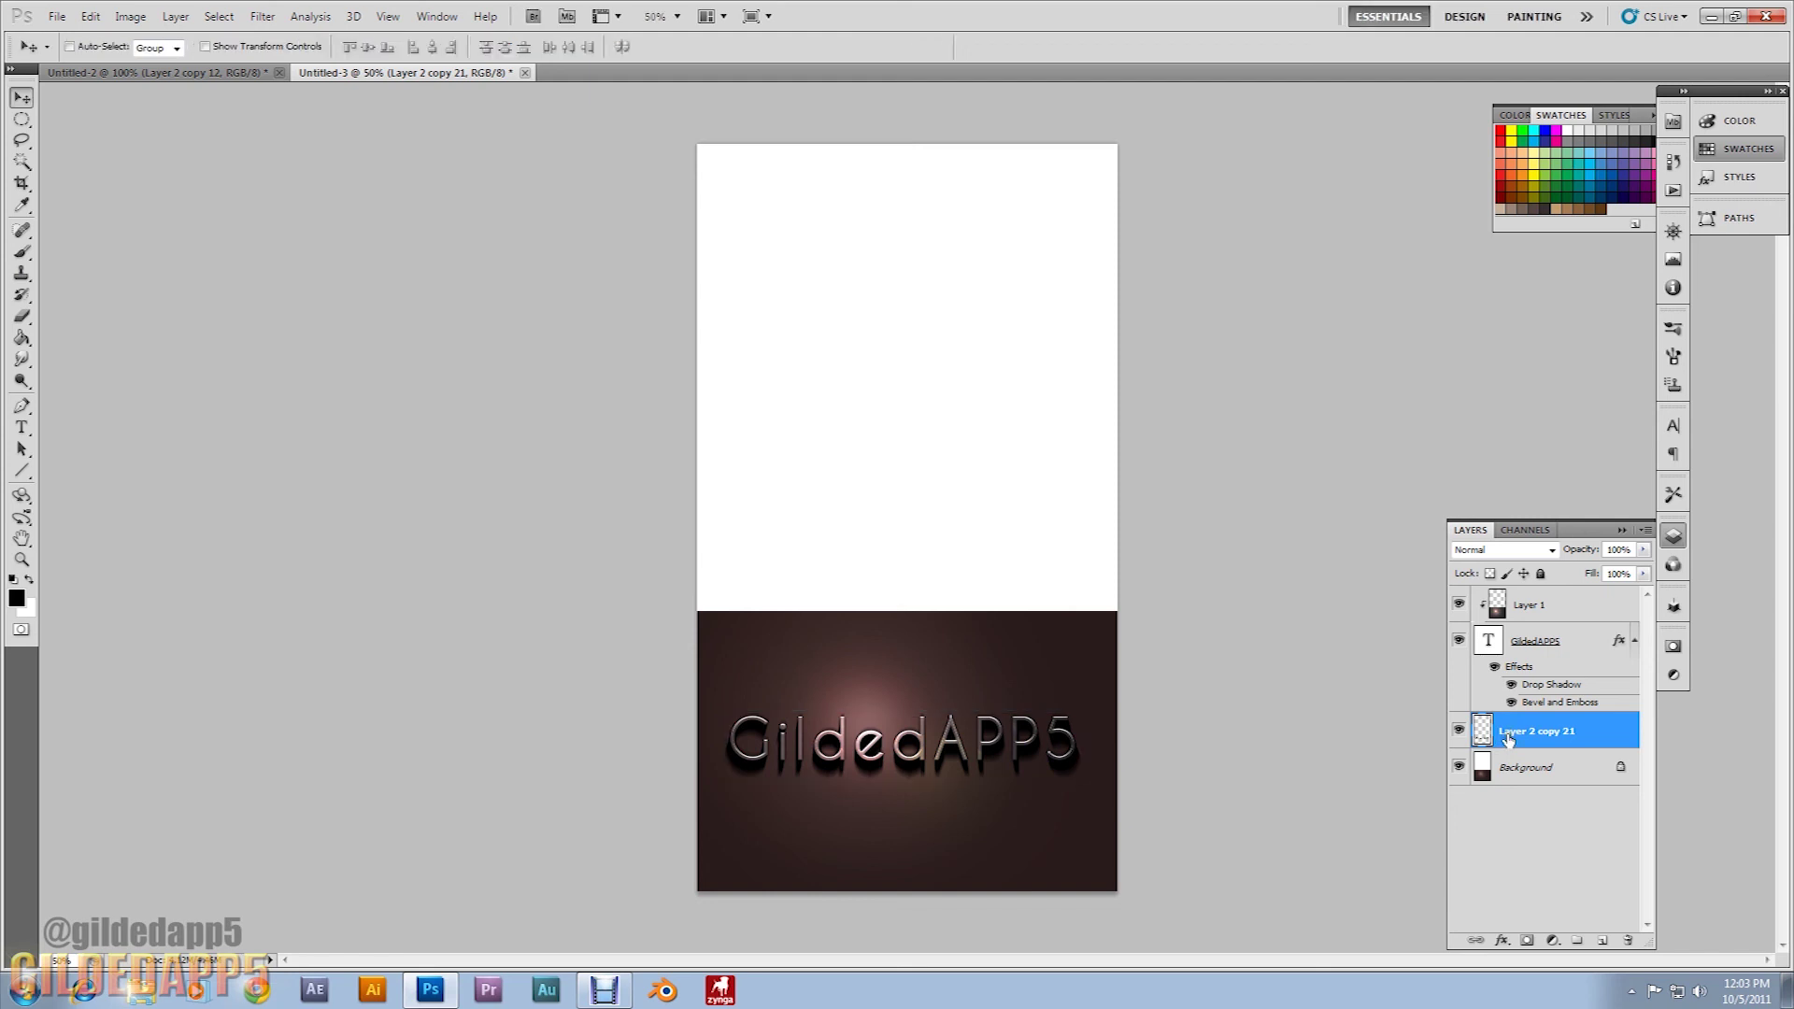
{"action": "left_click", "coordinate": [1508, 738]}
{"action": "right_click", "coordinate": [1508, 738]}
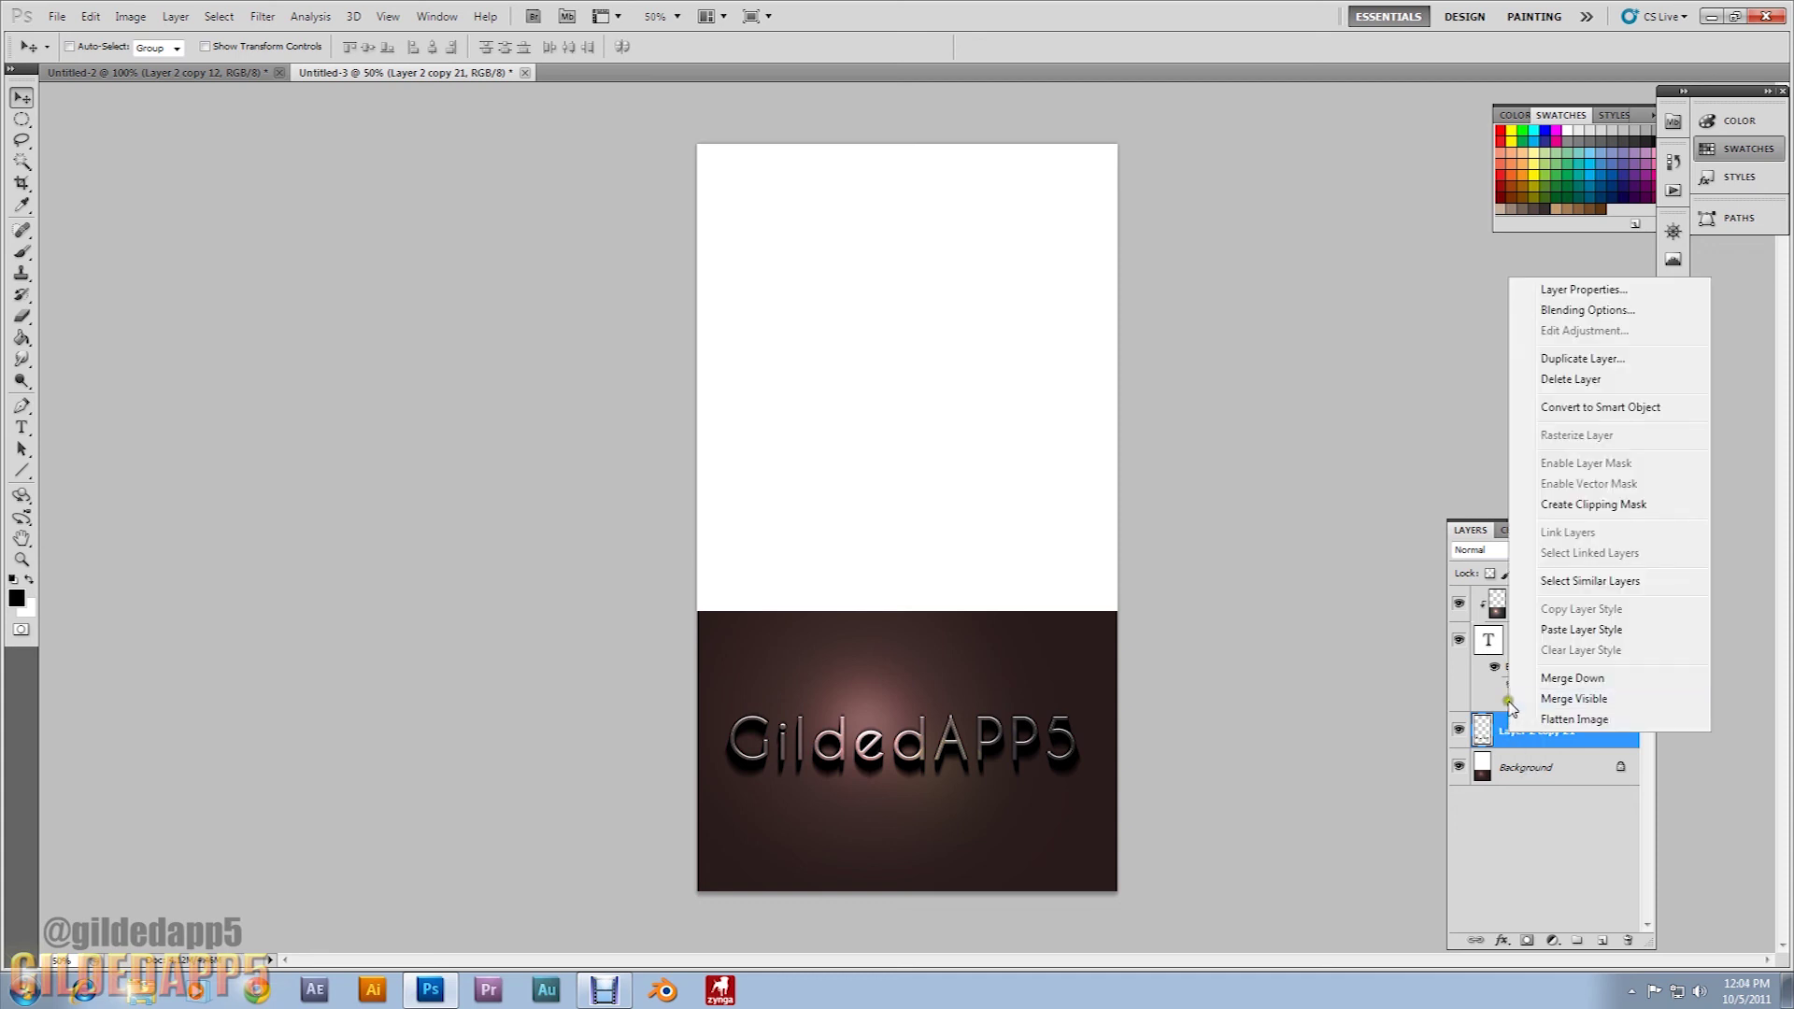
{"action": "left_click", "coordinate": [1395, 738]}
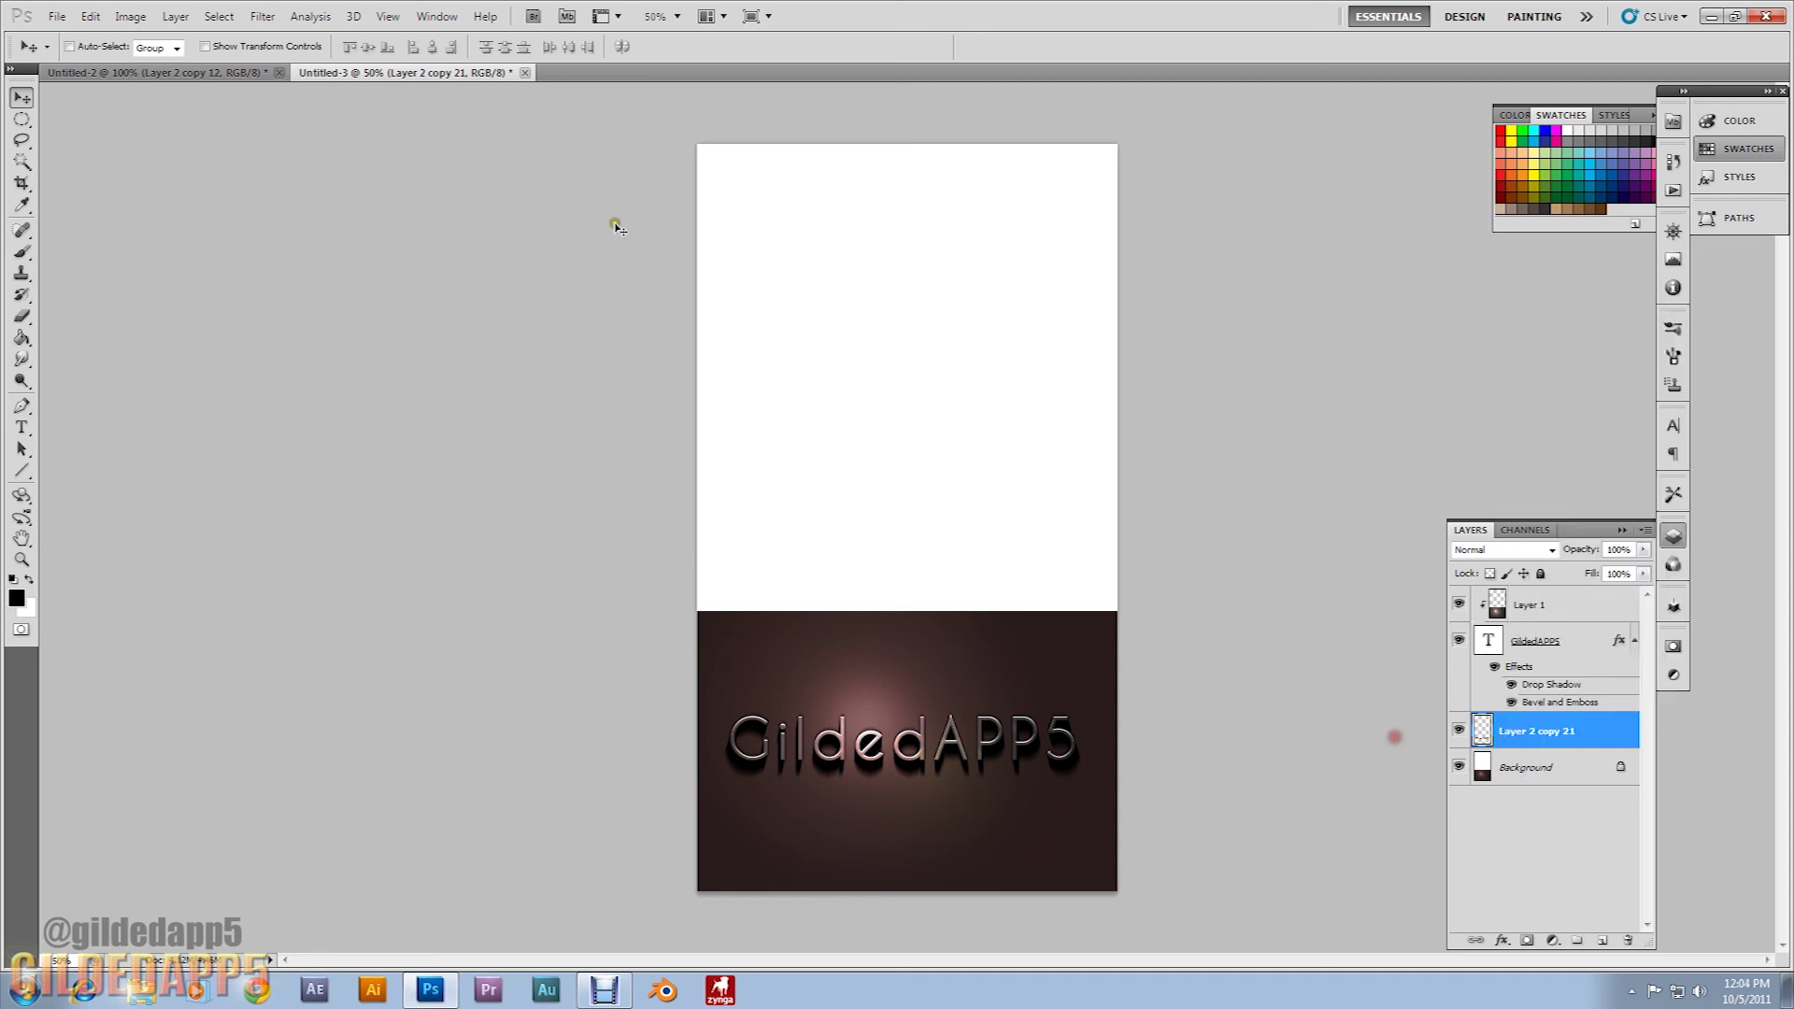
Soften the shadow with a Gaussian Blur of radius 2 pixels.
{"action": "left_click", "coordinate": [174, 16]}
{"action": "left_click", "coordinate": [175, 16]}
{"action": "left_click", "coordinate": [263, 16]}
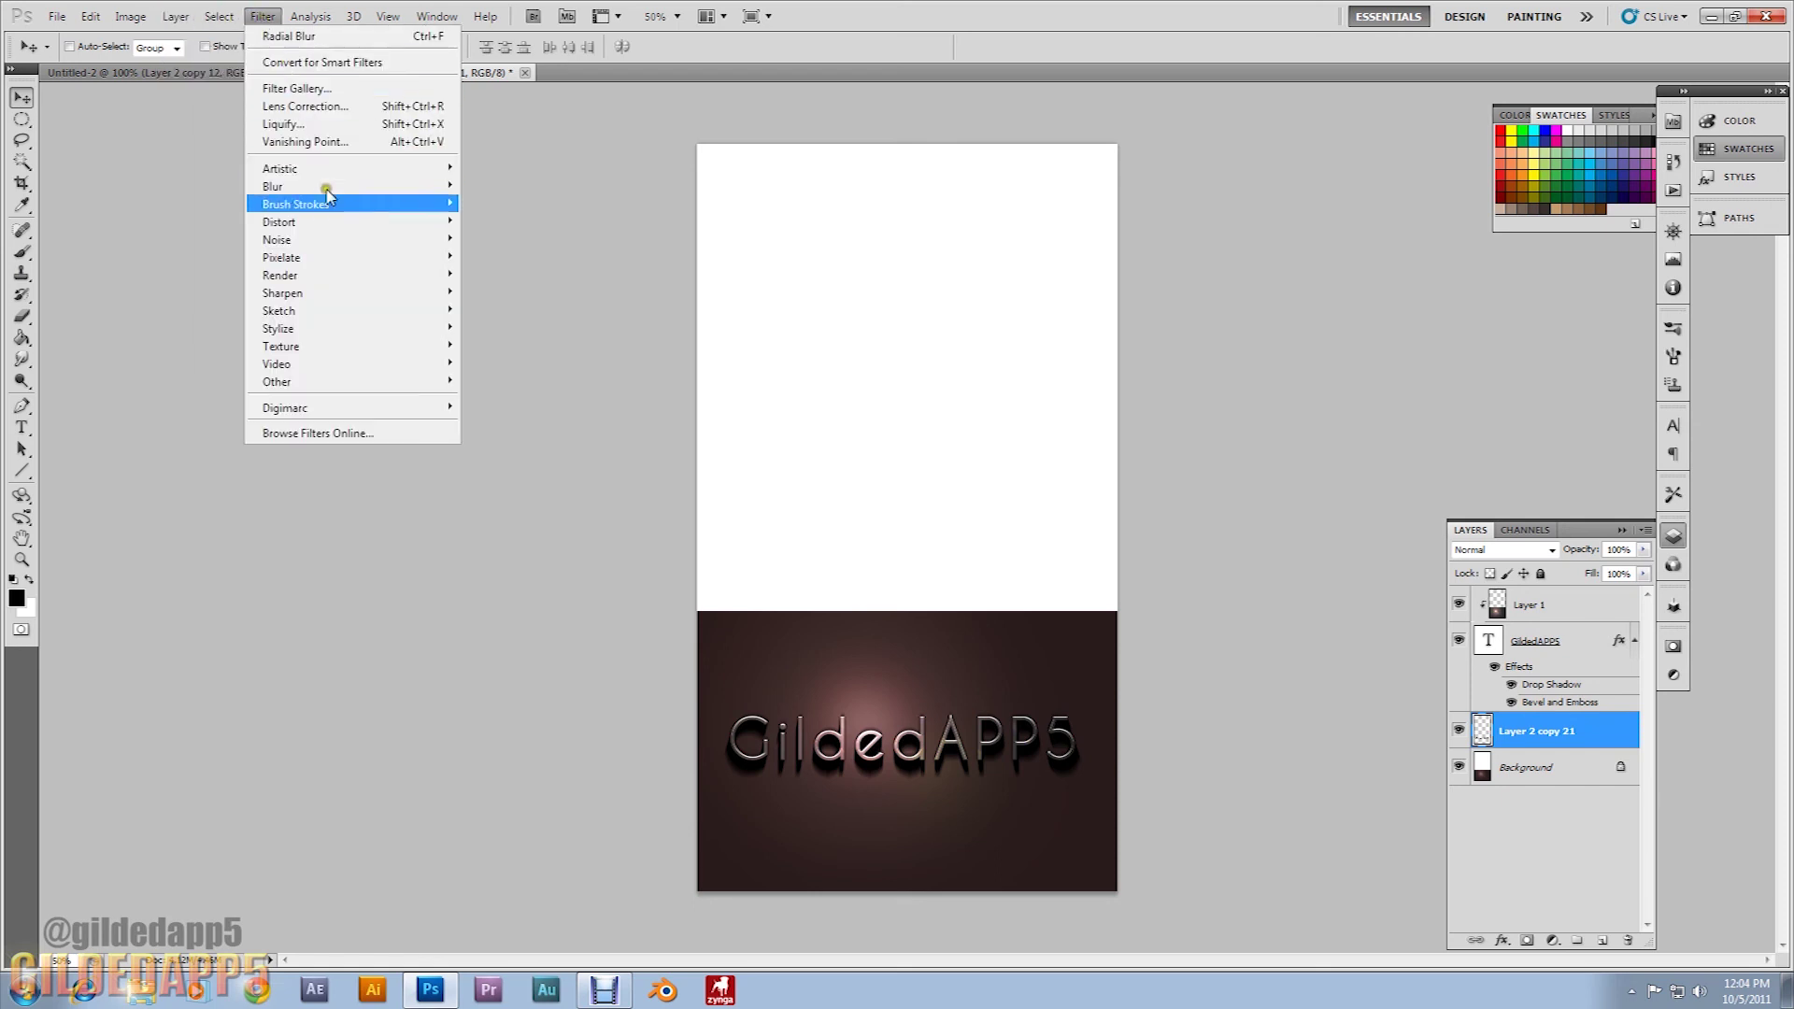
{"action": "mouse_move", "coordinate": [402, 188]}
{"action": "left_click", "coordinate": [509, 256]}
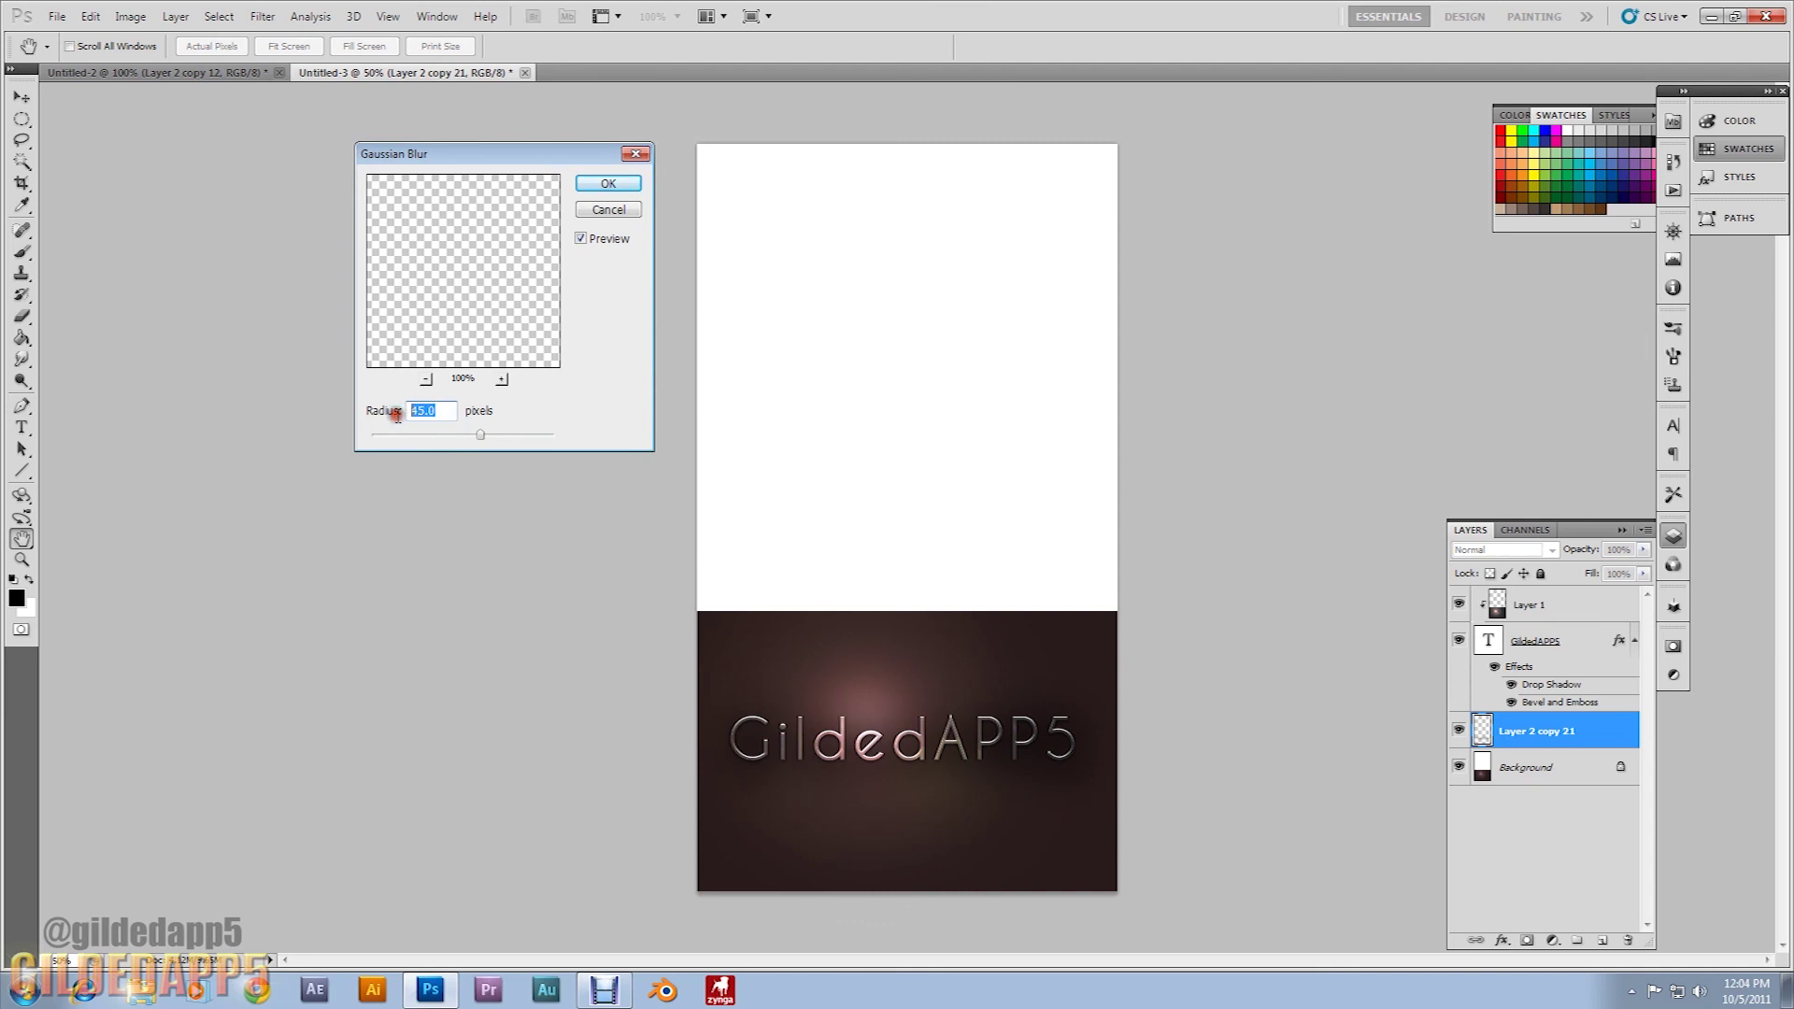
{"action": "type", "text": "2"}
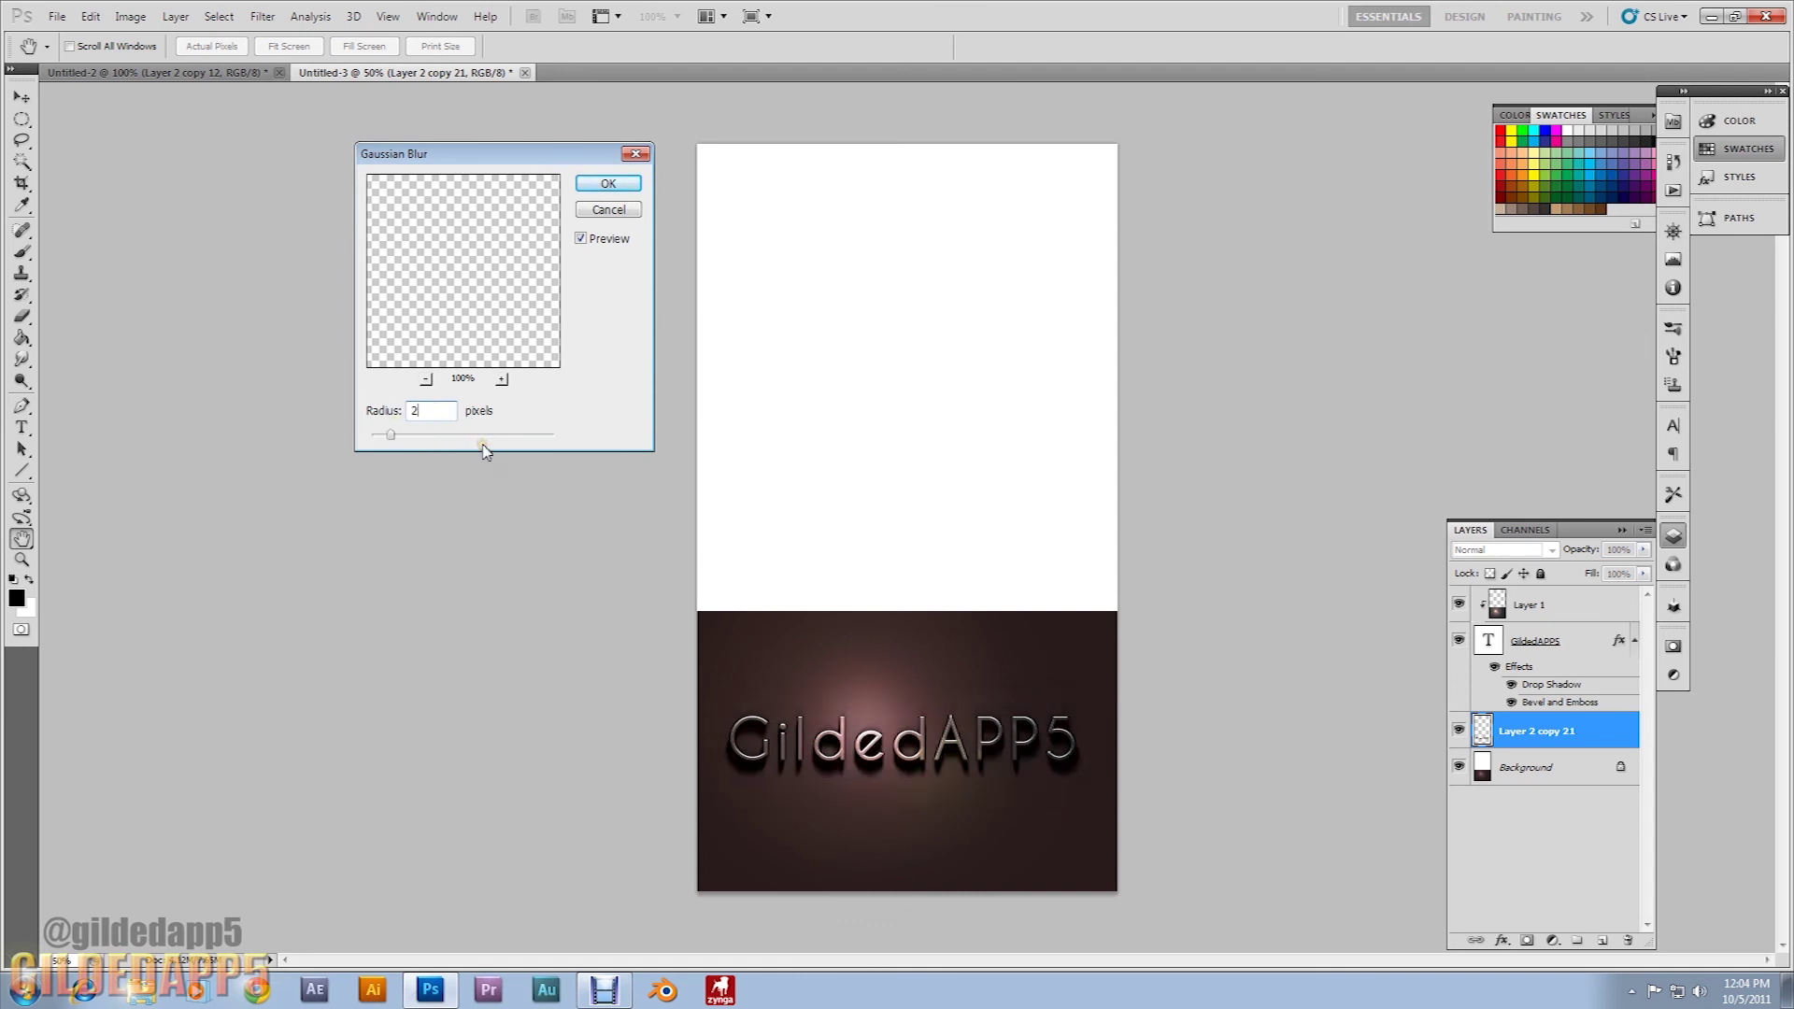
{"action": "left_click", "coordinate": [623, 185]}
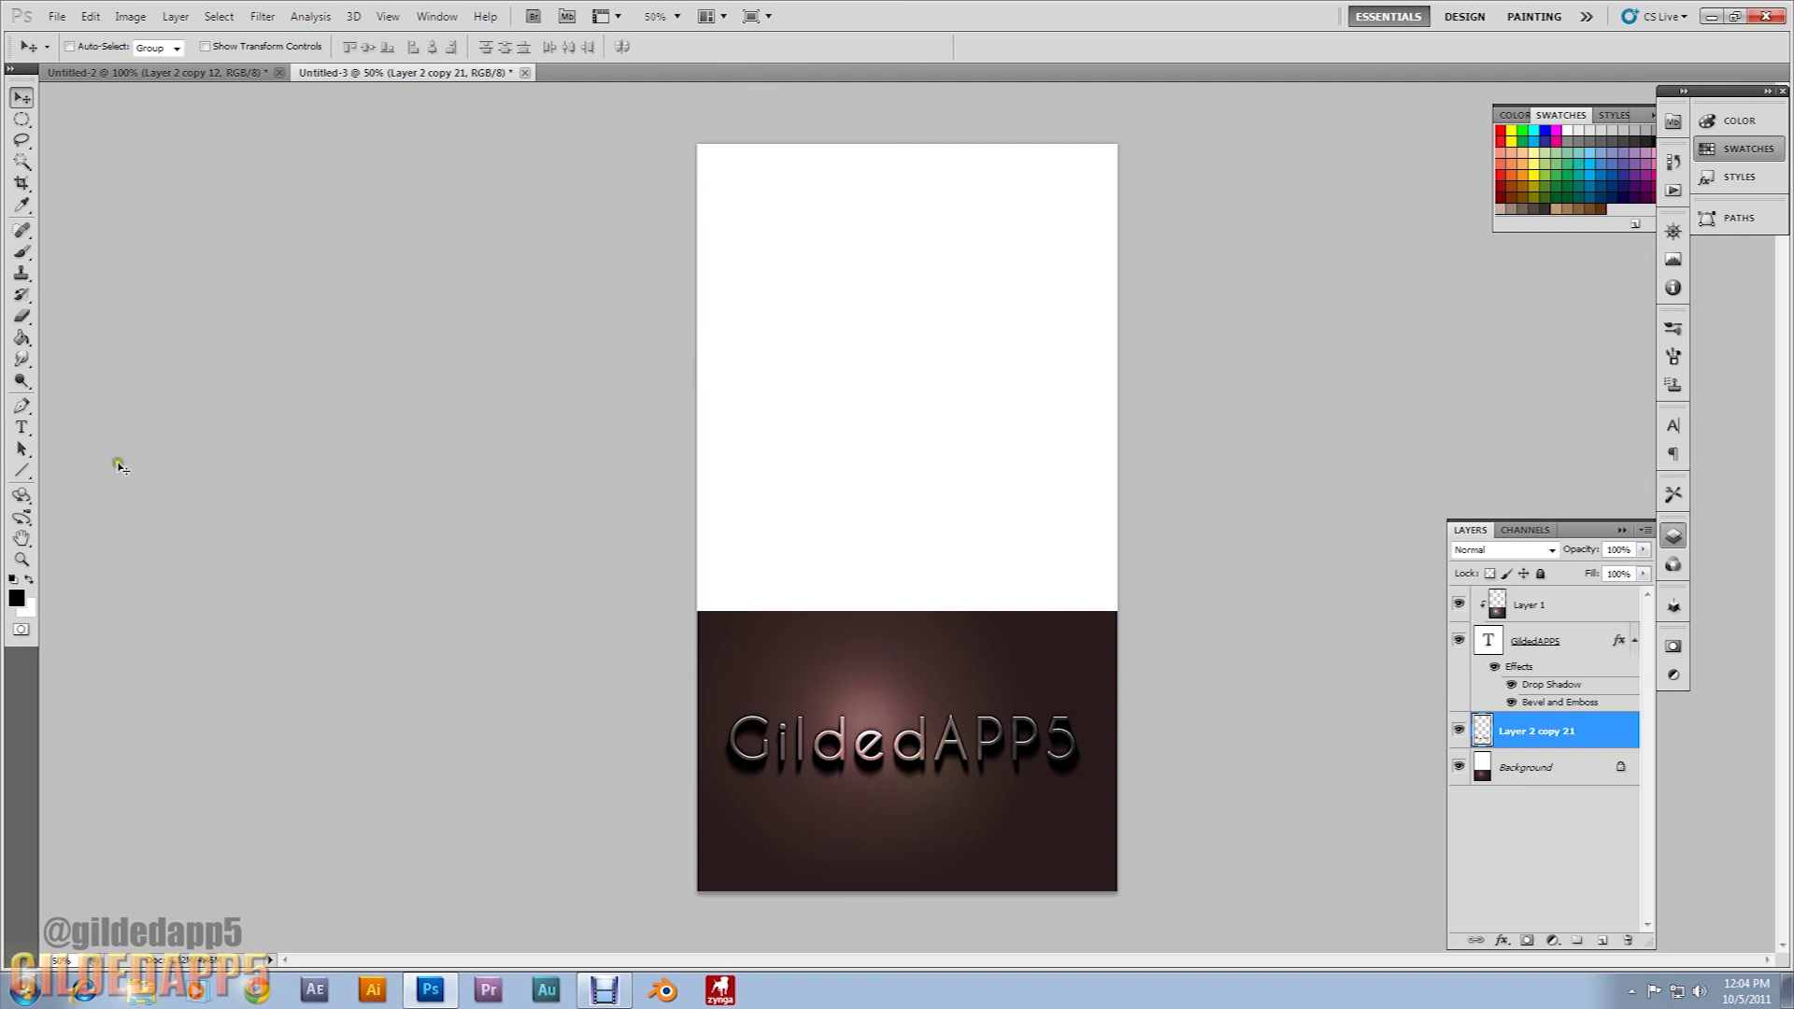
Crop the canvas to the lower dark brown area and view it at 100%.
{"action": "left_click", "coordinate": [22, 184]}
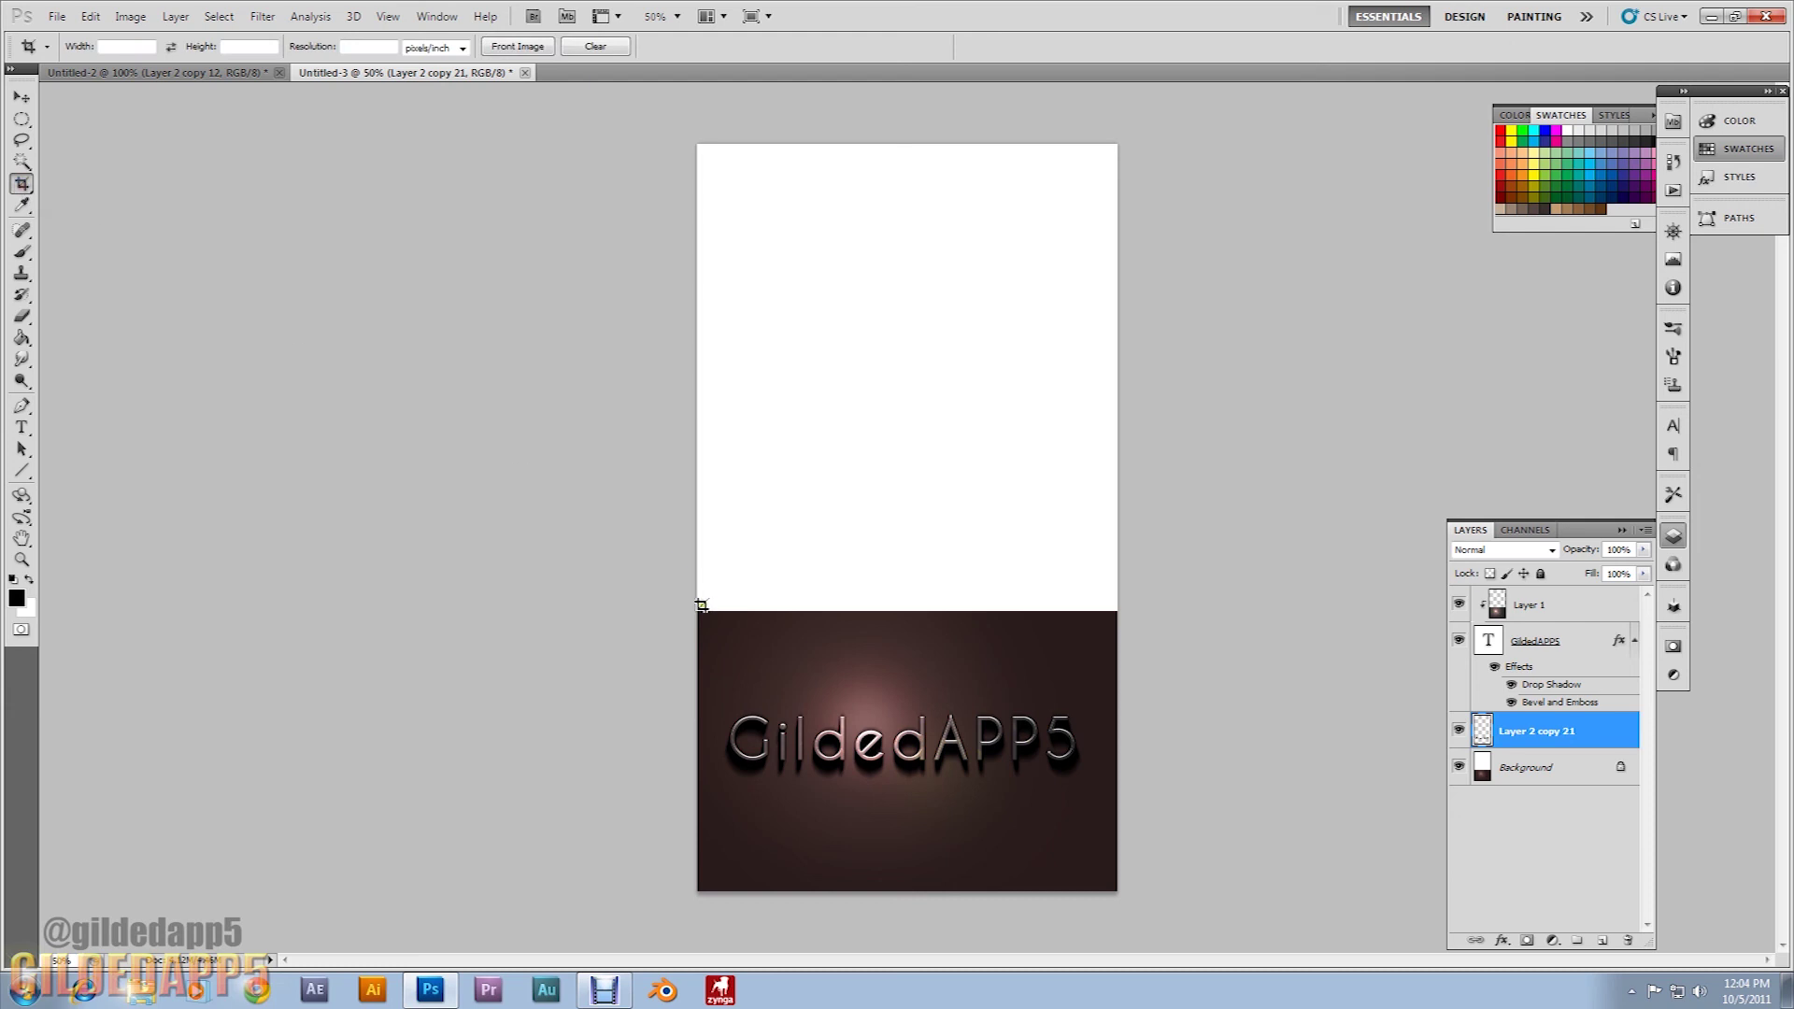
{"action": "left_click_drag", "start_coordinate": [701, 605], "coordinate": [1112, 901]}
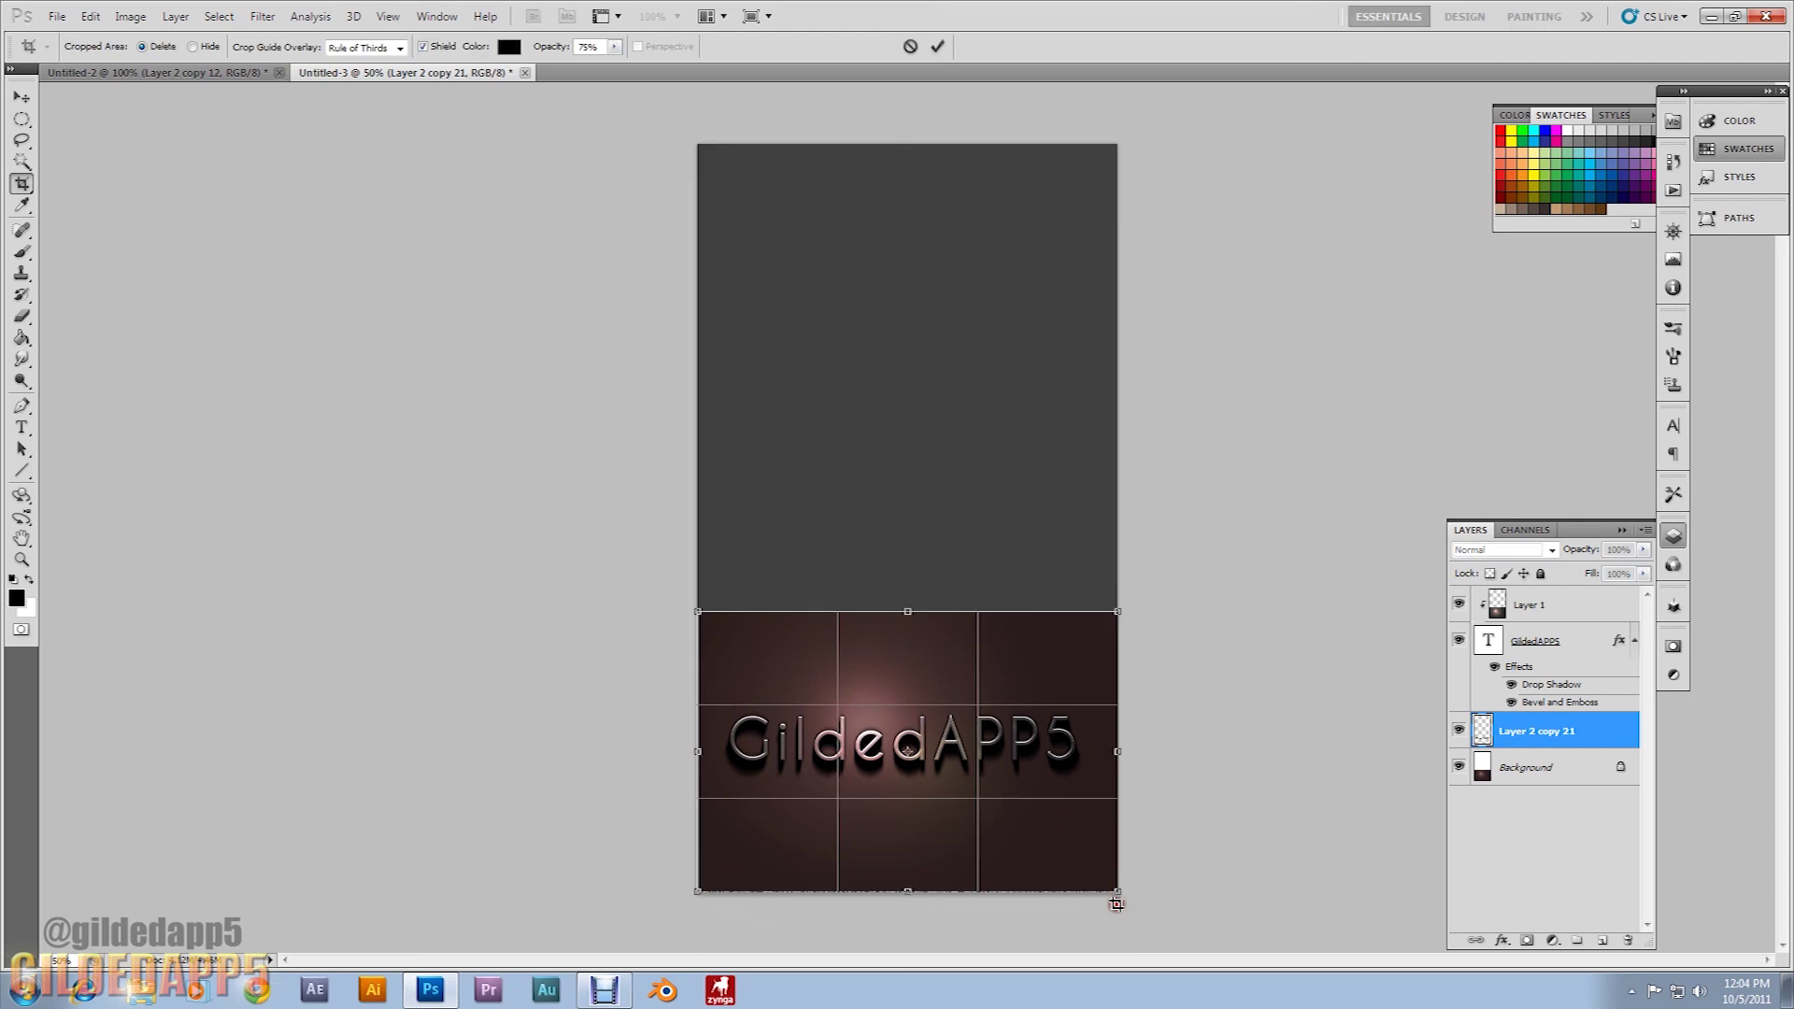
{"action": "right_click", "coordinate": [1074, 824]}
{"action": "left_click", "coordinate": [1104, 837]}
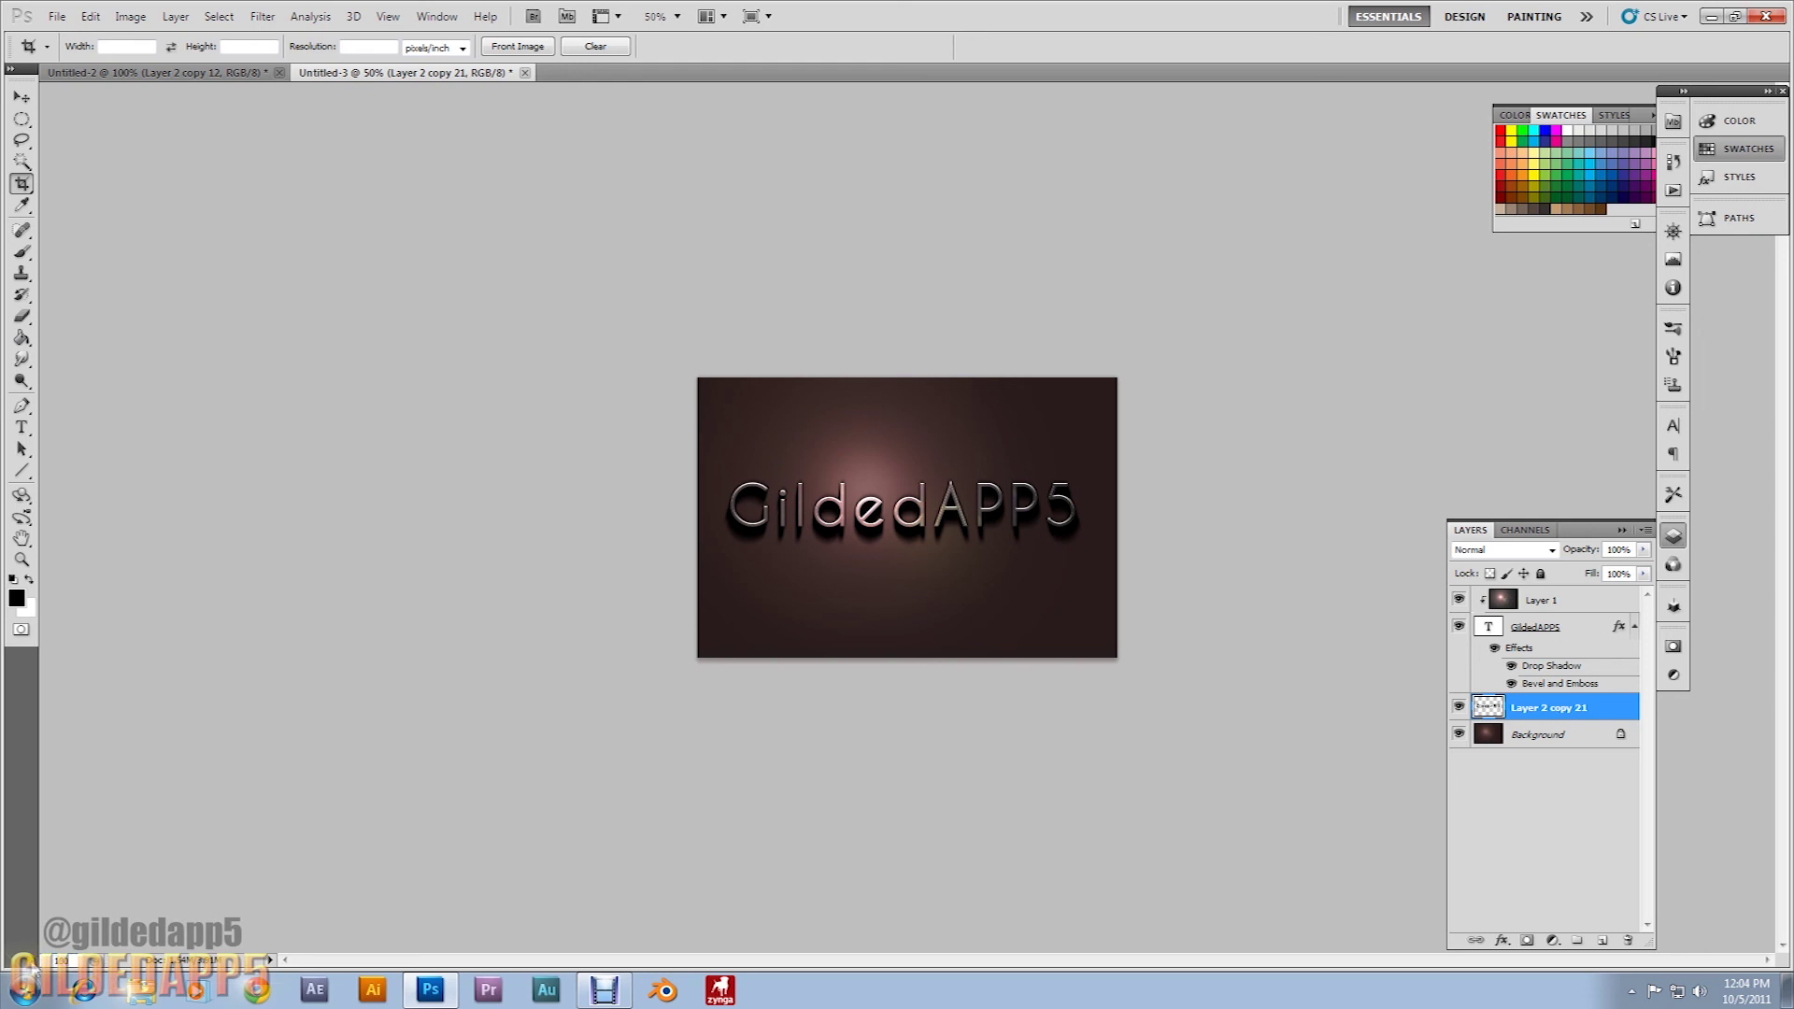
{"action": "key", "text": "Return"}
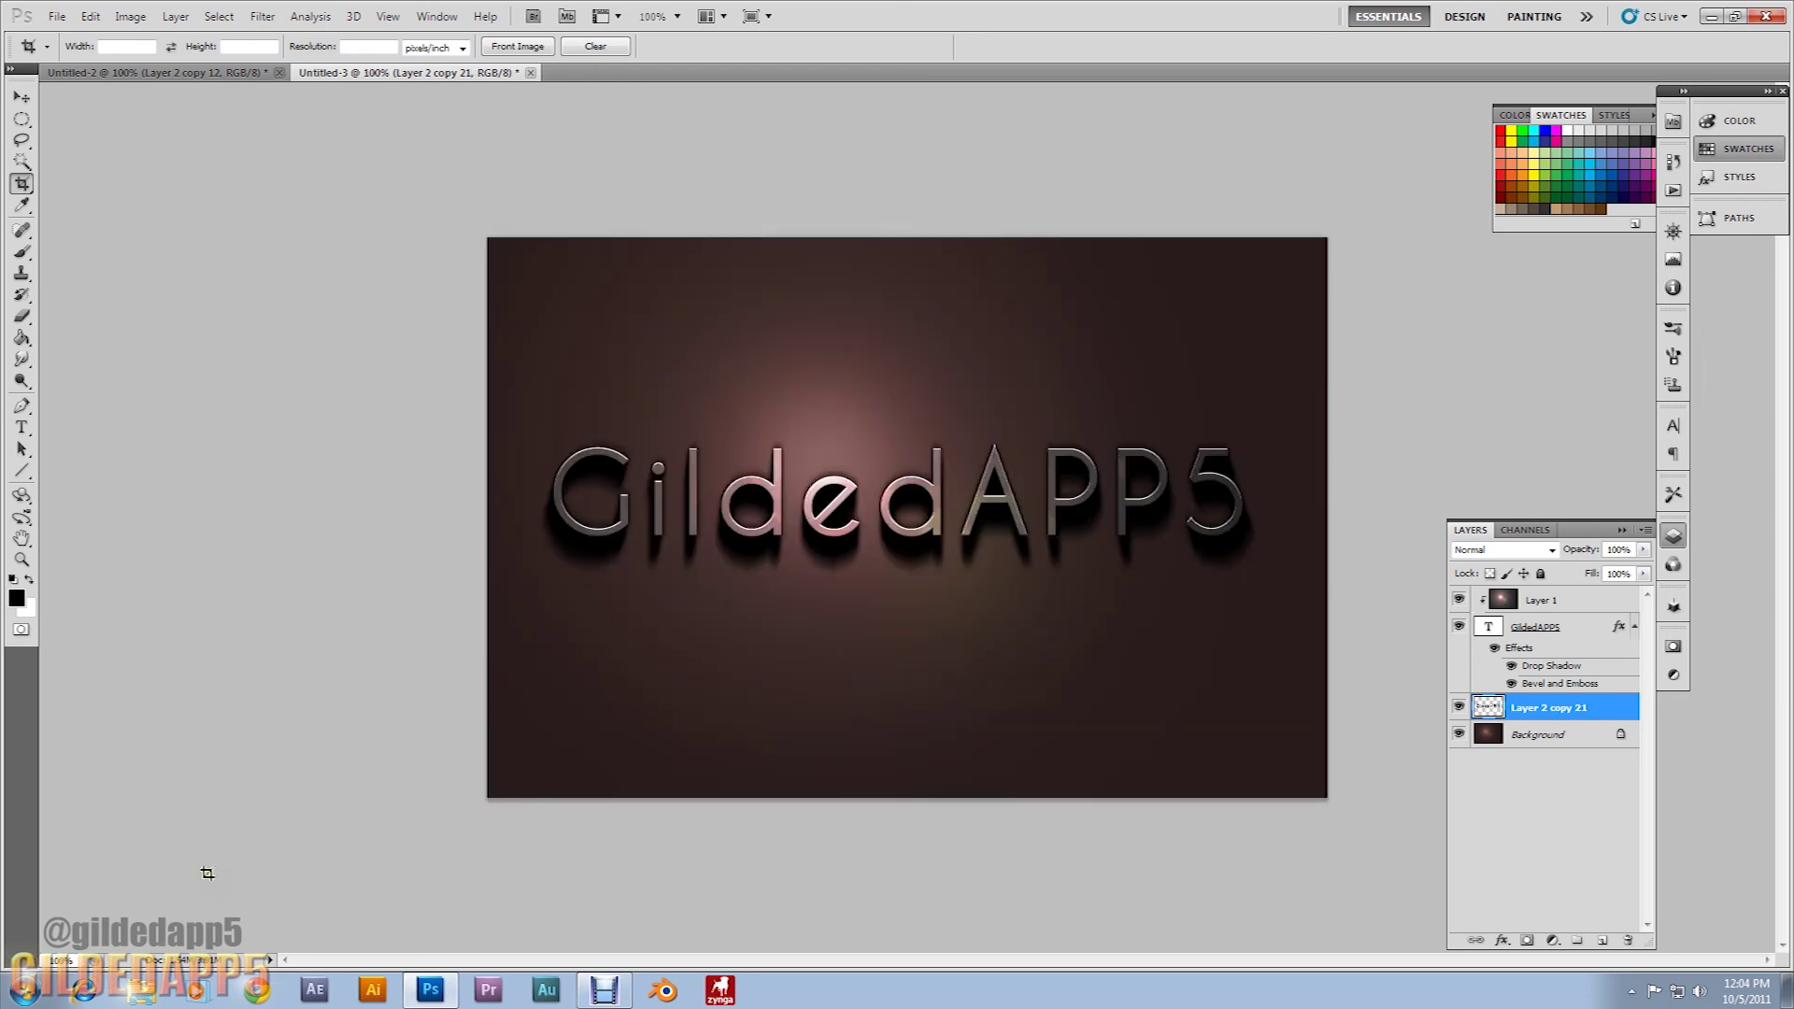